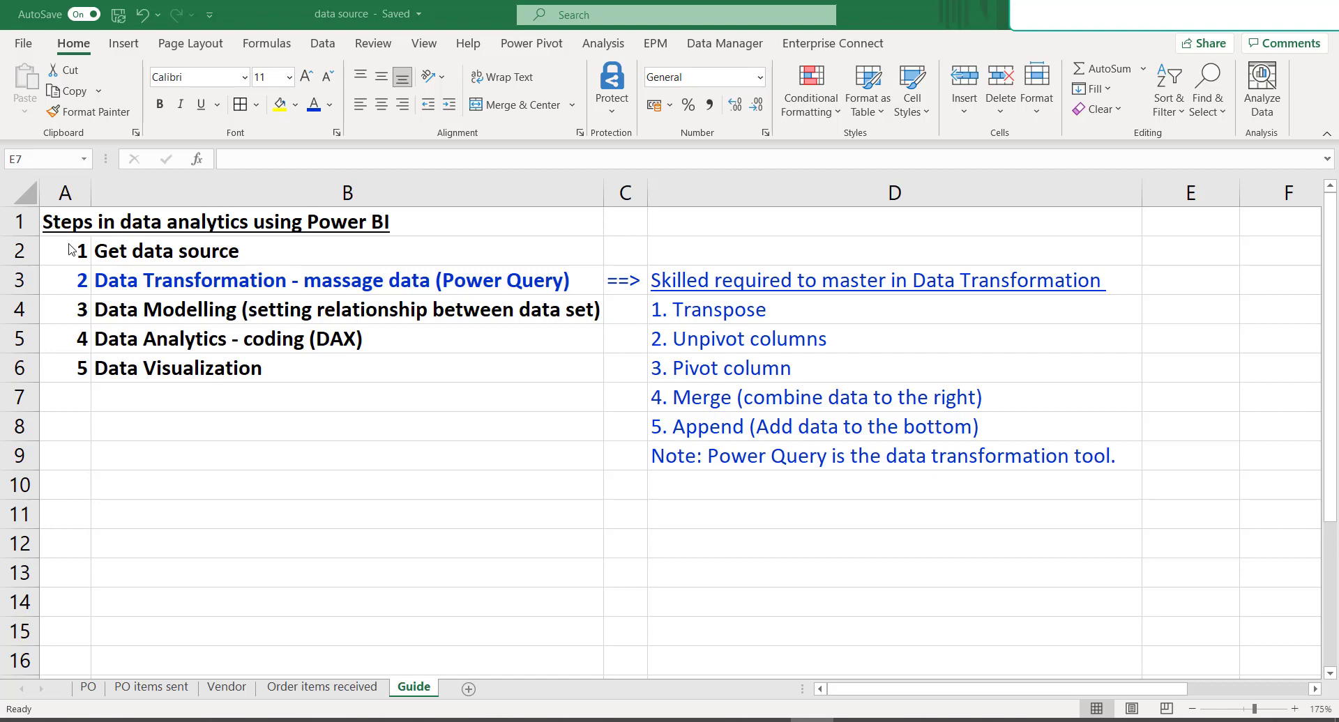
- Review the five numbered steps of data analytics using Power BI on the Guide sheet, returning to Data Transformation
left_click(68, 250)
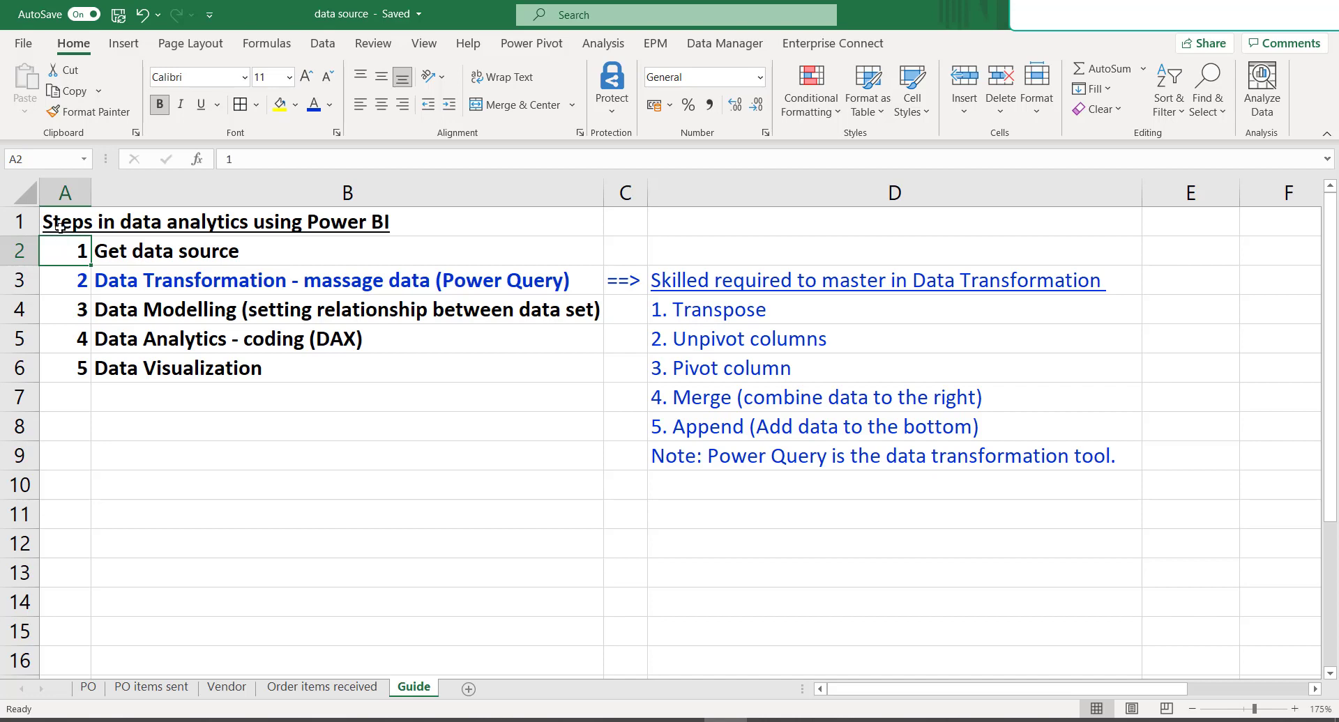
left_click(60, 227)
left_click(80, 251)
left_click(71, 282)
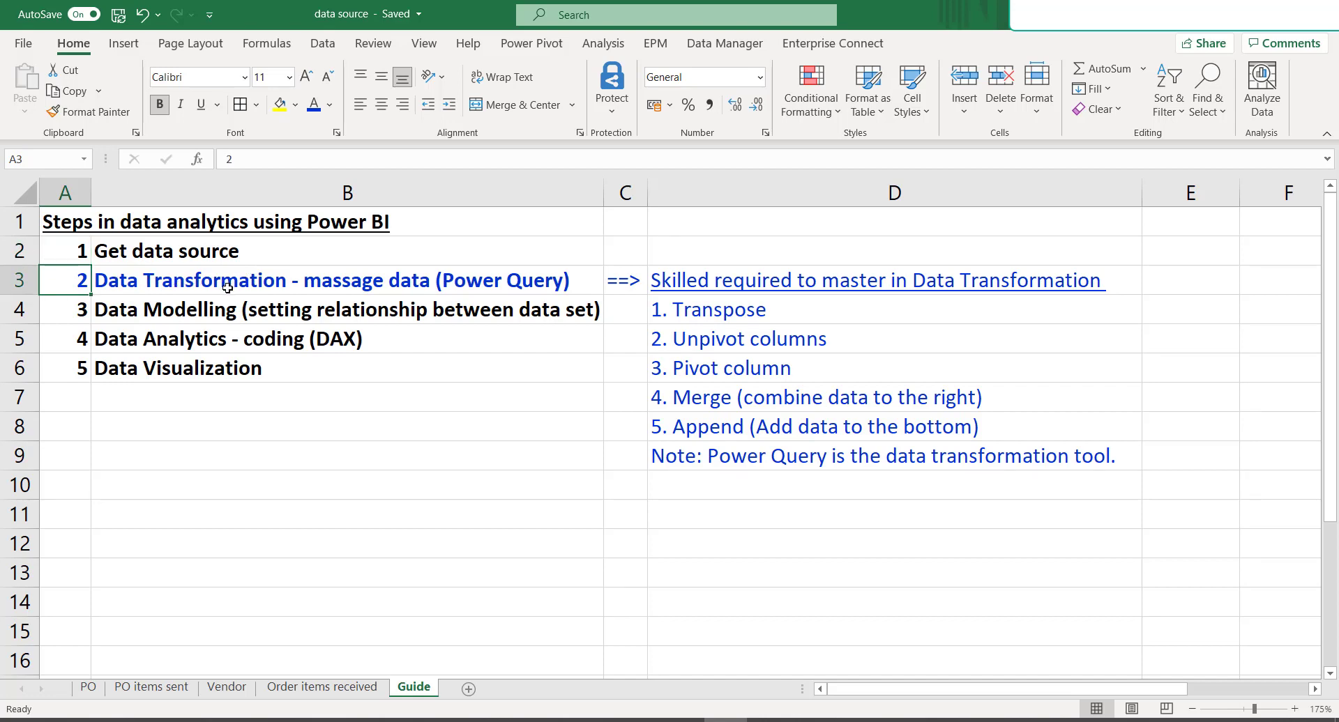
left_click(71, 314)
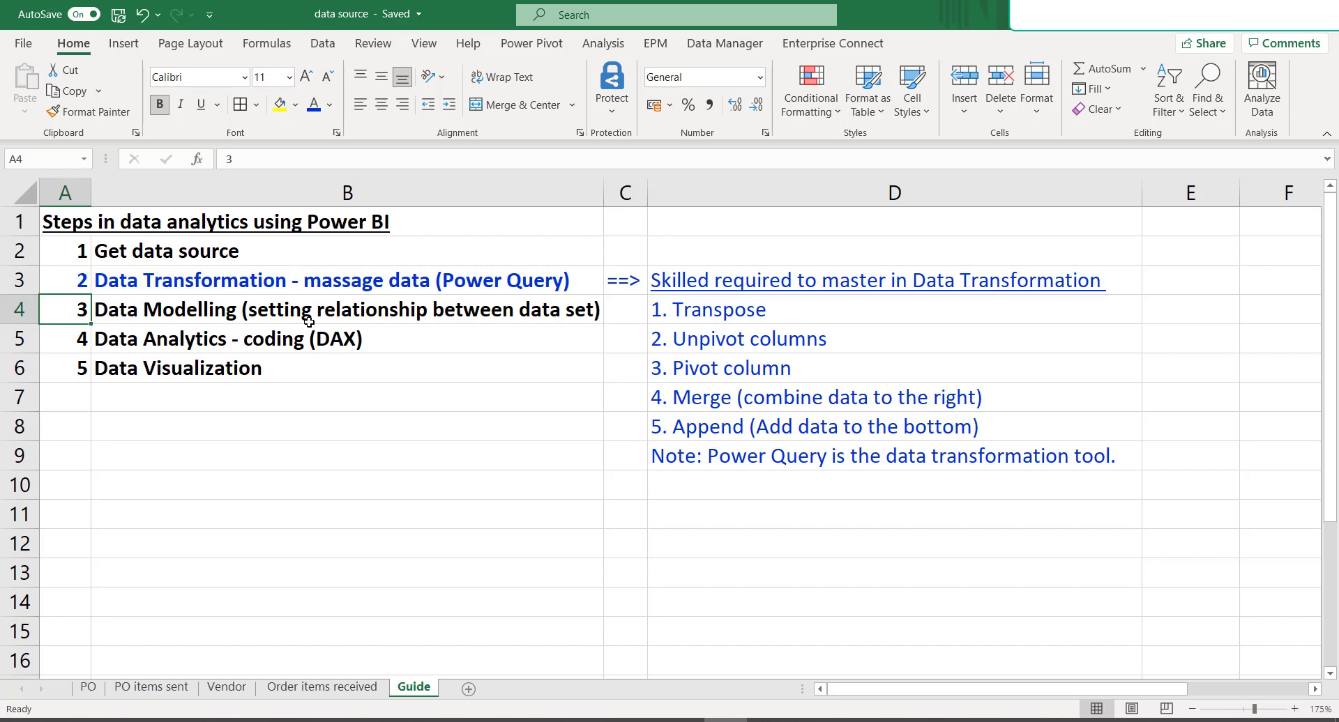
left_click(56, 339)
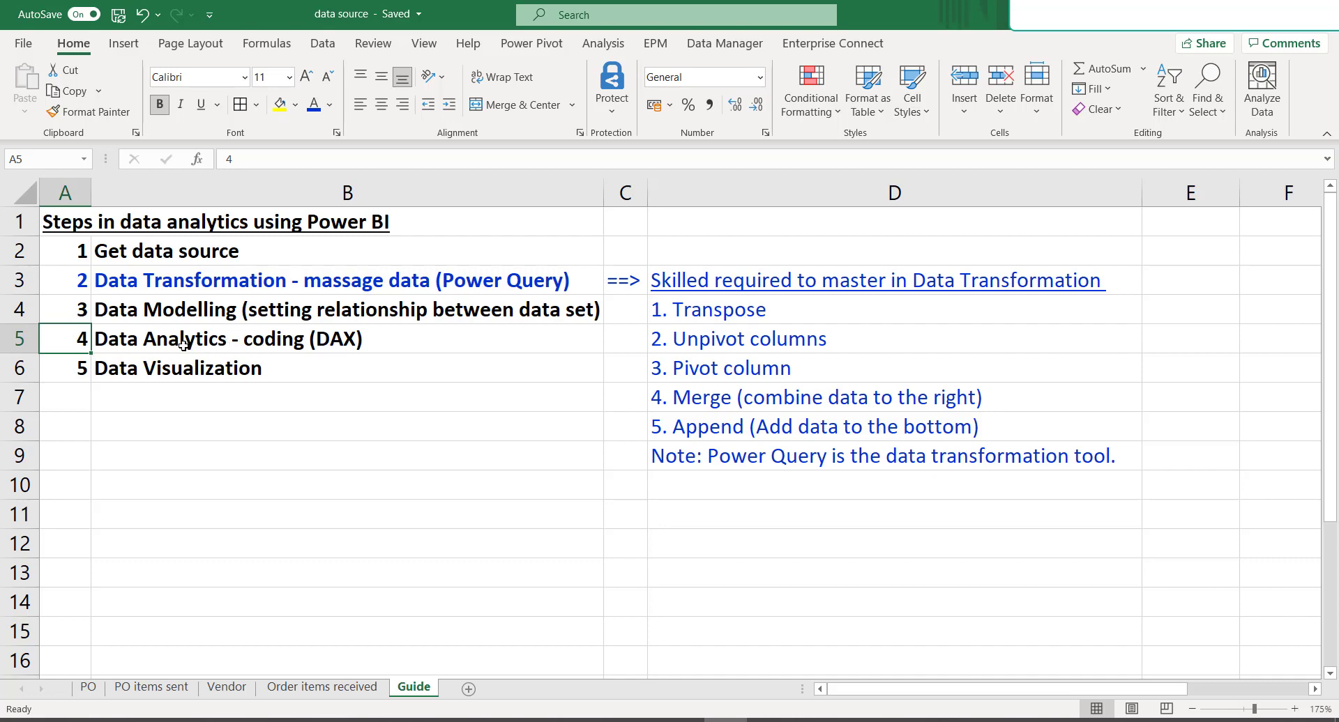
left_click(64, 368)
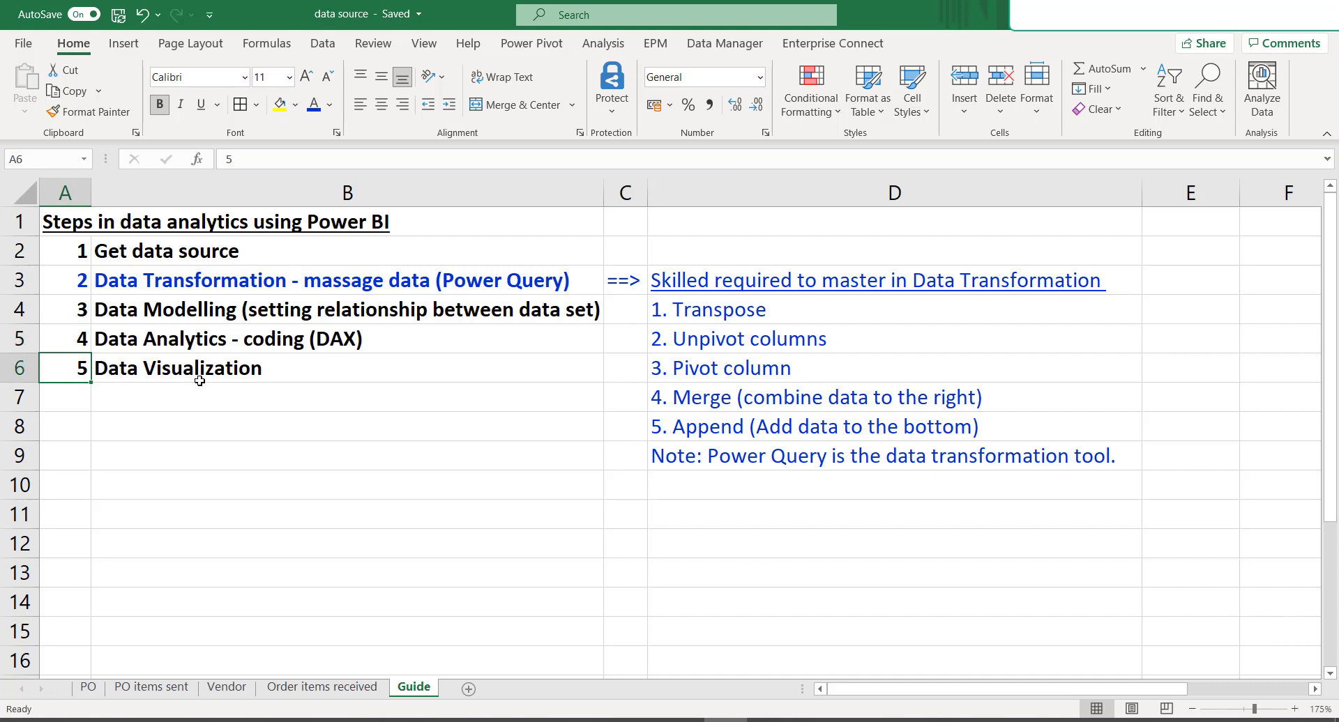
left_click(66, 285)
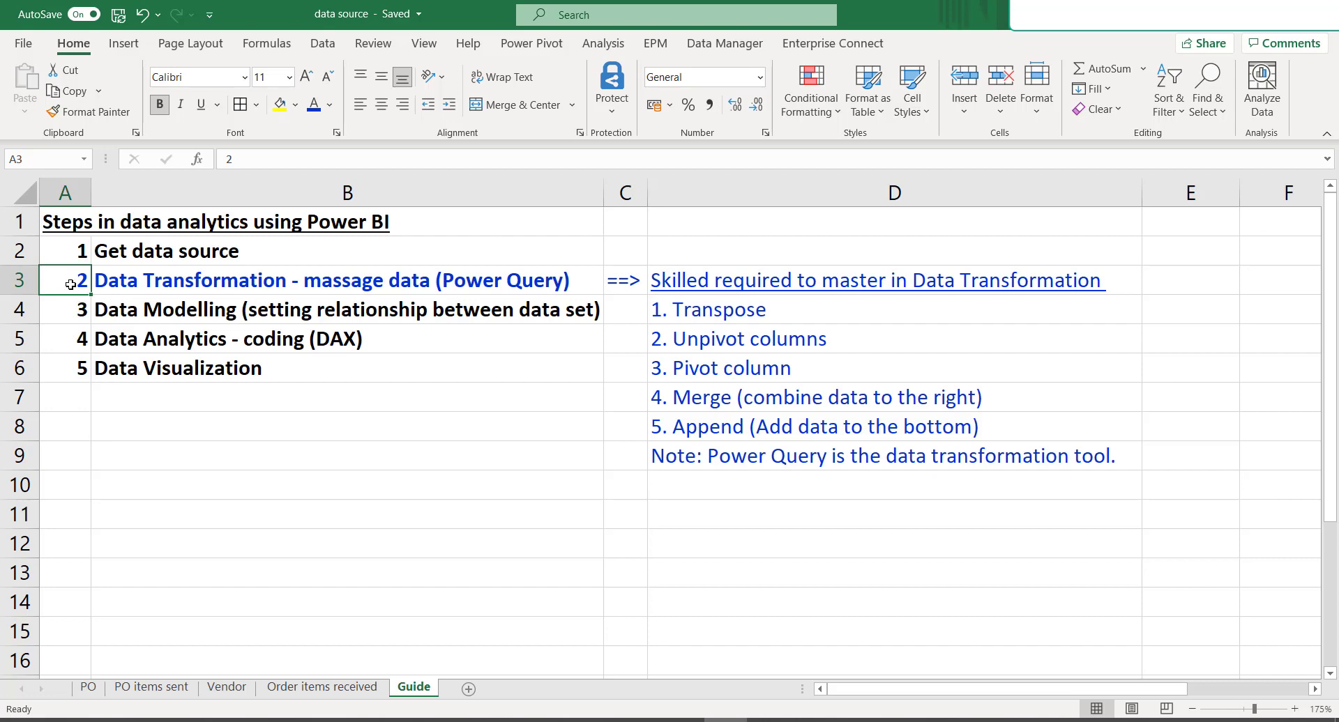
- Go through the list of data transformation skills on the Guide sheet, from the heading down to Append
left_click(703, 282)
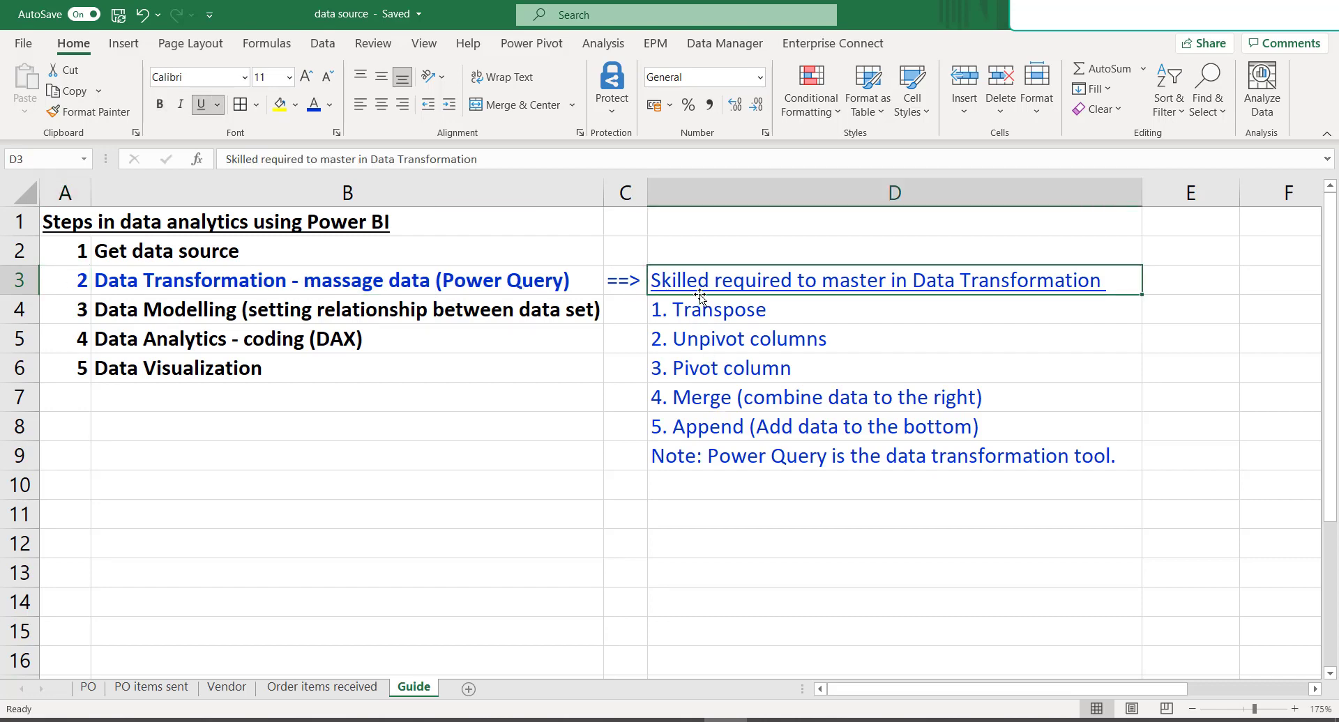
left_click(709, 314)
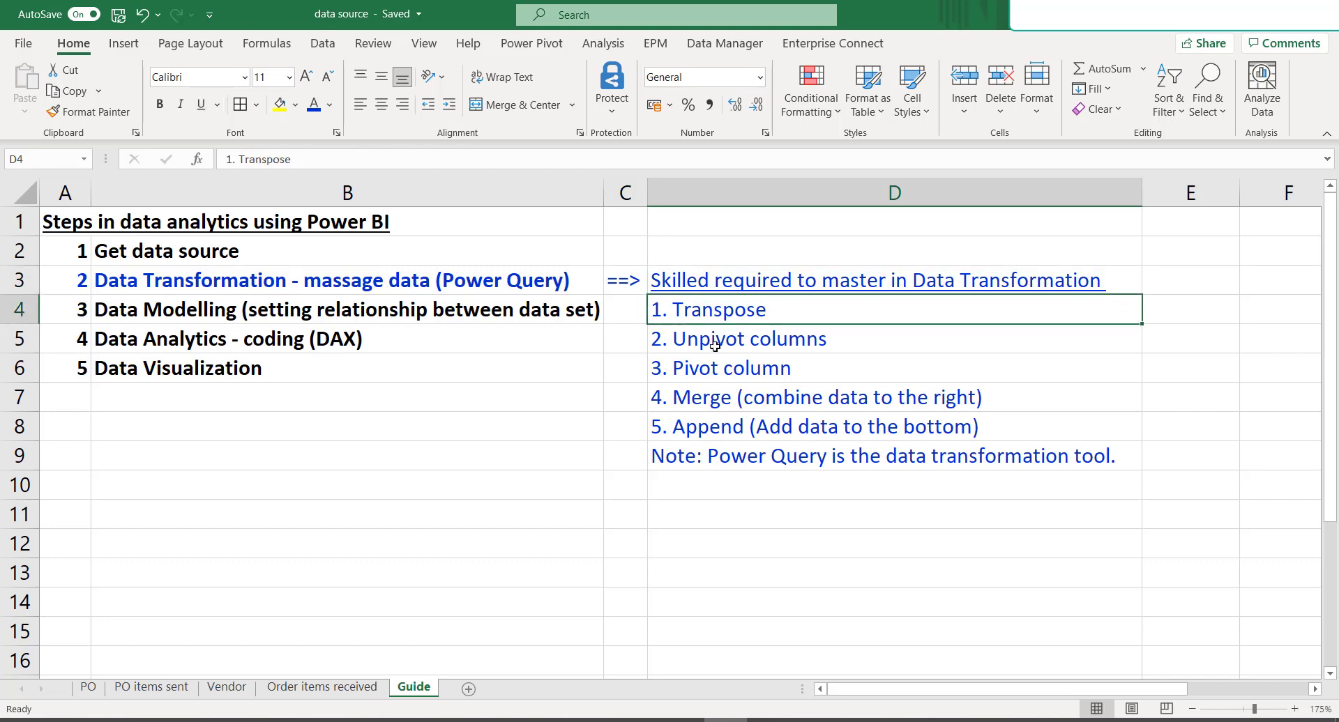
left_click(714, 347)
left_click(714, 369)
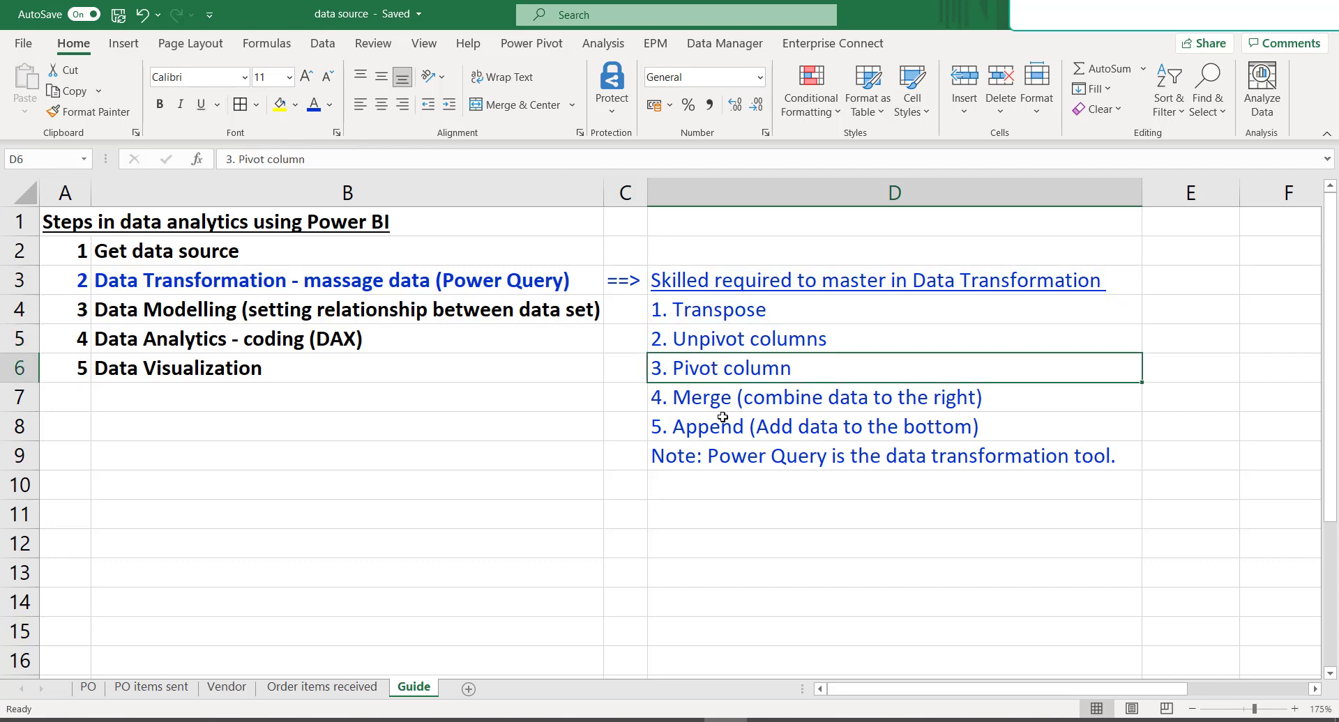
left_click(715, 400)
left_click(713, 427)
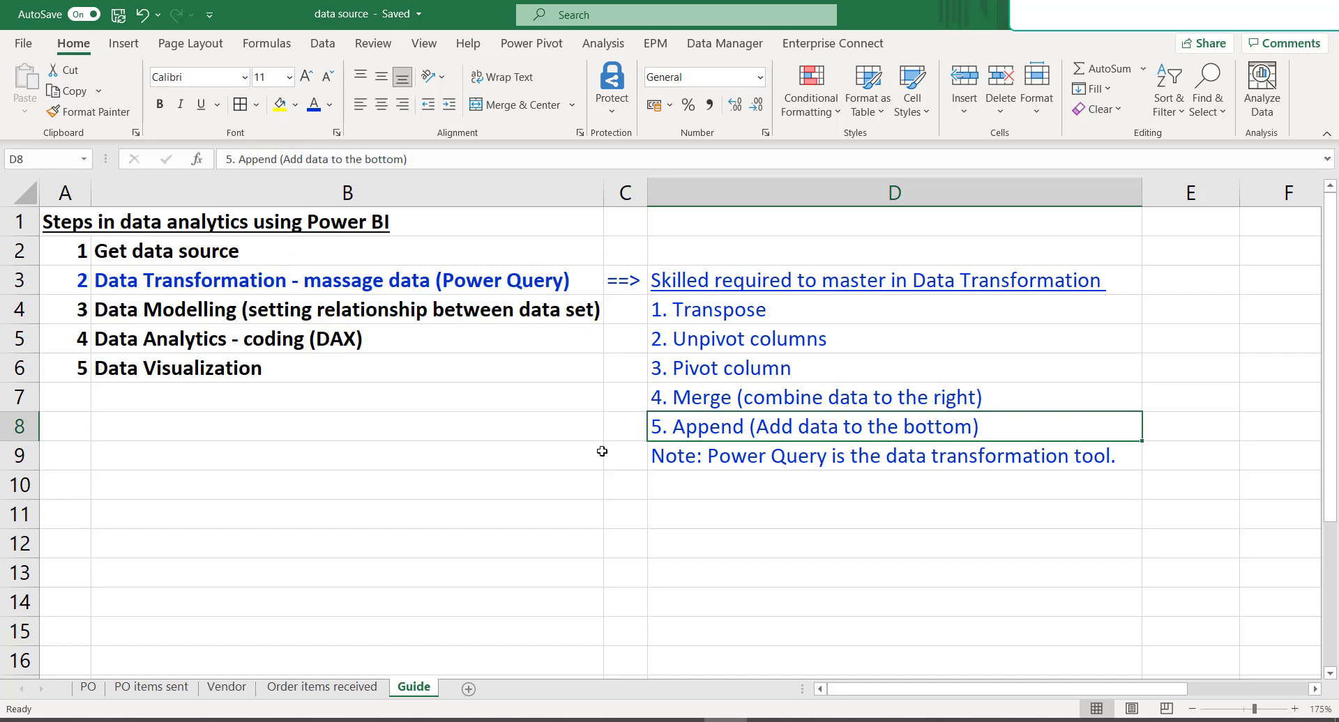
- Make the "4. Merge (combine data to the right)" entry in the skills list bold
left_click(813, 401)
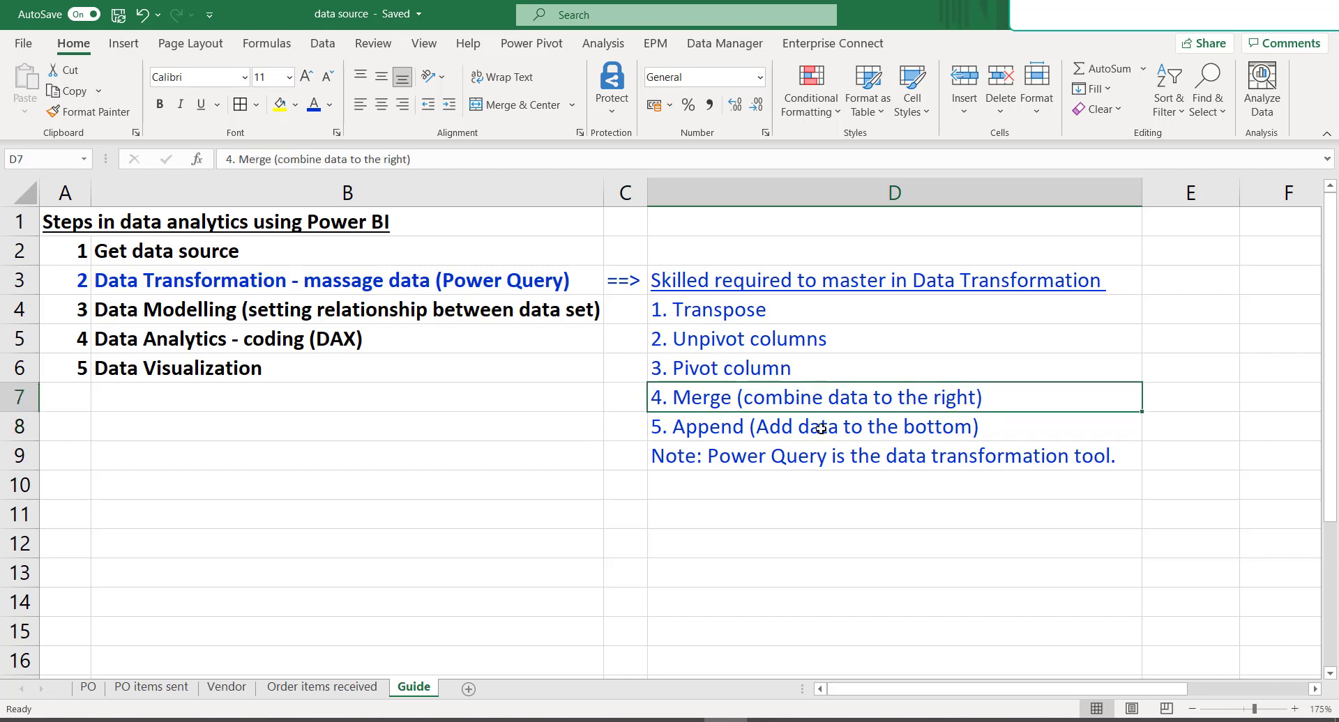
left_click(159, 104)
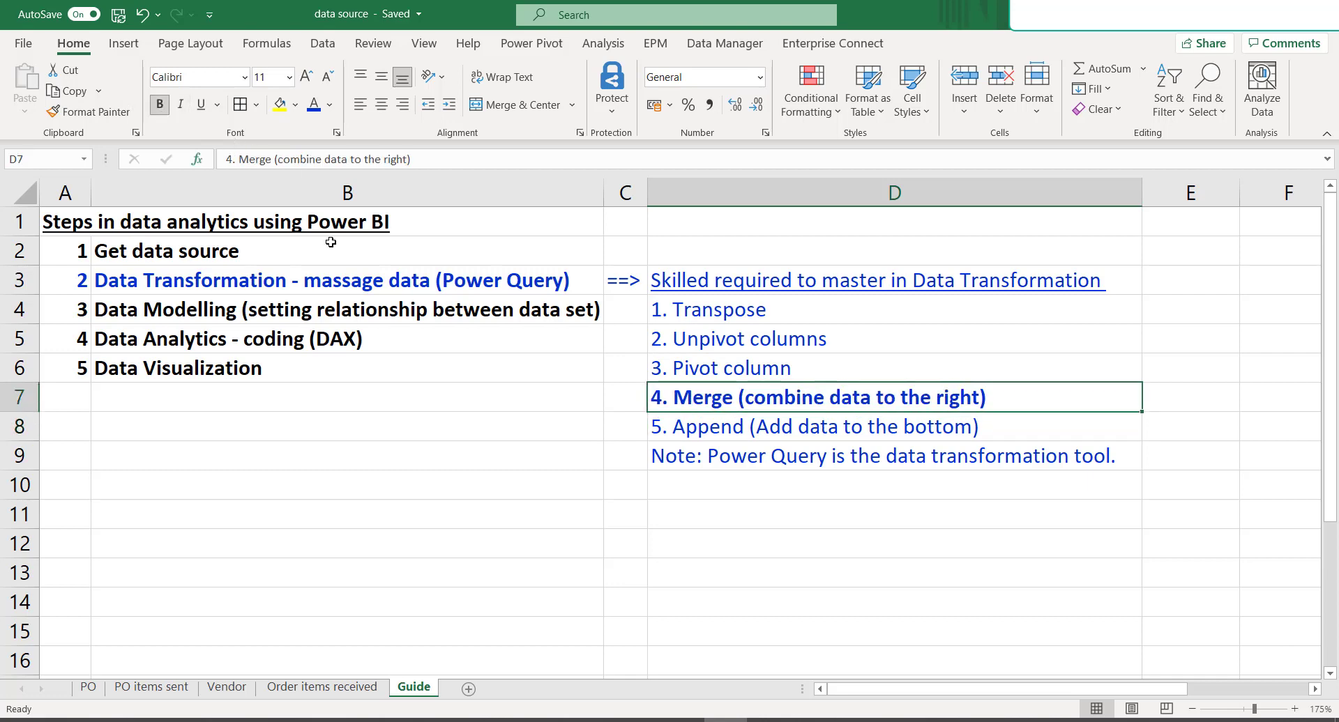
- Examine the PO Creator and PO No columns on the PO sheet
left_click(89, 688)
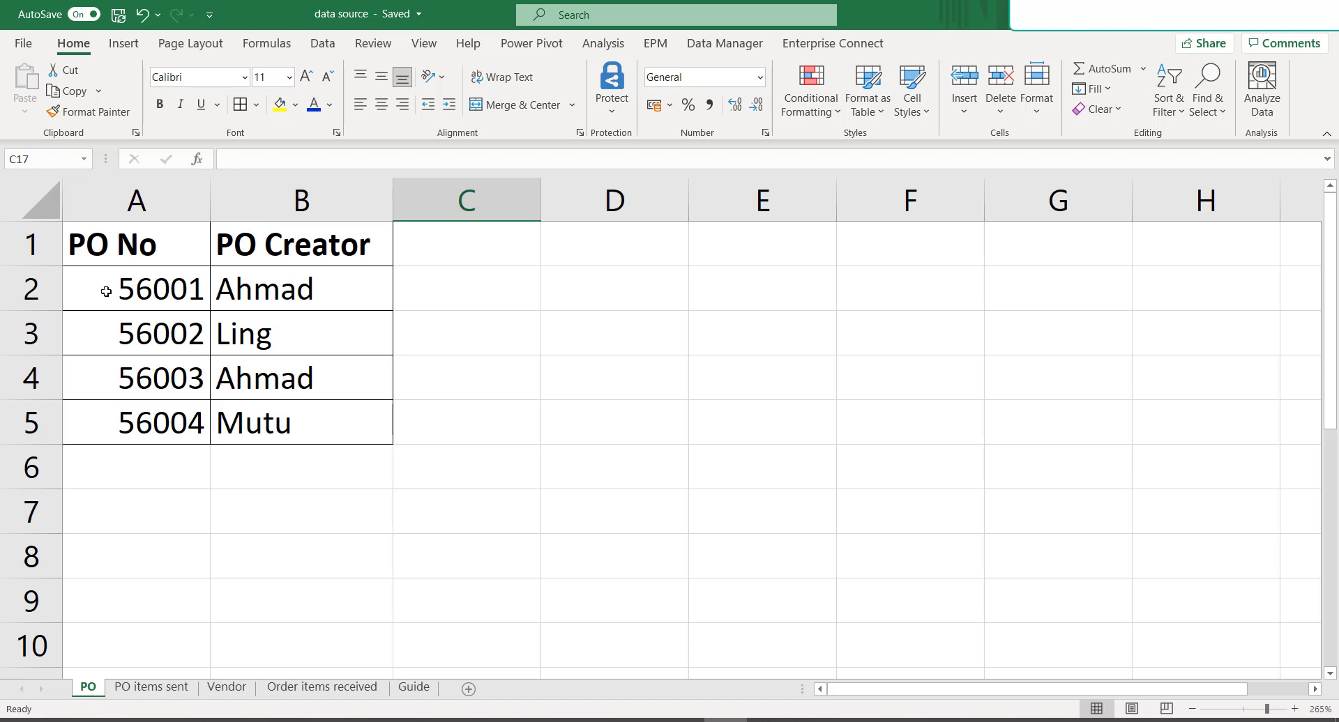
left_click_drag(301, 244, 300, 415)
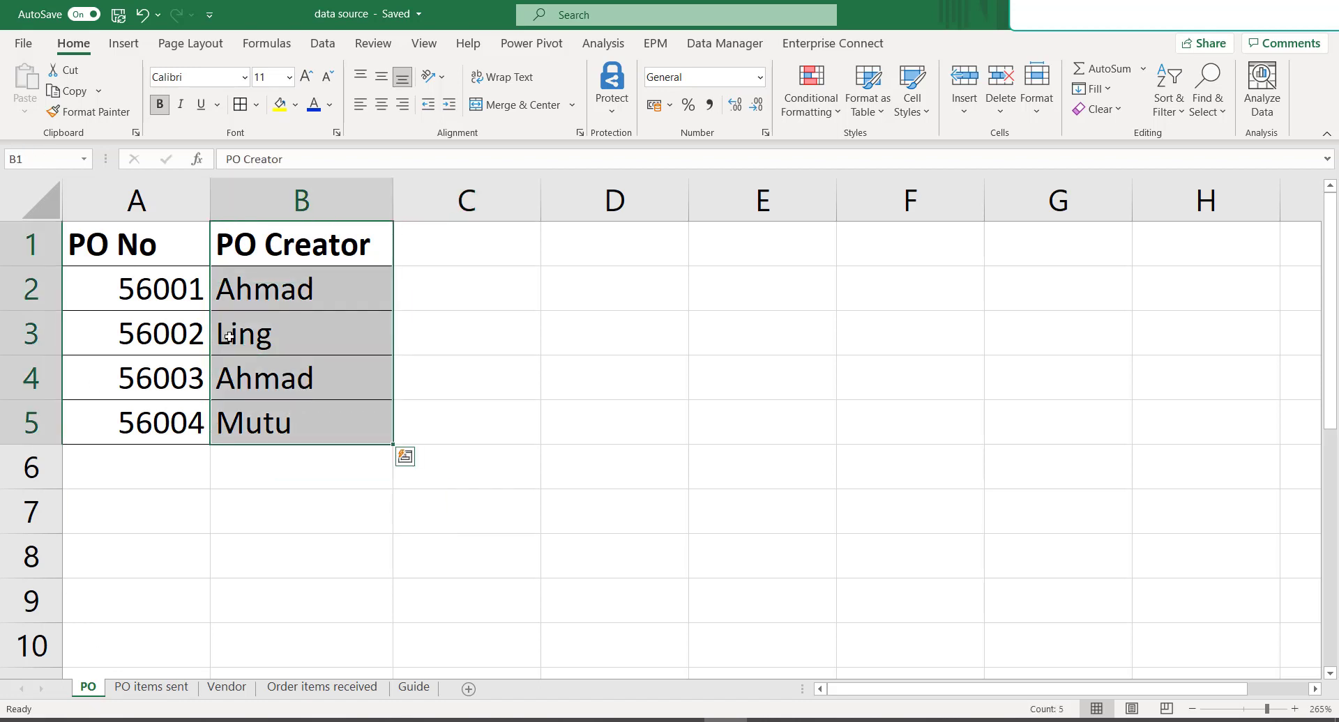
left_click_drag(163, 236, 156, 422)
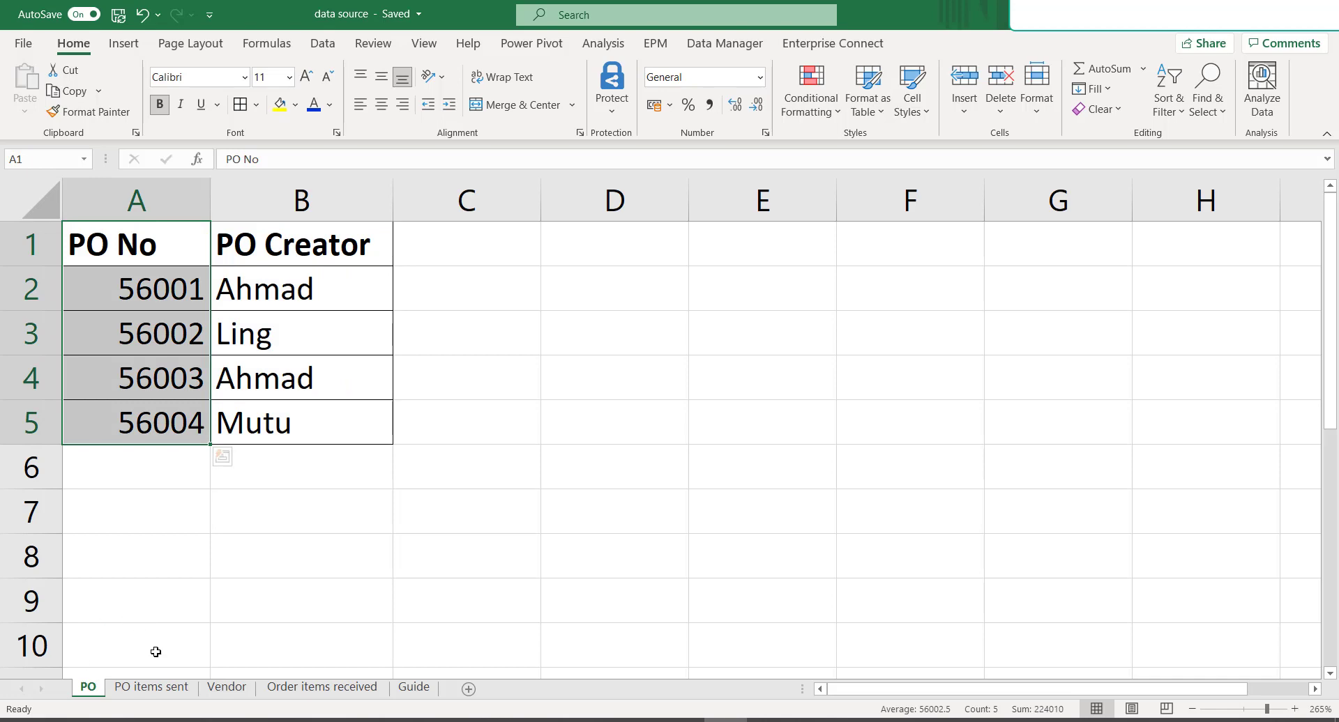
- Examine the PO numbers, line numbers and descriptions of the first purchase order on the PO items sent sheet
left_click(152, 688)
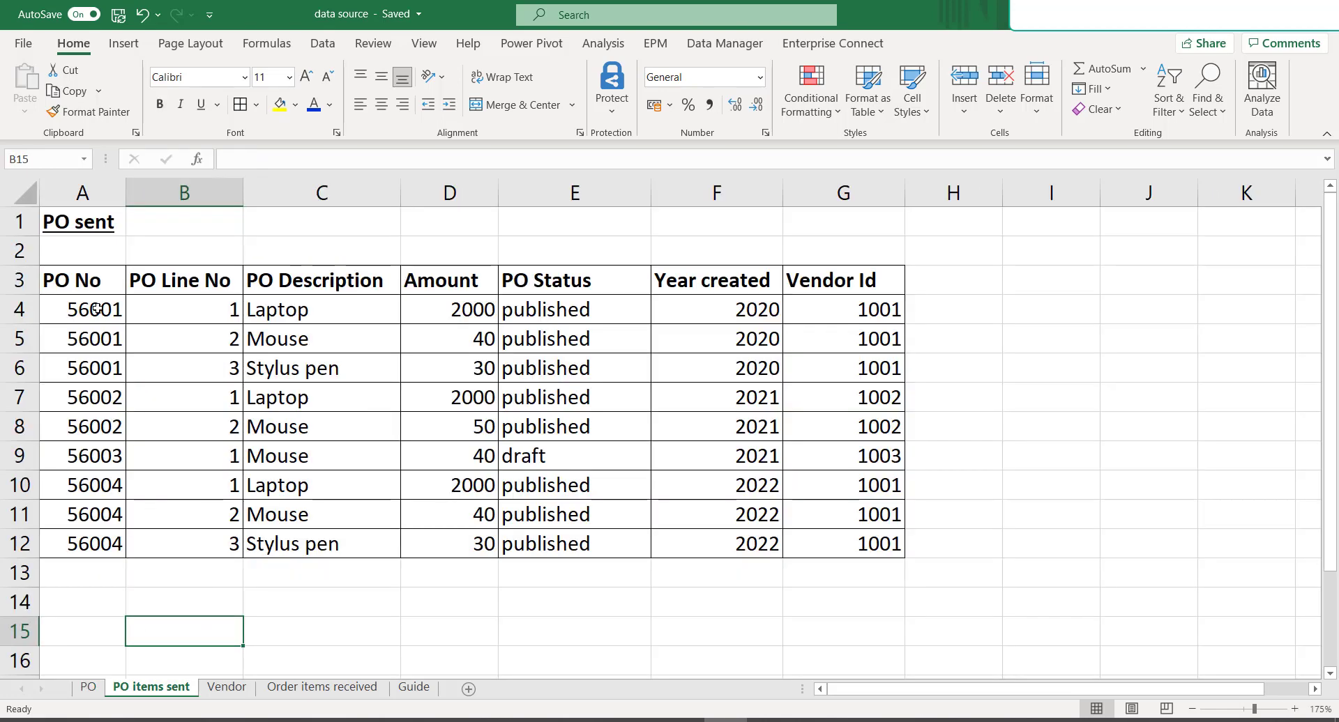
left_click_drag(99, 308, 107, 368)
left_click_drag(196, 309, 196, 369)
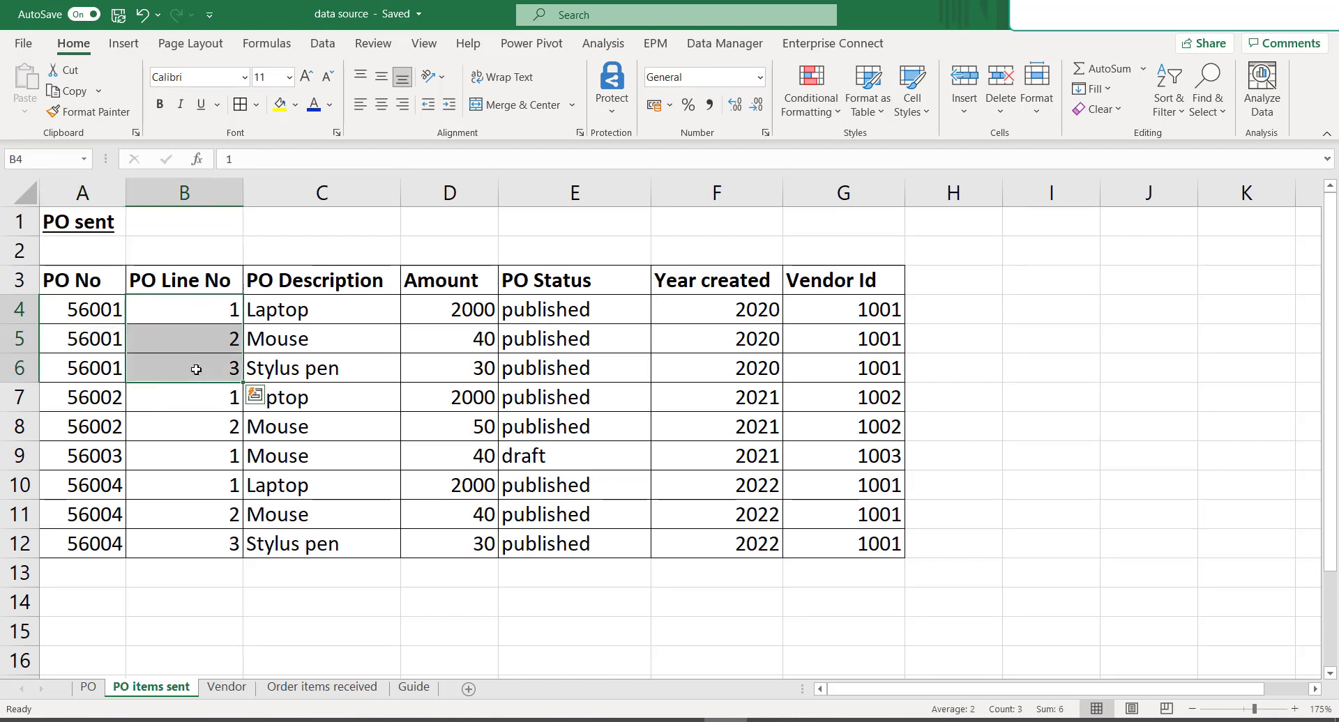
left_click_drag(109, 309, 105, 357)
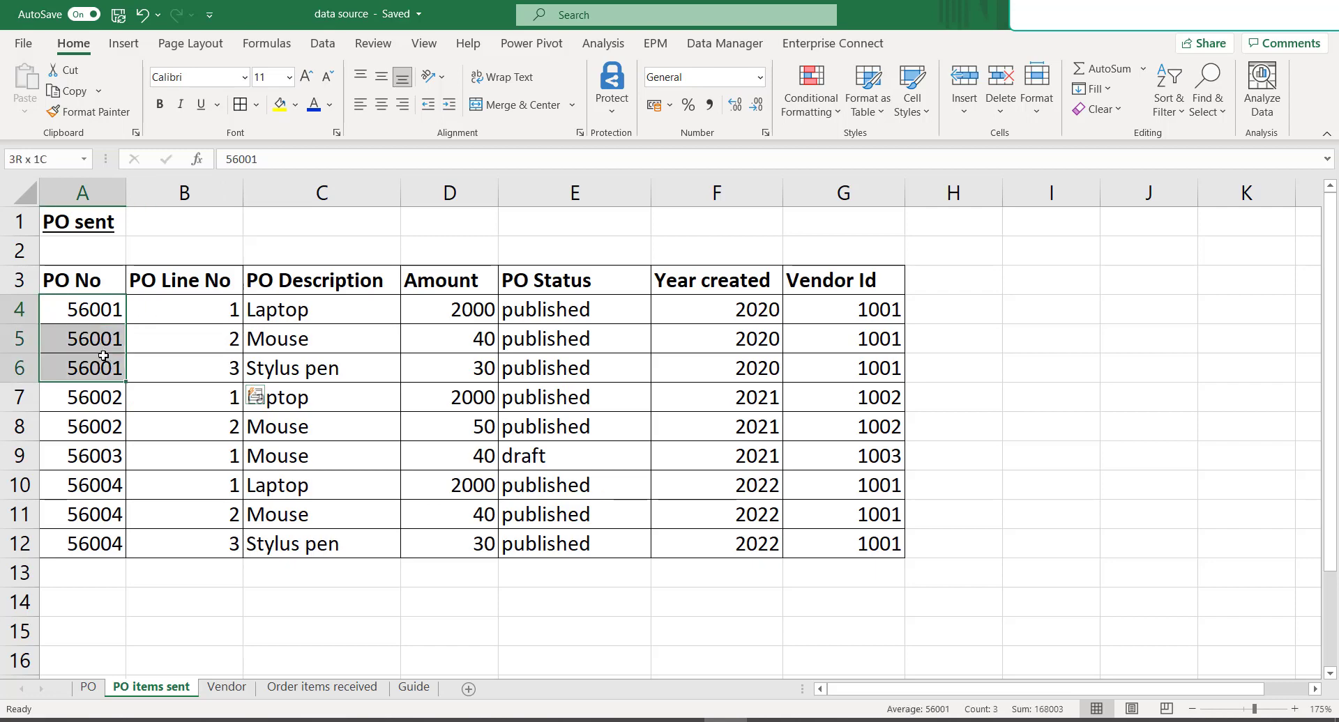
left_click_drag(194, 309, 191, 365)
left_click(324, 306)
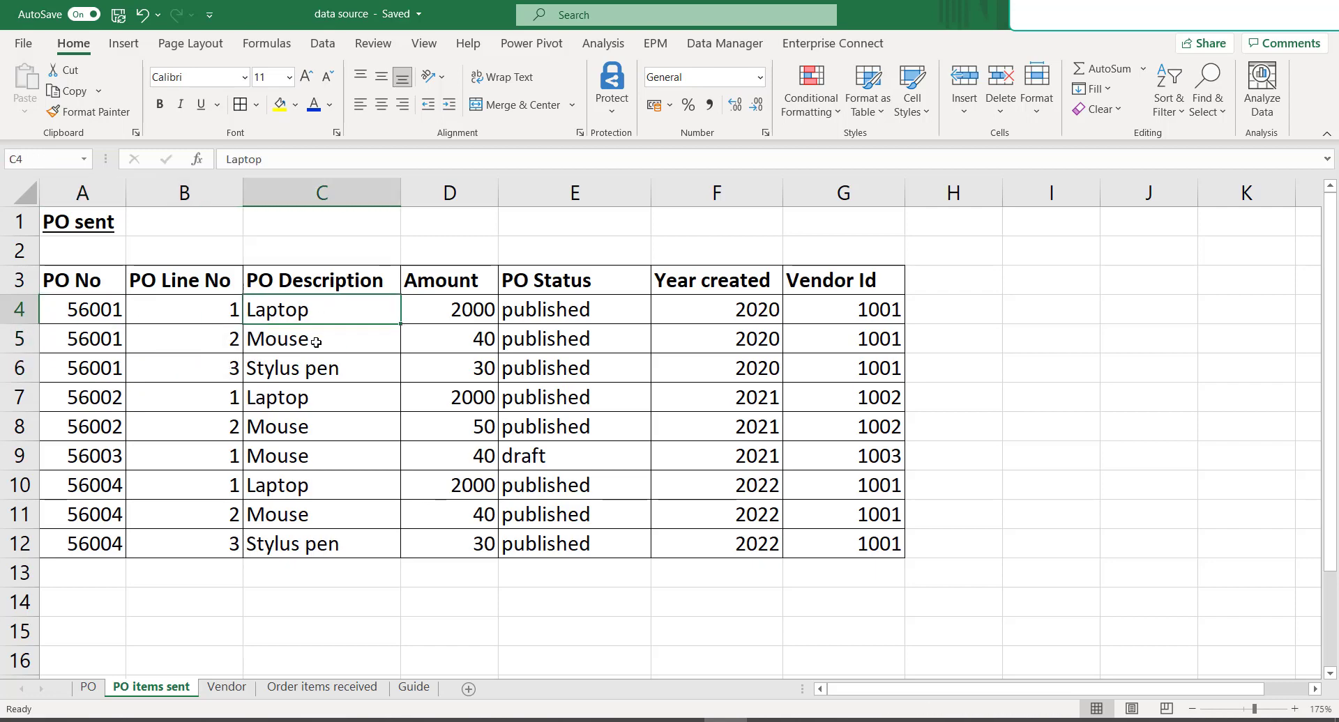
left_click(315, 338)
left_click(325, 370)
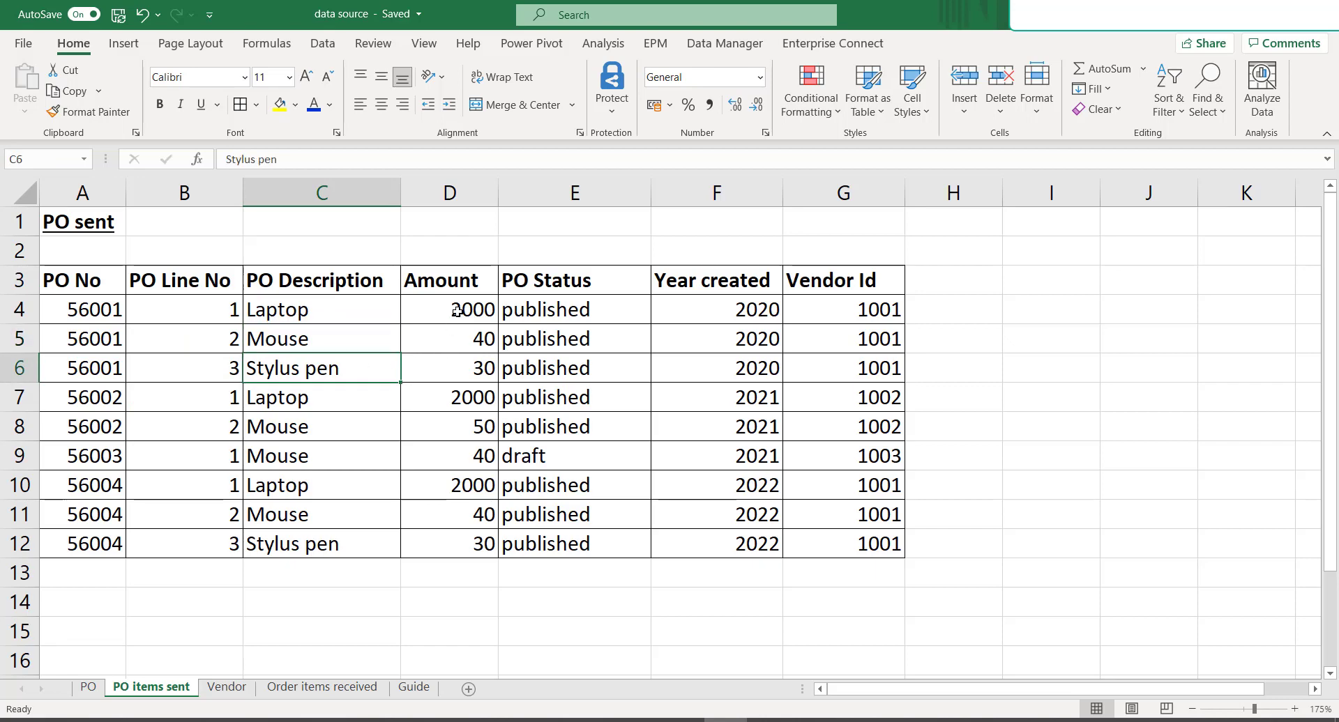
- Examine the amounts, PO statuses including the draft row, creation years and vendor IDs of the sent PO items
left_click_drag(458, 308, 457, 368)
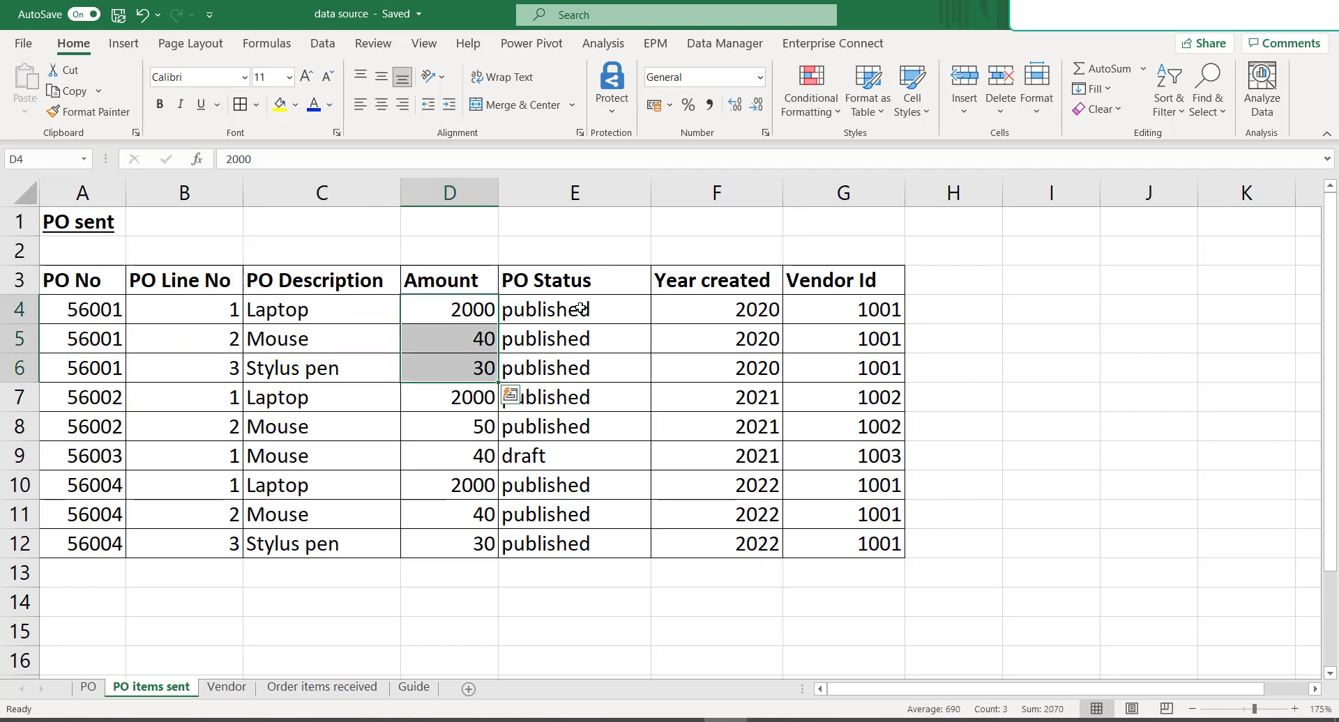
left_click_drag(581, 308, 588, 425)
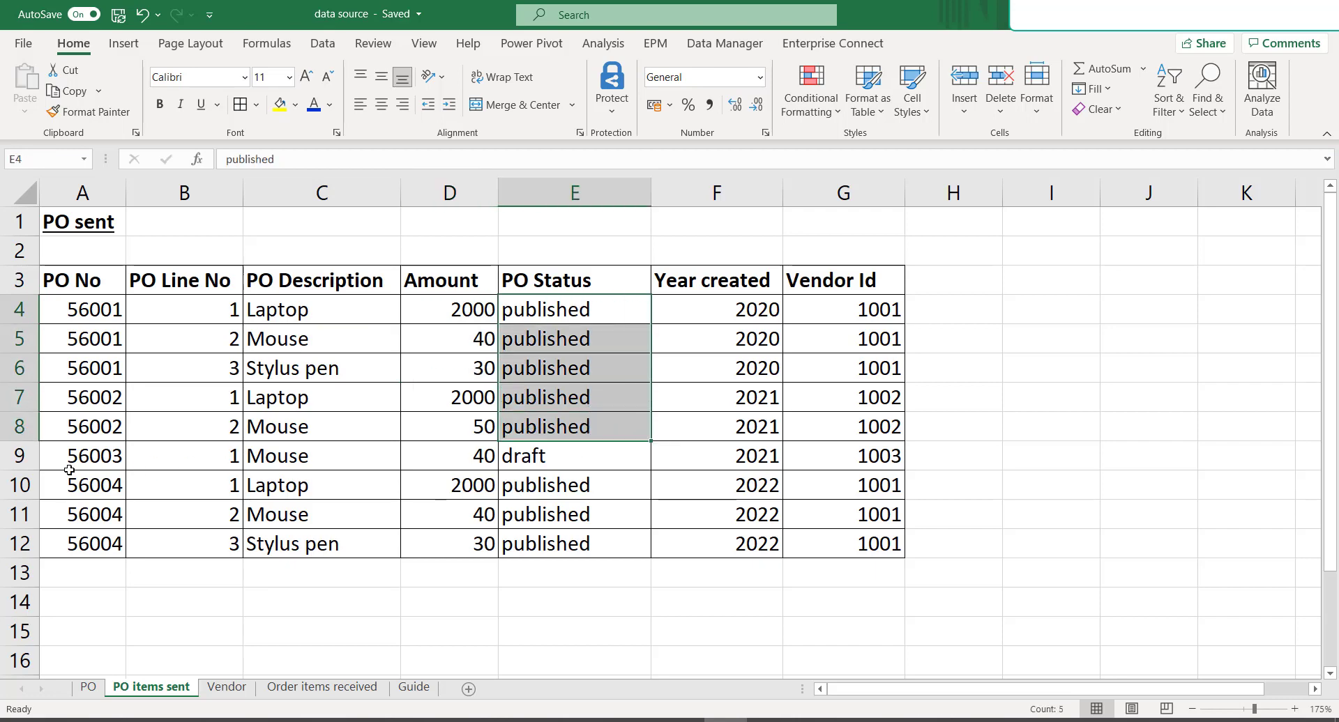
left_click(19, 455)
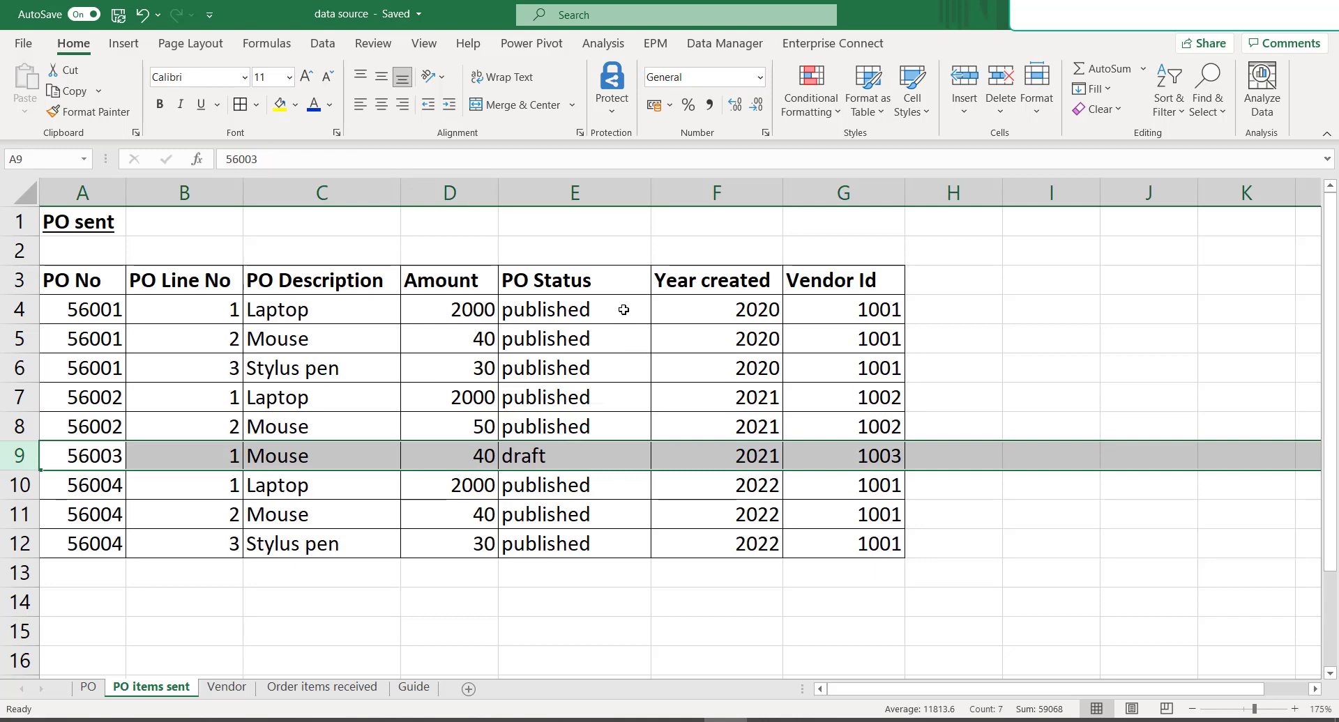
left_click_drag(621, 309, 626, 418)
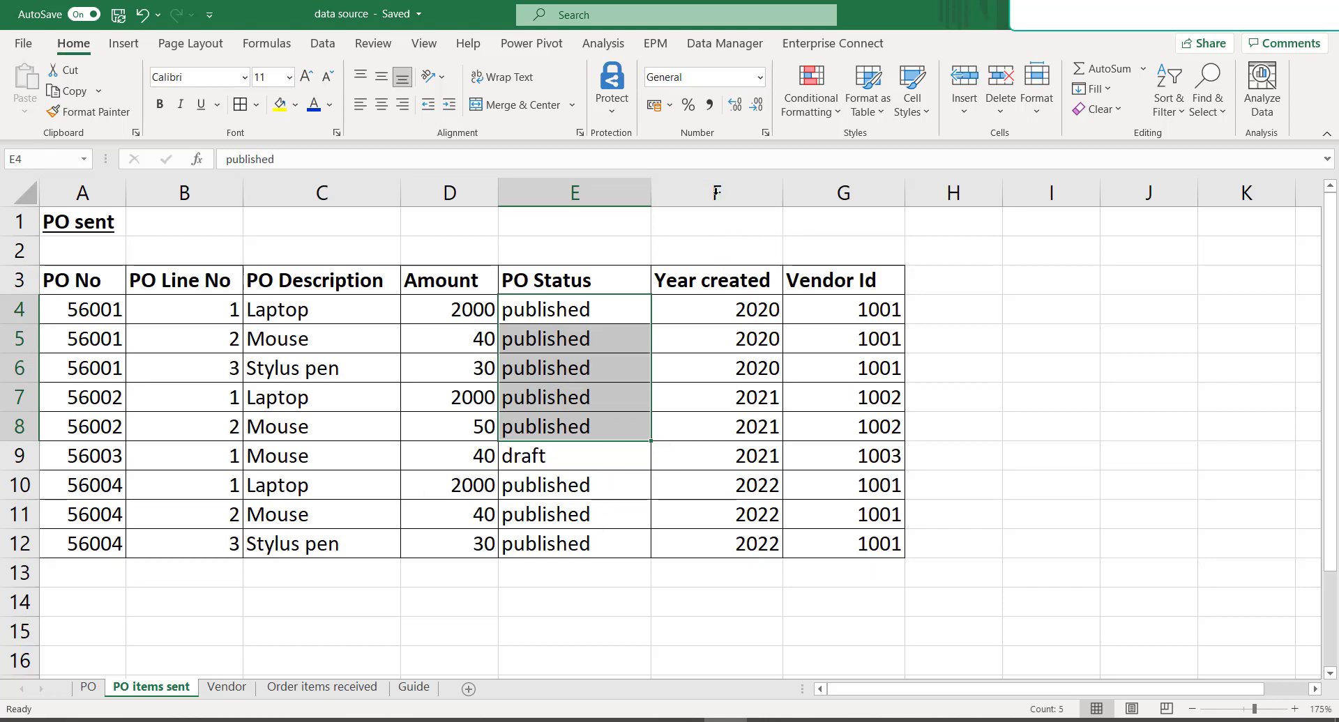
left_click(717, 193)
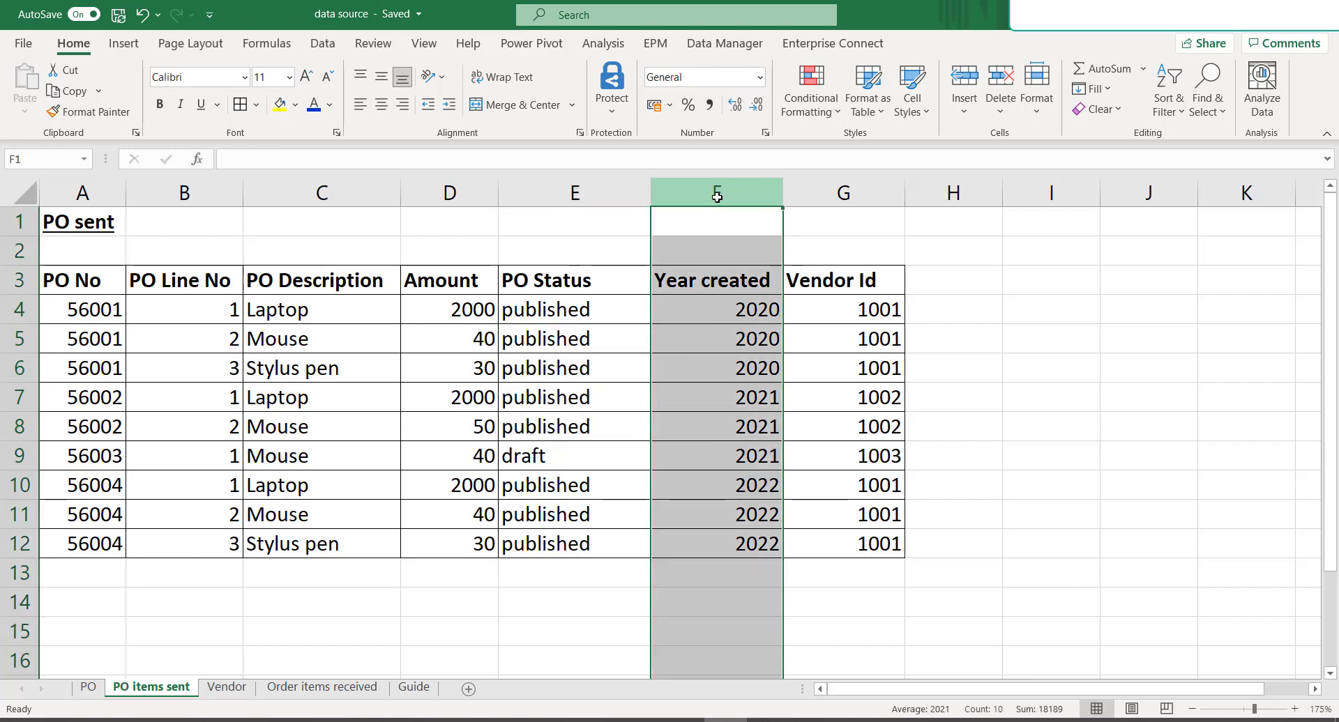
left_click(863, 189)
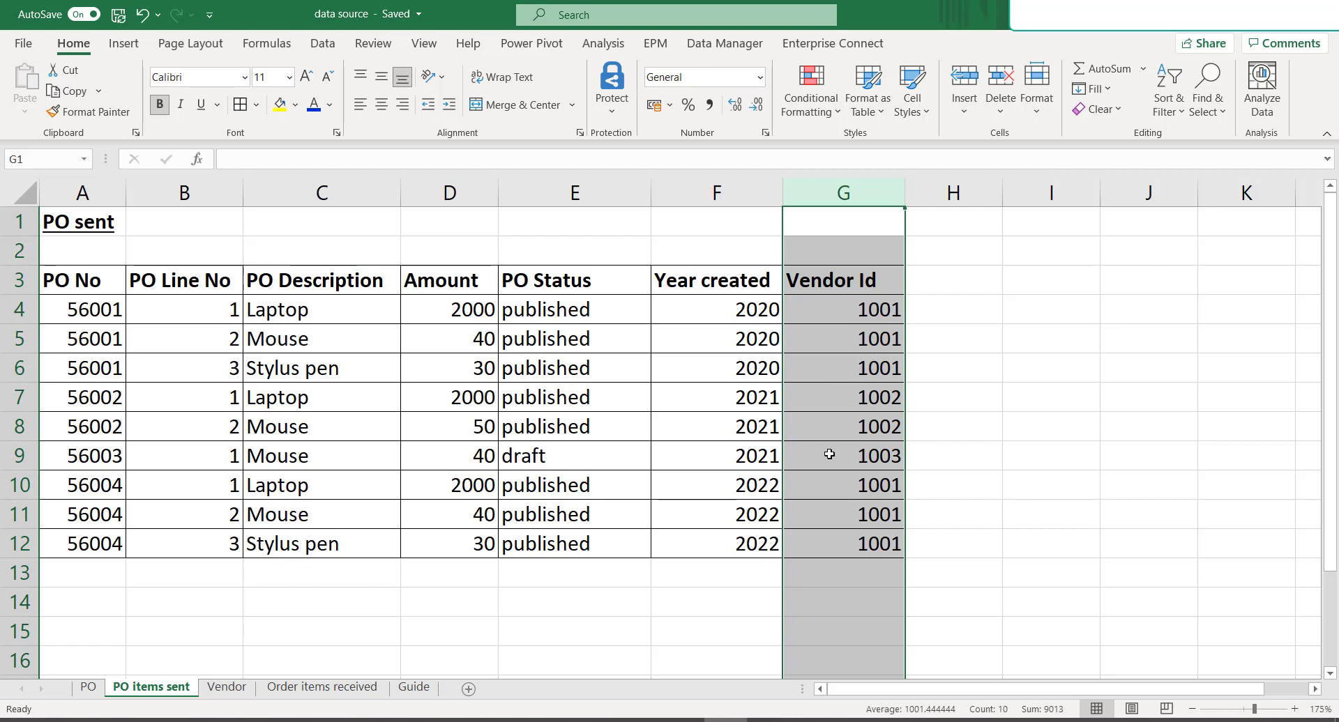
- Look at the Vendor sheet and examine the order line numbers and order numbers on the Order items received sheet
left_click(227, 686)
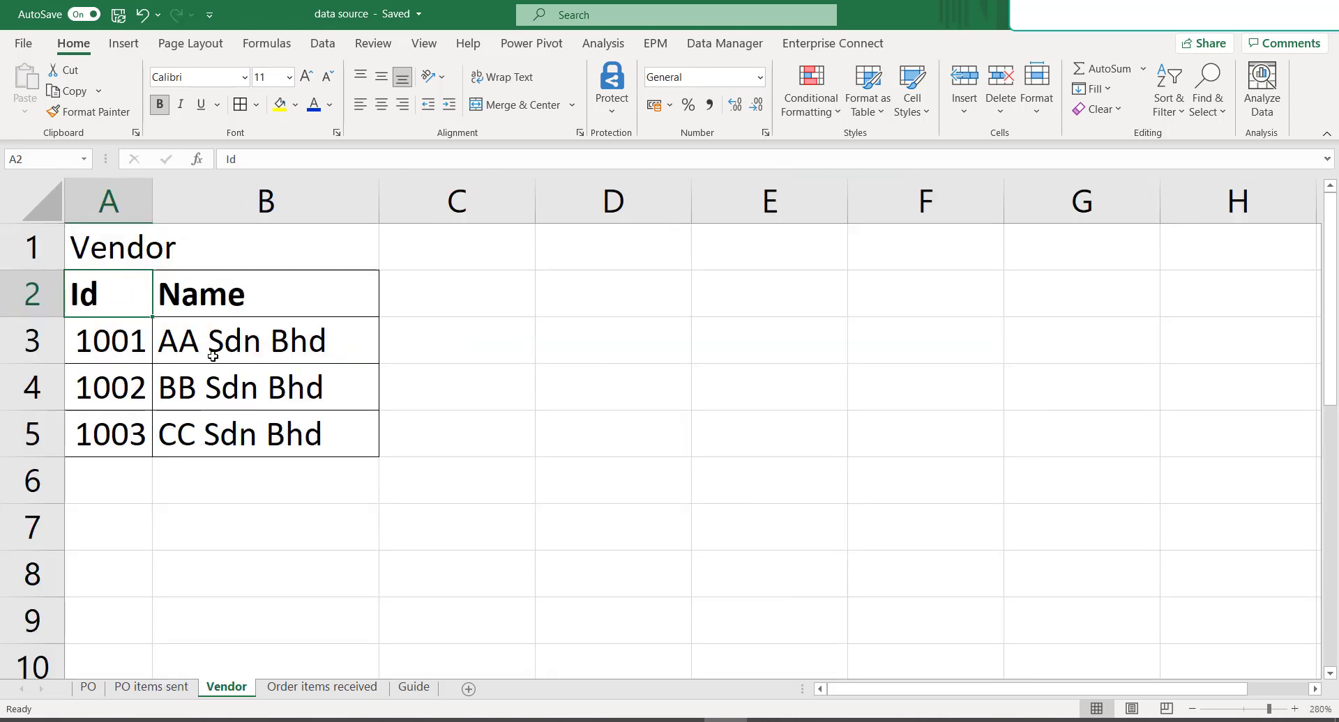
left_click(313, 688)
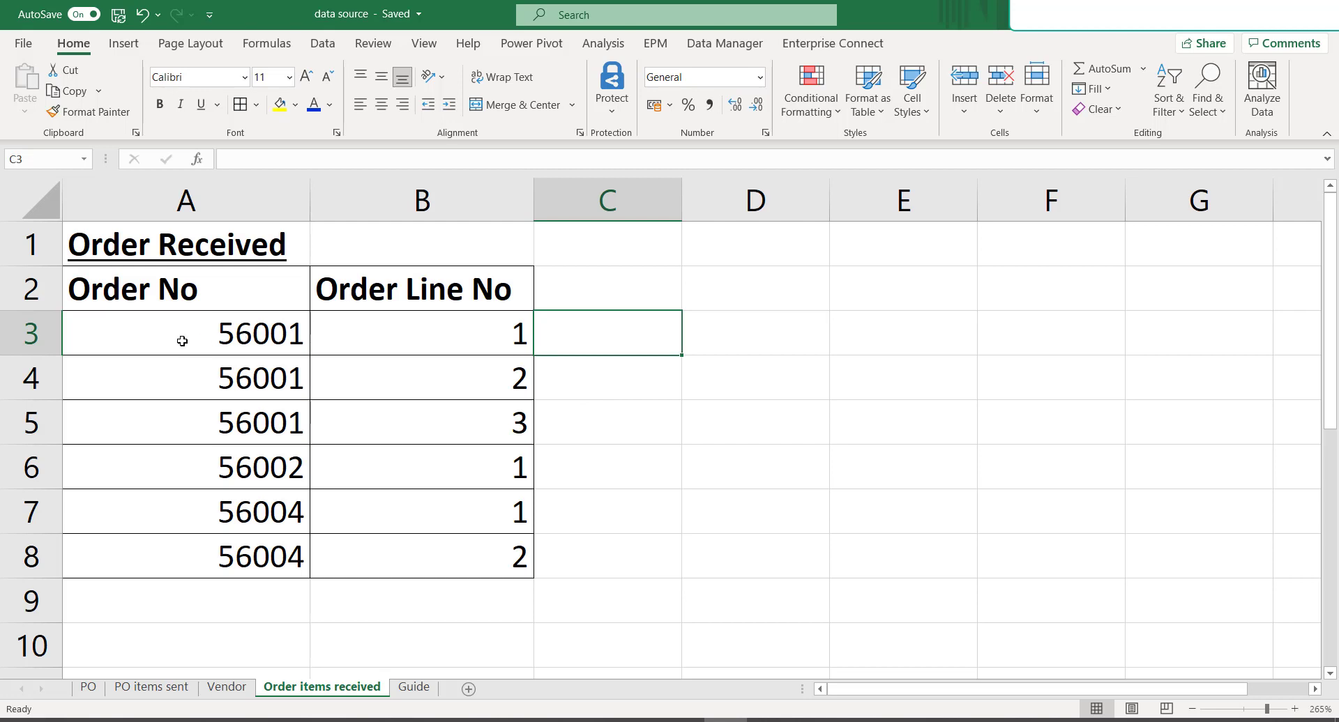
left_click_drag(365, 333, 397, 553)
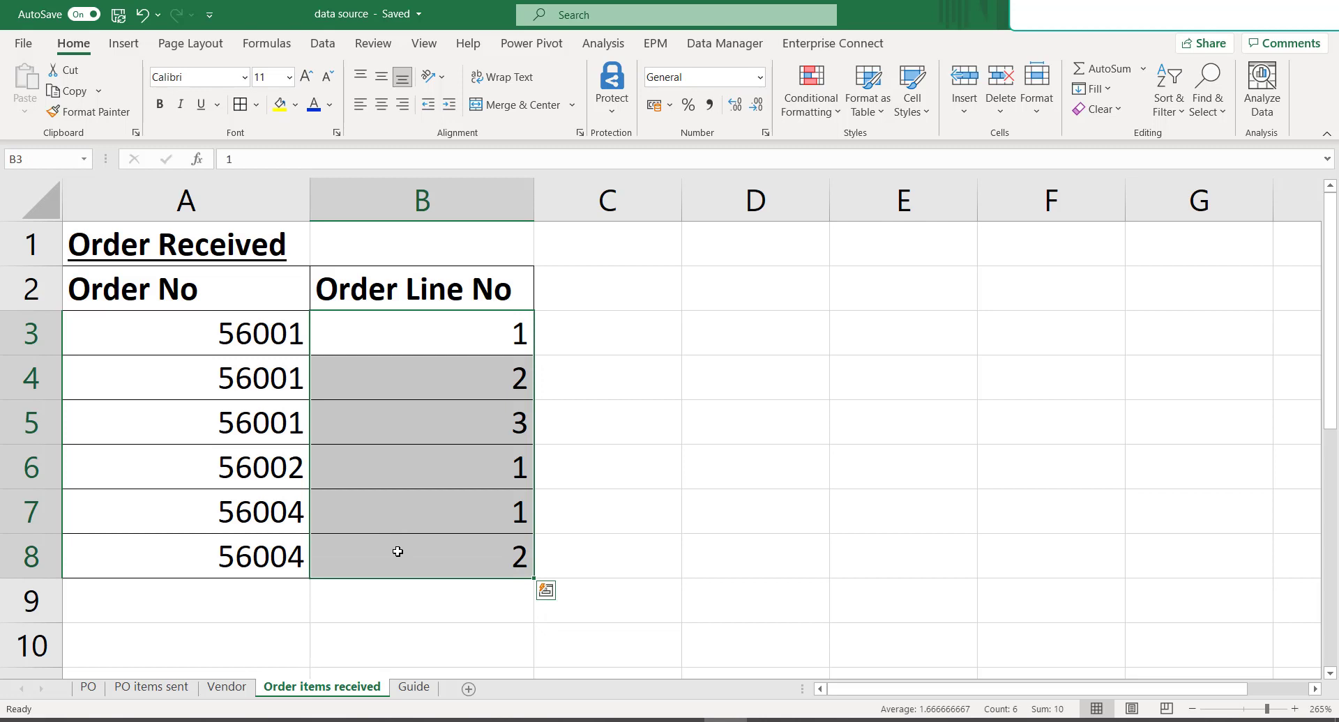
left_click_drag(182, 332, 177, 549)
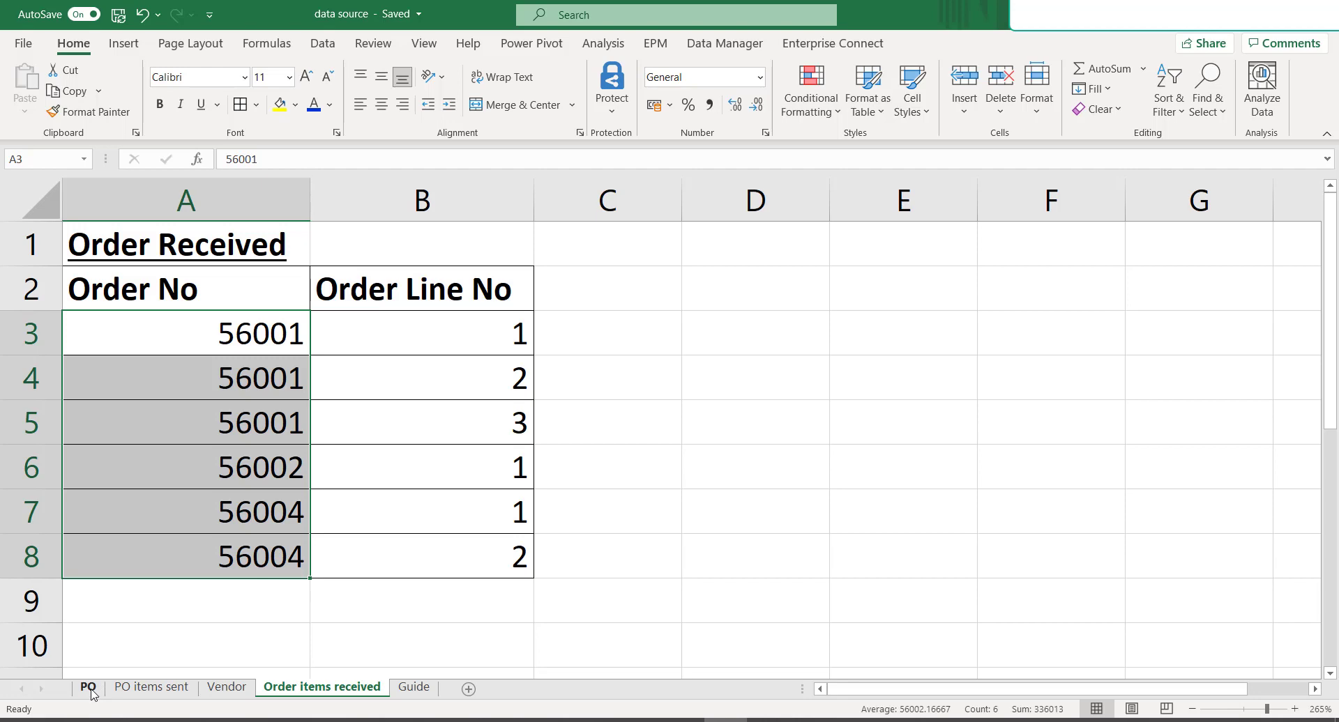
- Revisit the PO, Order items received and Guide sheets, ending on the PO items sent sheet
left_click(89, 690)
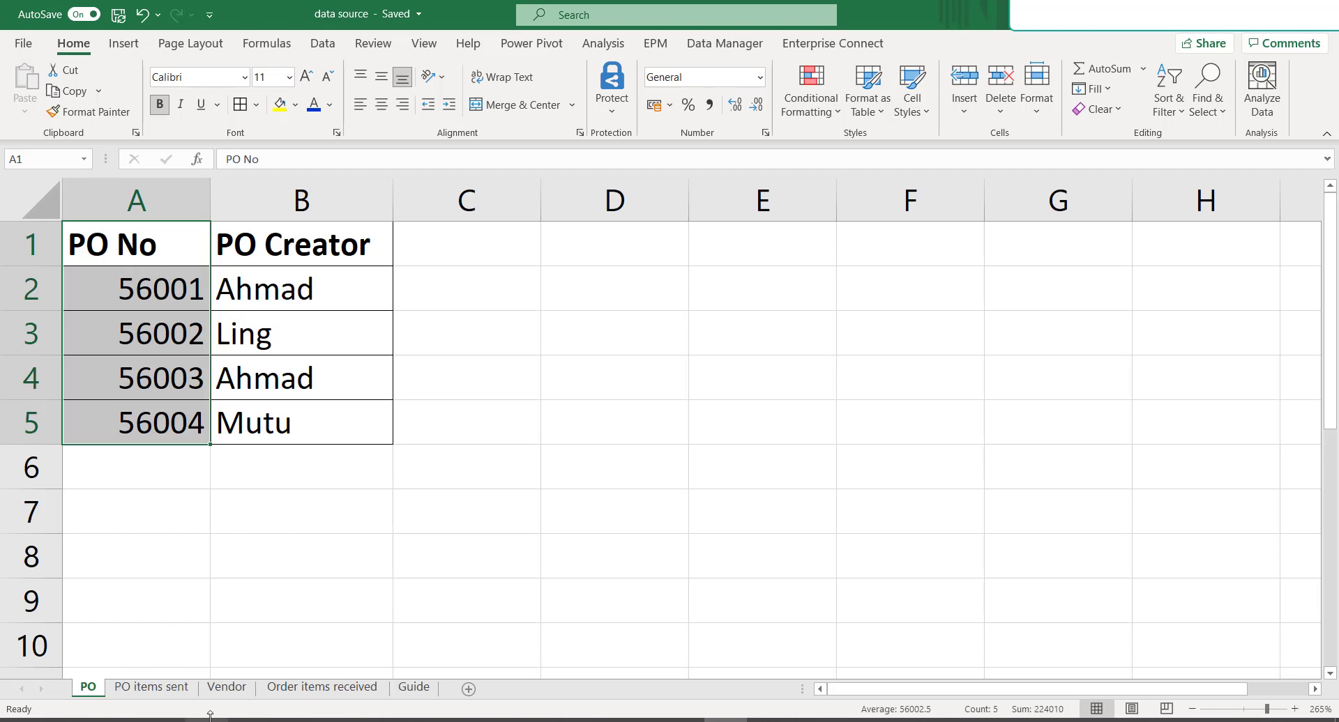
left_click(330, 695)
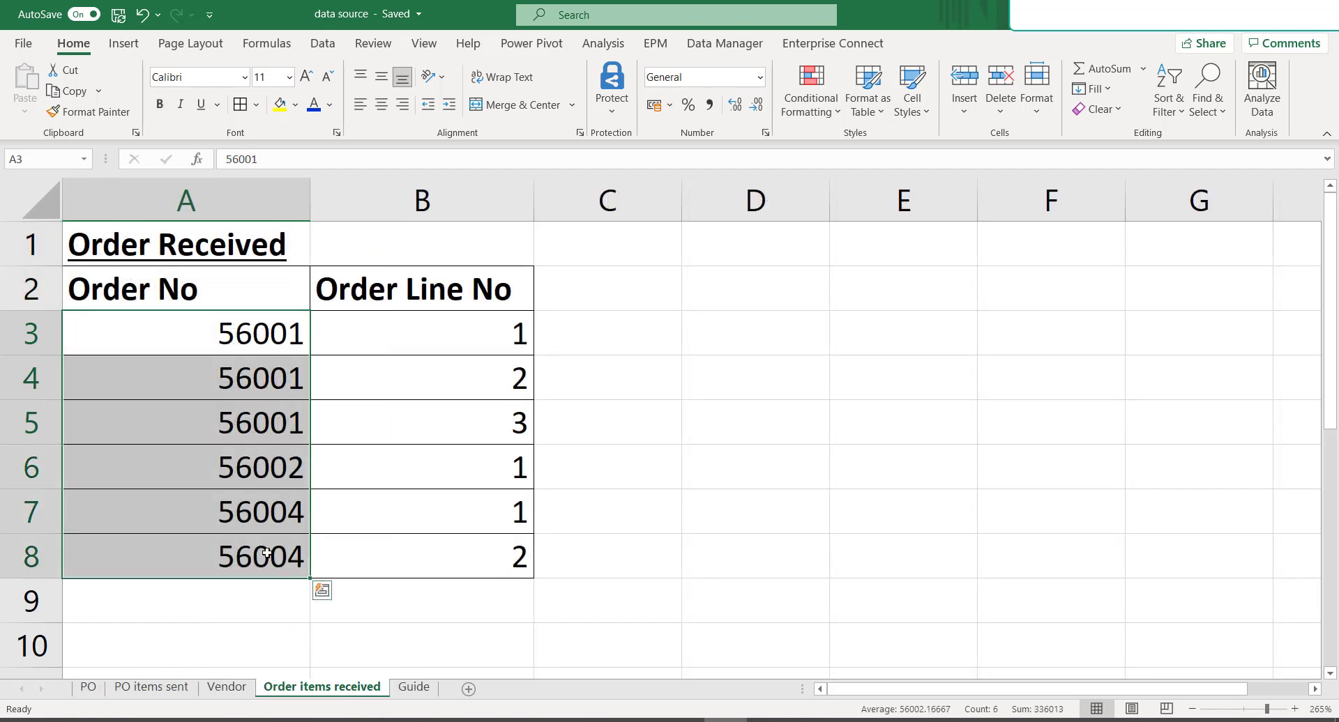
left_click(706, 452)
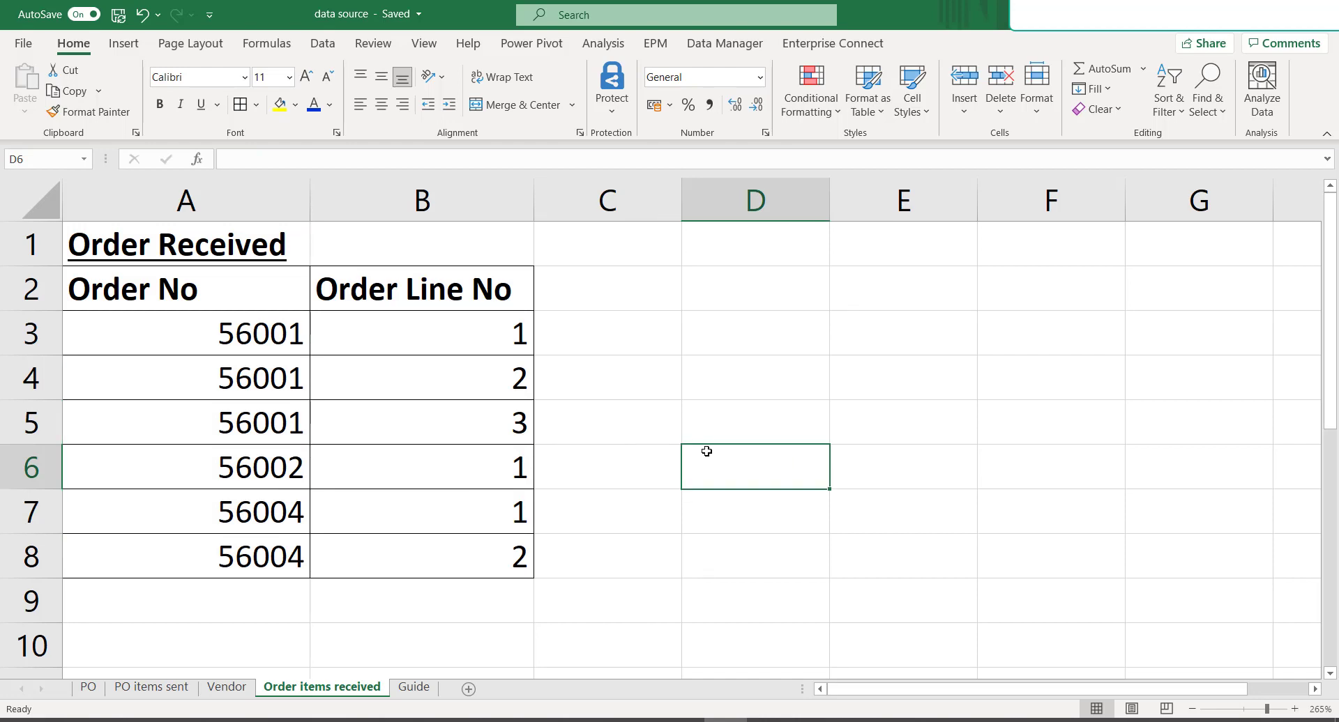
left_click(416, 688)
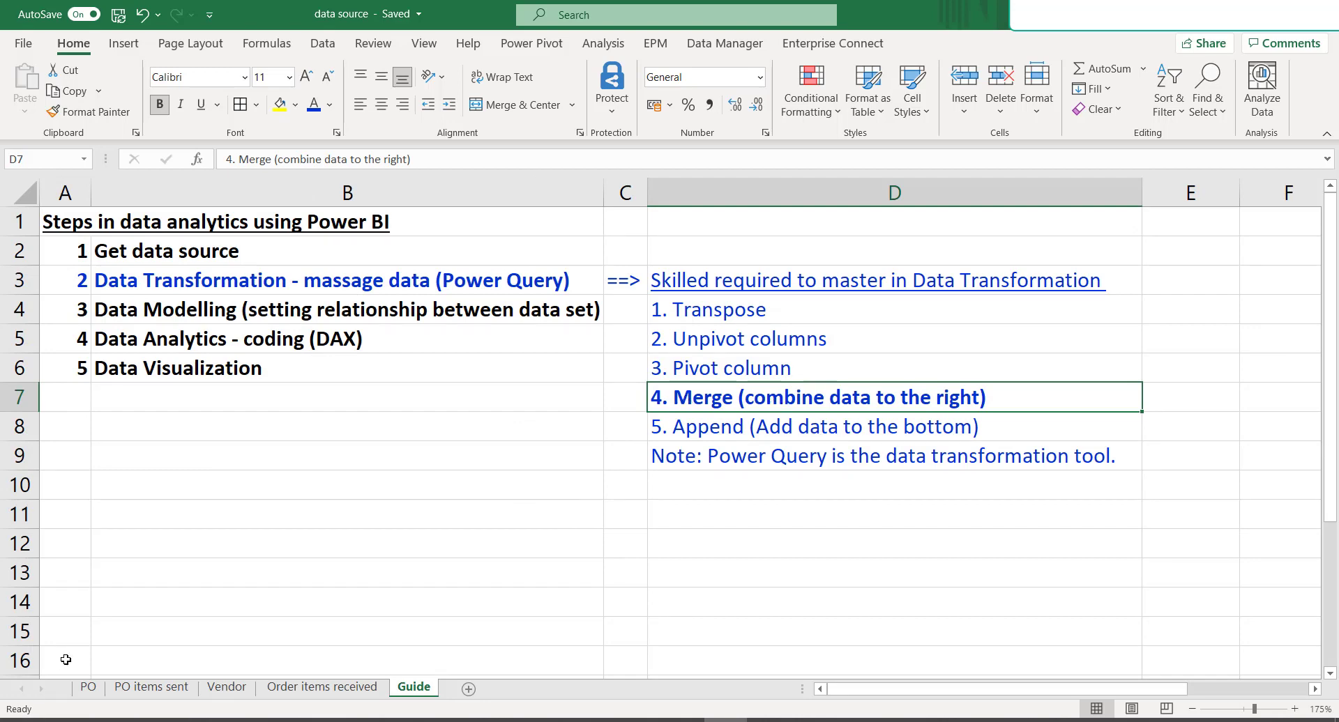
left_click(146, 691)
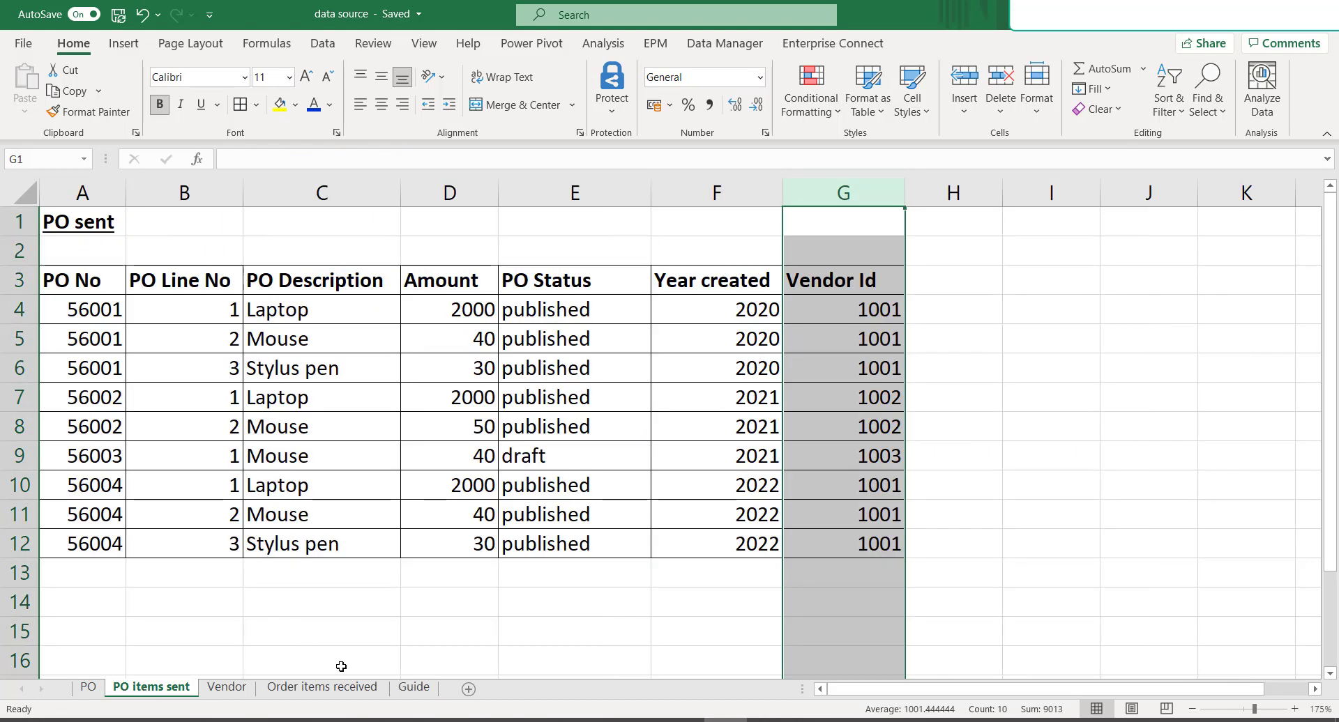
- Compare the Order items received sheet with the PO items sent sheet and return to the merge entry on the Guide sheet
left_click(347, 691)
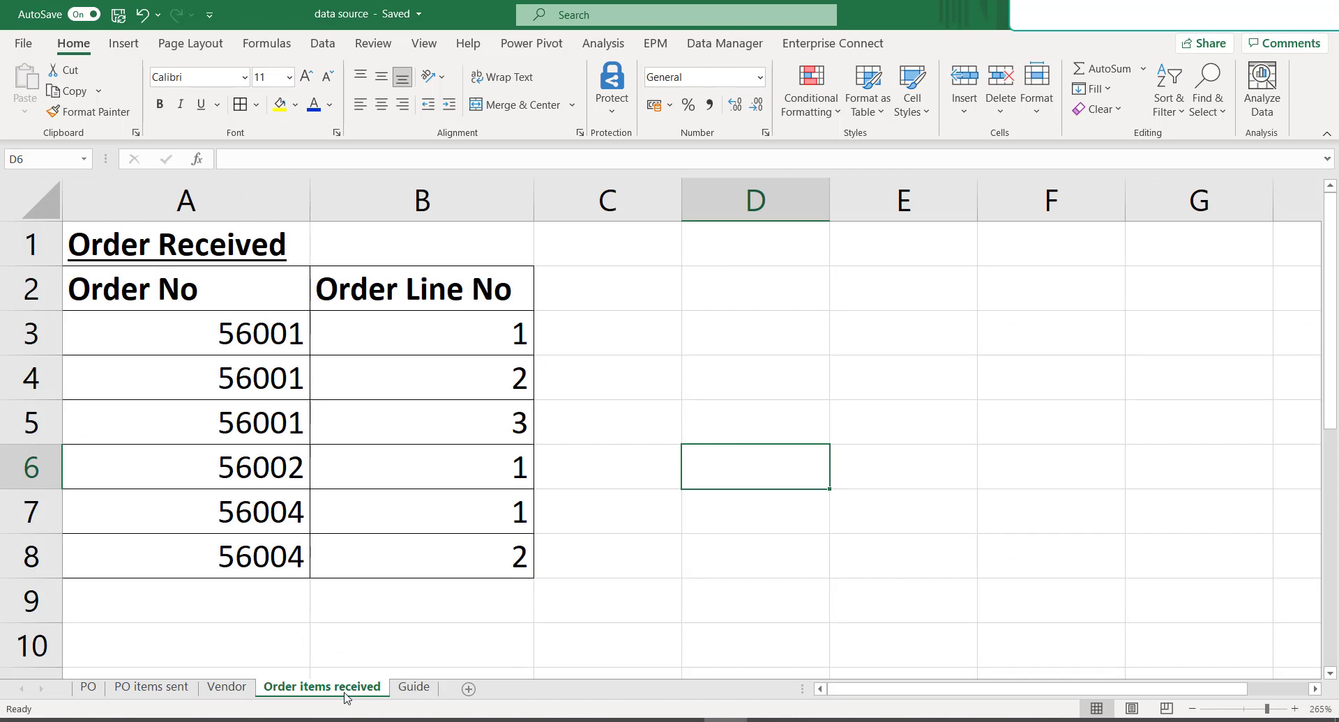
left_click(131, 690)
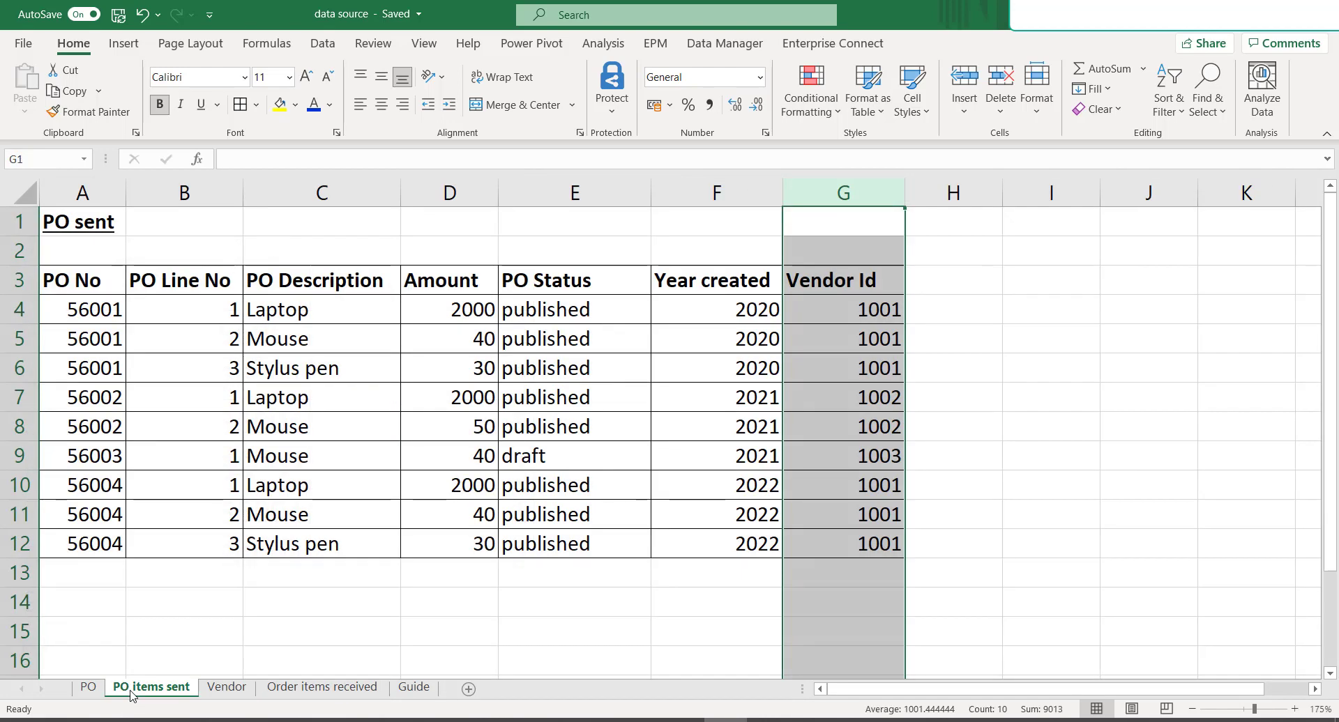
left_click(301, 690)
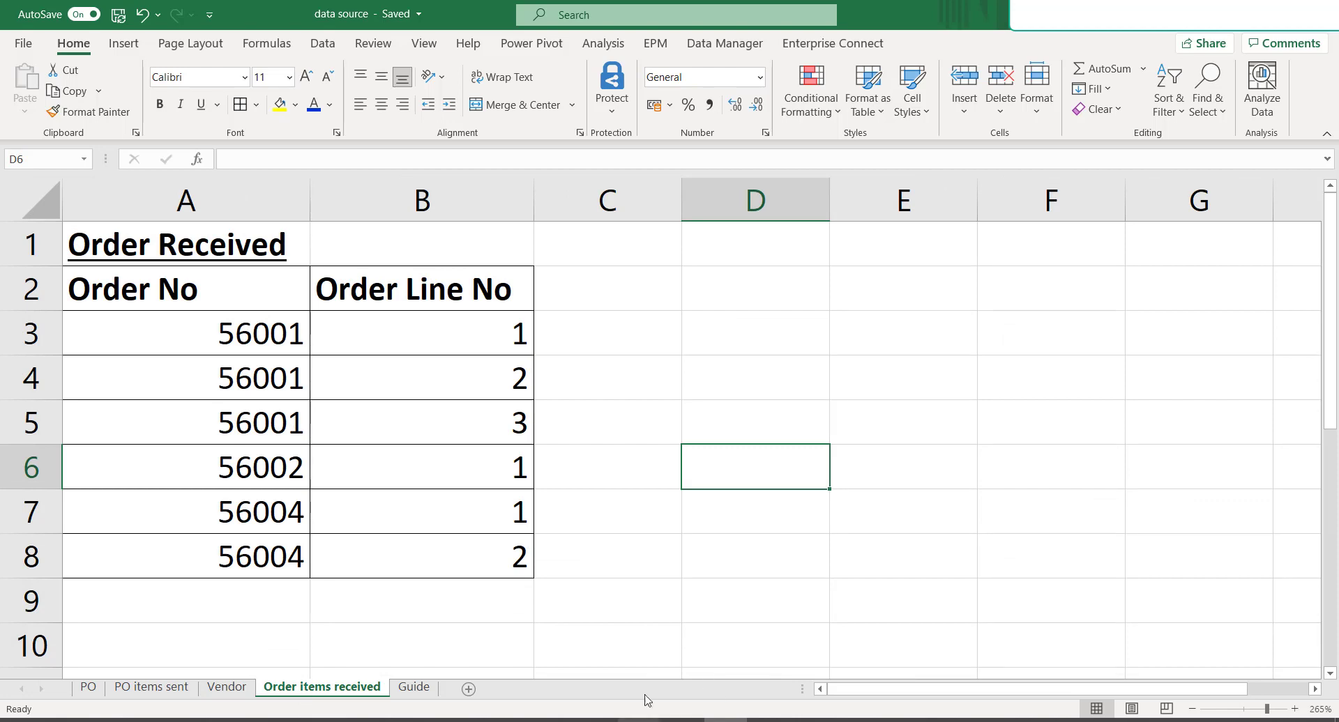
left_click(413, 687)
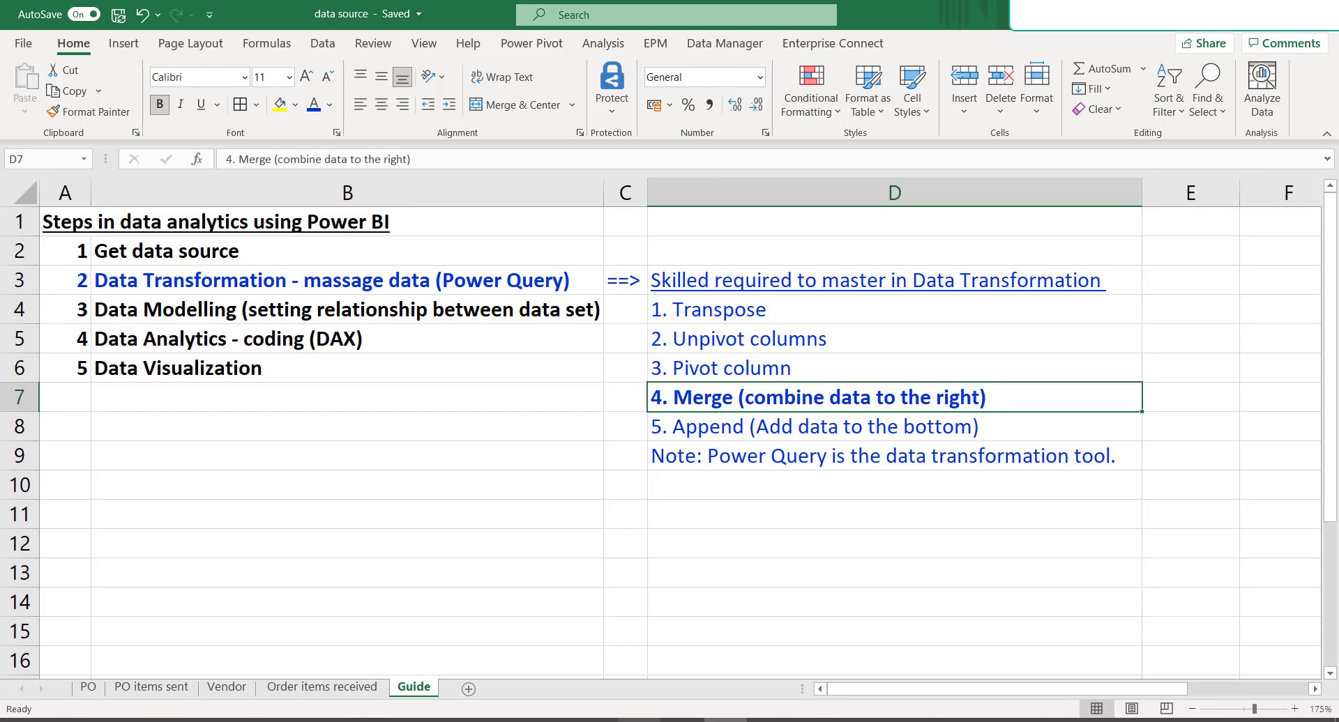
- Switch to Power BI Desktop and connect to the Excel workbook named data source
mouse_move(658, 720)
left_click(784, 680)
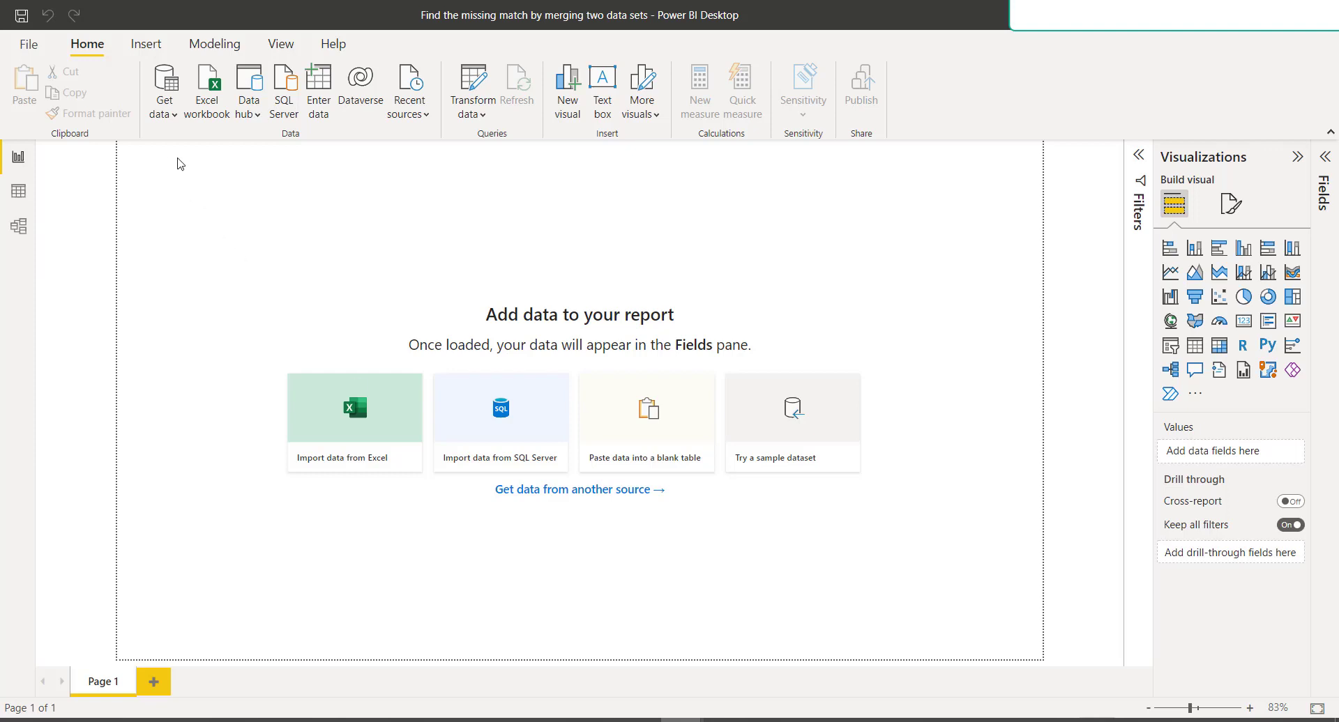
left_click(167, 112)
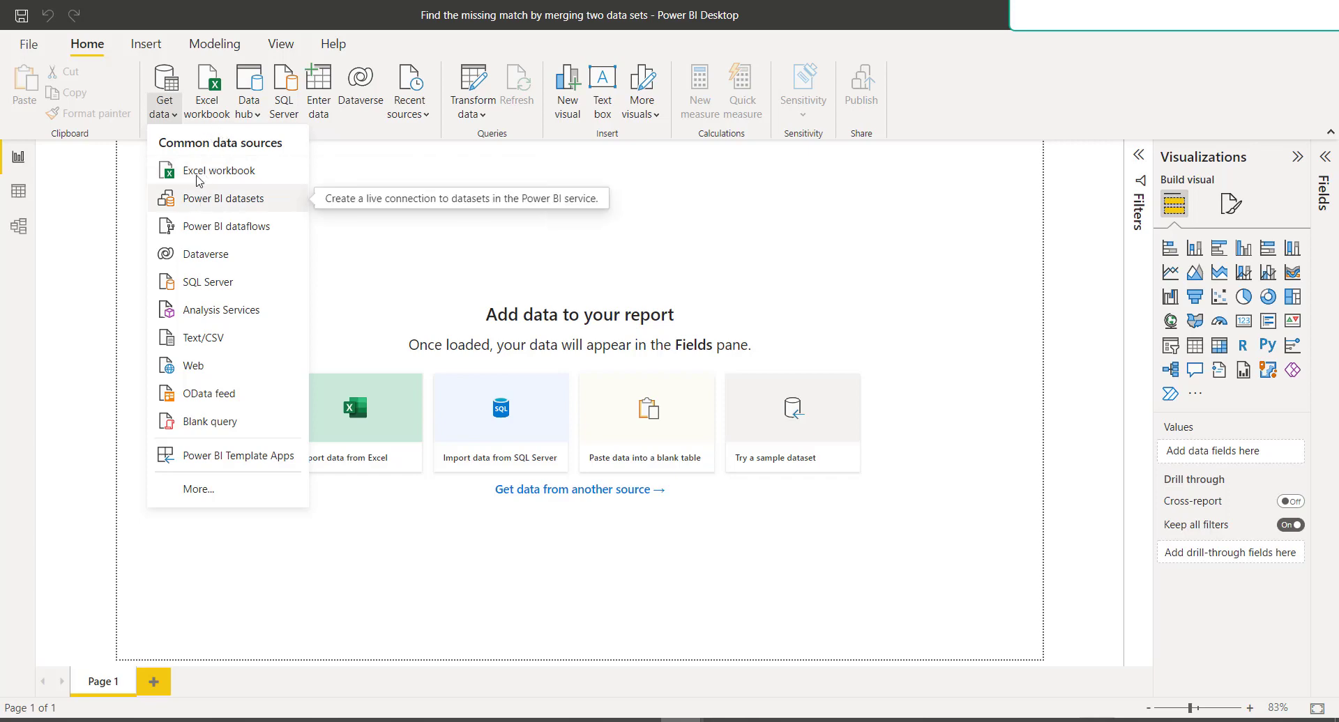
left_click(200, 177)
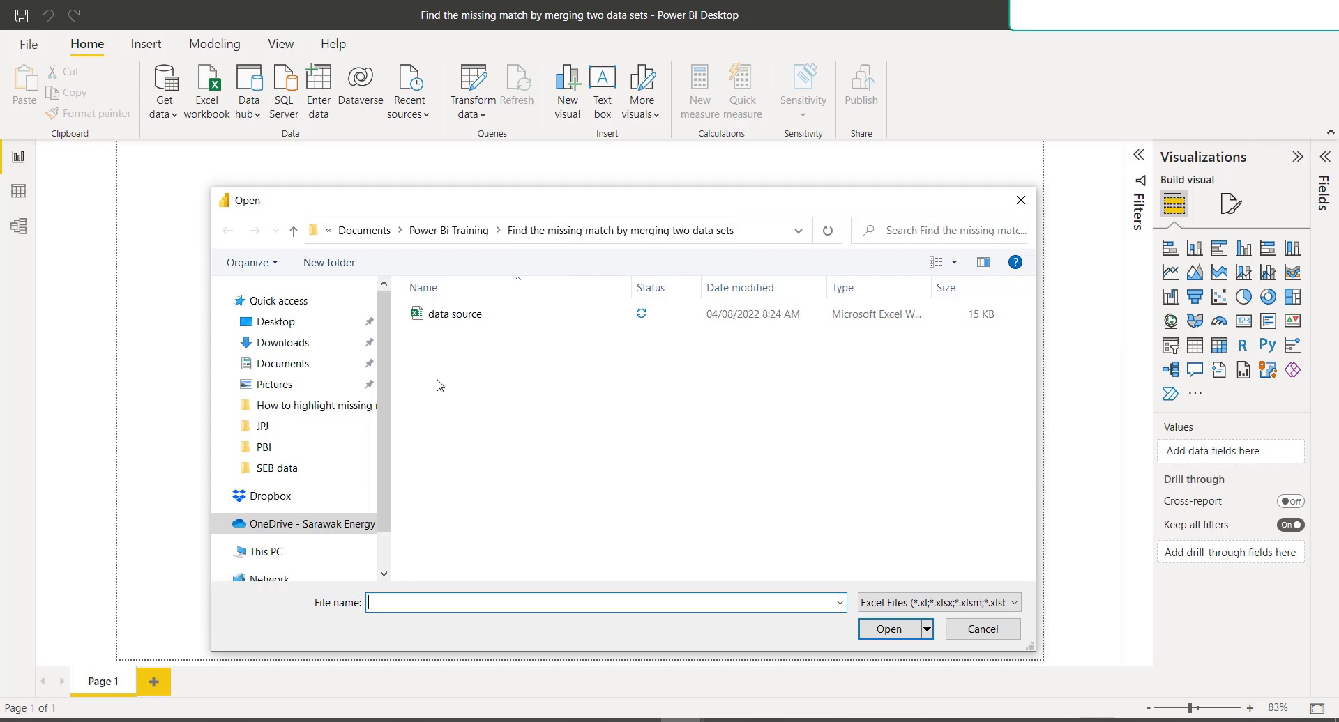
left_click(448, 320)
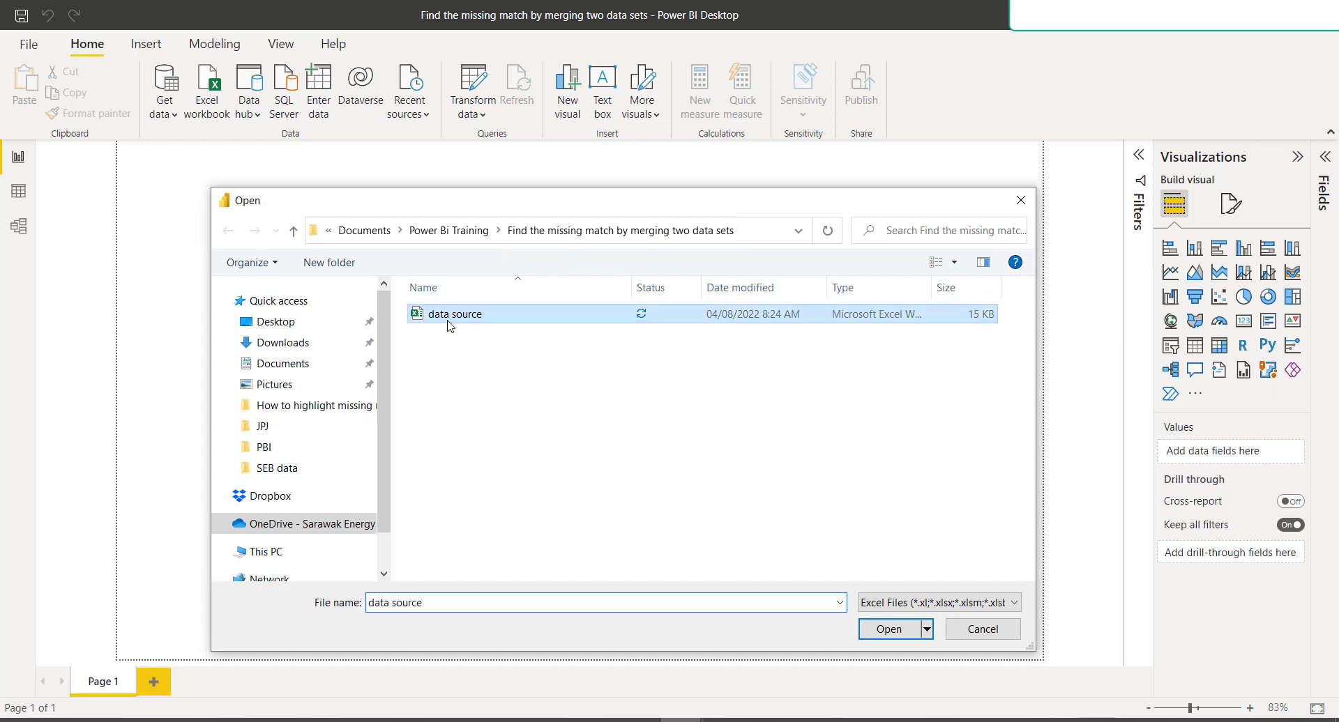
left_click(887, 632)
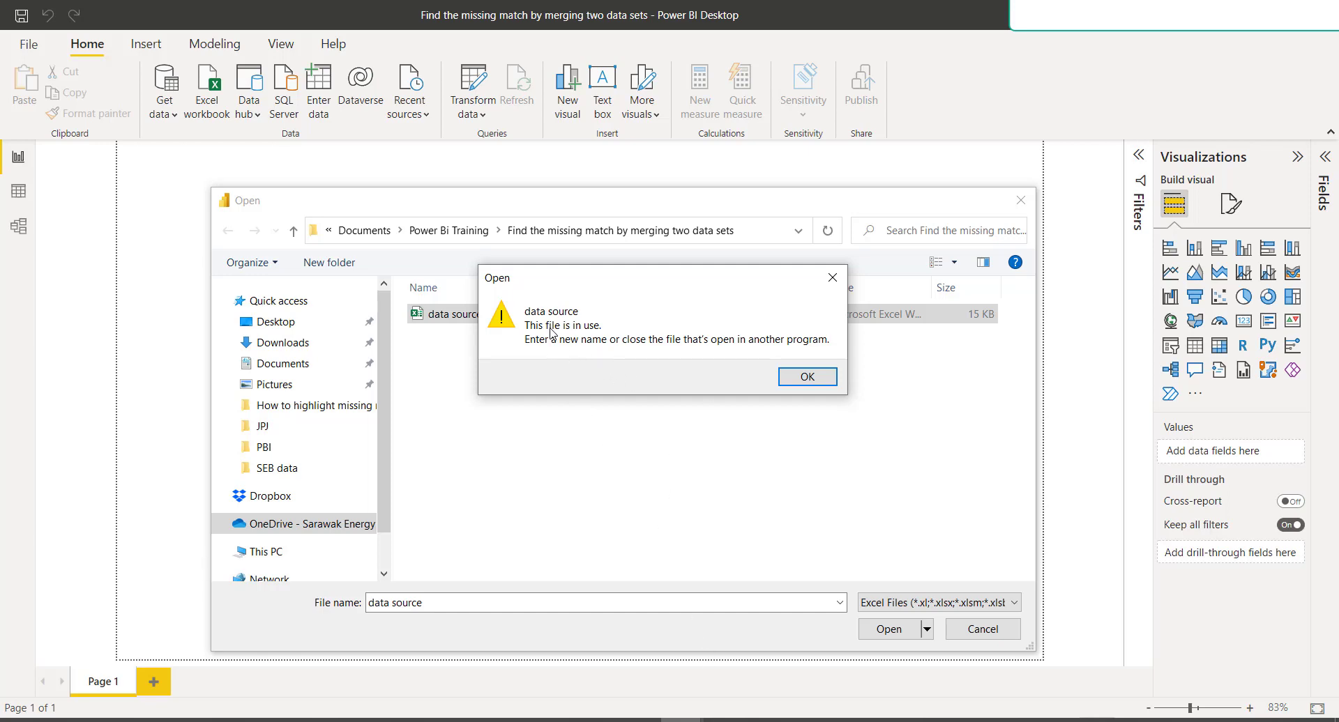
left_click(807, 378)
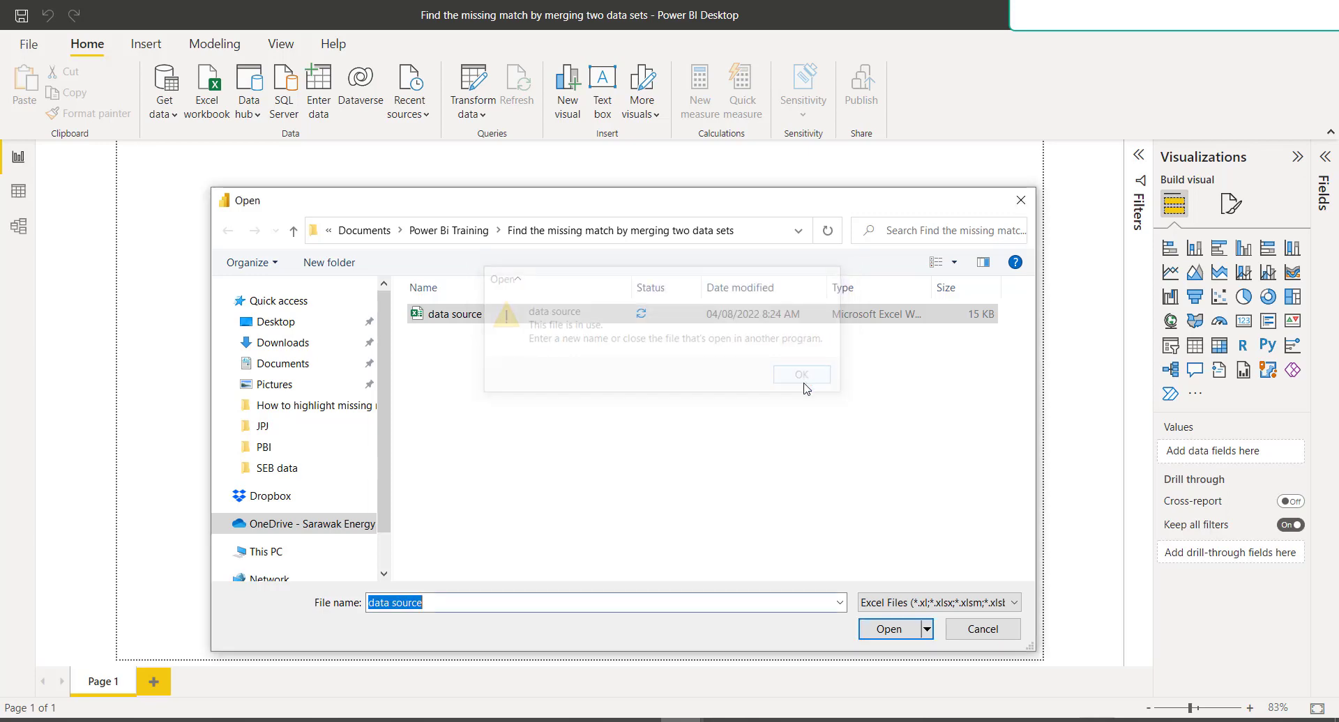
key("alt+Tab")
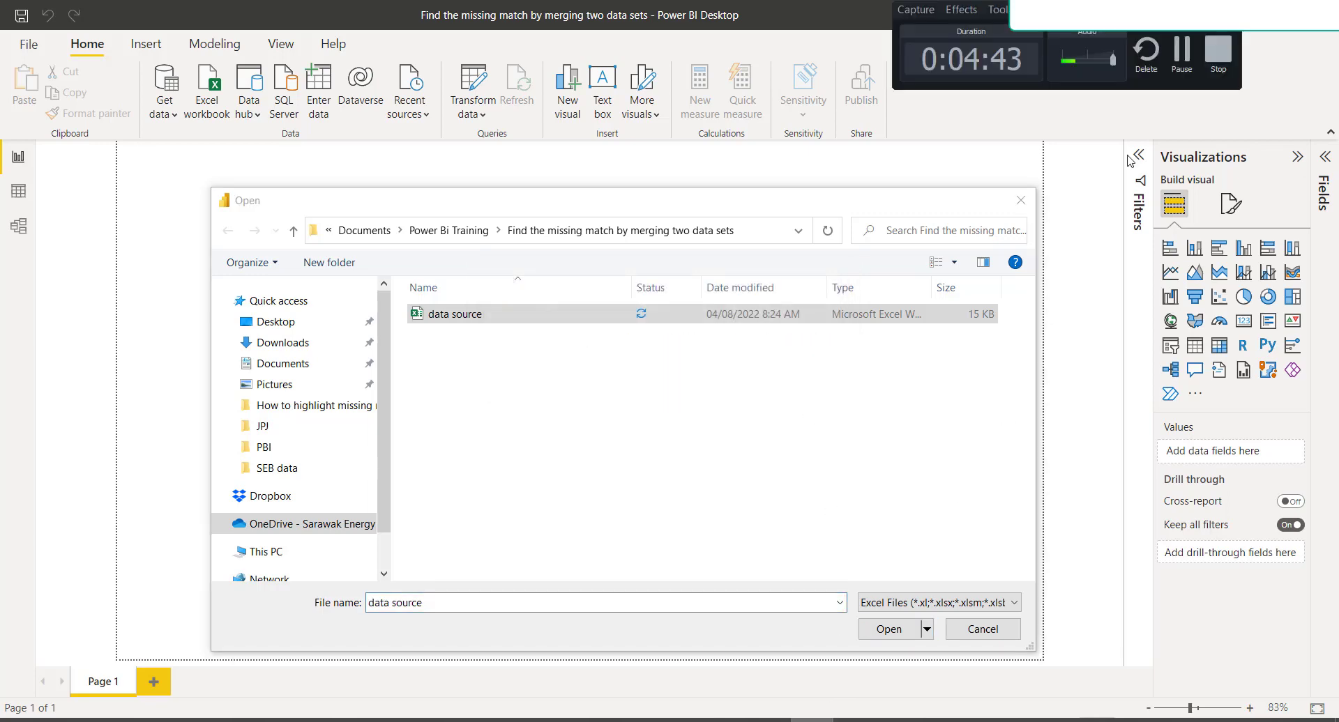
left_click(1183, 58)
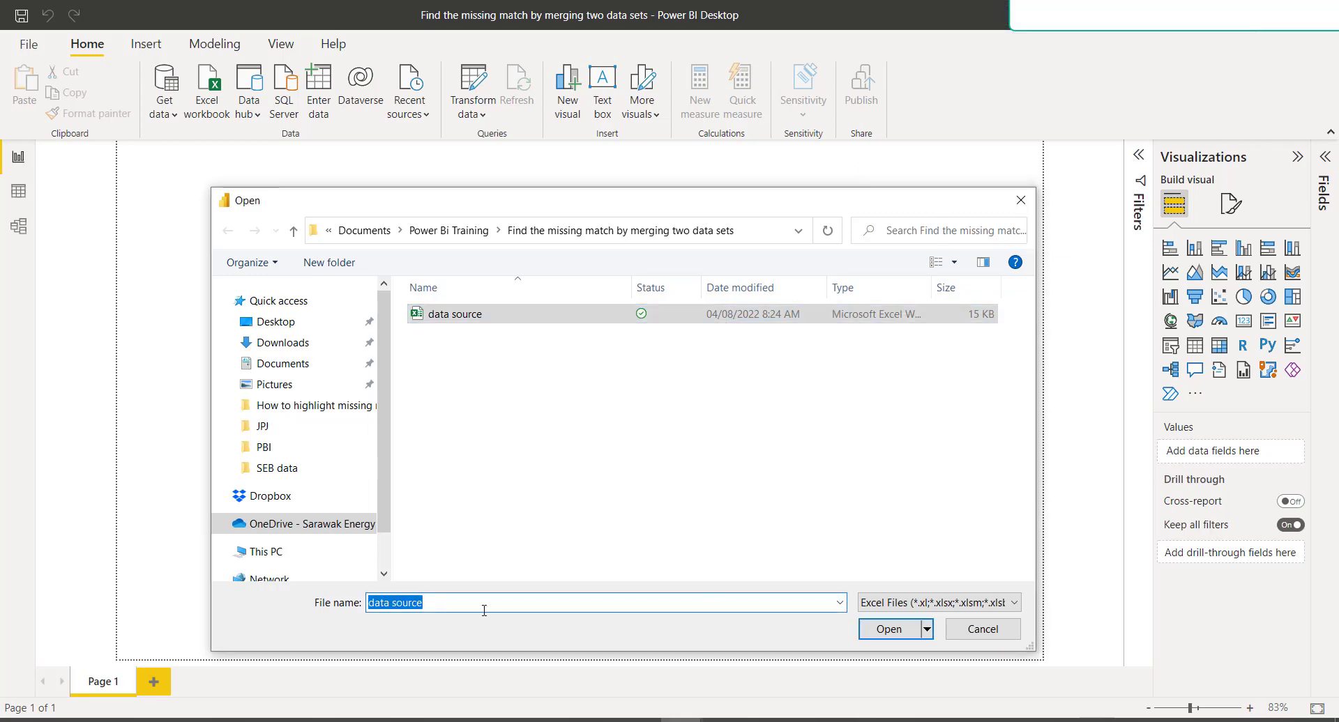
left_click(884, 630)
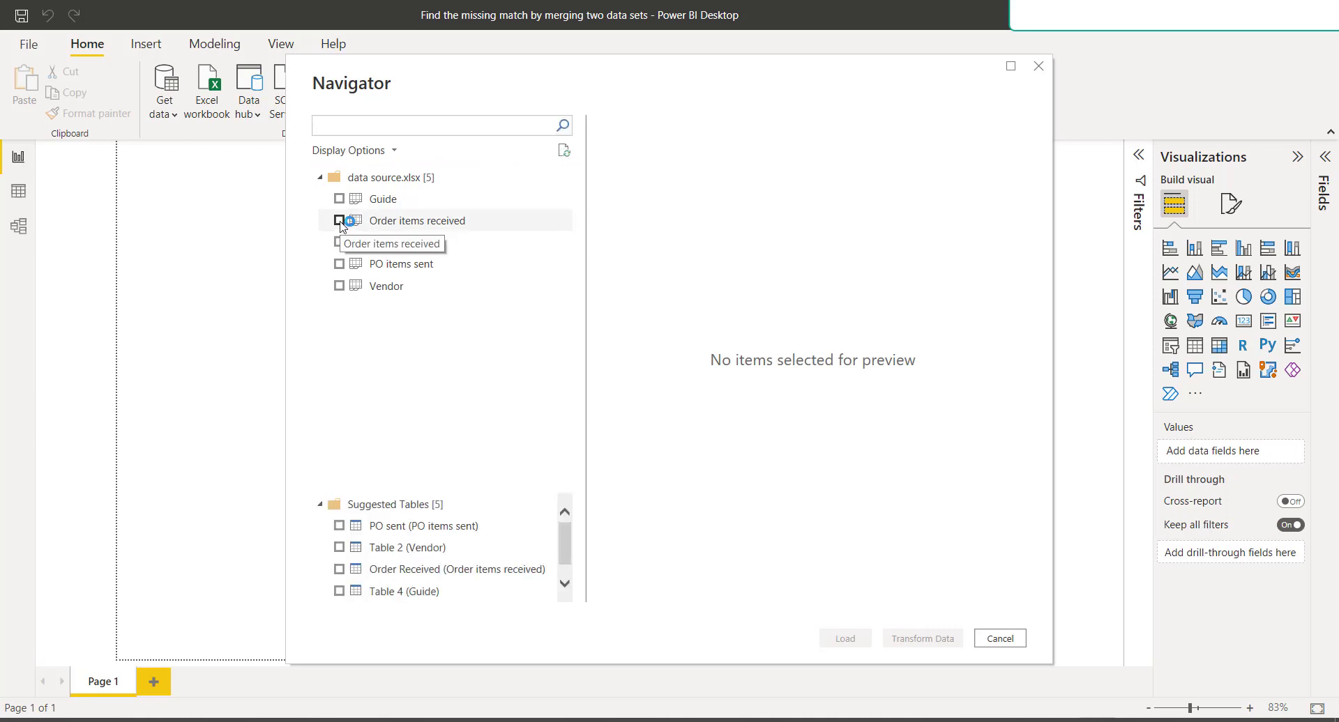
- Select the Order items received, PO, PO items sent and Vendor sheets for import from data source.xlsx
left_click(339, 220)
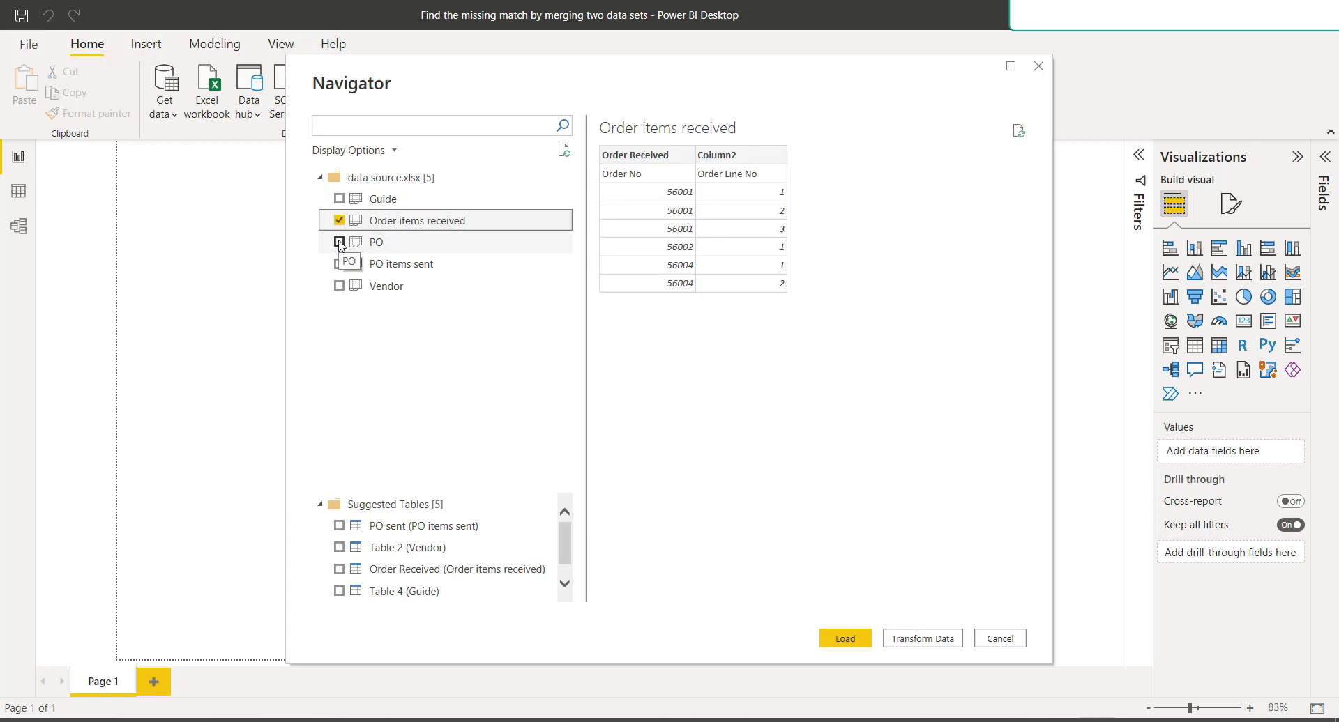
left_click(338, 242)
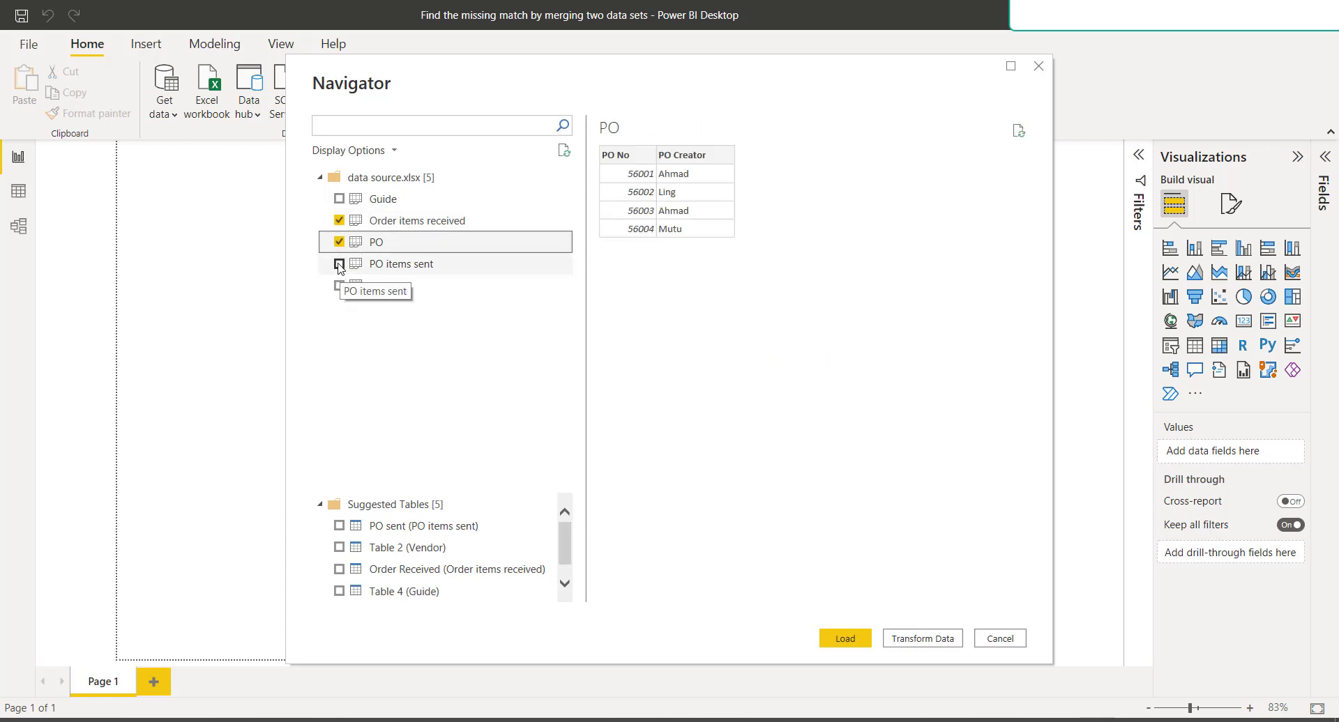
left_click(338, 264)
left_click(340, 286)
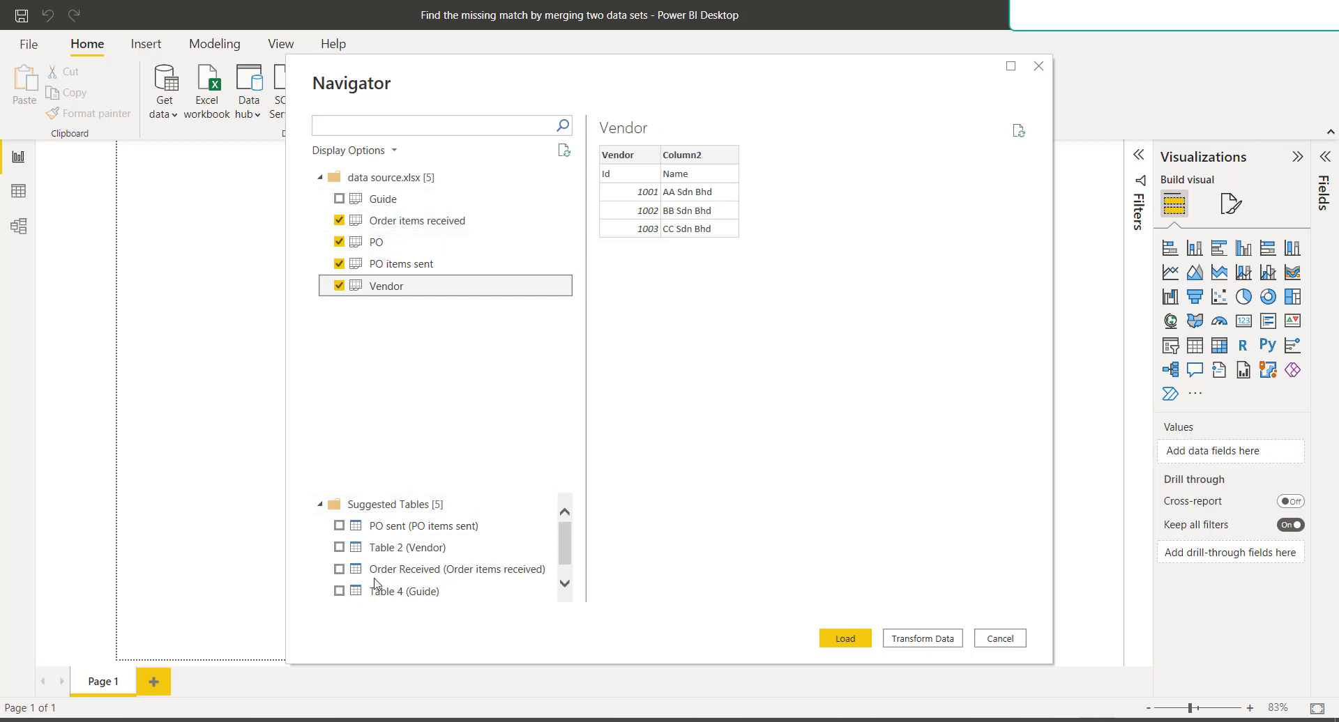
left_click_drag(565, 543, 490, 457)
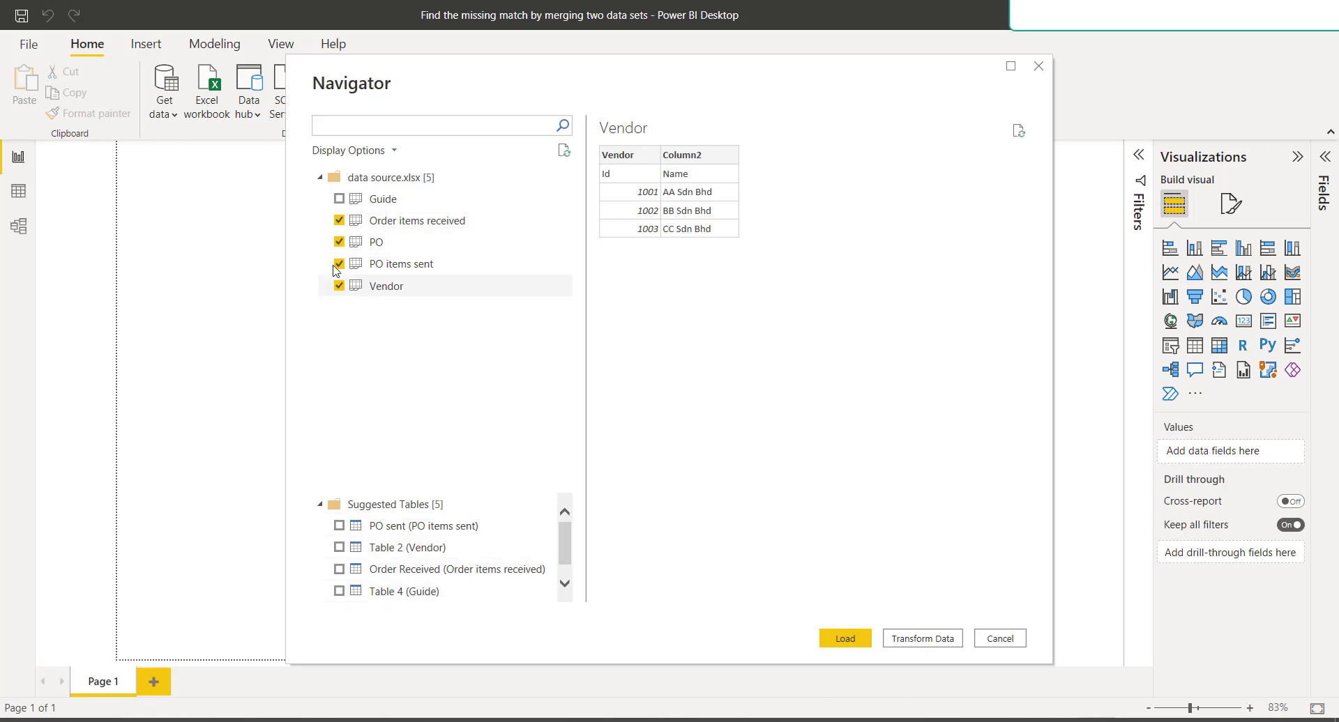
- Preview the contents of the selected Order items received, PO, PO items sent and Vendor sheets
left_click(443, 229)
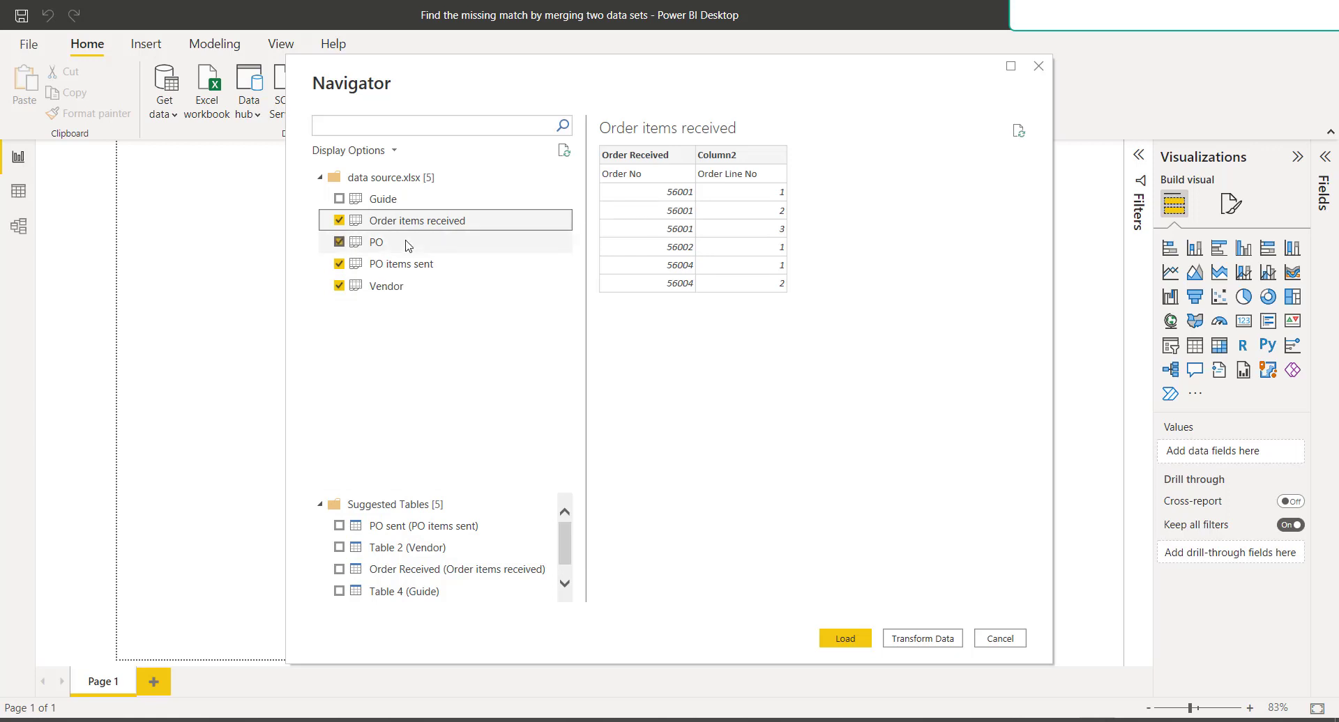
left_click(408, 245)
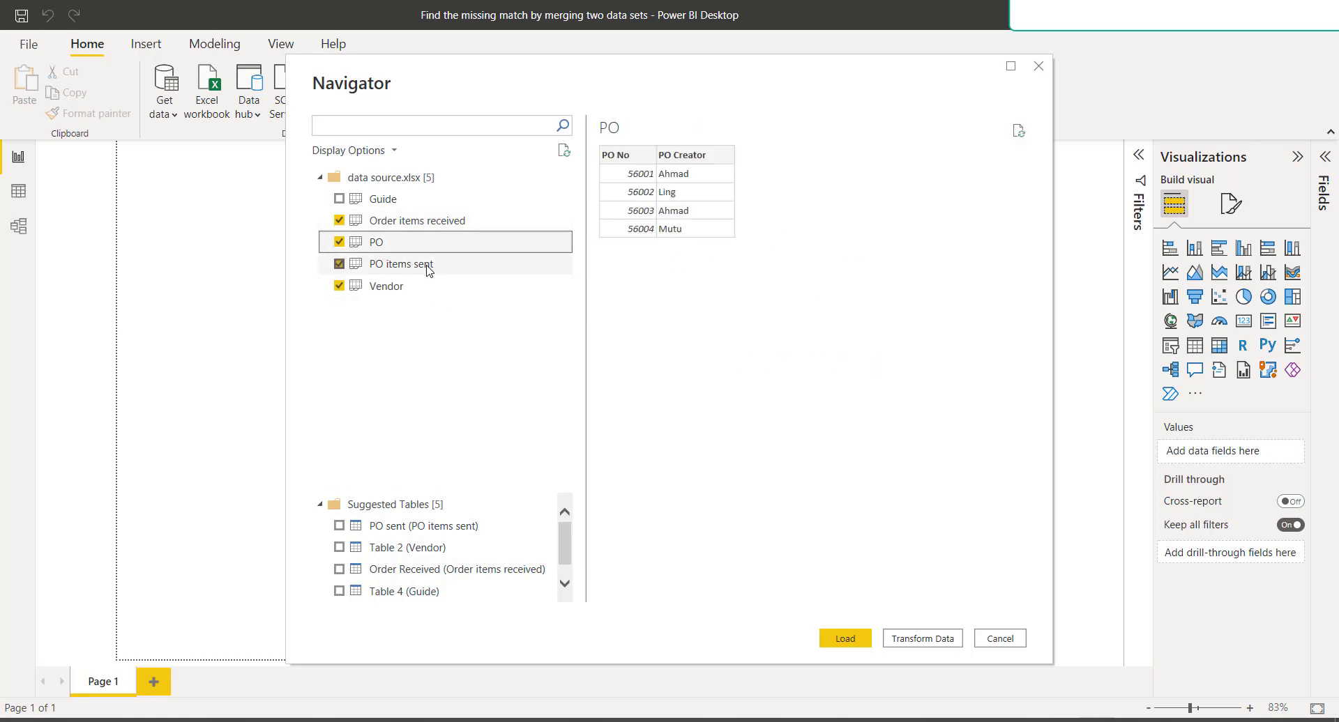
left_click(429, 268)
left_click(378, 288)
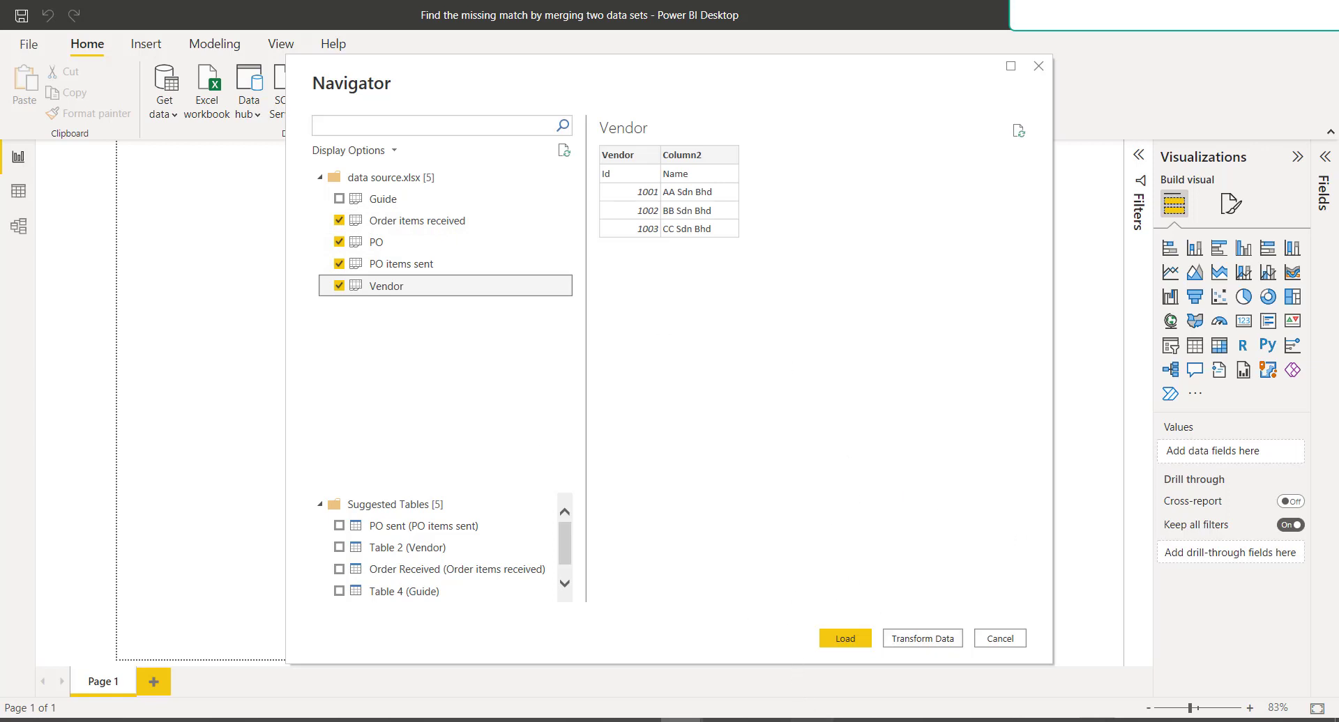
- Switch to the temp workbook in Excel and apply strikethrough to "Get data source" on the Guide sheet
left_click(811, 719)
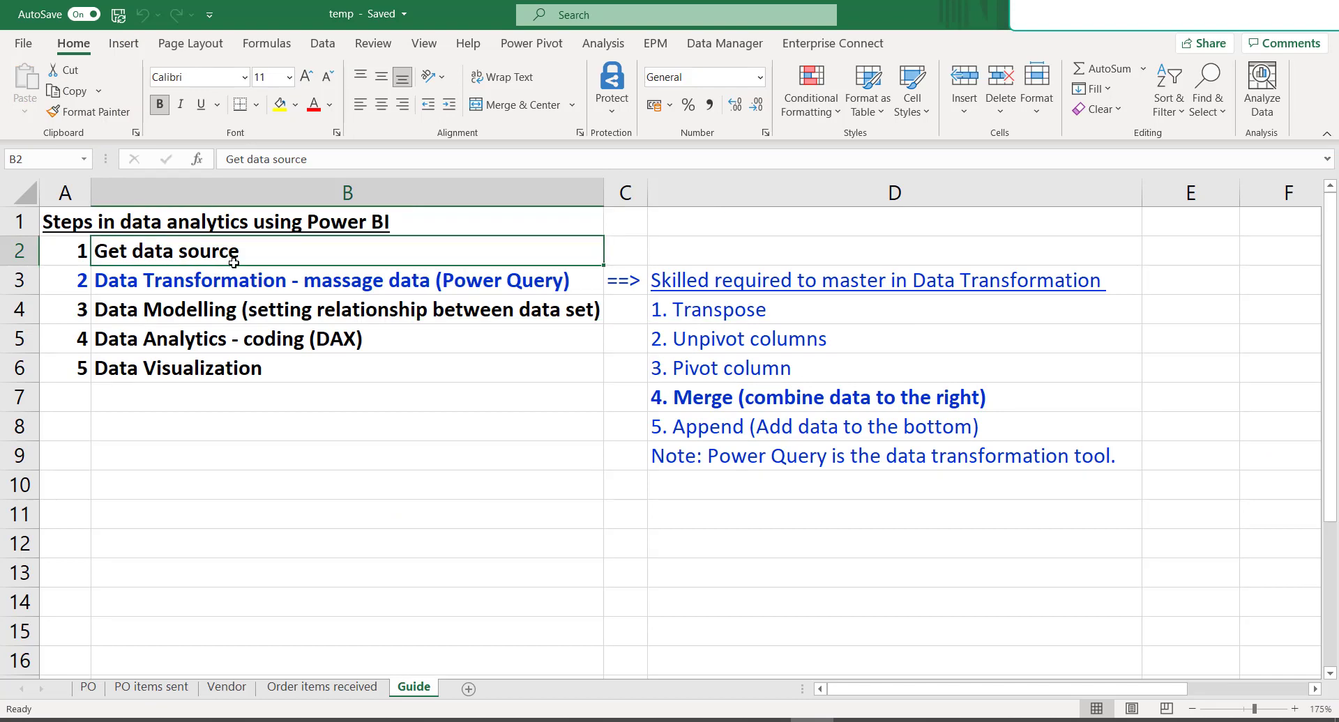
left_click(338, 134)
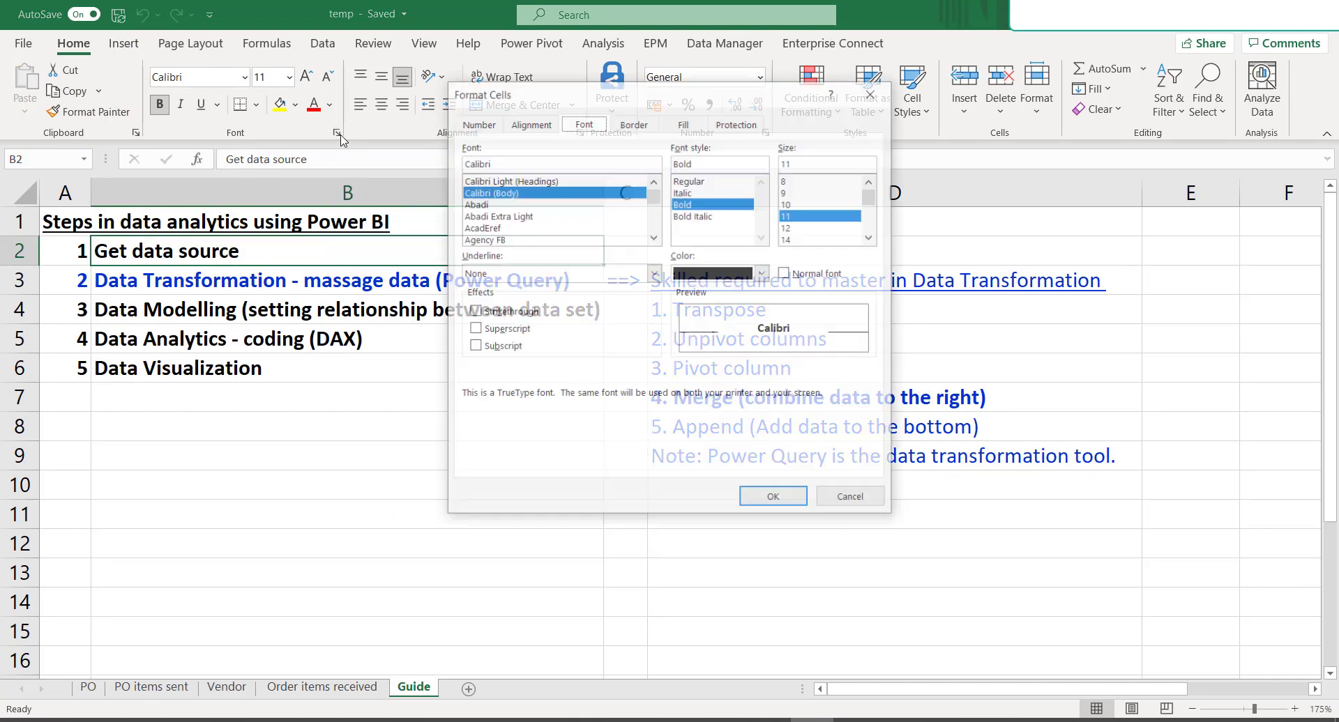
left_click(488, 312)
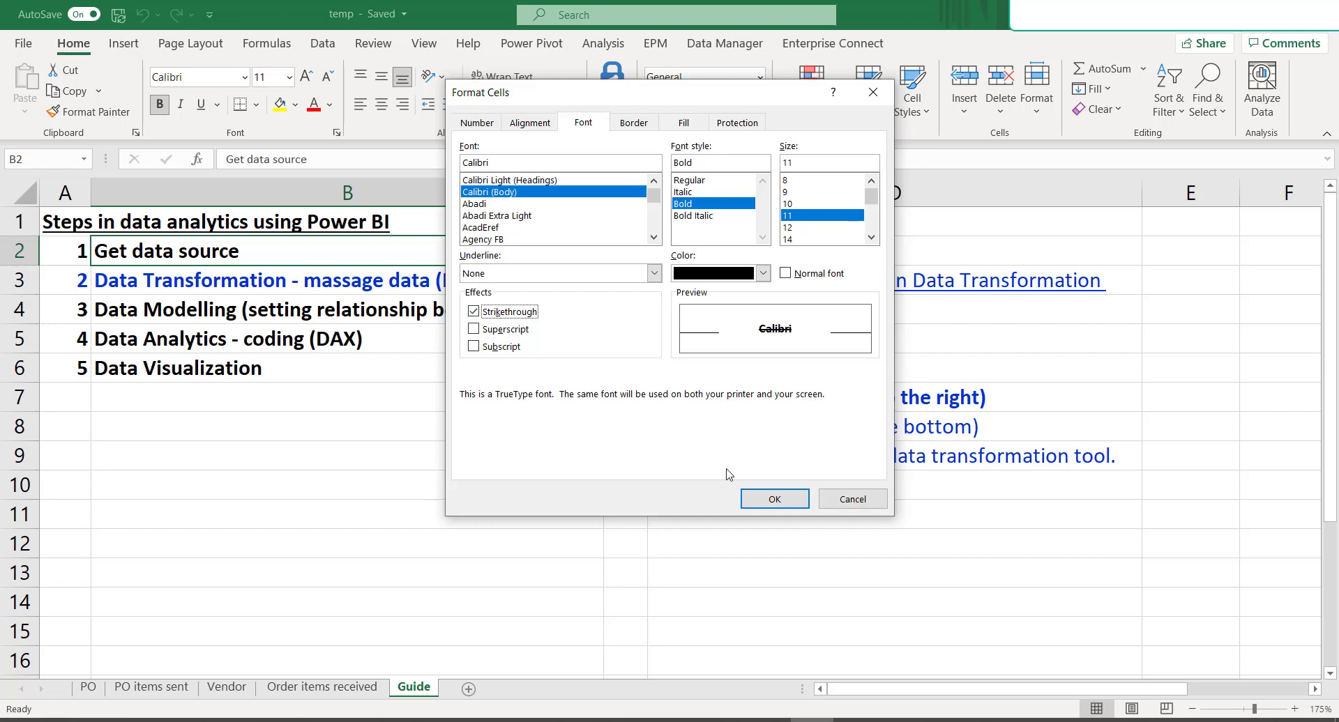
left_click(774, 499)
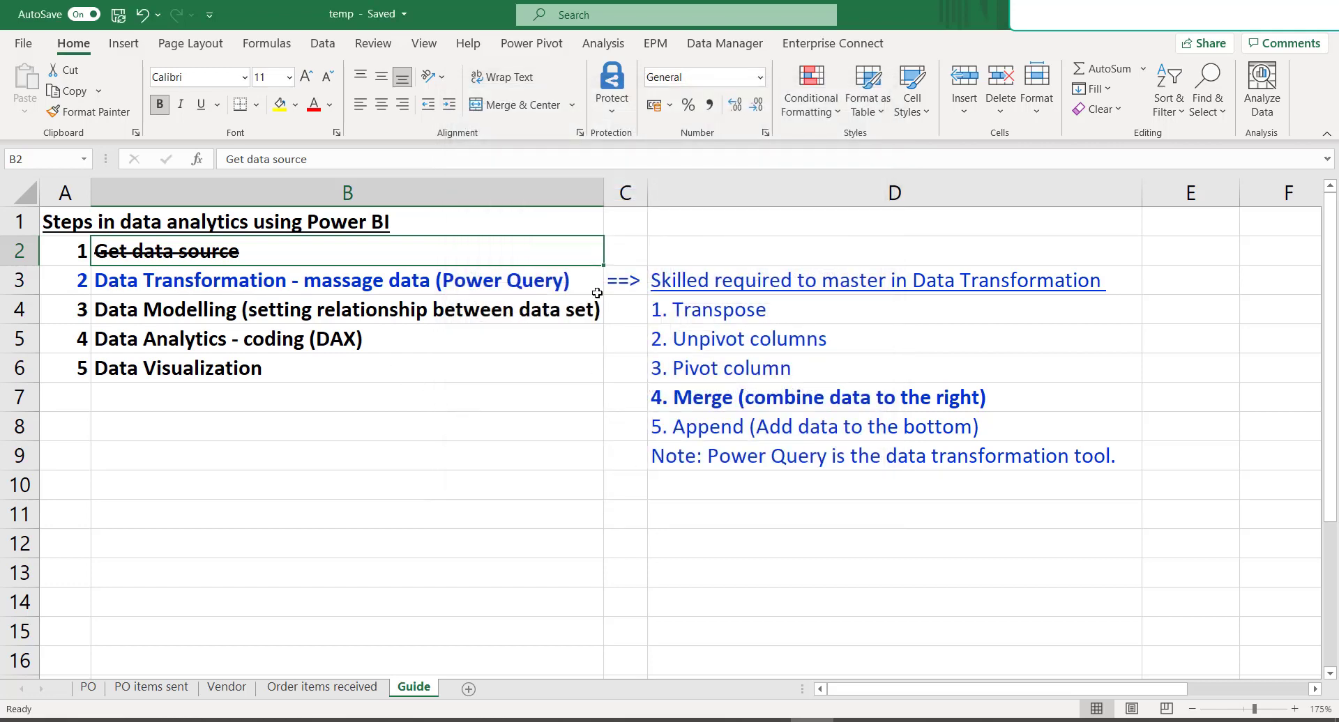
- Switch back to Power BI, open the selected sheets in Power Query and use the first row of Order items received as headers
key("alt+Tab")
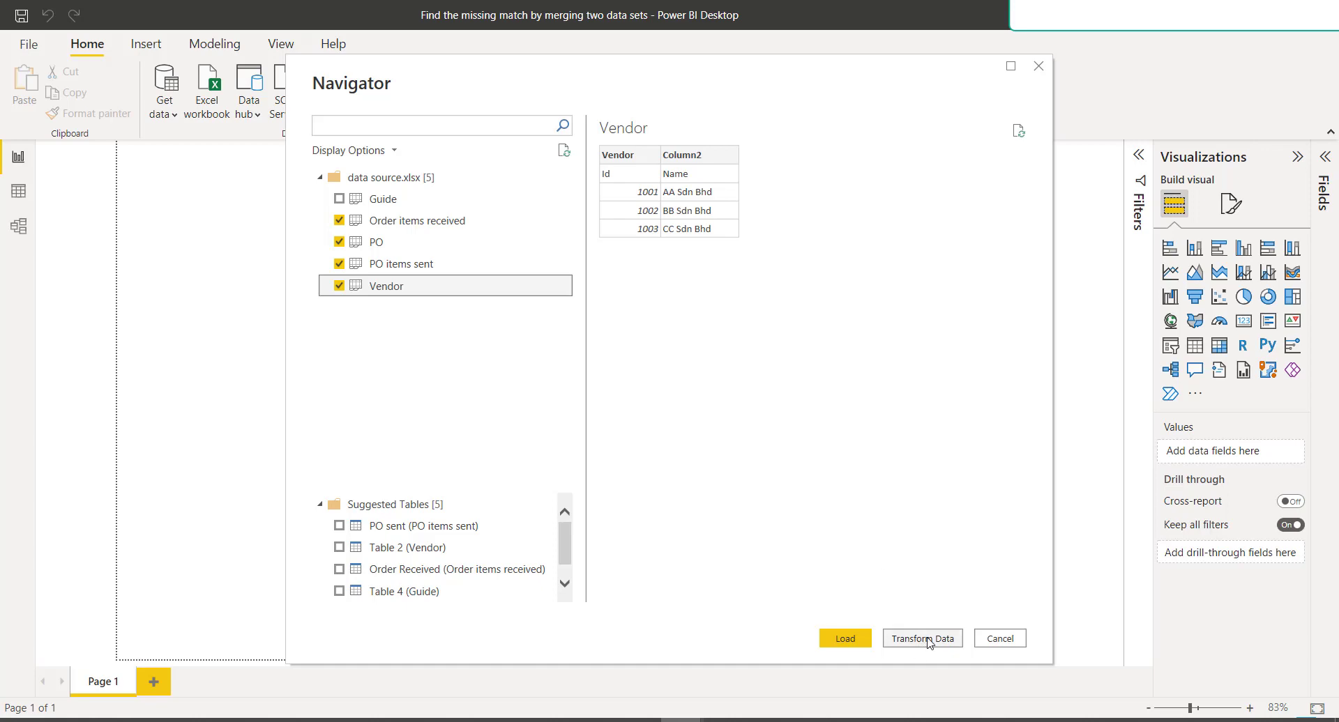
left_click(922, 639)
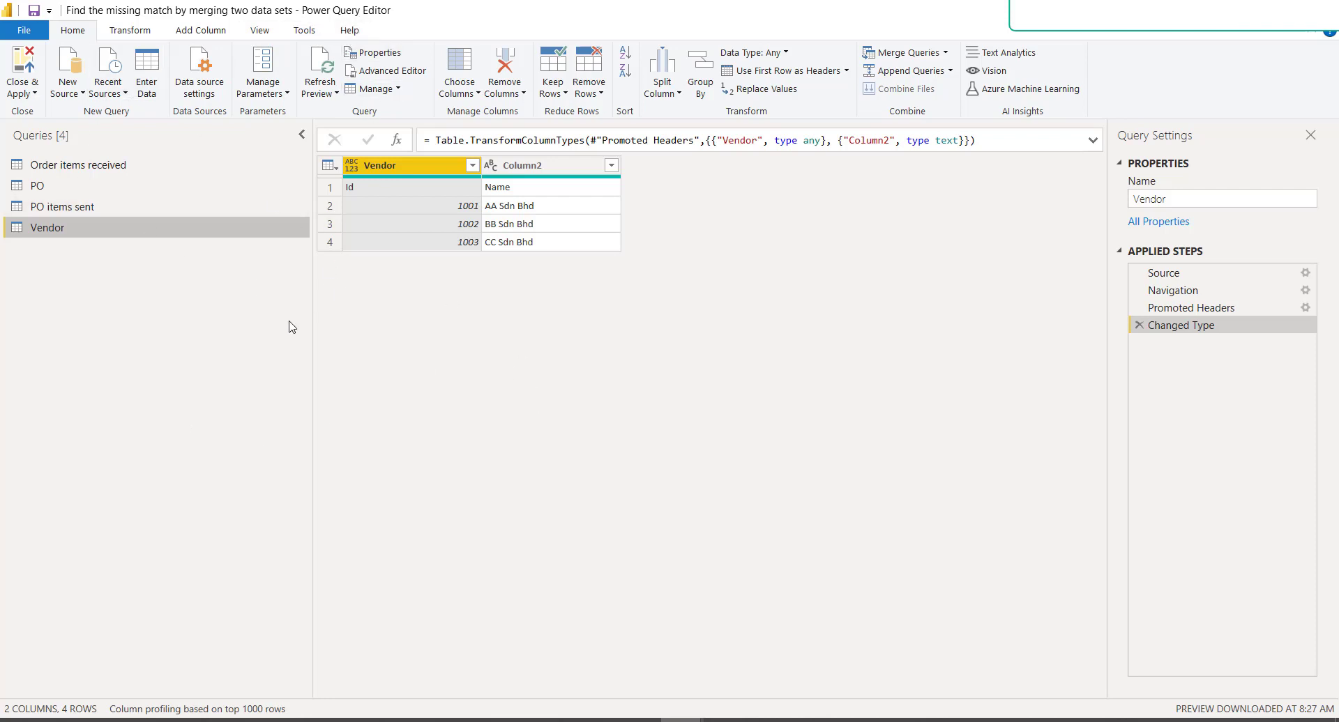
left_click(74, 164)
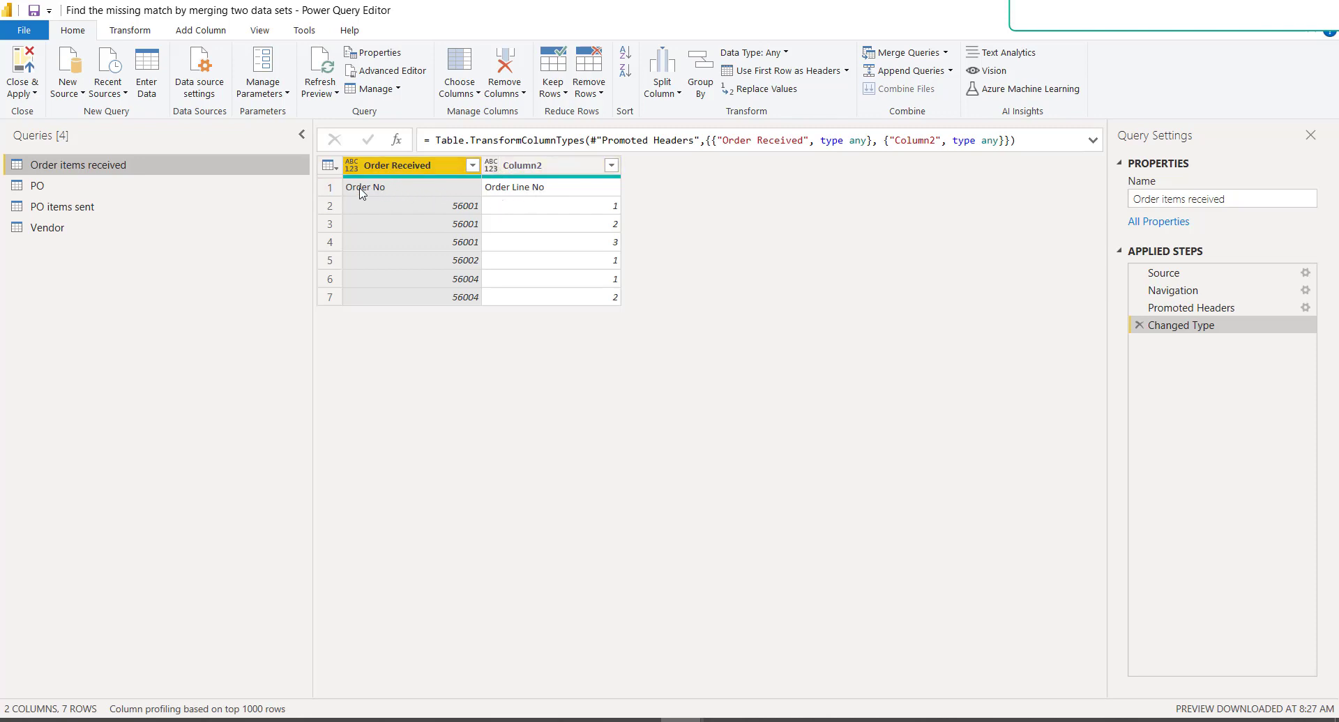
left_click(332, 170)
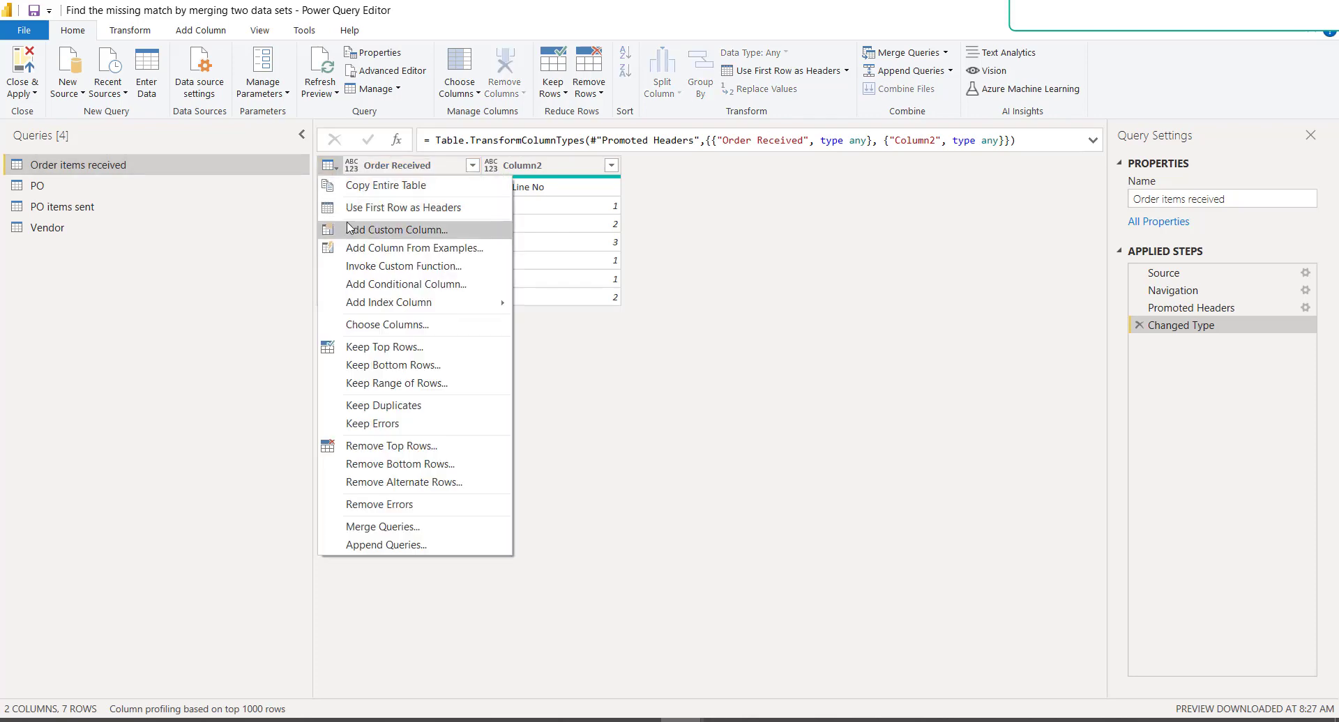
left_click(359, 208)
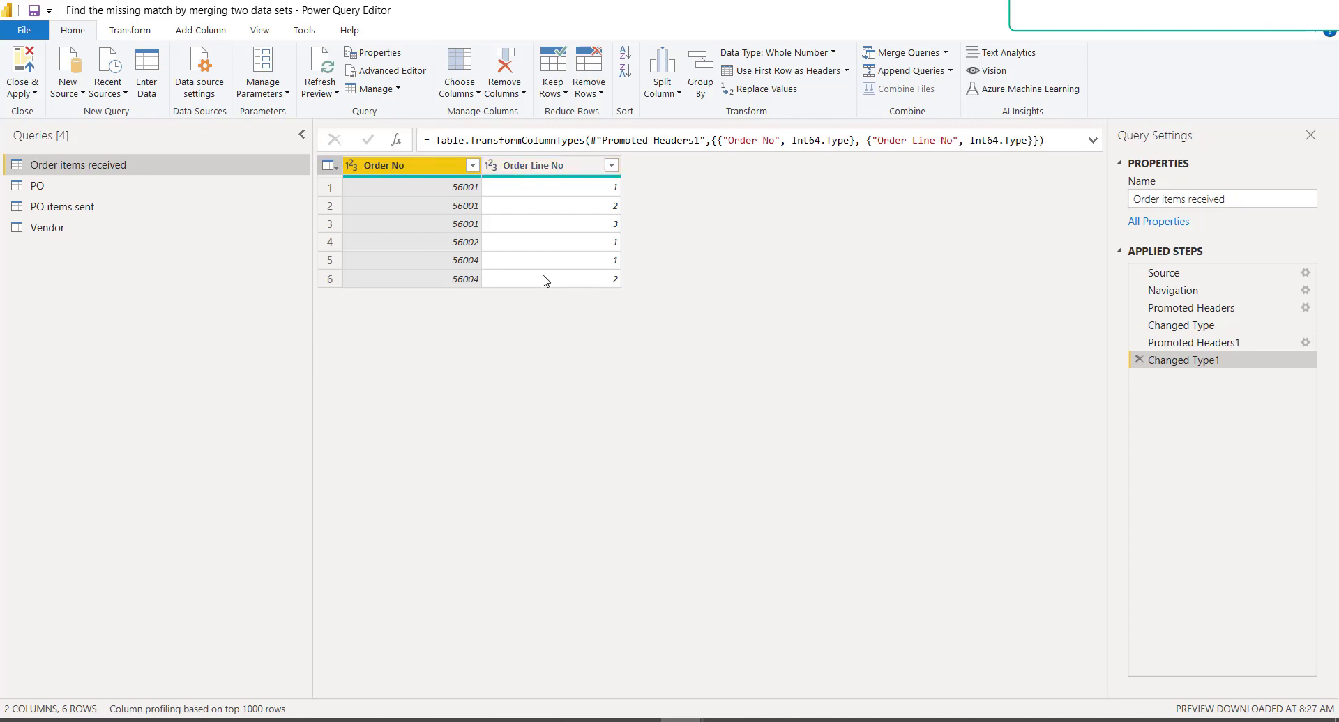
- Check the headers of the PO query, and remove the top 1 row from the PO items sent query
left_click(157, 186)
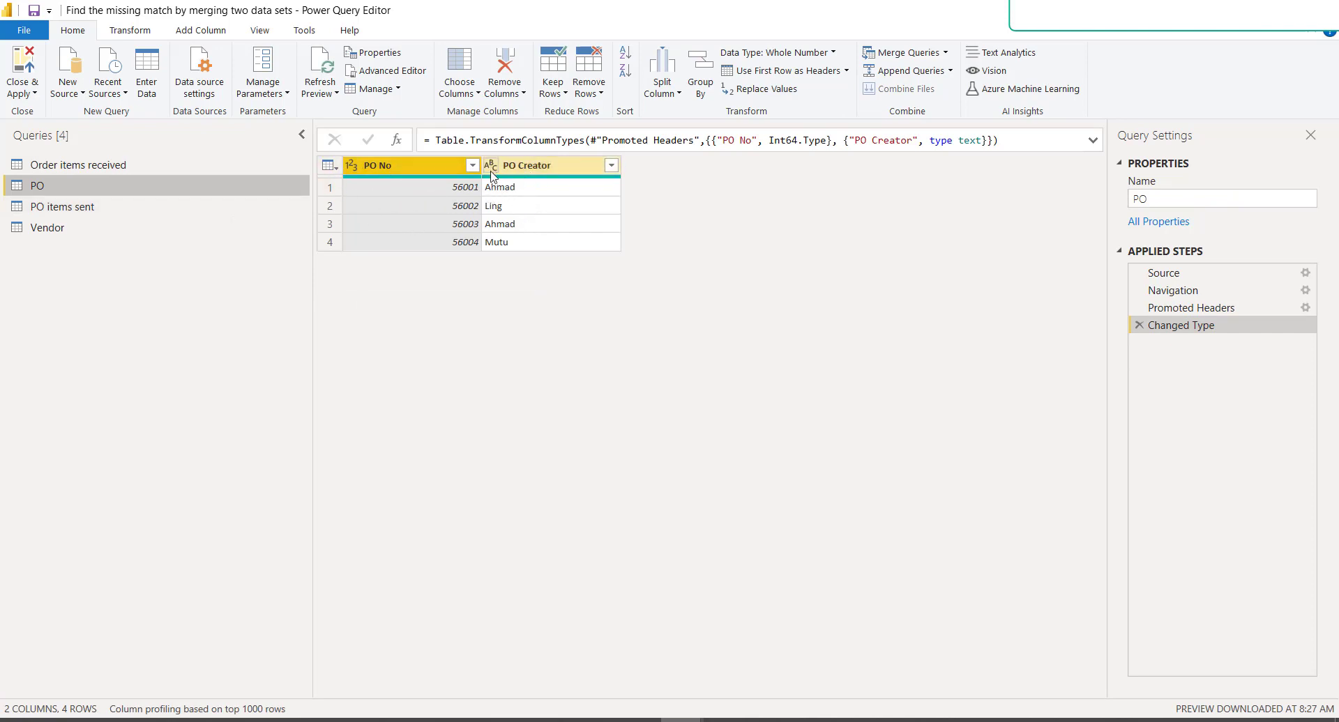
left_click(82, 206)
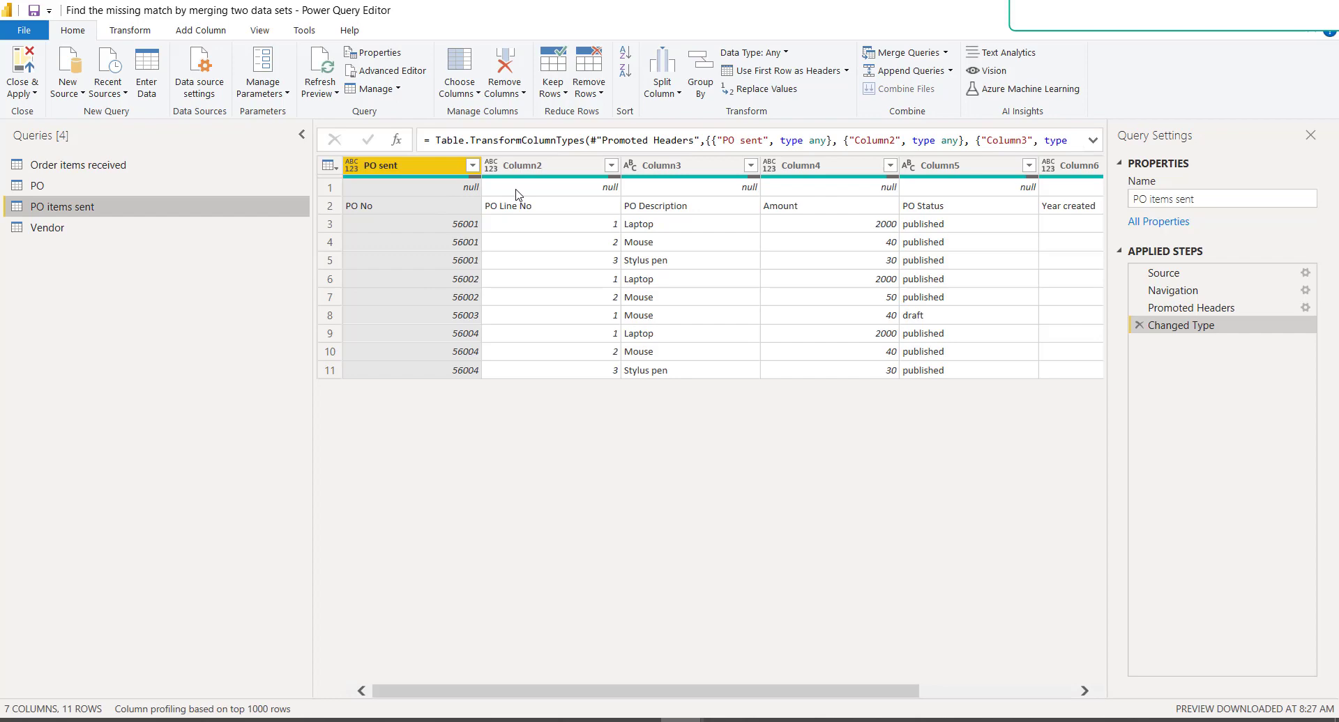
left_click(335, 169)
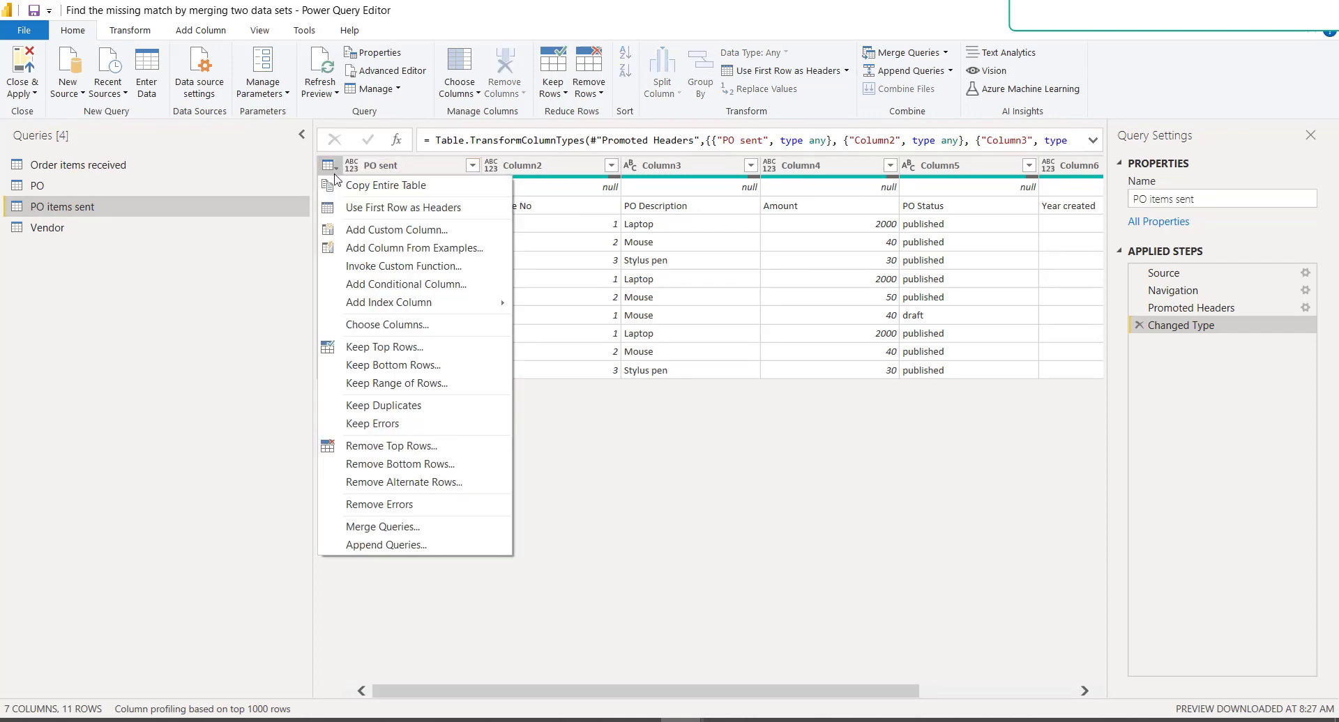
left_click(425, 446)
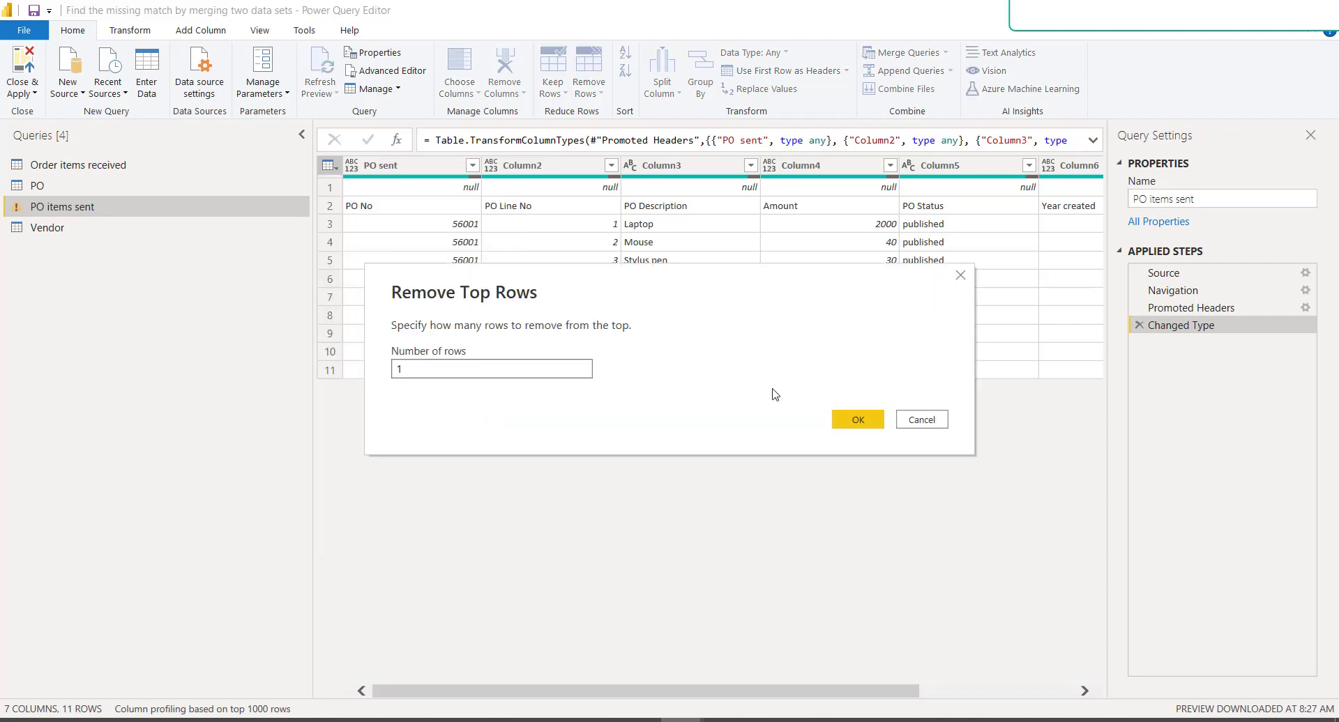
left_click(838, 418)
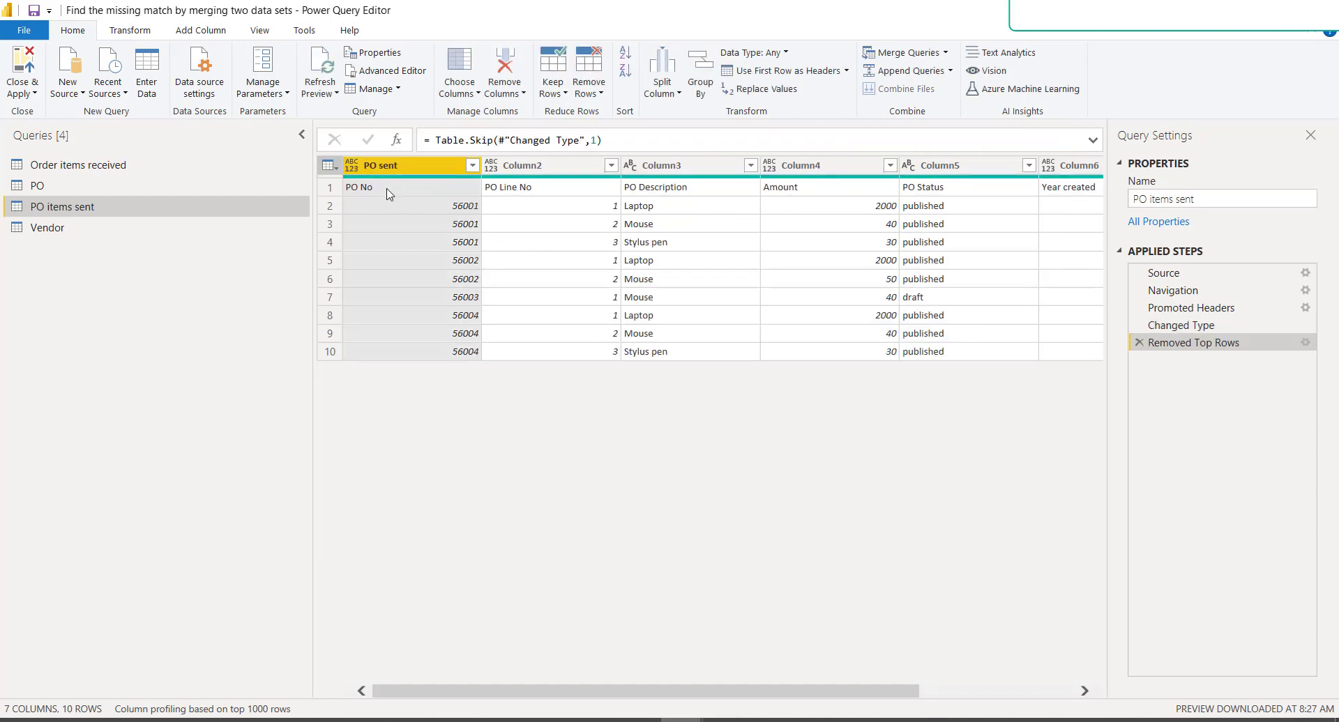
- Use the first row of PO items sent as headers and set Amount to Fixed decimal number, replacing the current type conversion
left_click(334, 169)
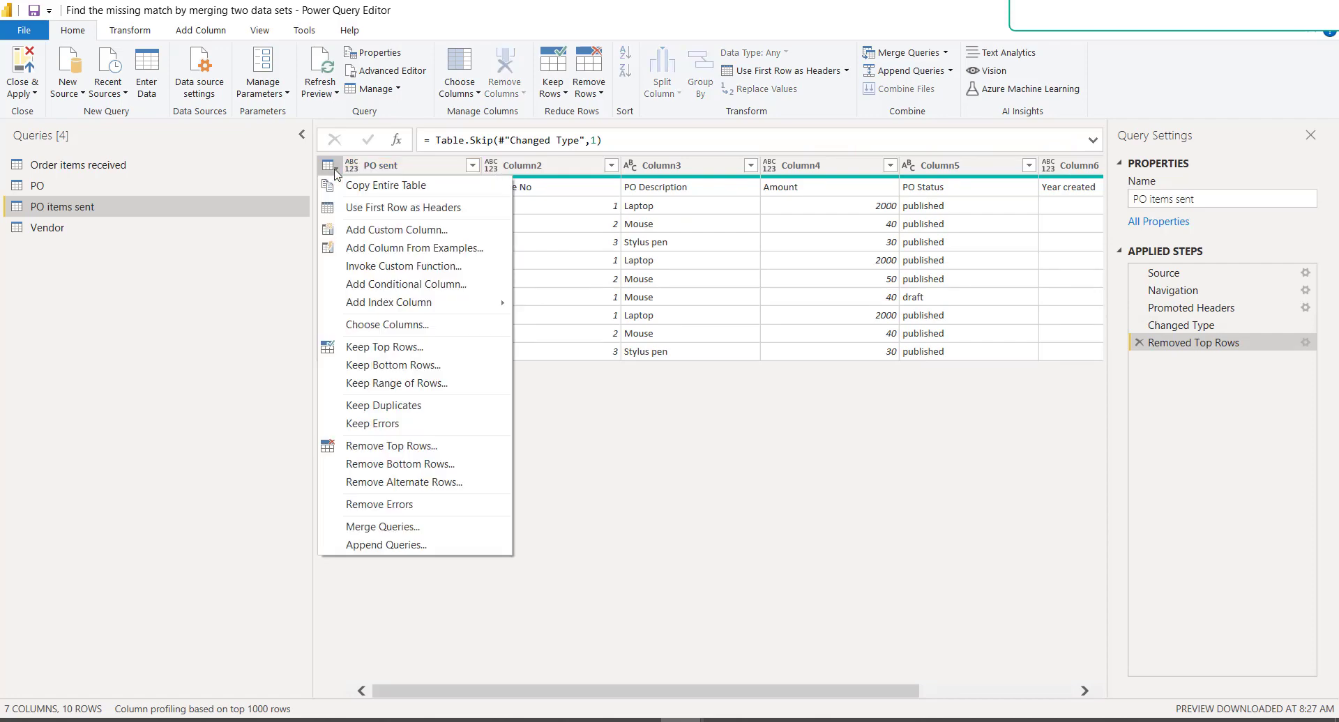
left_click(353, 207)
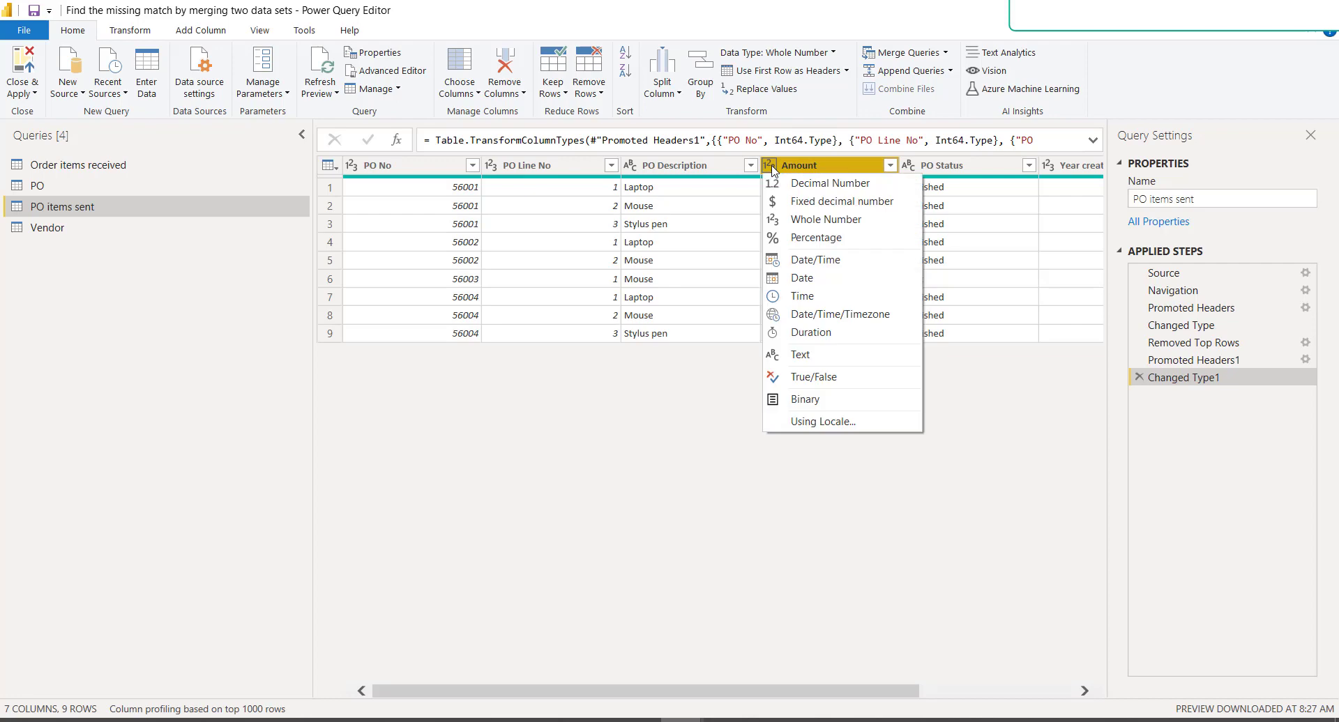
left_click(801, 219)
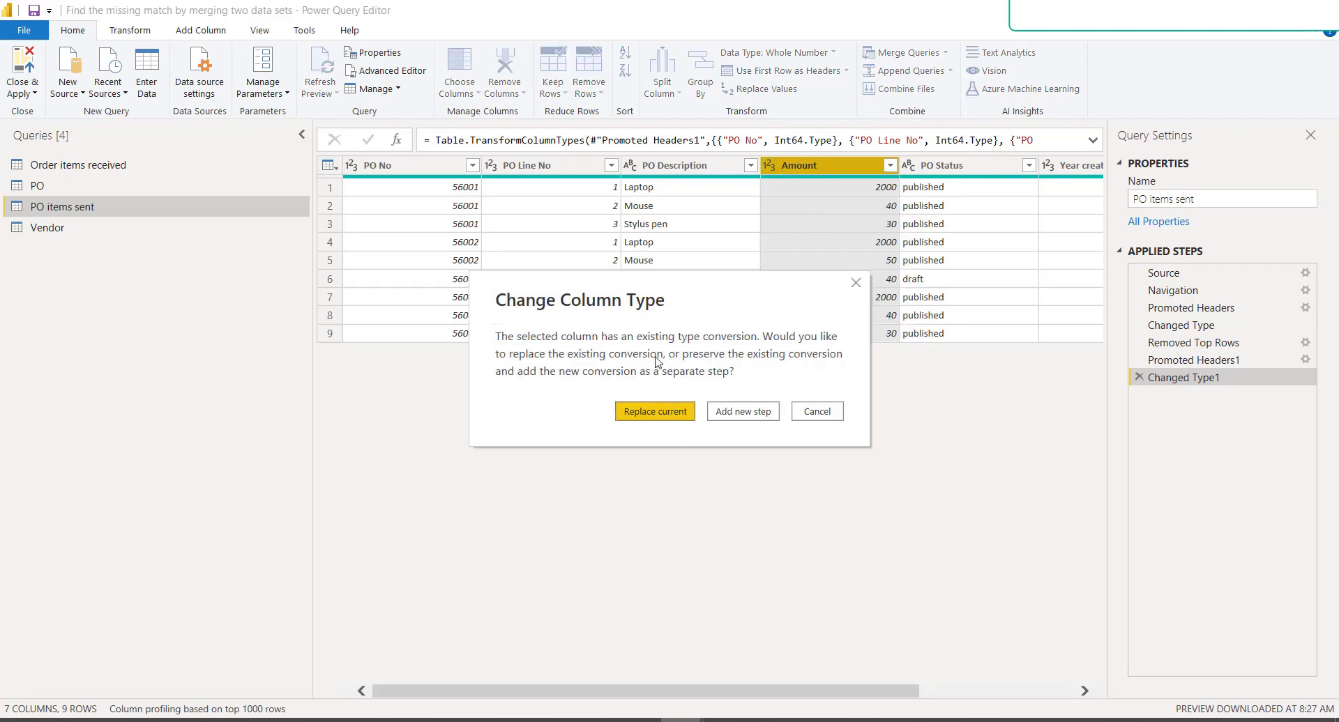
left_click(652, 412)
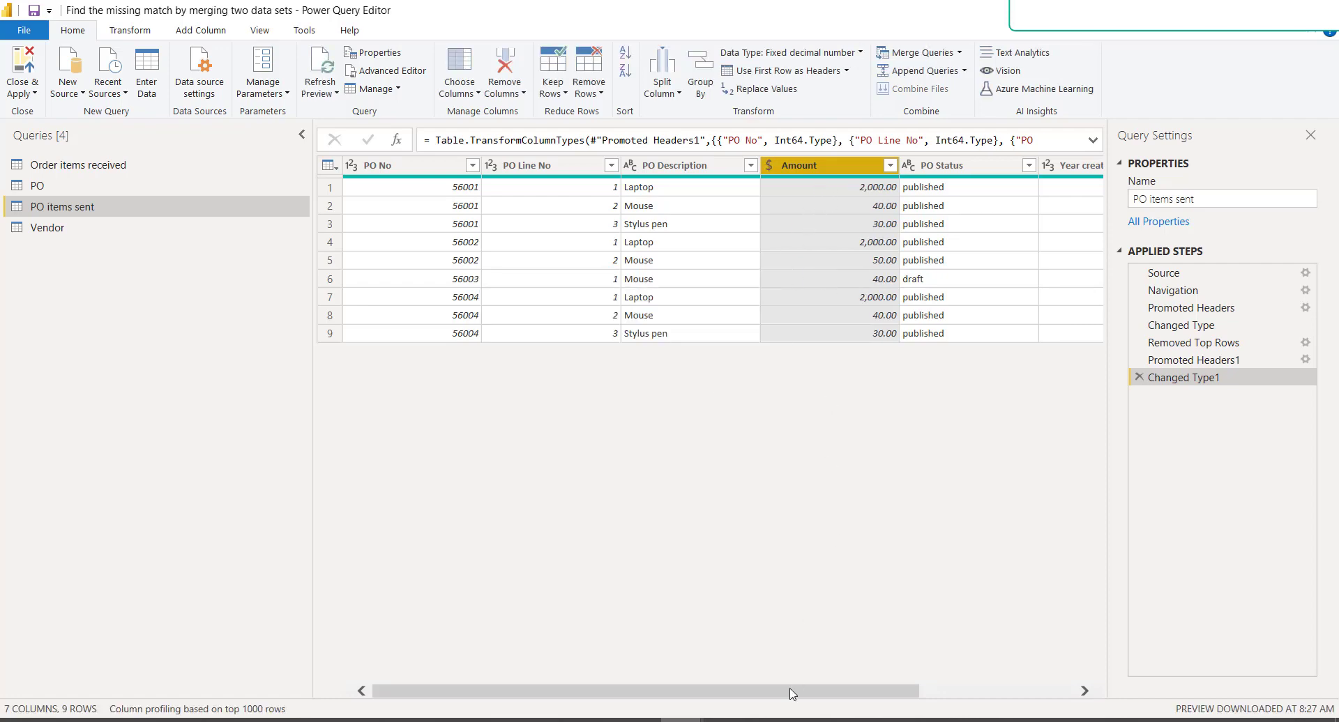
left_click_drag(792, 693, 986, 710)
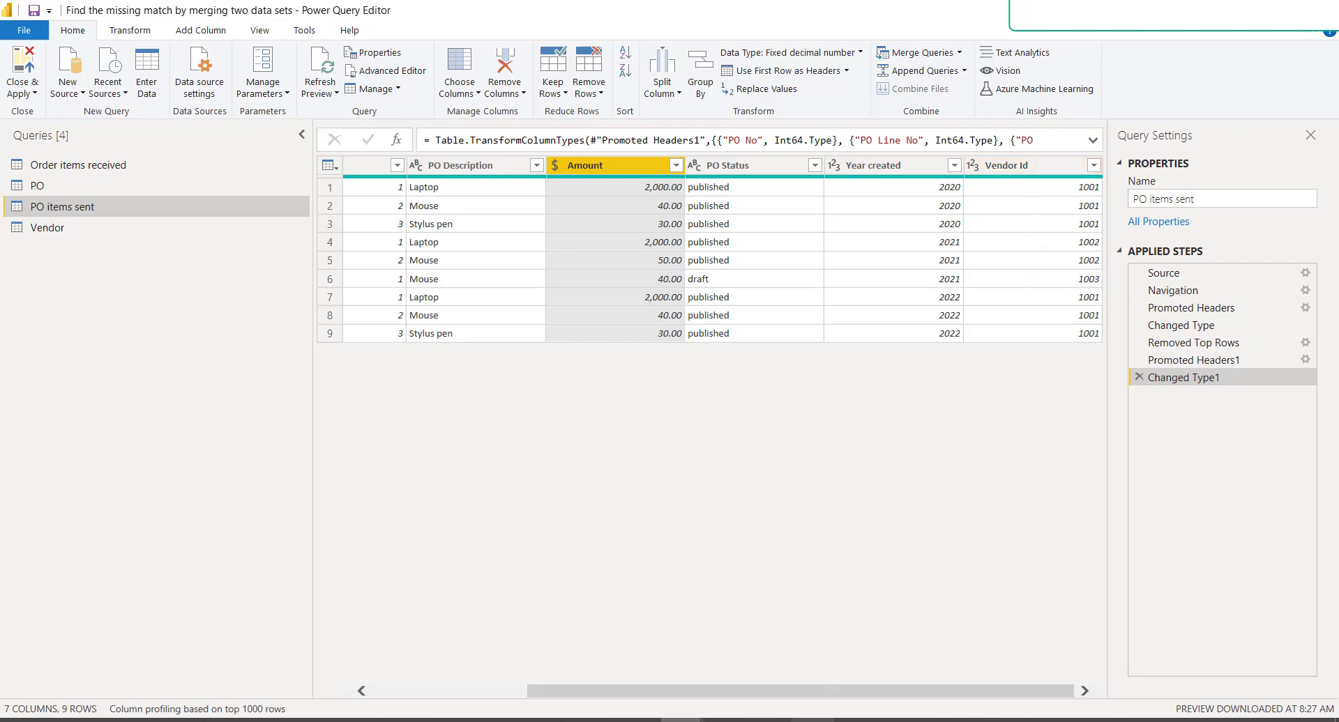
- Switch to the temp workbook in Excel and apply strikethrough to "Remove blank rows" in the Guide sheet's data transformation list
key("alt+Tab")
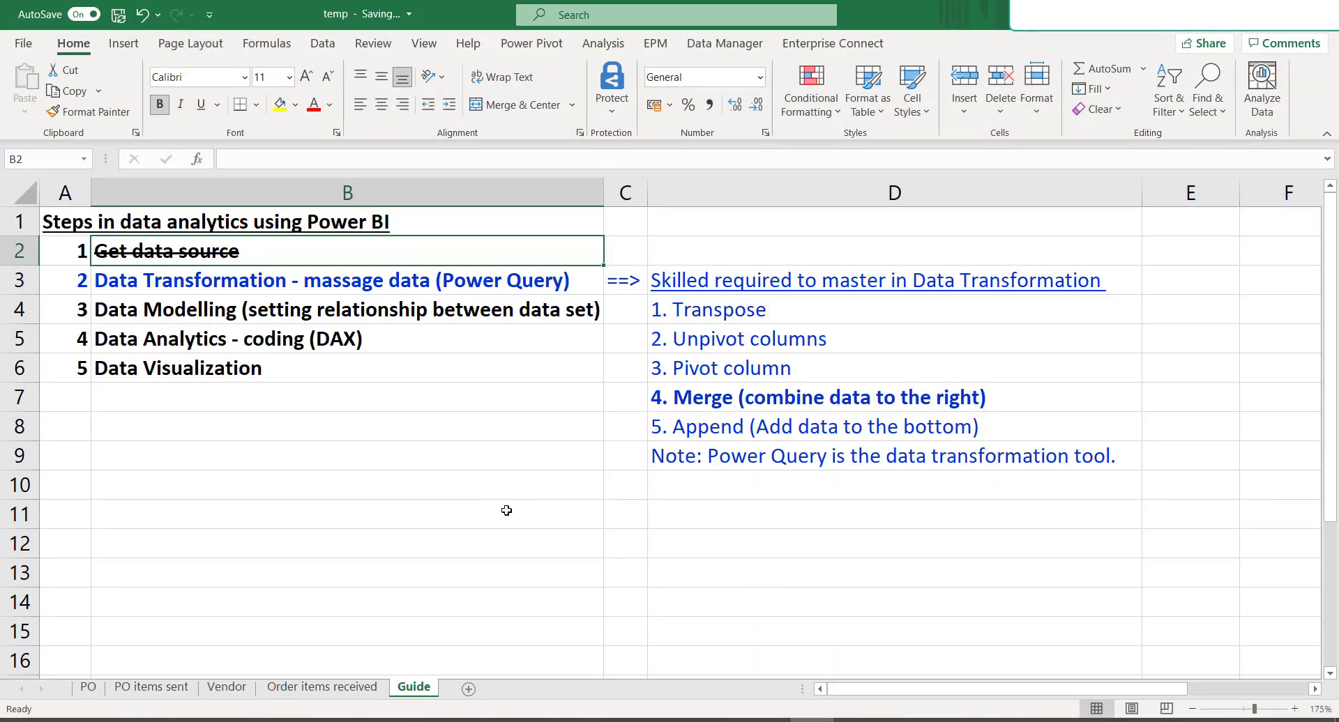
scroll(484, 499, "down", 1)
scroll(486, 491, "up", 1)
scroll(486, 492, "down", 5)
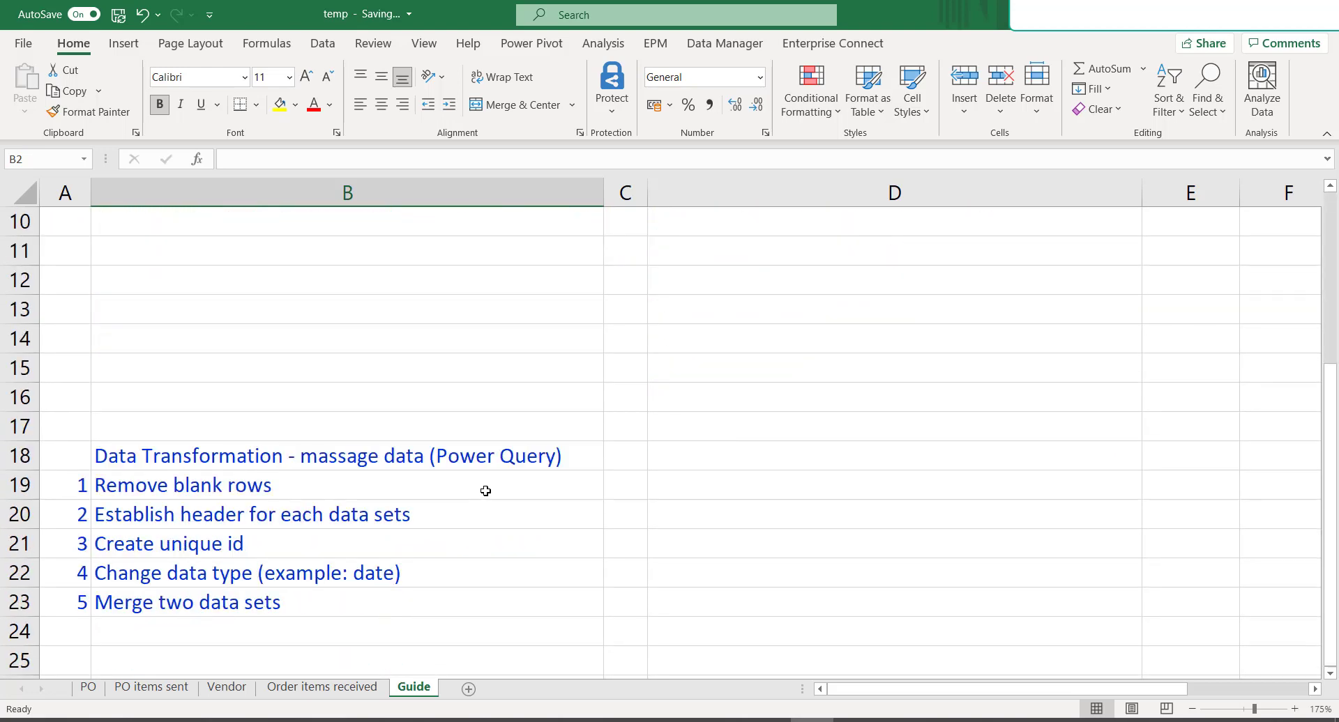
scroll(485, 491, "down", 1)
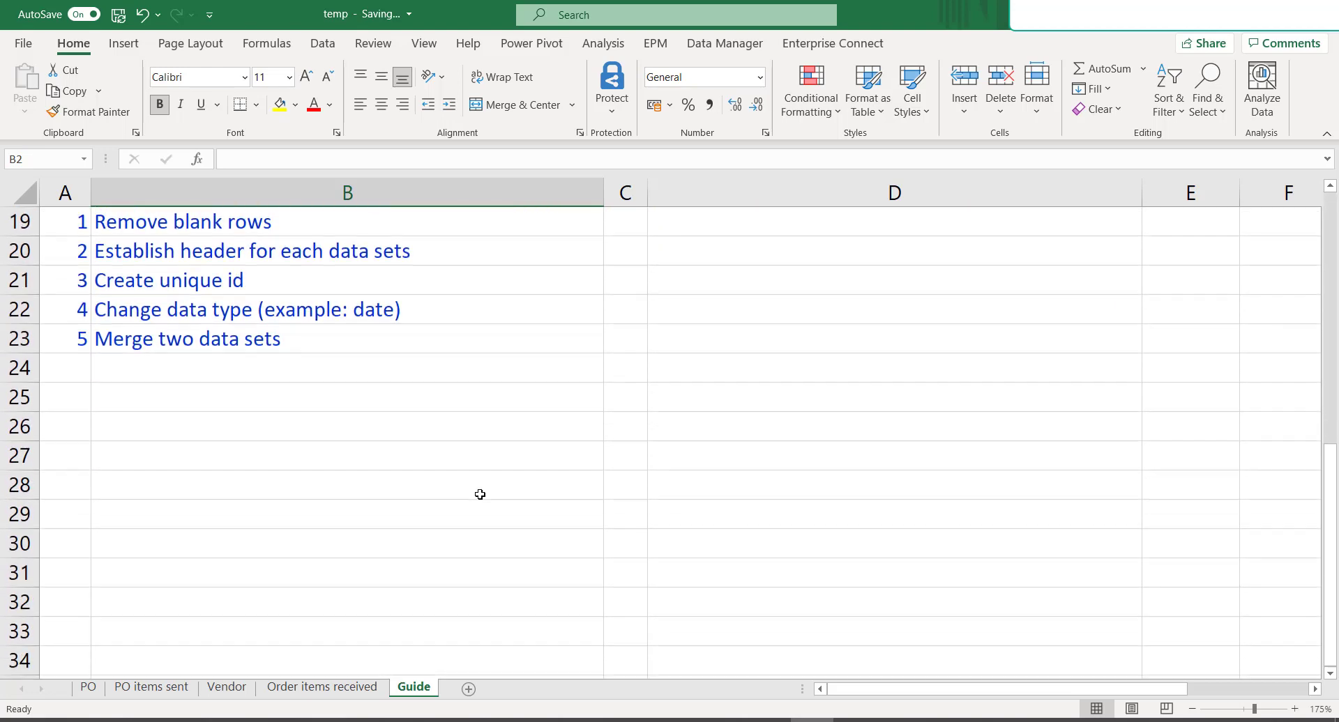
scroll(486, 492, "up", 6)
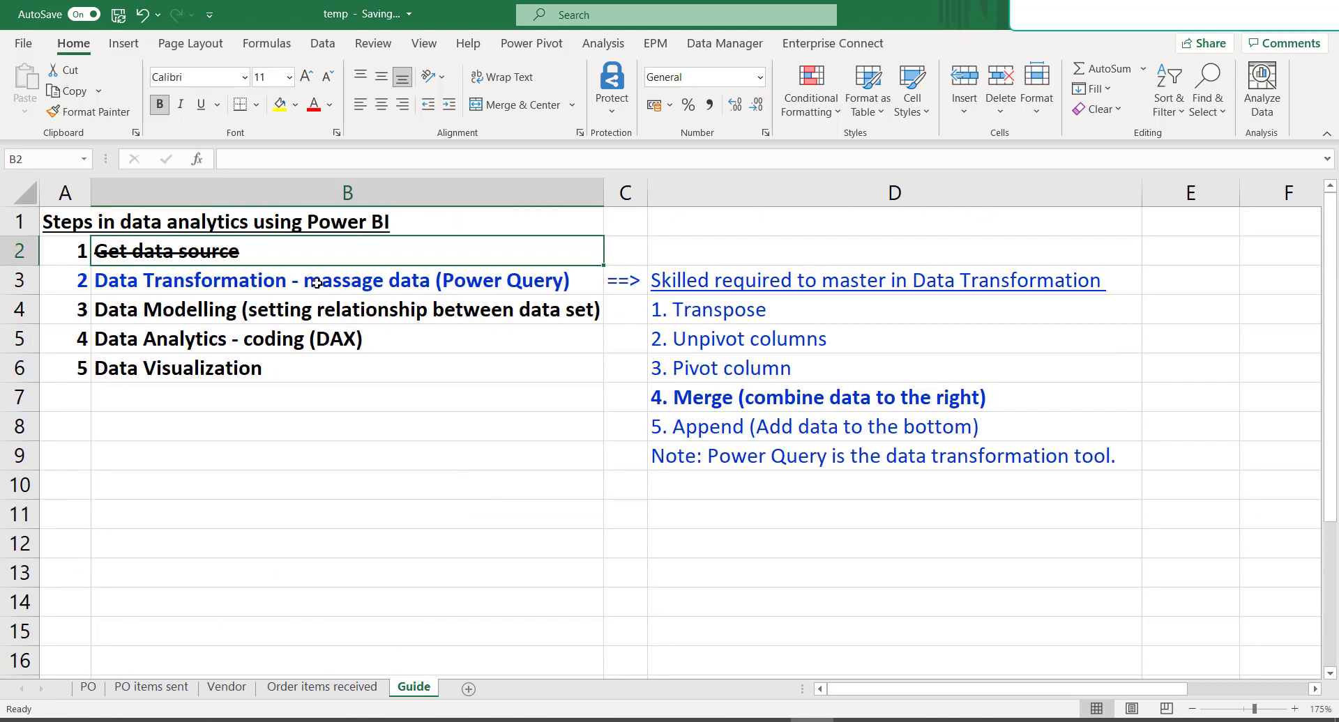
scroll(358, 467, "down", 5)
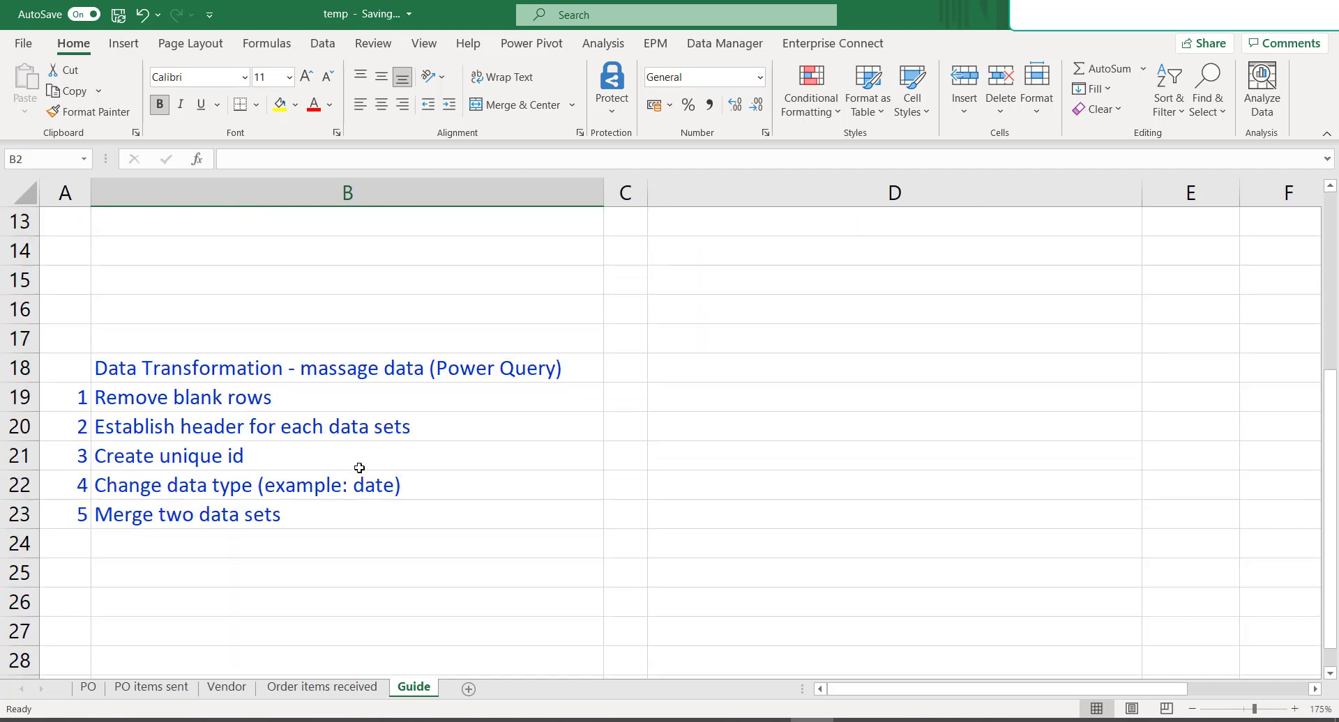
scroll(358, 465, "down", 1)
scroll(343, 463, "up", 1)
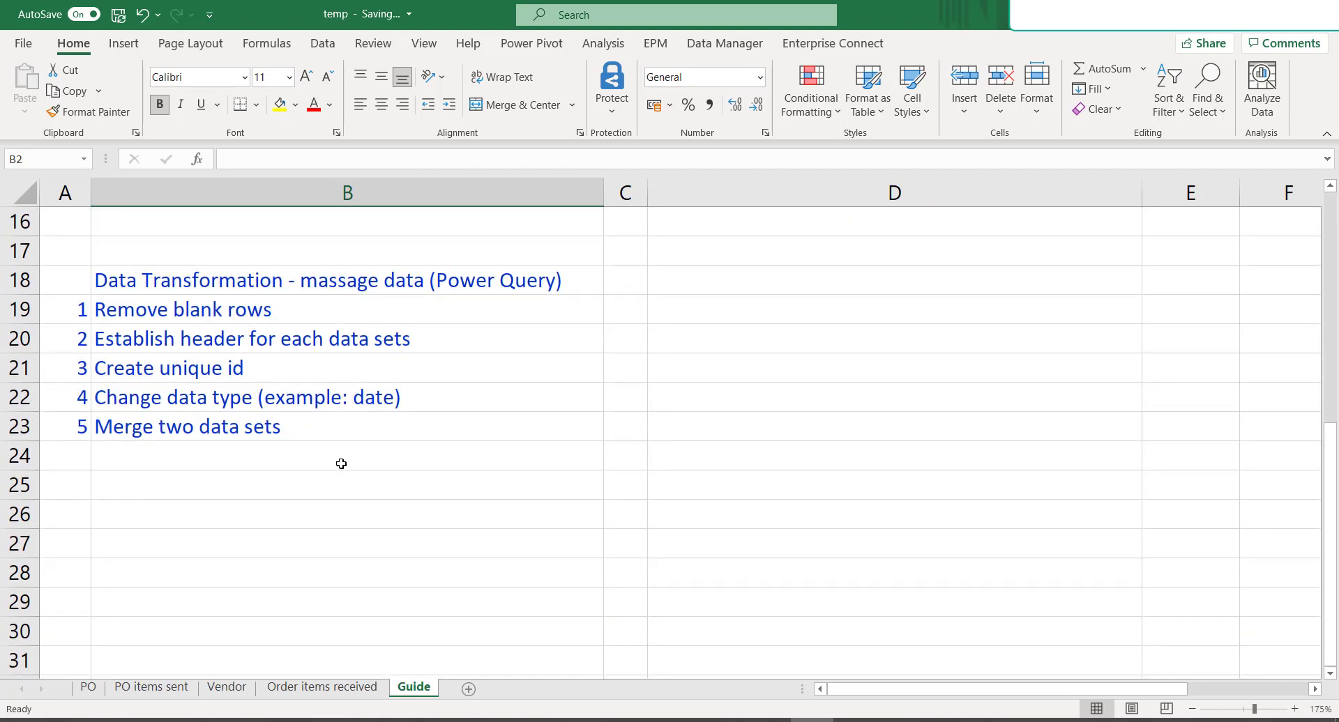
left_click(213, 310)
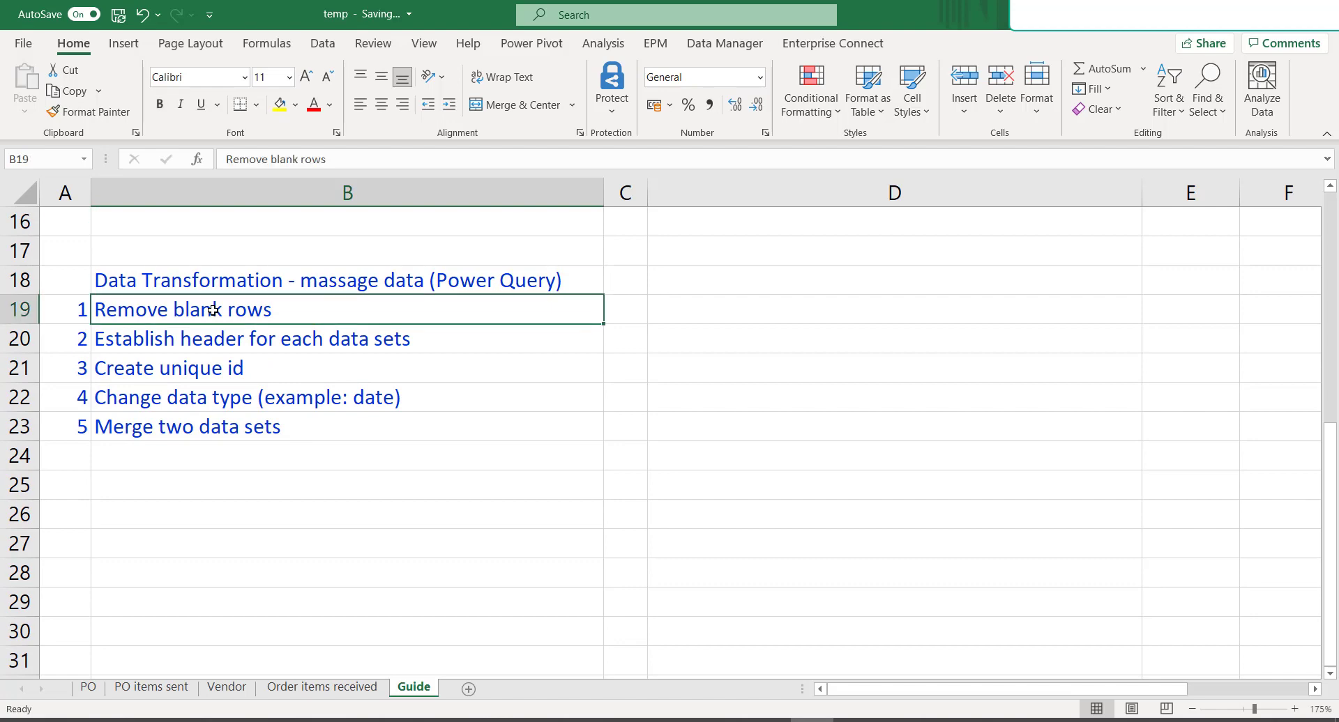
left_click(337, 133)
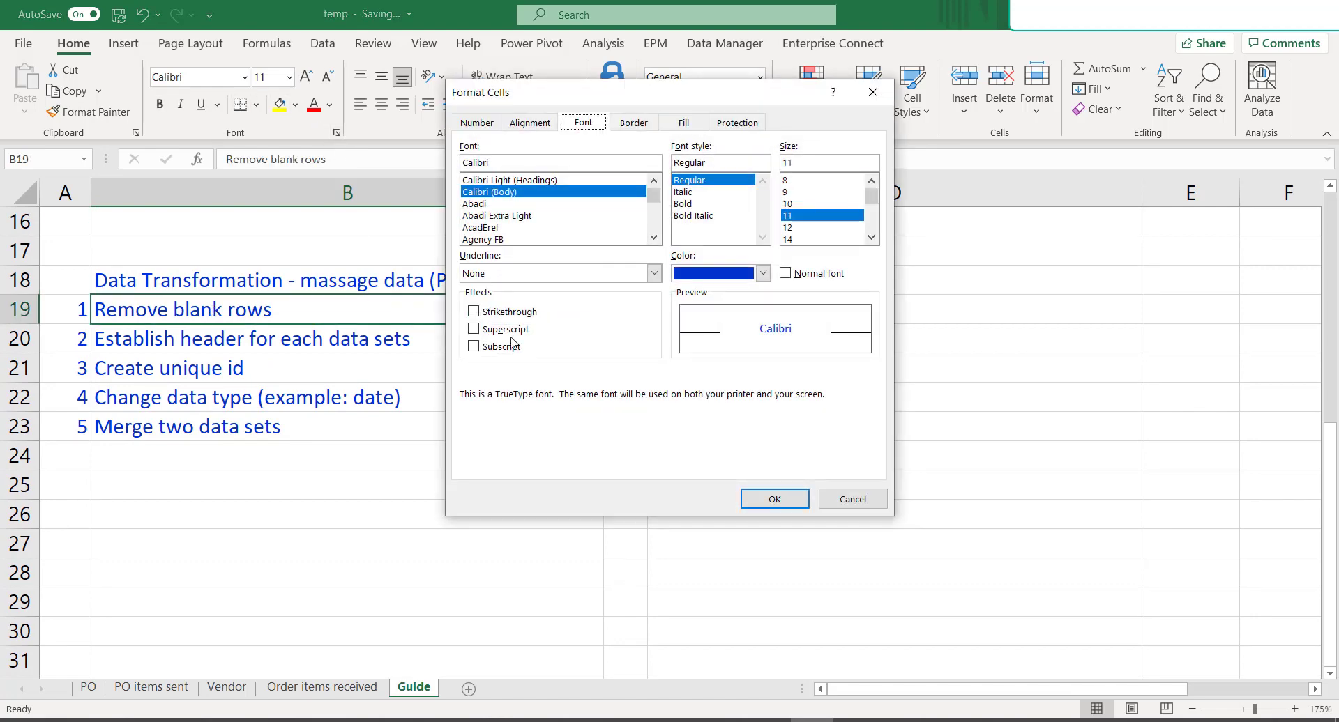
left_click(507, 315)
left_click(774, 499)
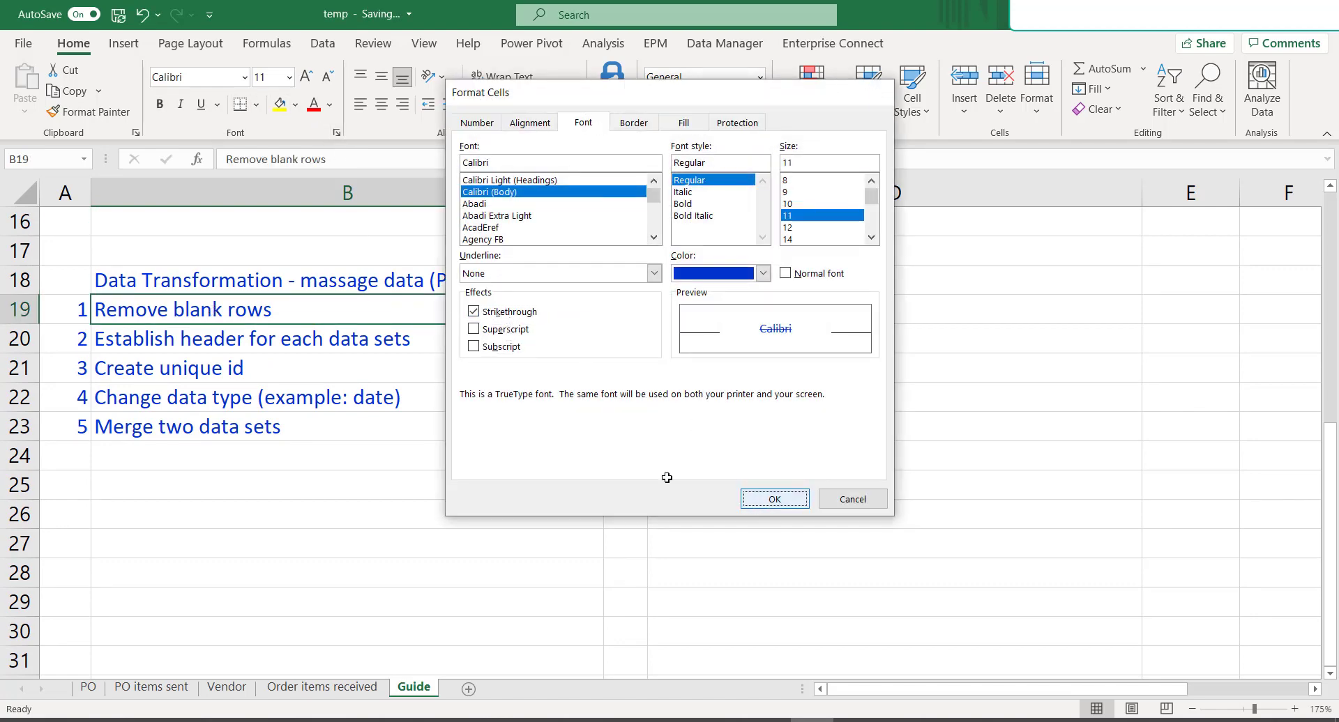
- Apply strikethrough to "Establish header for each data sets" and "Change data type (example: date)" on the Guide sheet
left_click(382, 340)
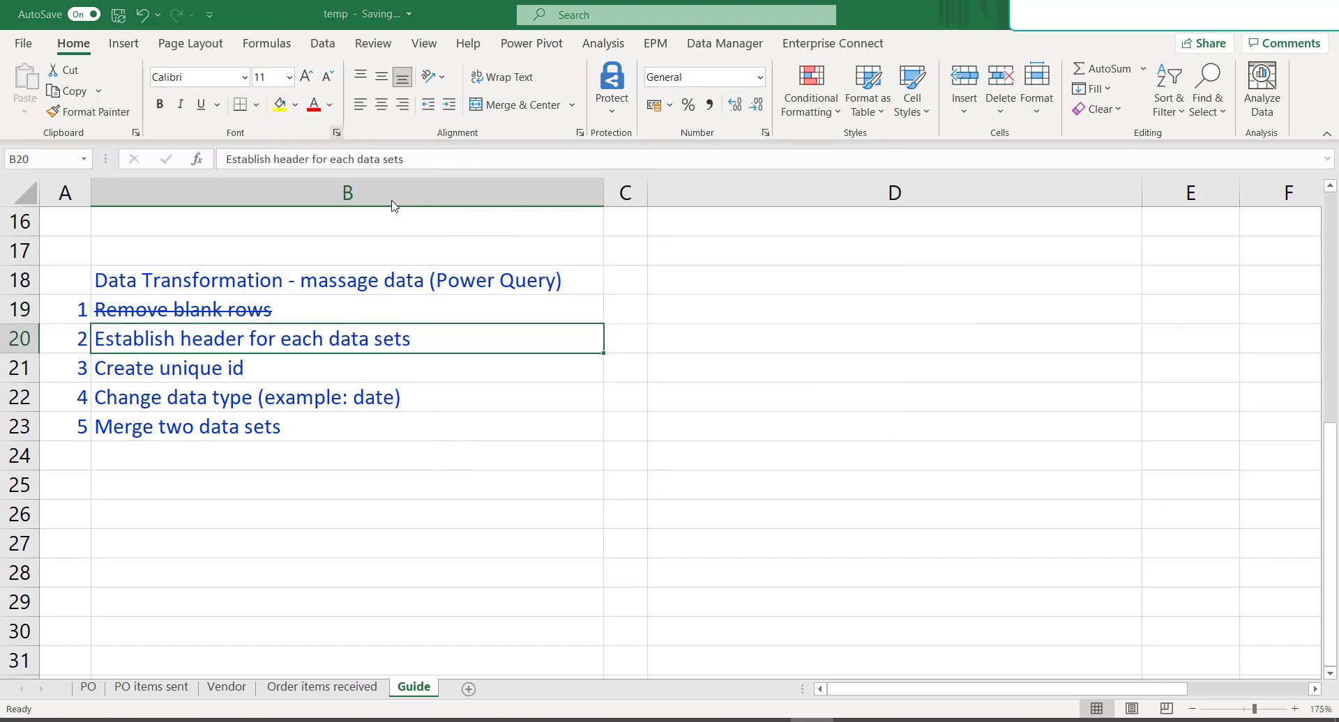
key("ctrl+1")
left_click(515, 311)
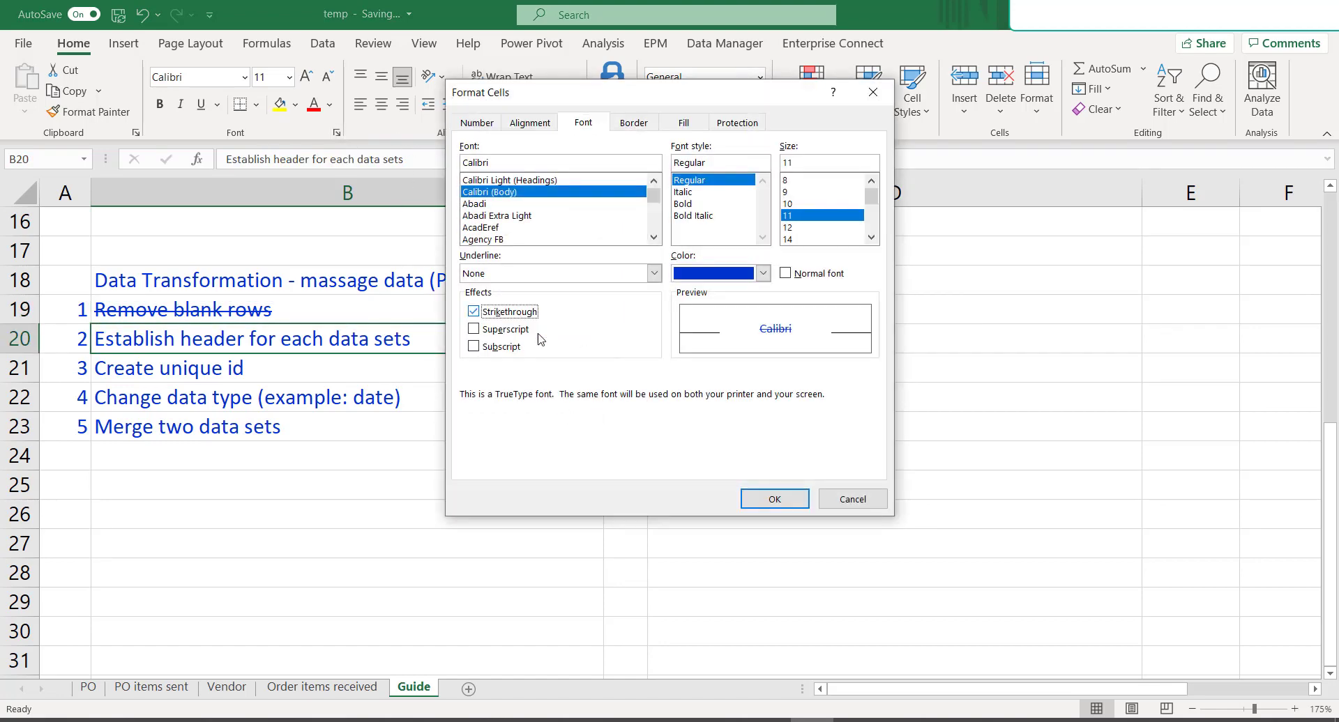
left_click(763, 497)
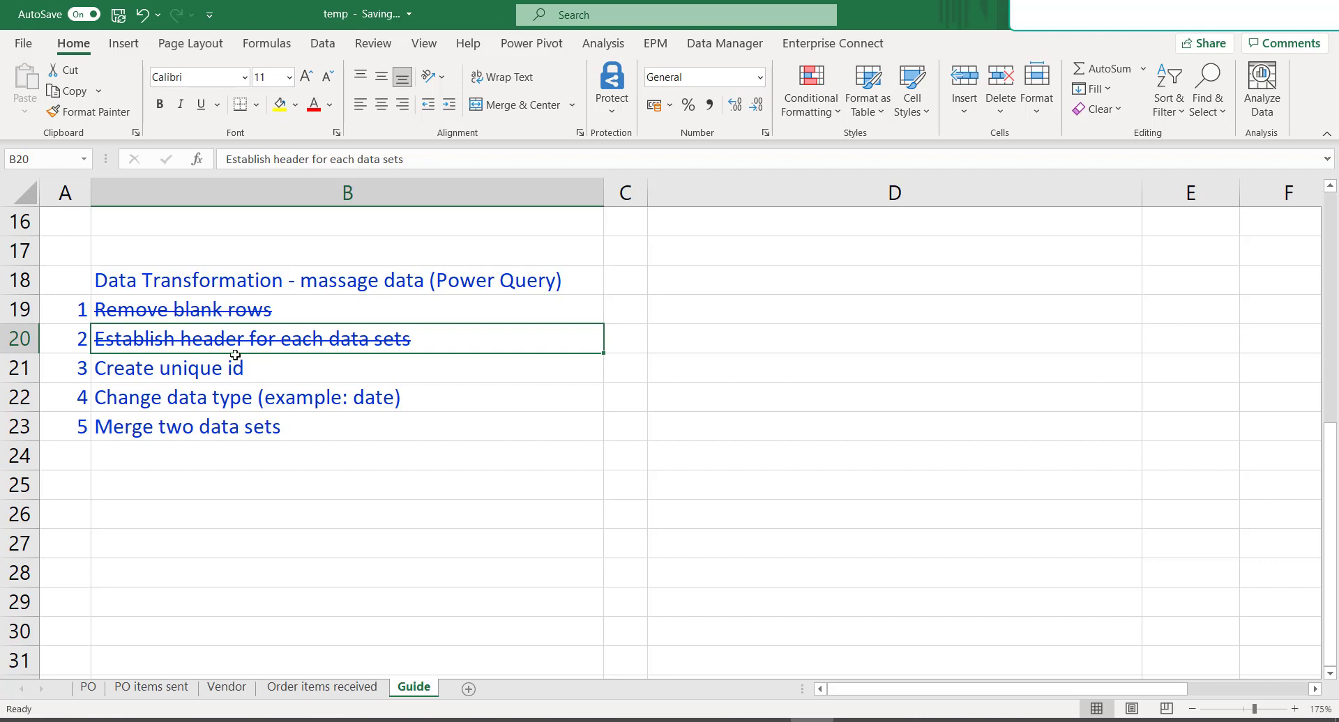
left_click(246, 399)
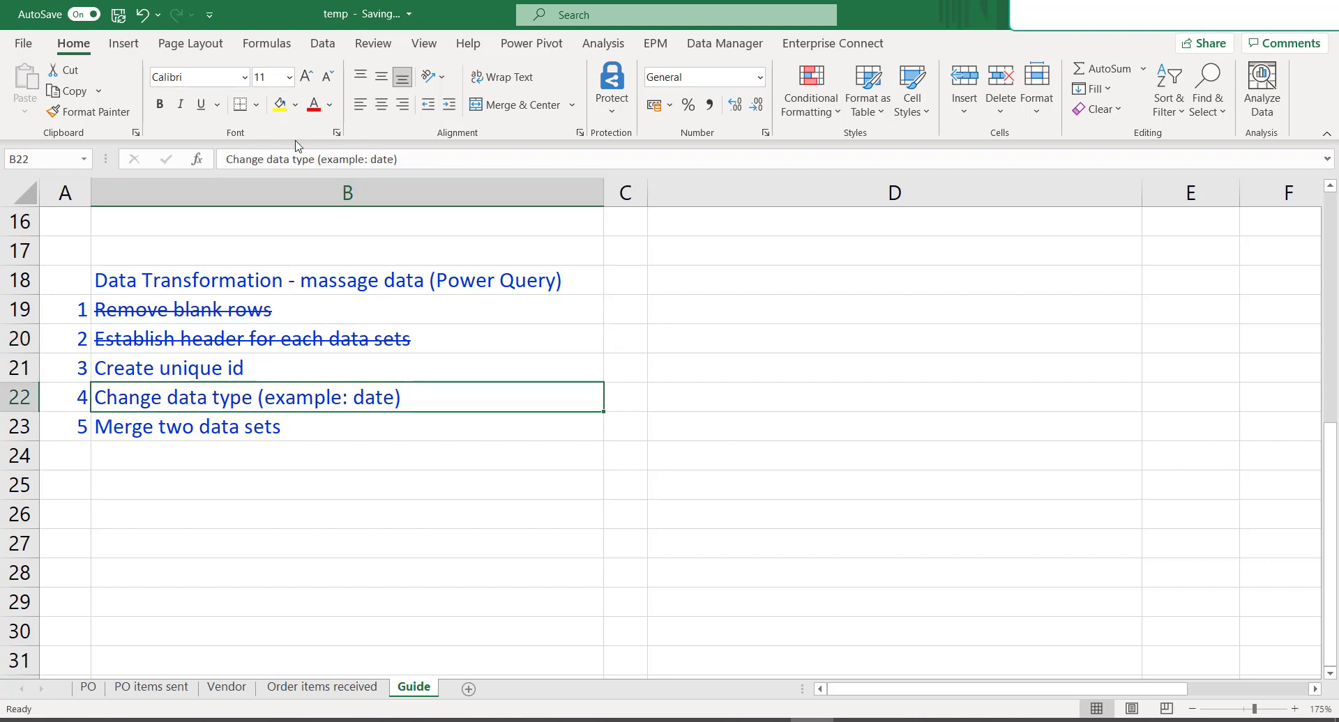
left_click(336, 135)
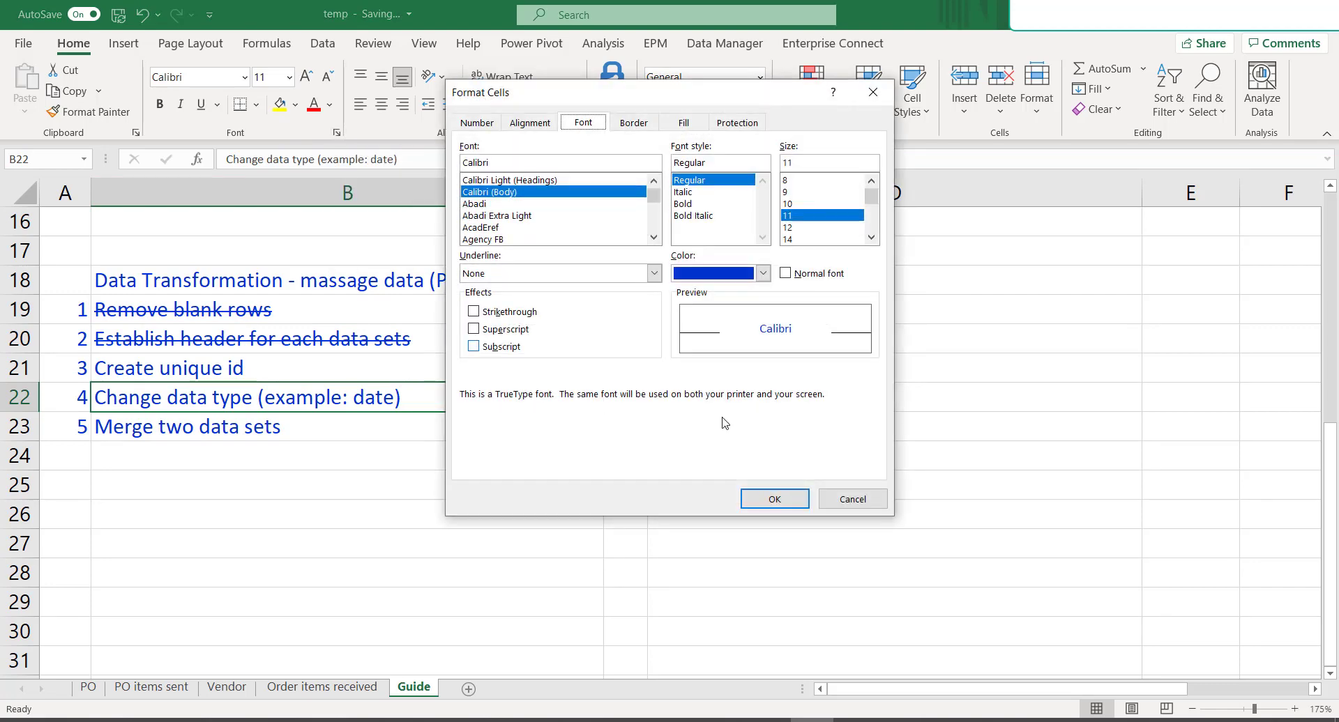
left_click(515, 313)
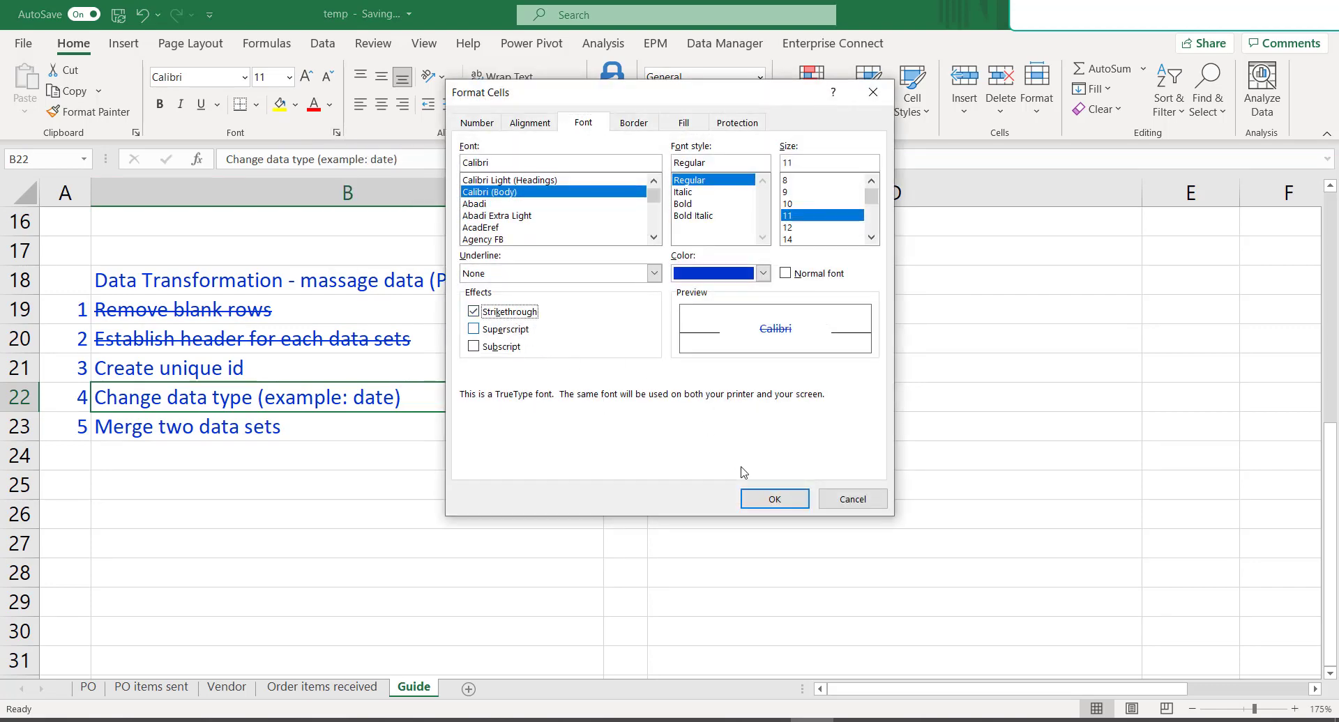
left_click(774, 499)
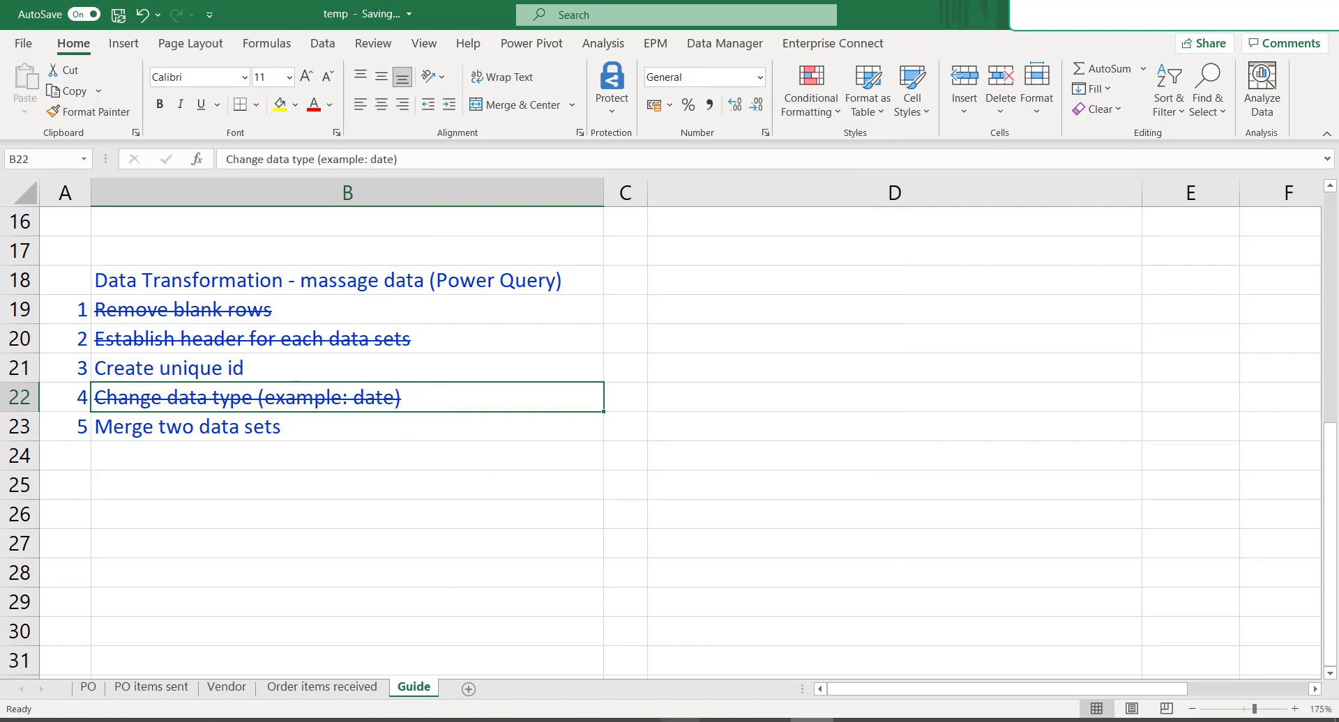
- Switch back to Power Query and convert Year created to Text, replacing the current conversion, followed by Date as a new step
mouse_move(680, 720)
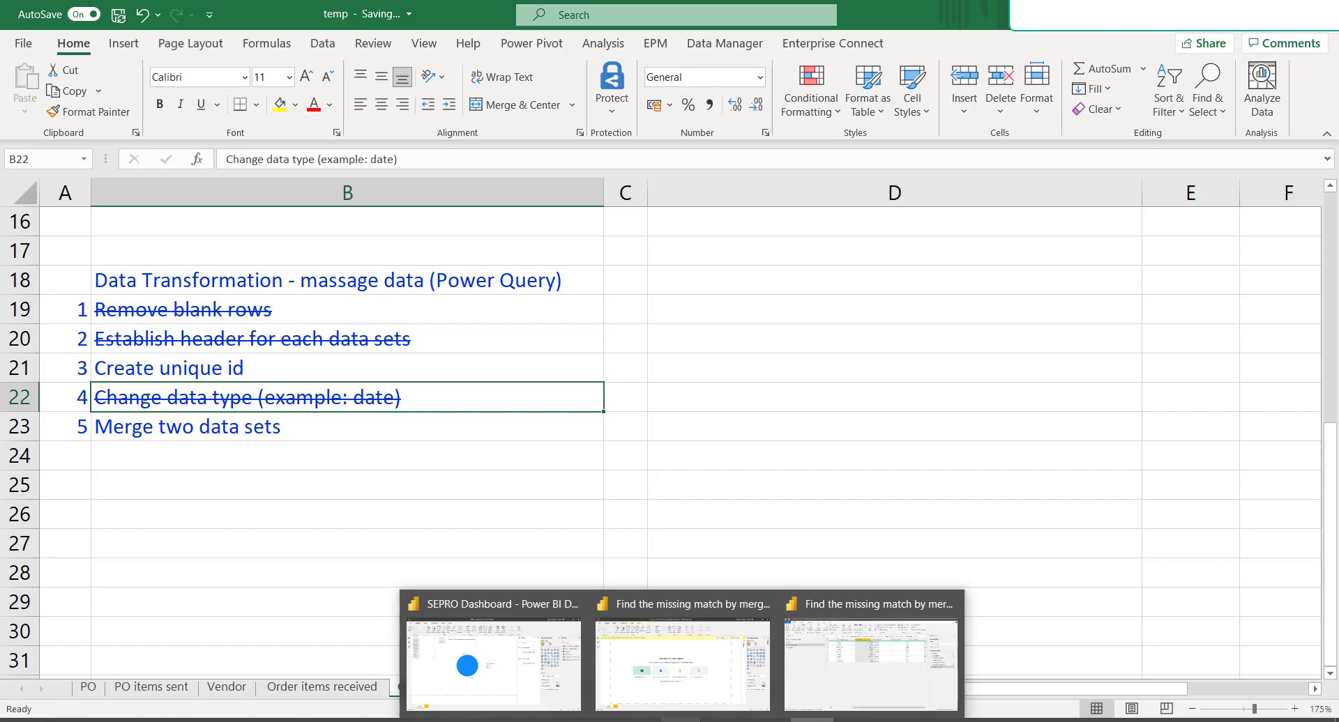
left_click(787, 670)
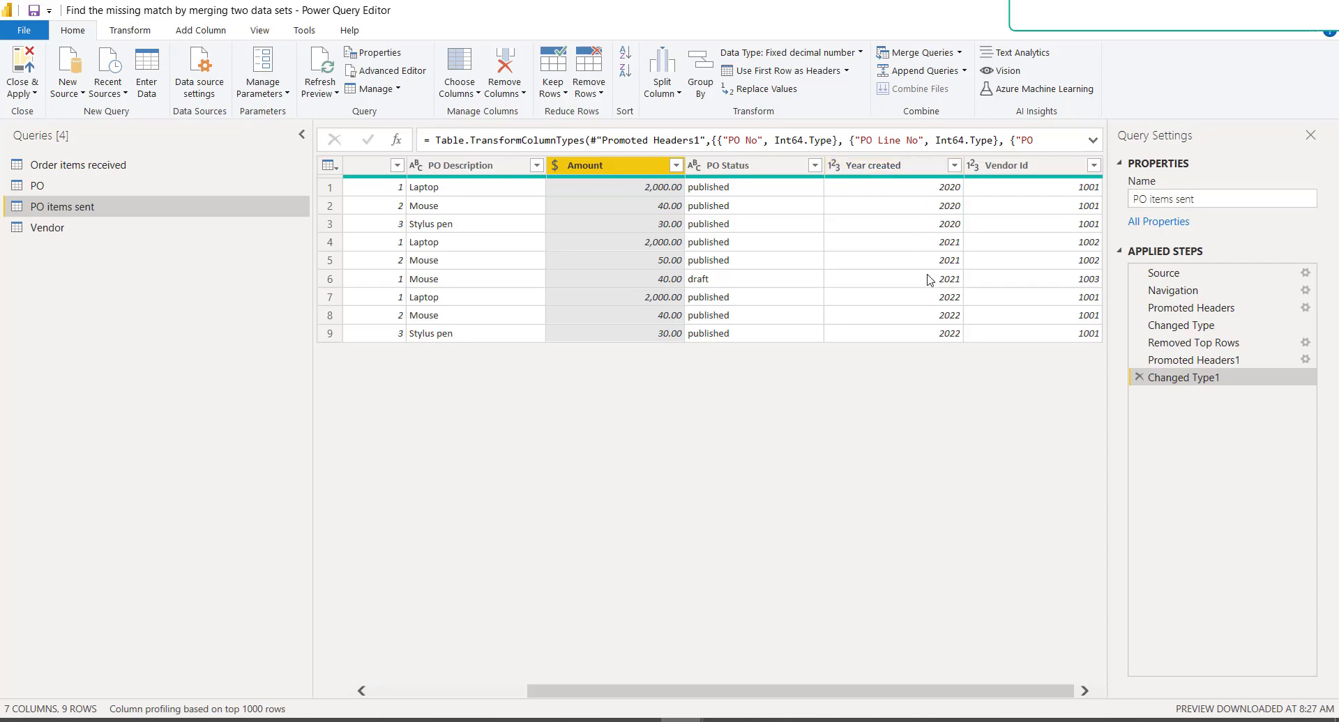
left_click(834, 166)
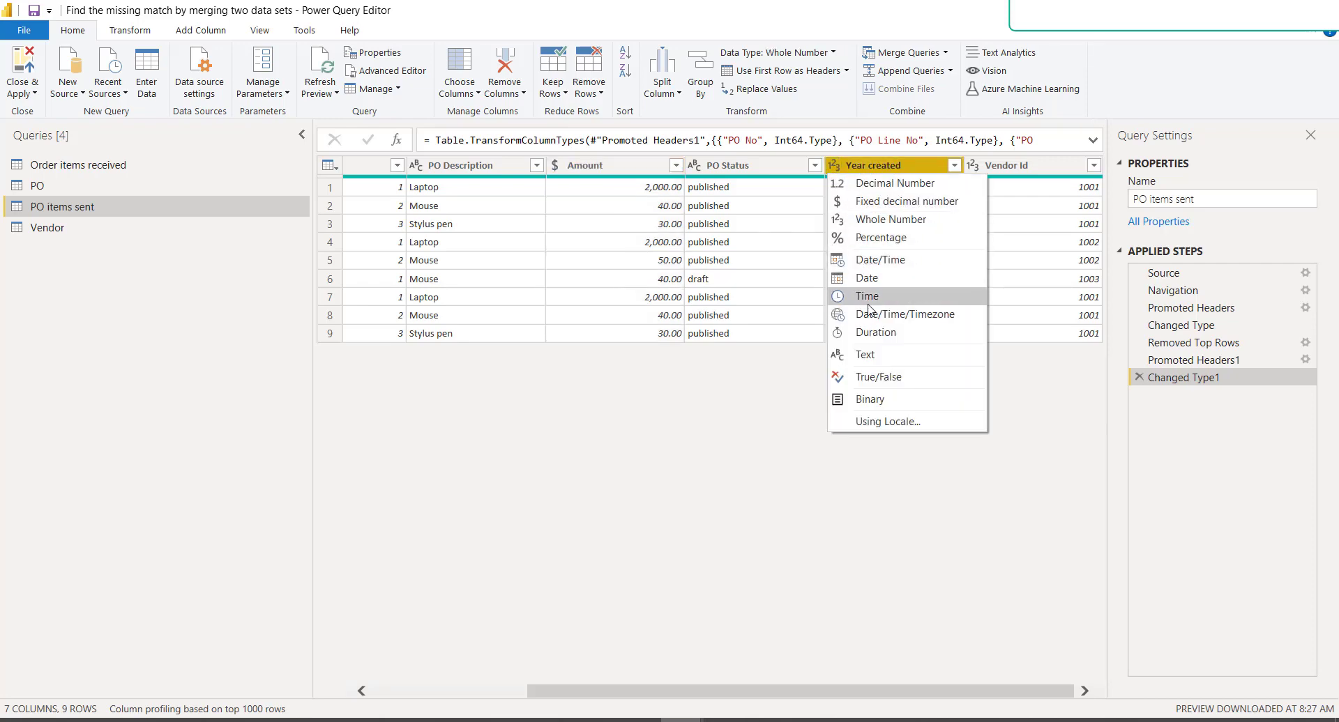
left_click(873, 358)
left_click(666, 414)
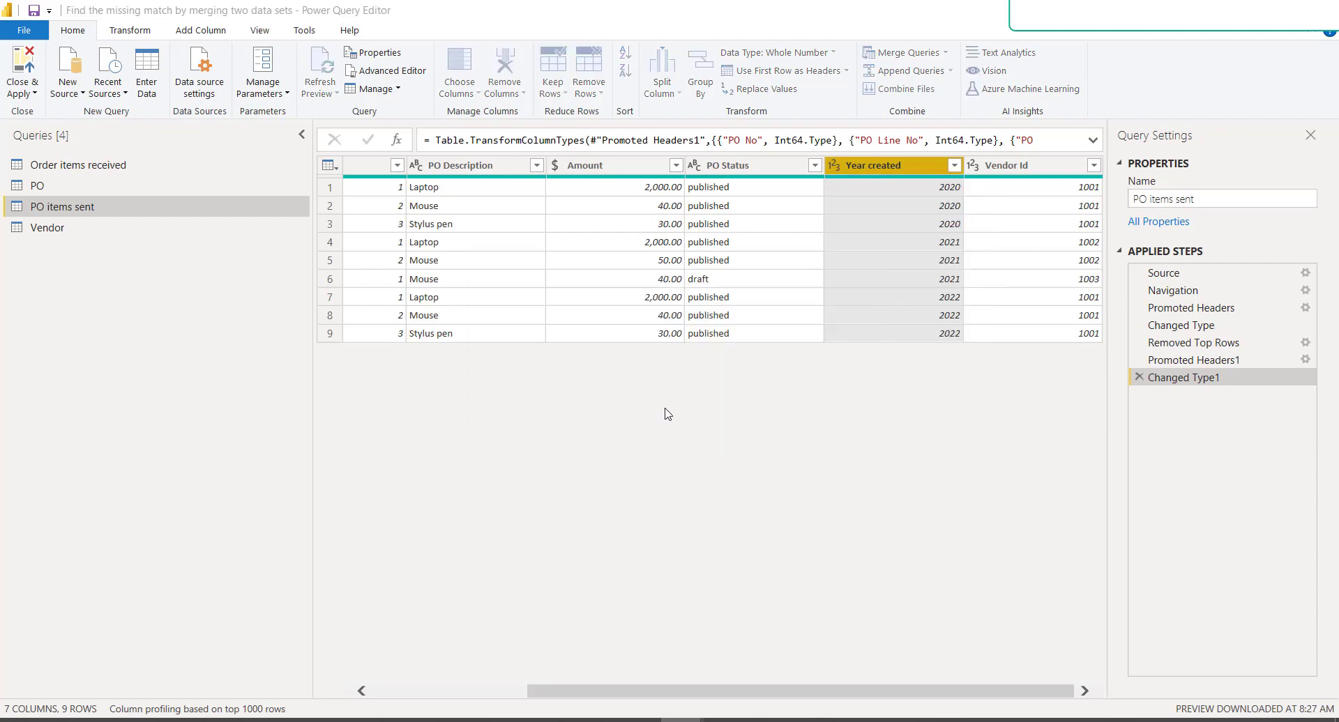
left_click(833, 166)
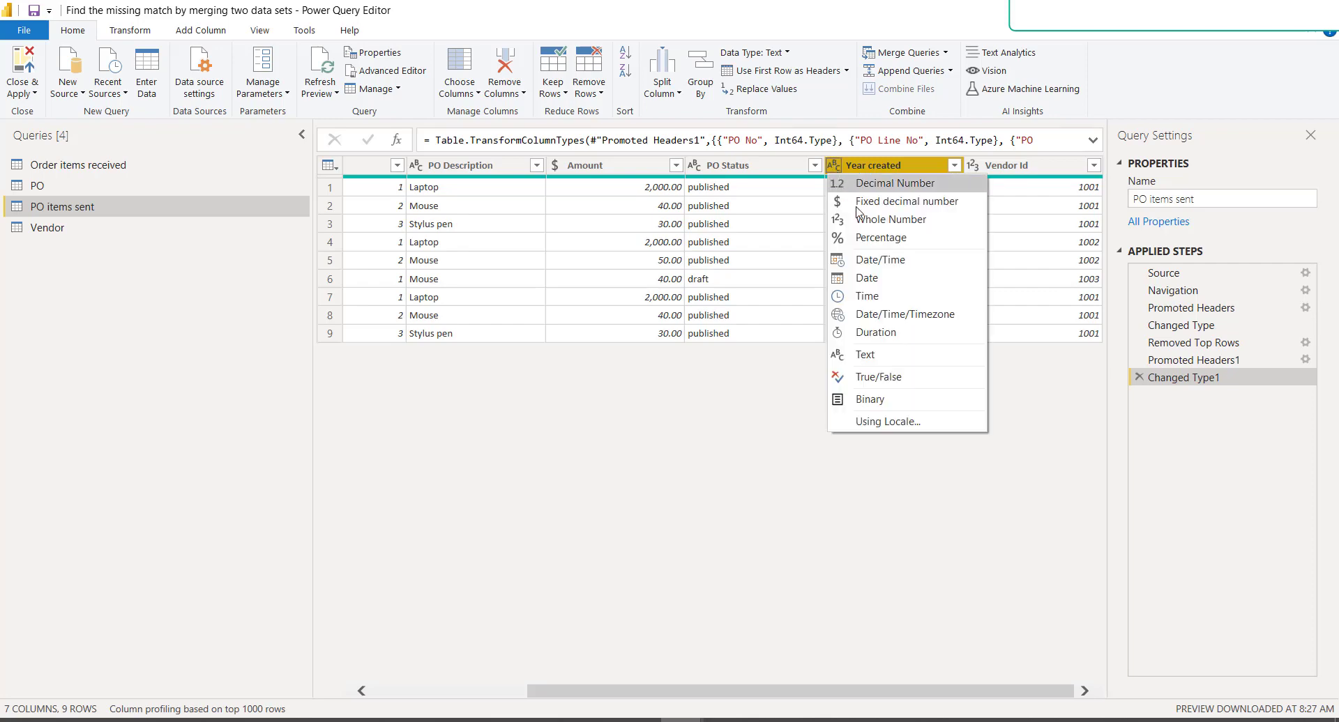
left_click(868, 279)
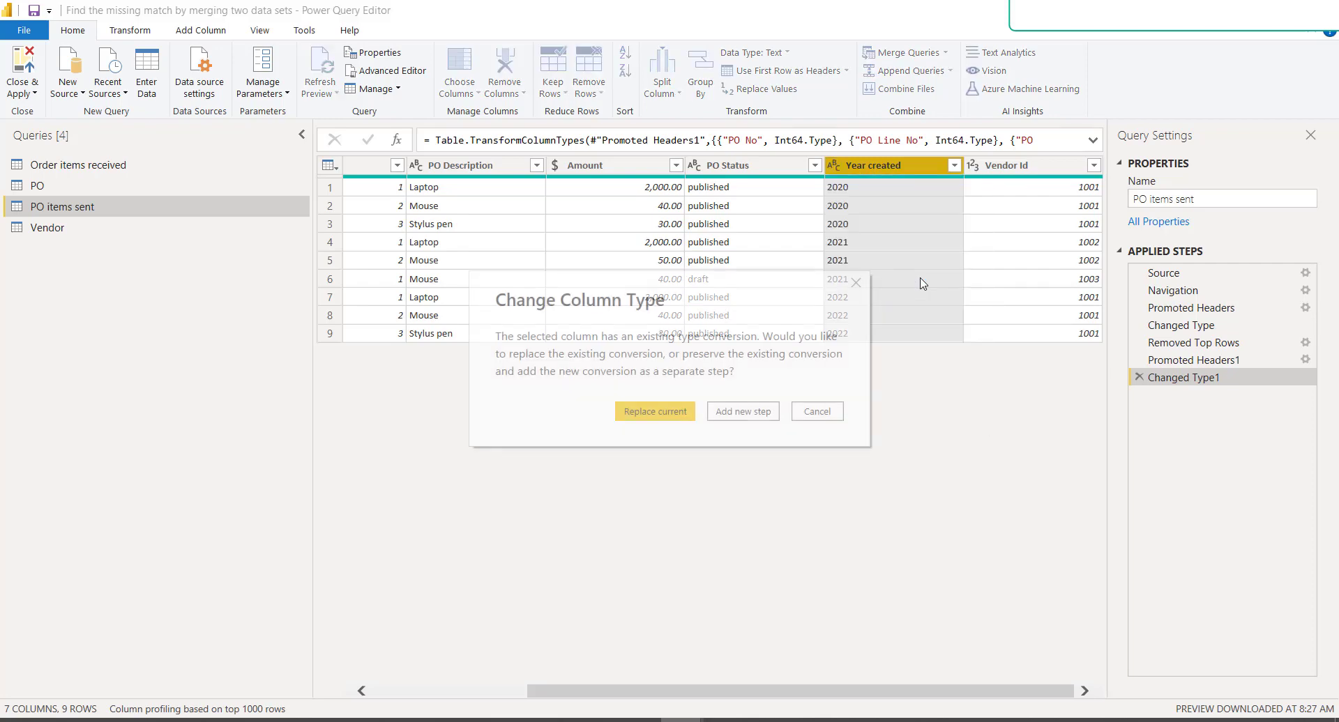
left_click(754, 413)
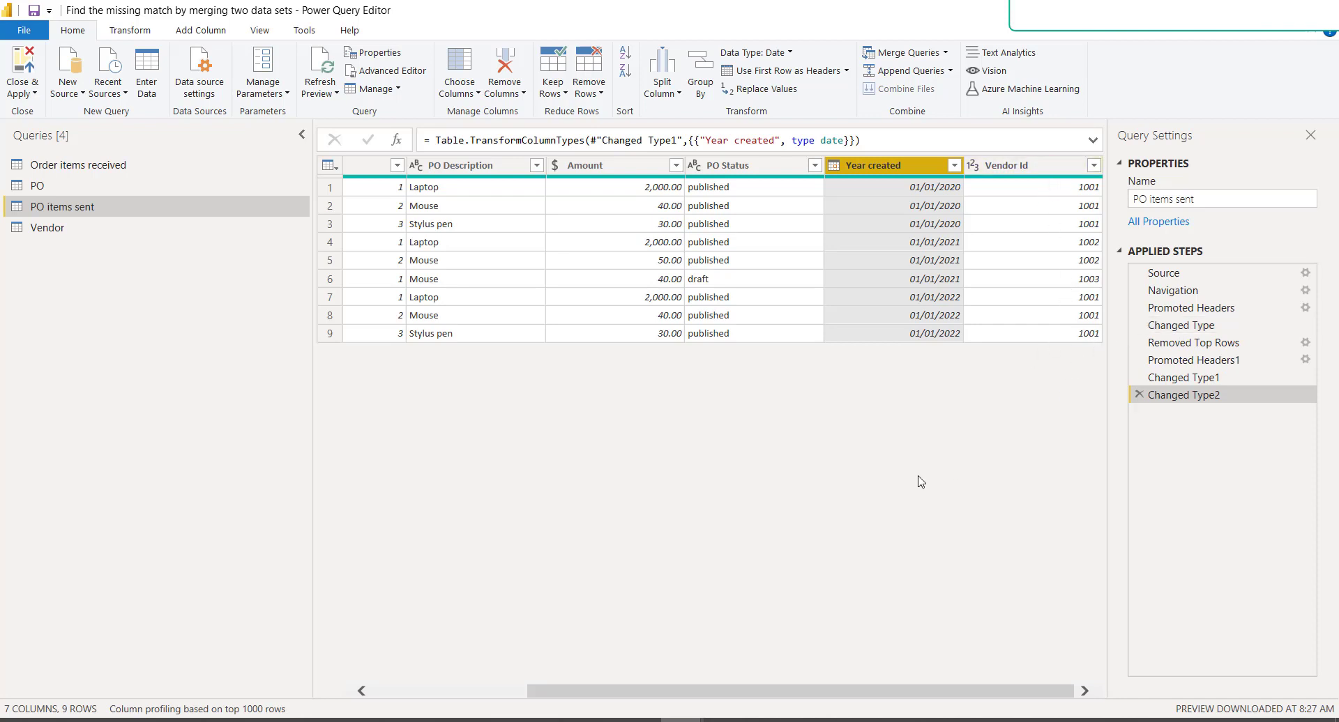
- Switch to the Guide sheet in Excel to check the "Create unique id" task, and return to Power Query
left_click(811, 719)
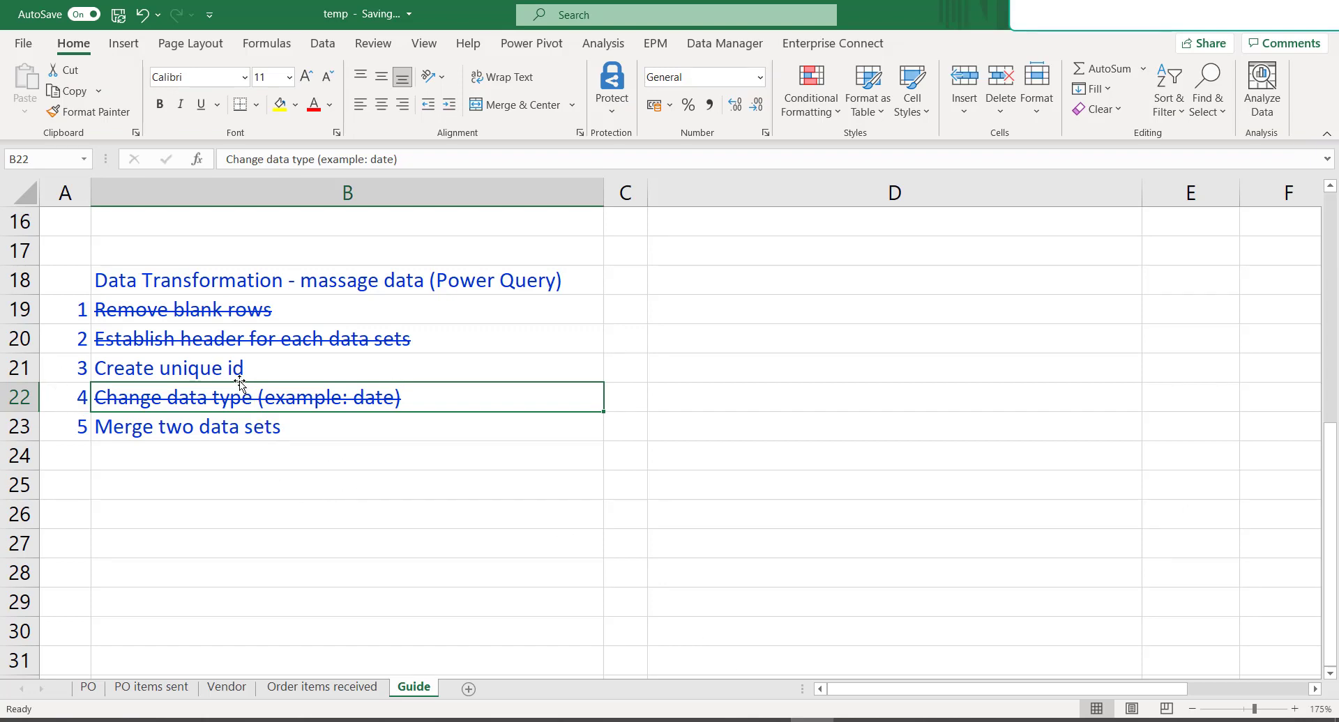
left_click(271, 369)
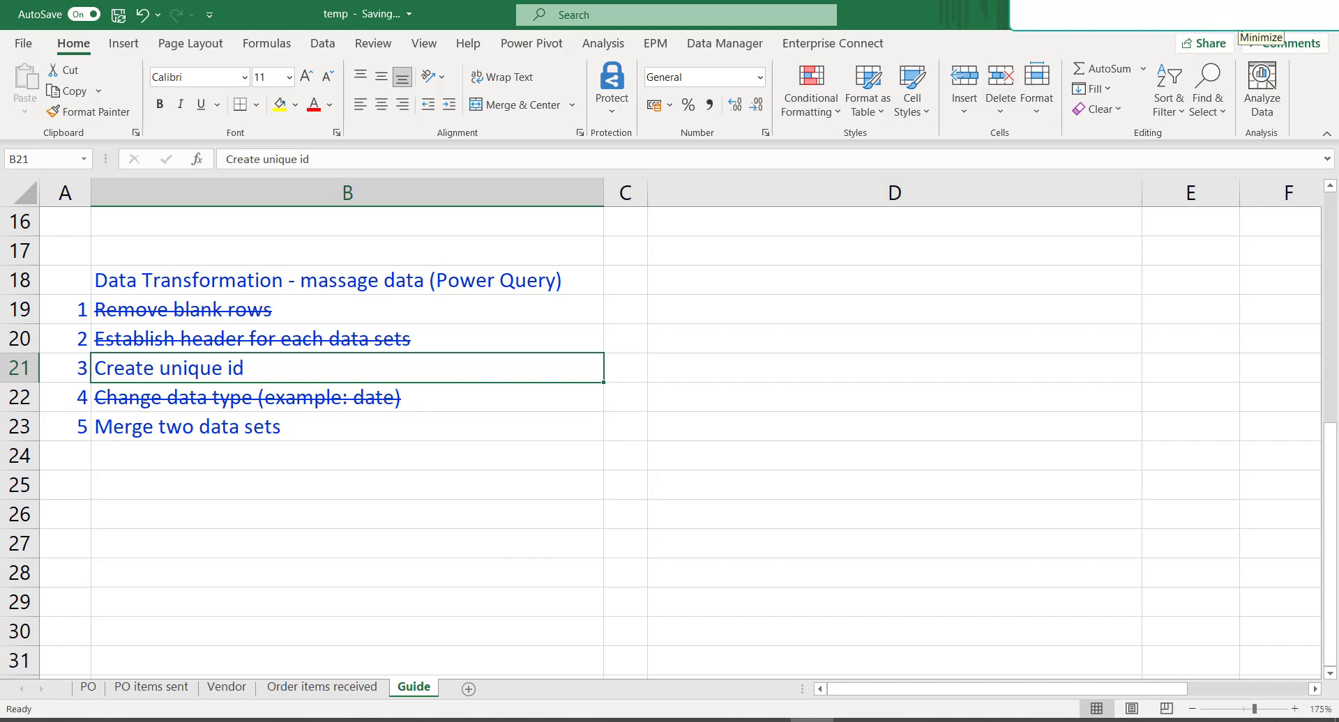
left_click(1248, 17)
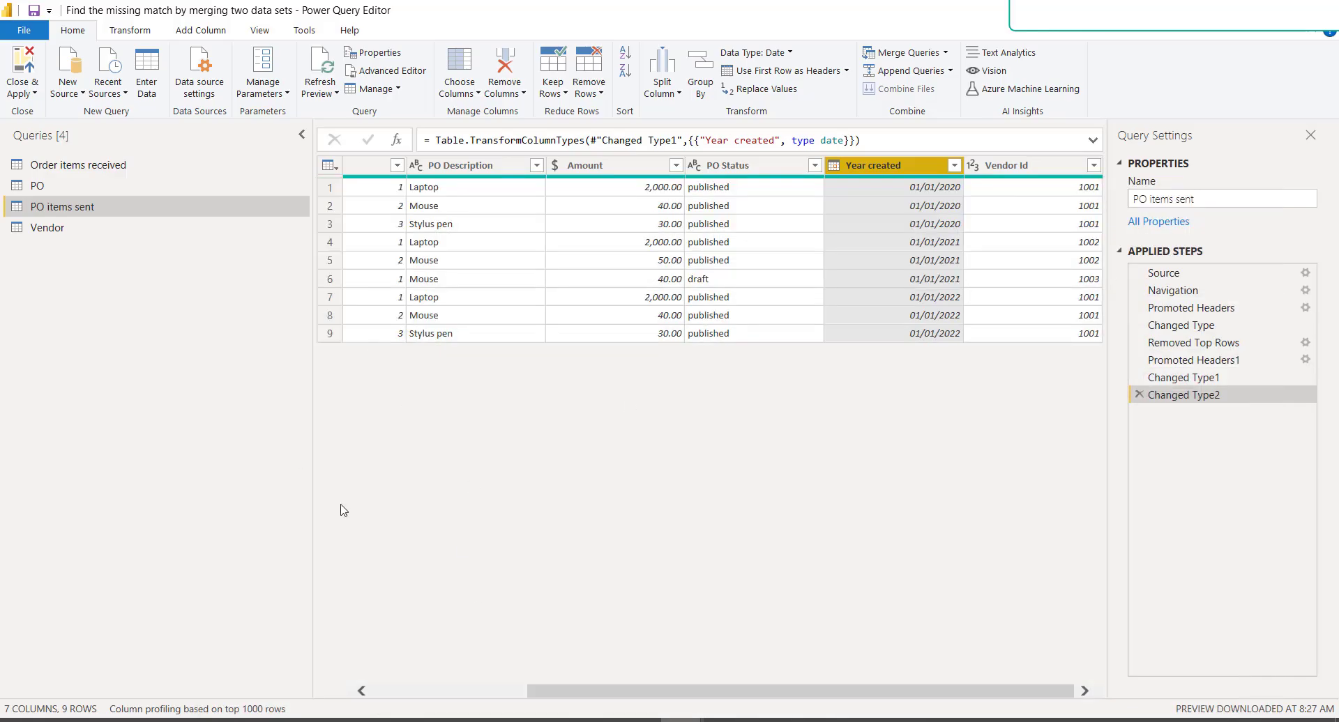
- Compare the order number and line number columns across the PO, PO items sent and Order items received queries
left_click(46, 187)
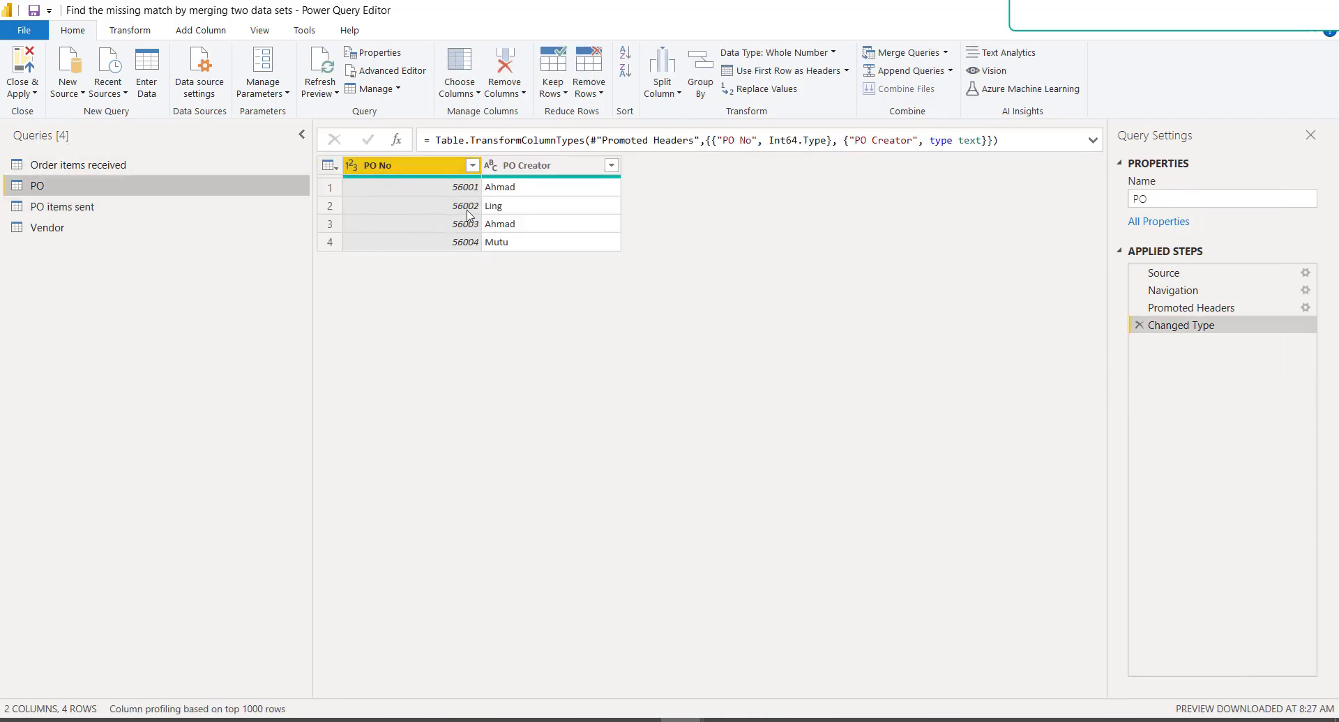
left_click(293, 207)
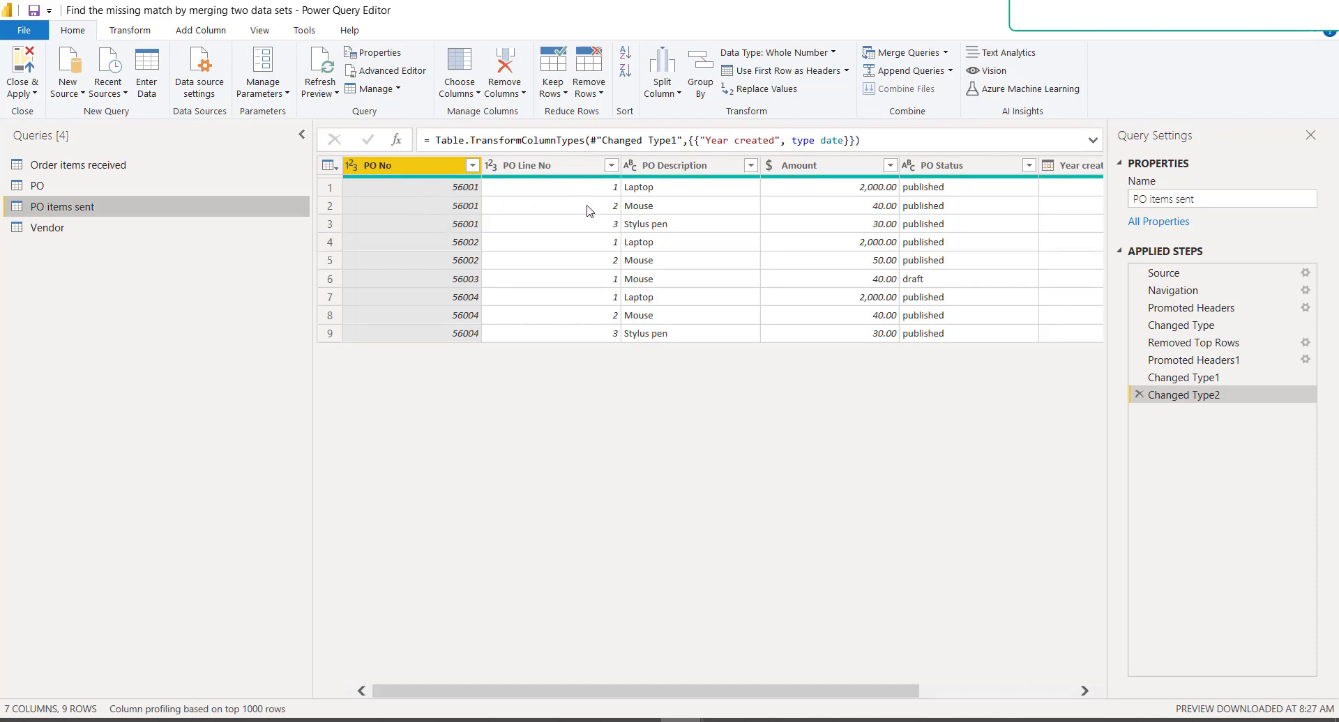
left_click(77, 168)
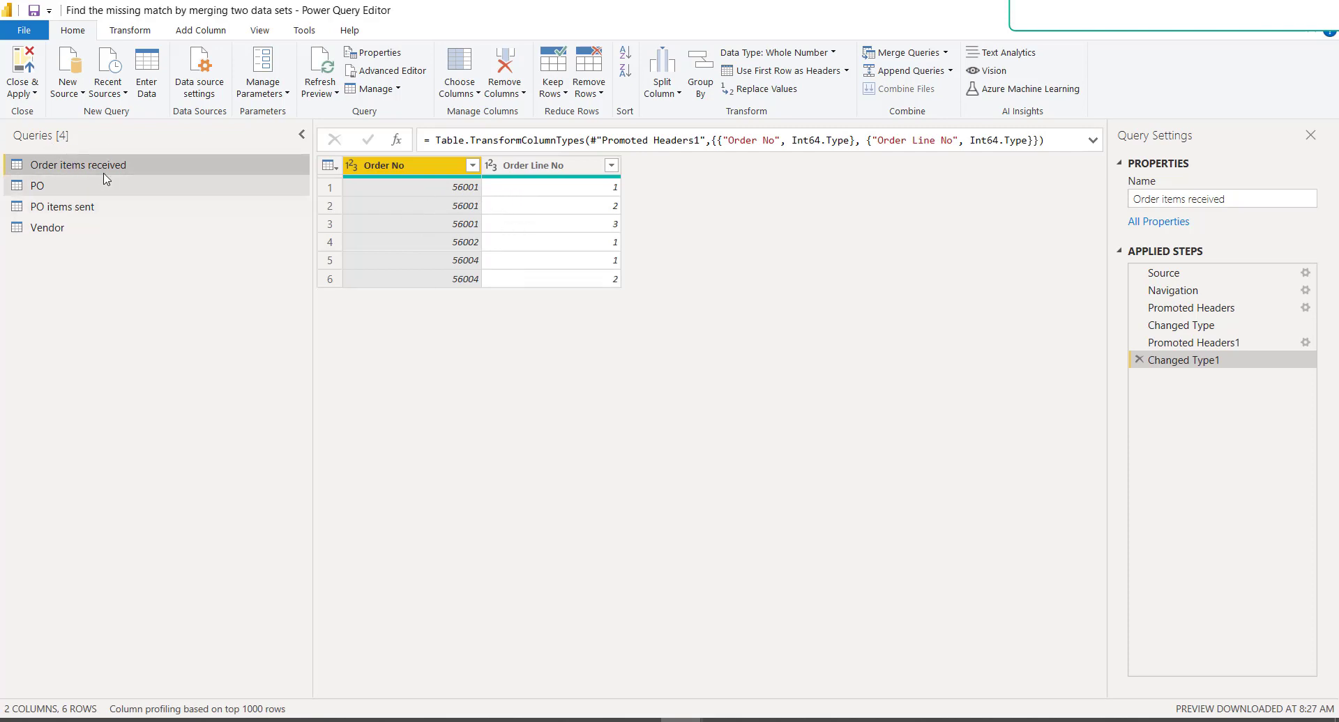
left_click(68, 209)
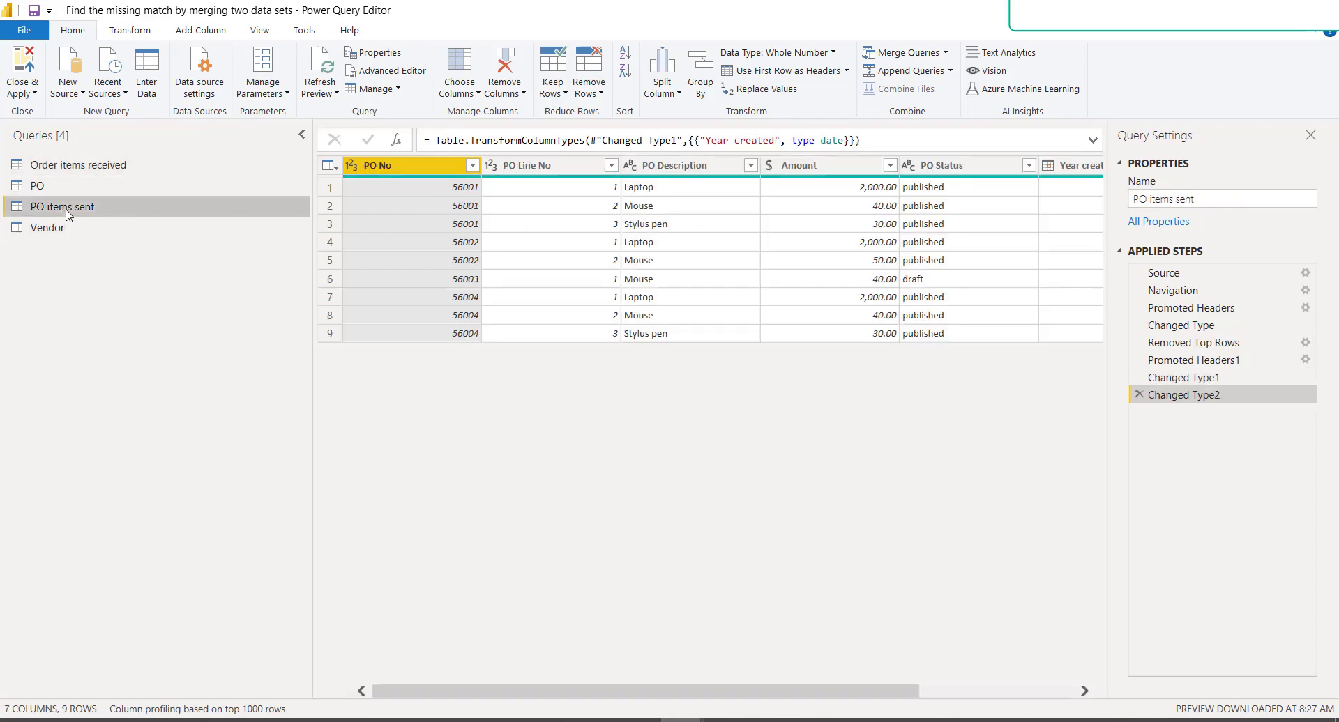
- In PO items sent, add a column merging PO No and PO Line No with custom separator "-", named "PO No - Line Item"
left_click(410, 174)
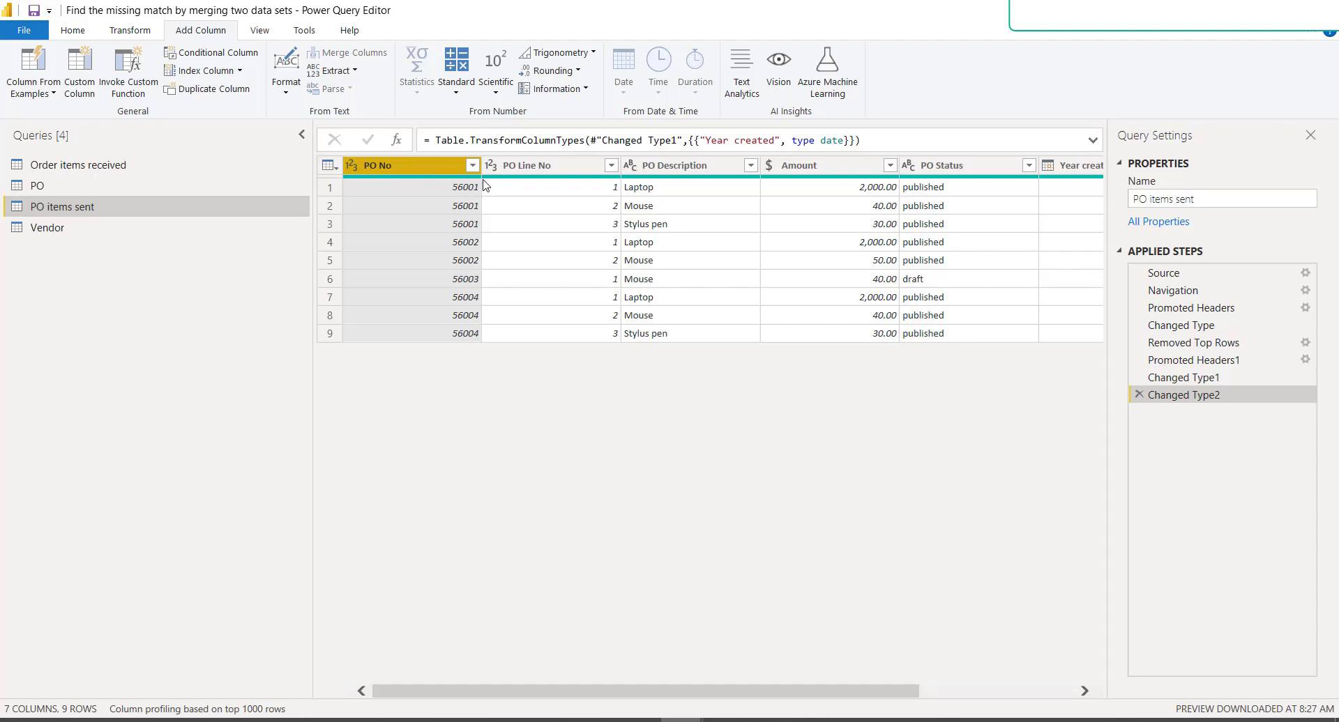
left_click(543, 169, "ctrl")
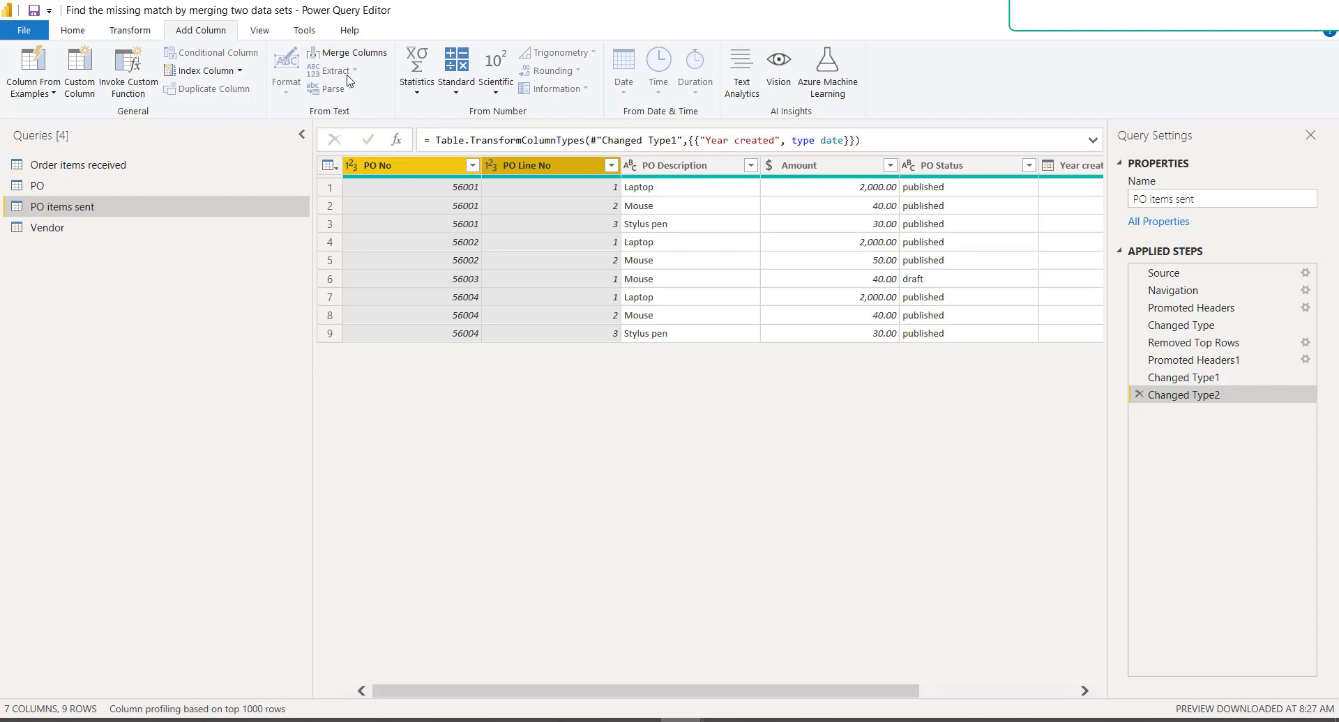
left_click(349, 54)
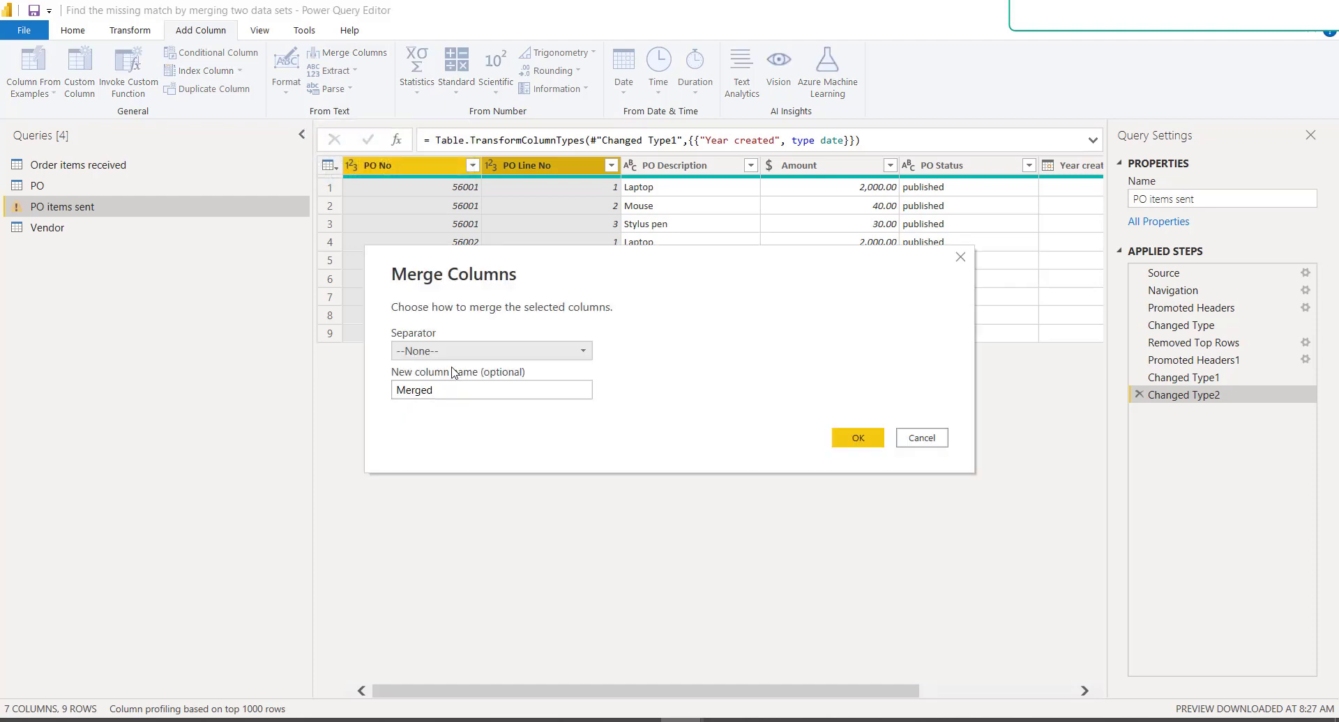
left_click(584, 352)
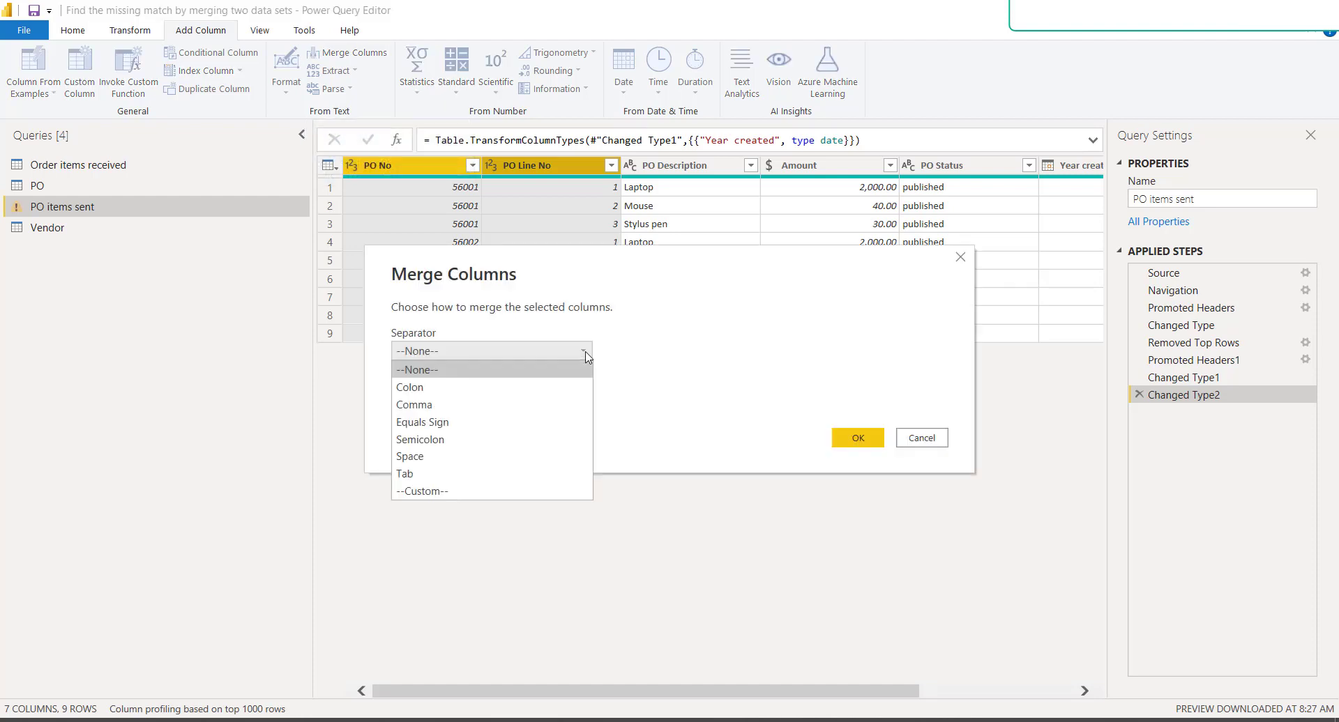
left_click(518, 491)
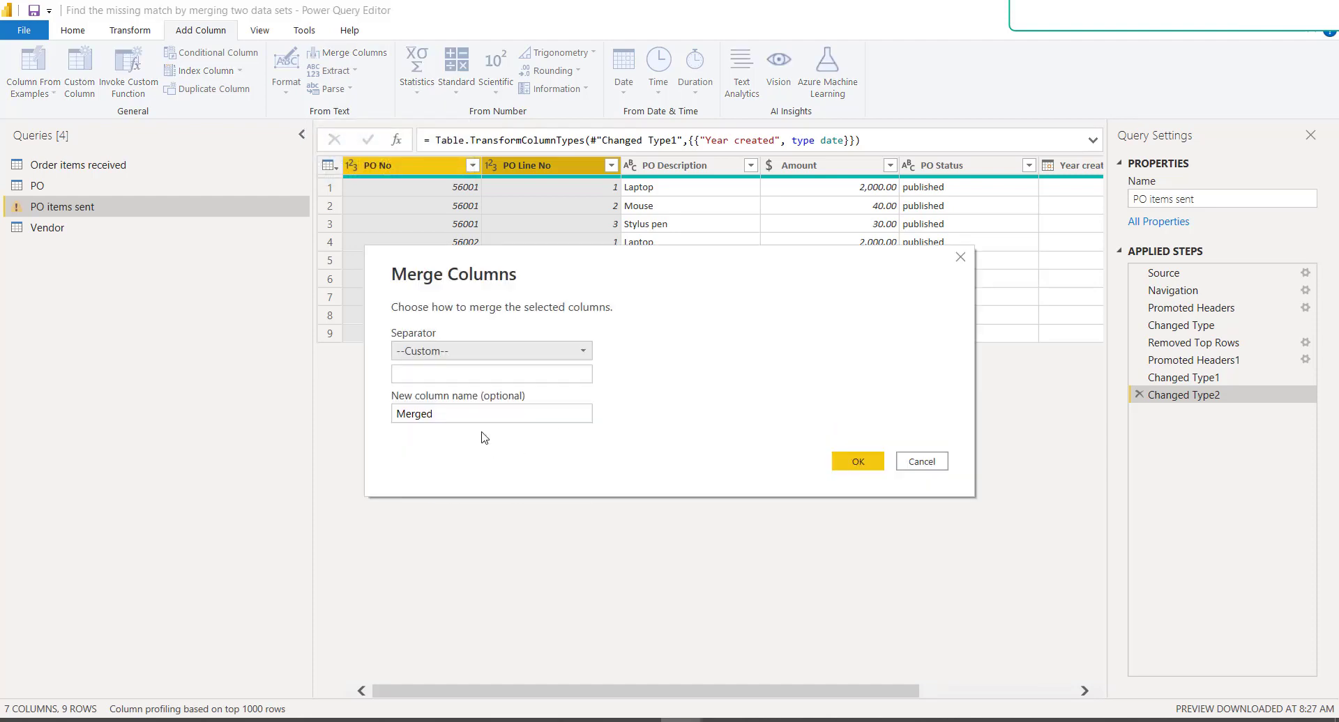
left_click(473, 373)
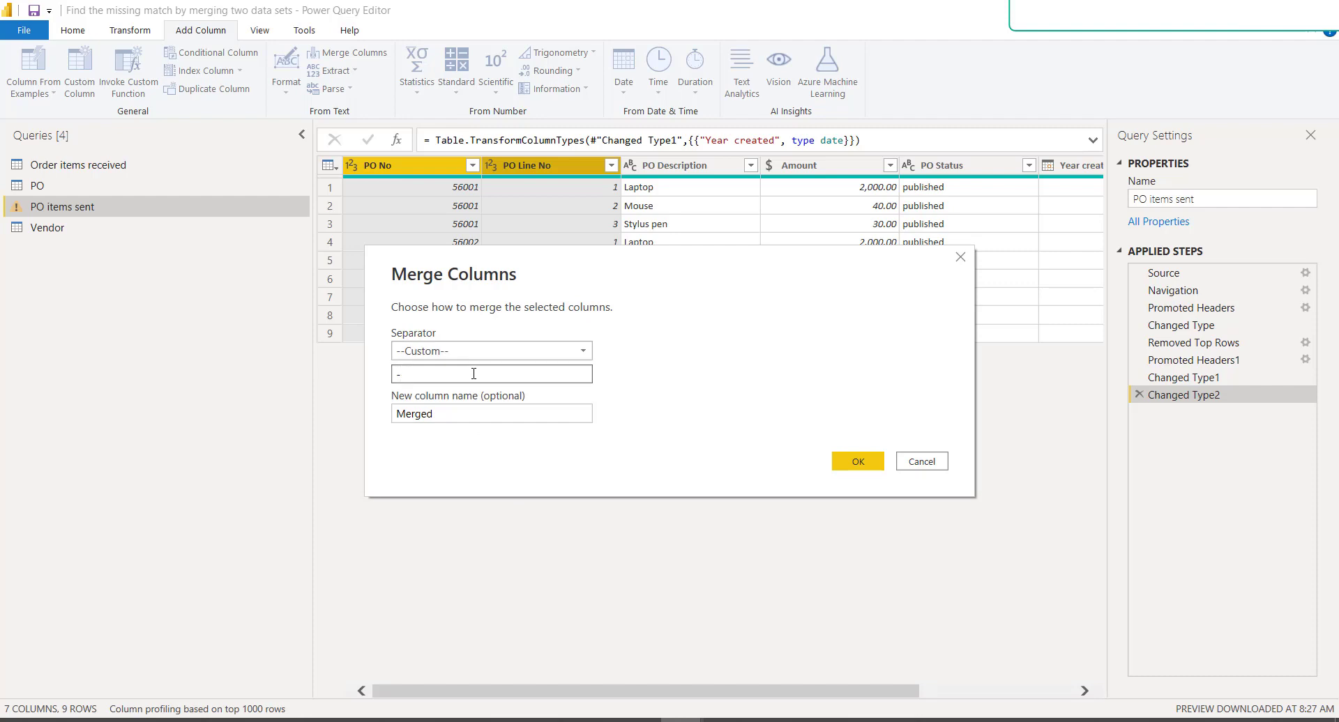
key("Tab")
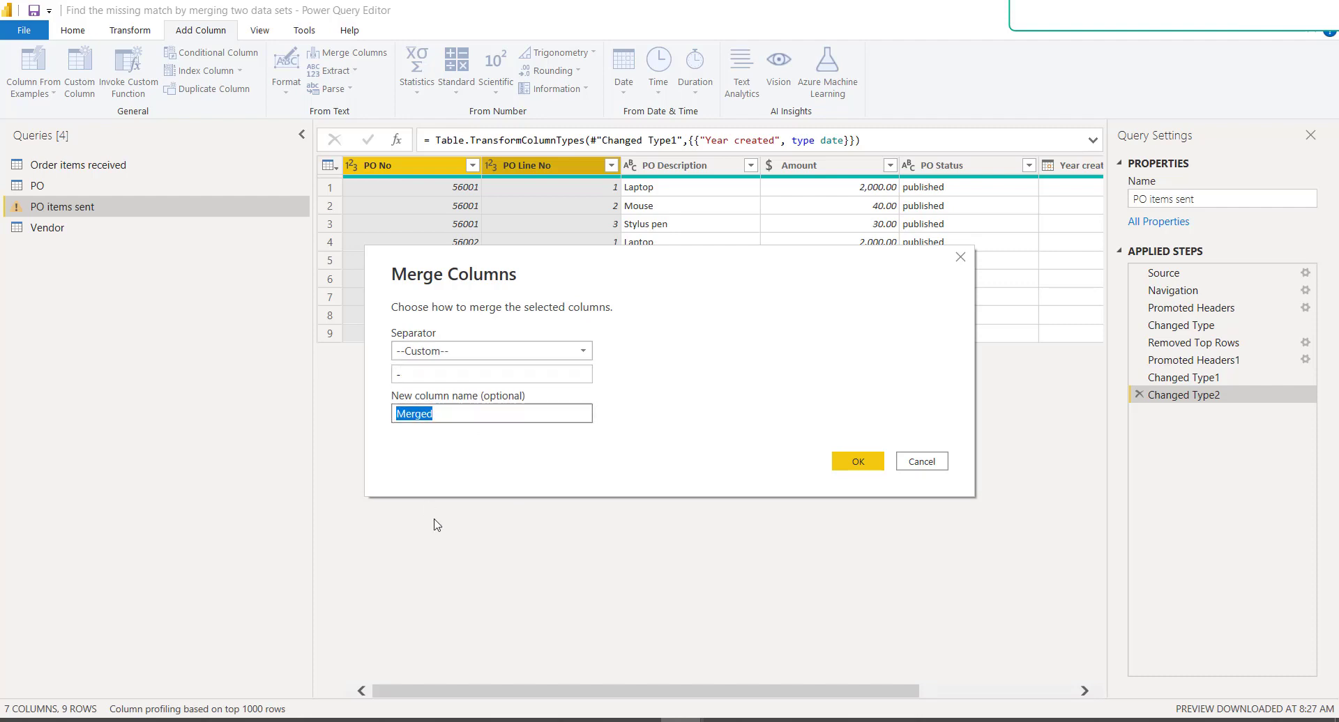
type("PO No - Line Item")
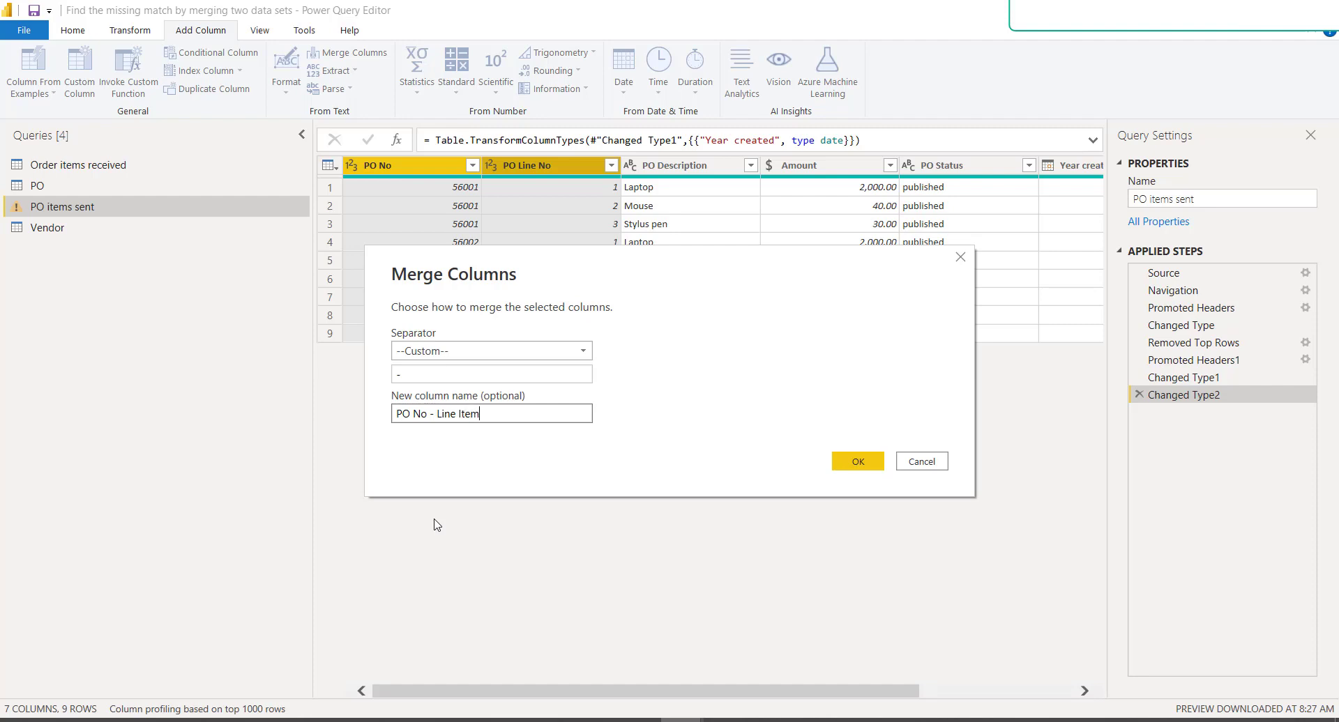
key("ctrl+a")
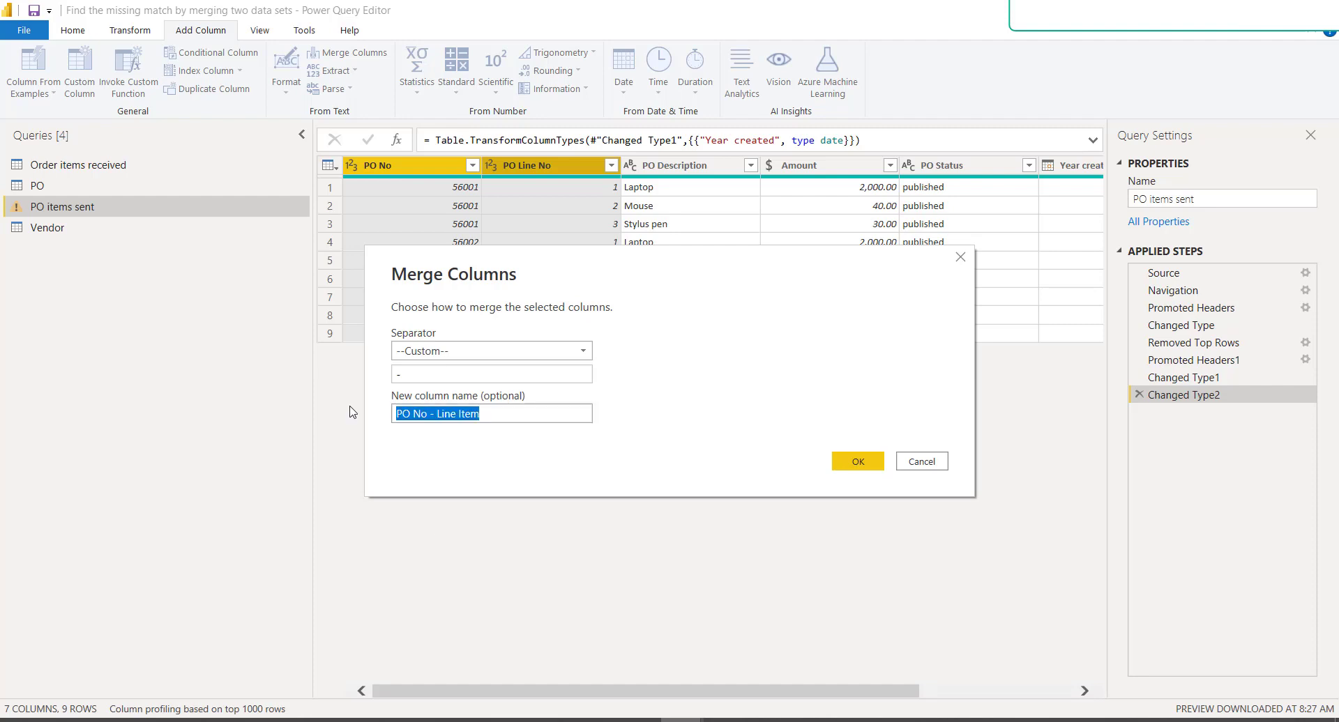
left_click(484, 459)
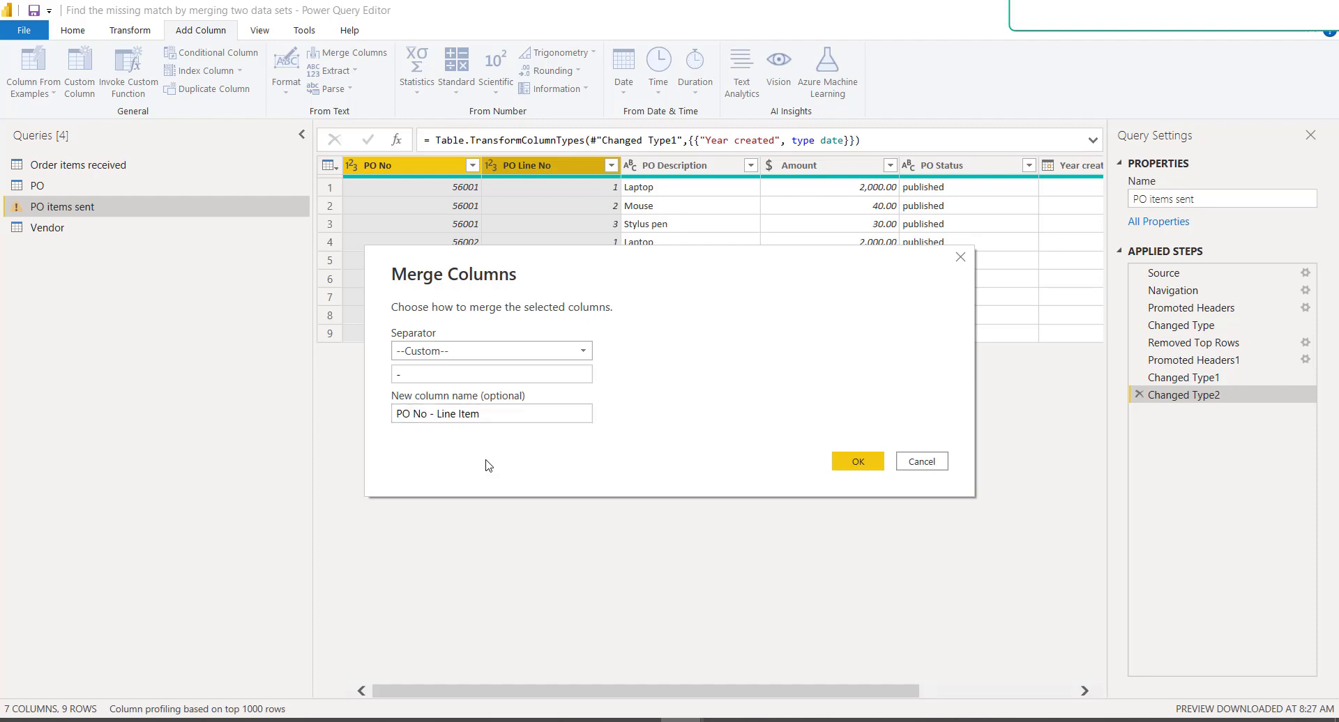
left_click(854, 462)
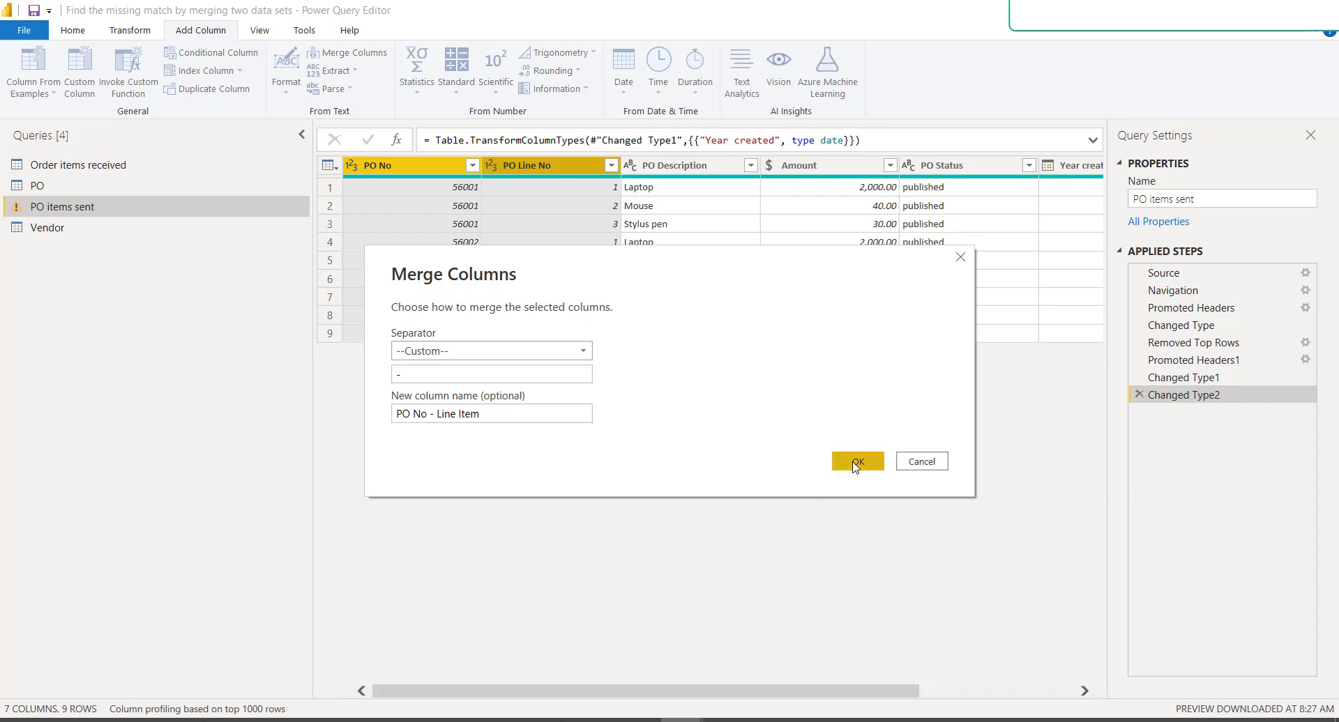
- Move the "PO No - Line Item" column to the front of the PO items sent table, before PO No
left_click_drag(628, 692, 864, 709)
left_click_drag(1042, 167, 412, 180)
left_click_drag(671, 695, 447, 694)
left_click_drag(822, 173, 445, 157)
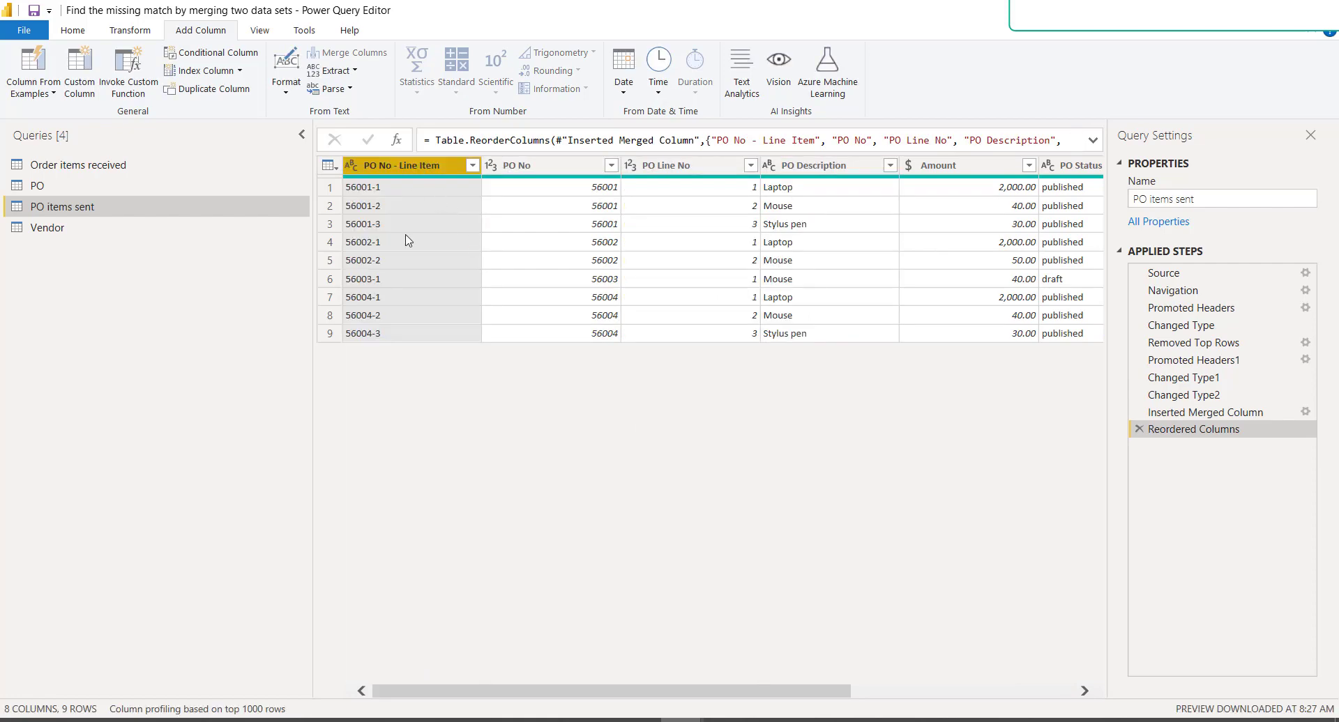
- In Order items received, merge Order No and Order Line No with "-" into a new column "PO No - Line Item" and move it first
left_click(108, 167)
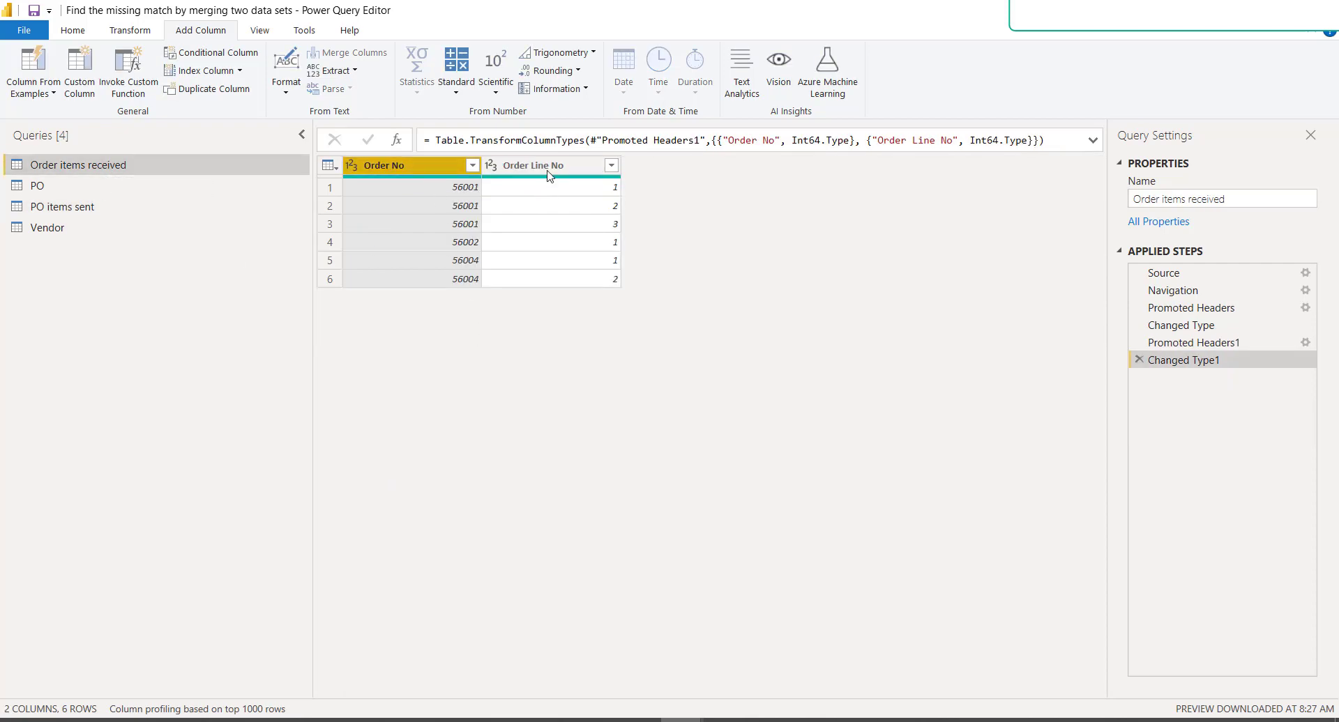
left_click(550, 169, "ctrl")
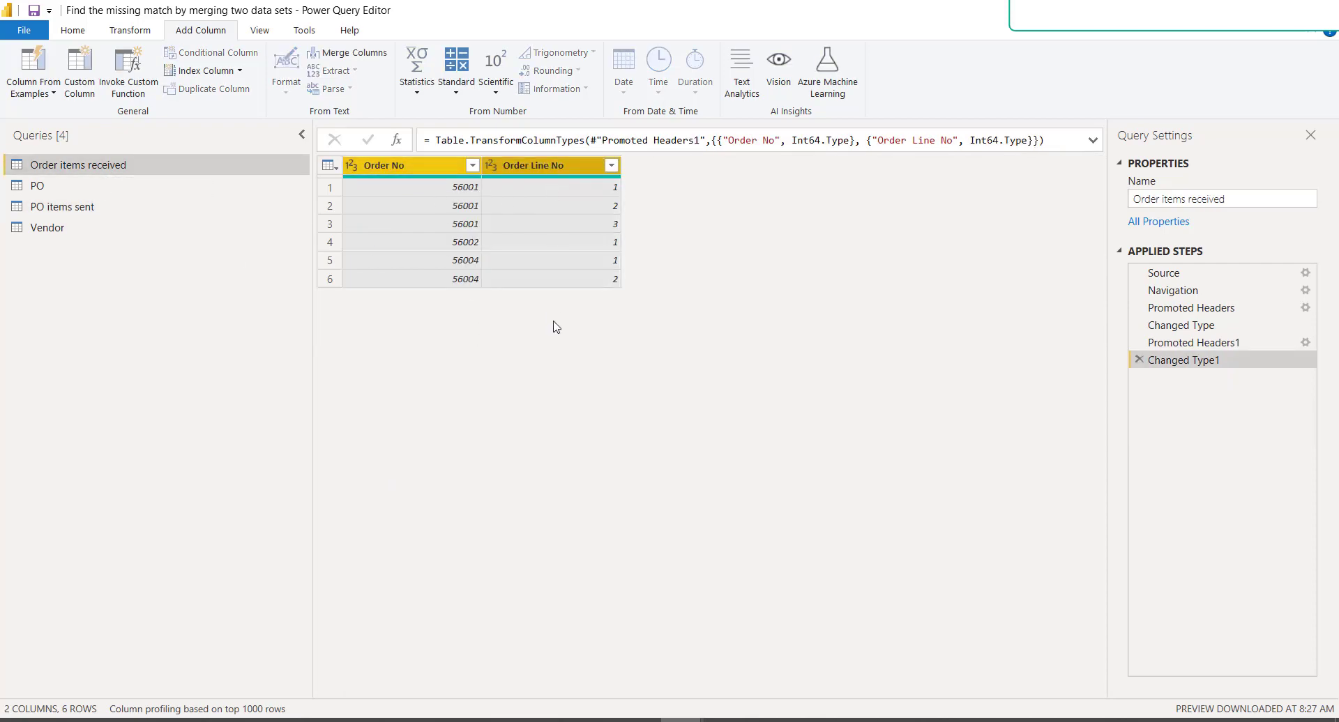
left_click(350, 53)
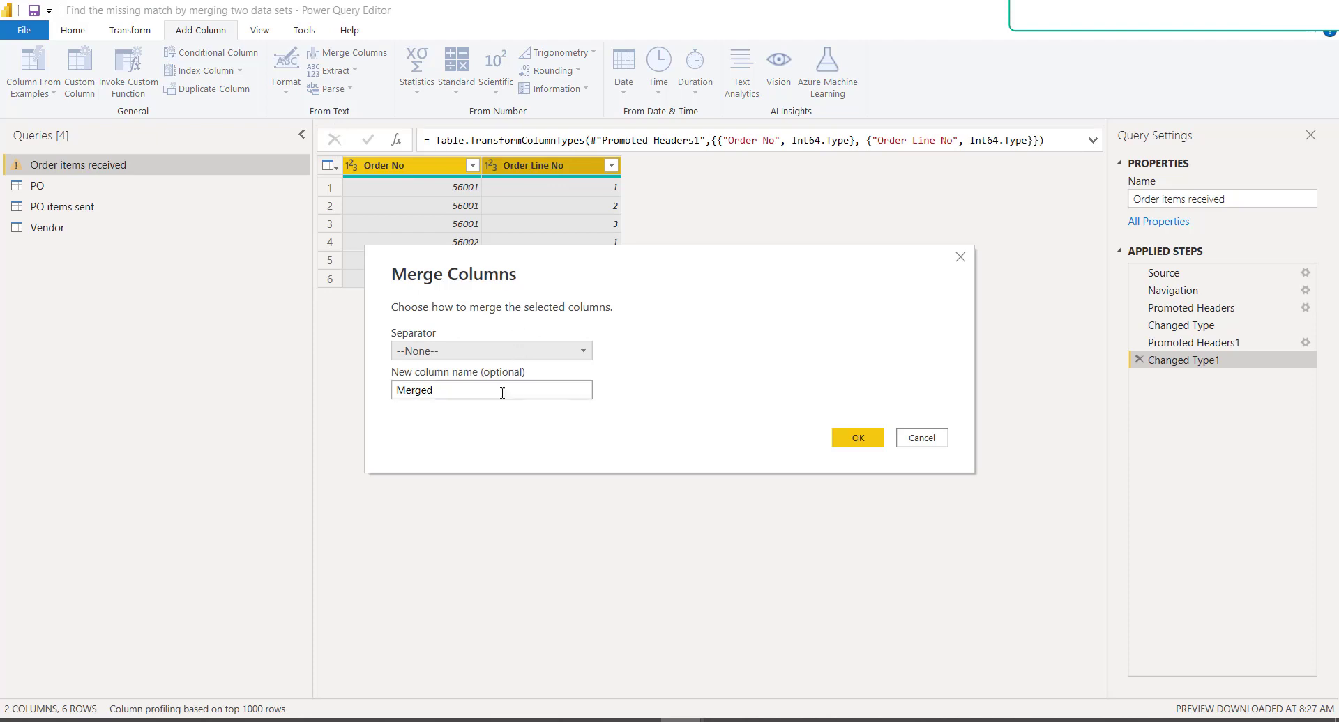
left_click(521, 352)
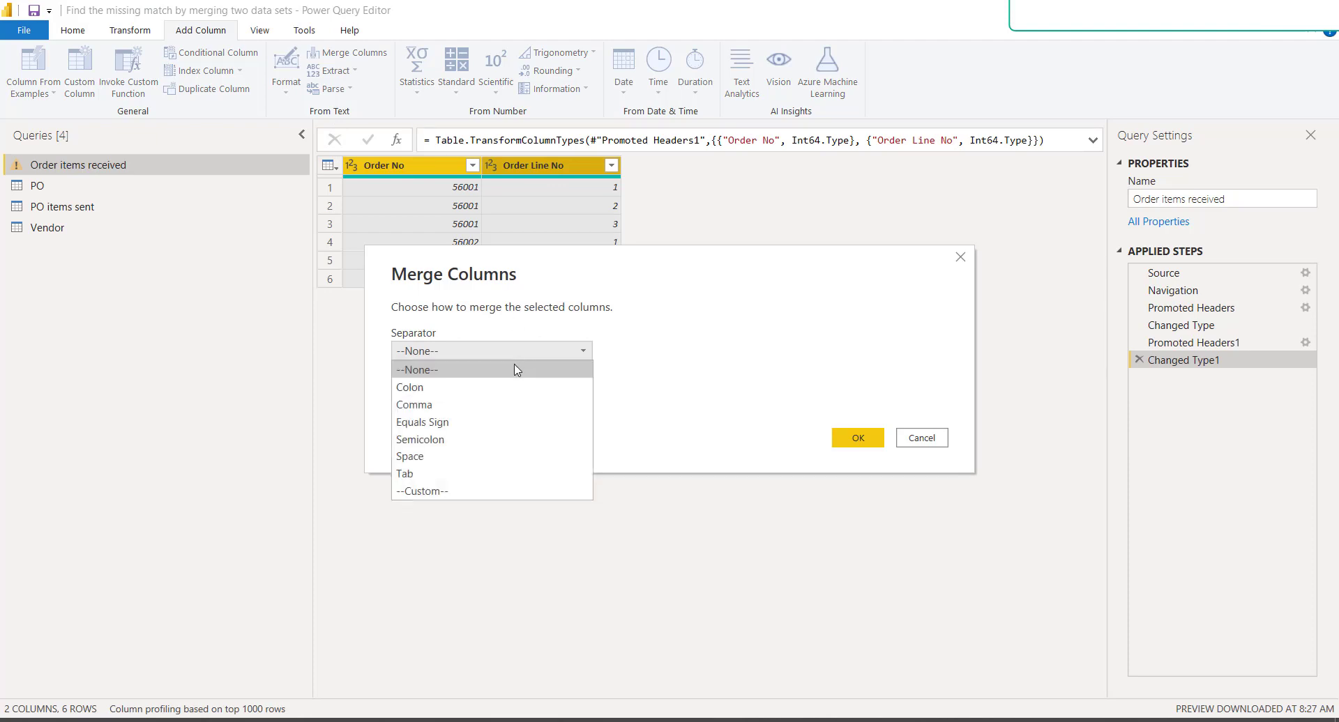
left_click(486, 492)
left_click(453, 373)
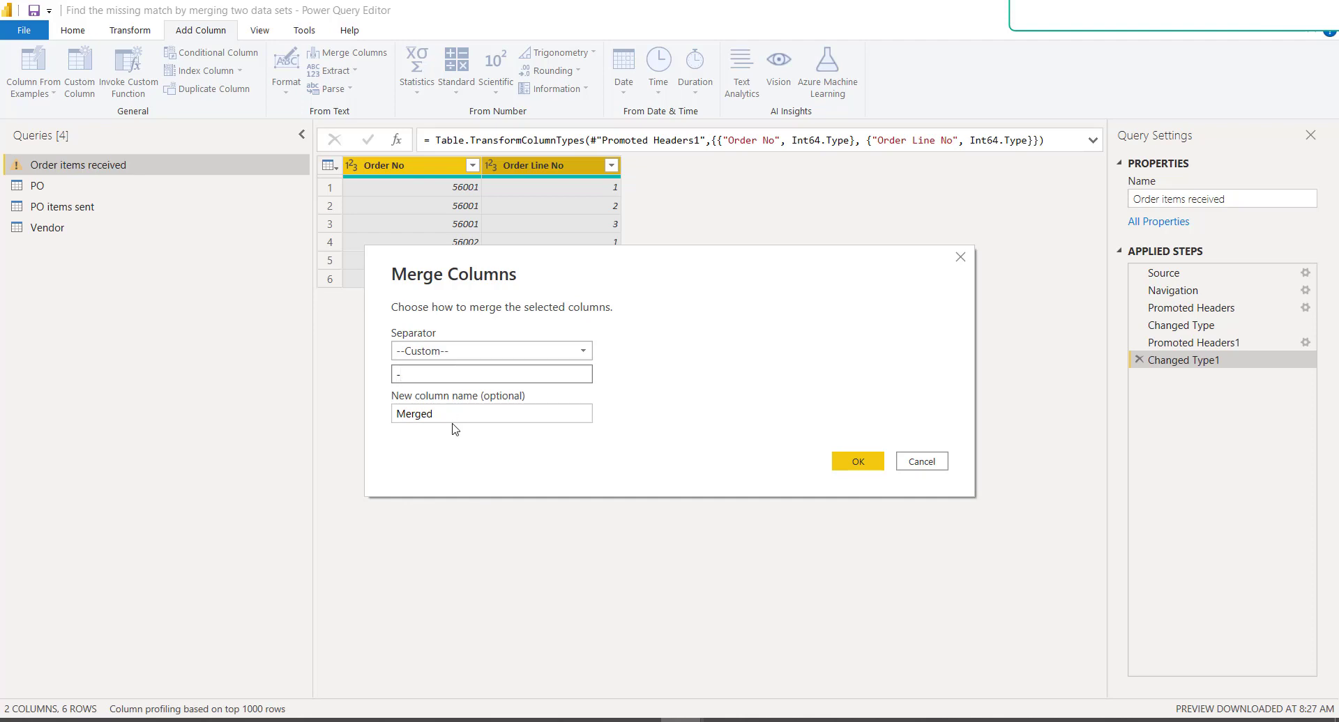
left_click_drag(453, 414, 384, 418)
type("PO No - Line Item")
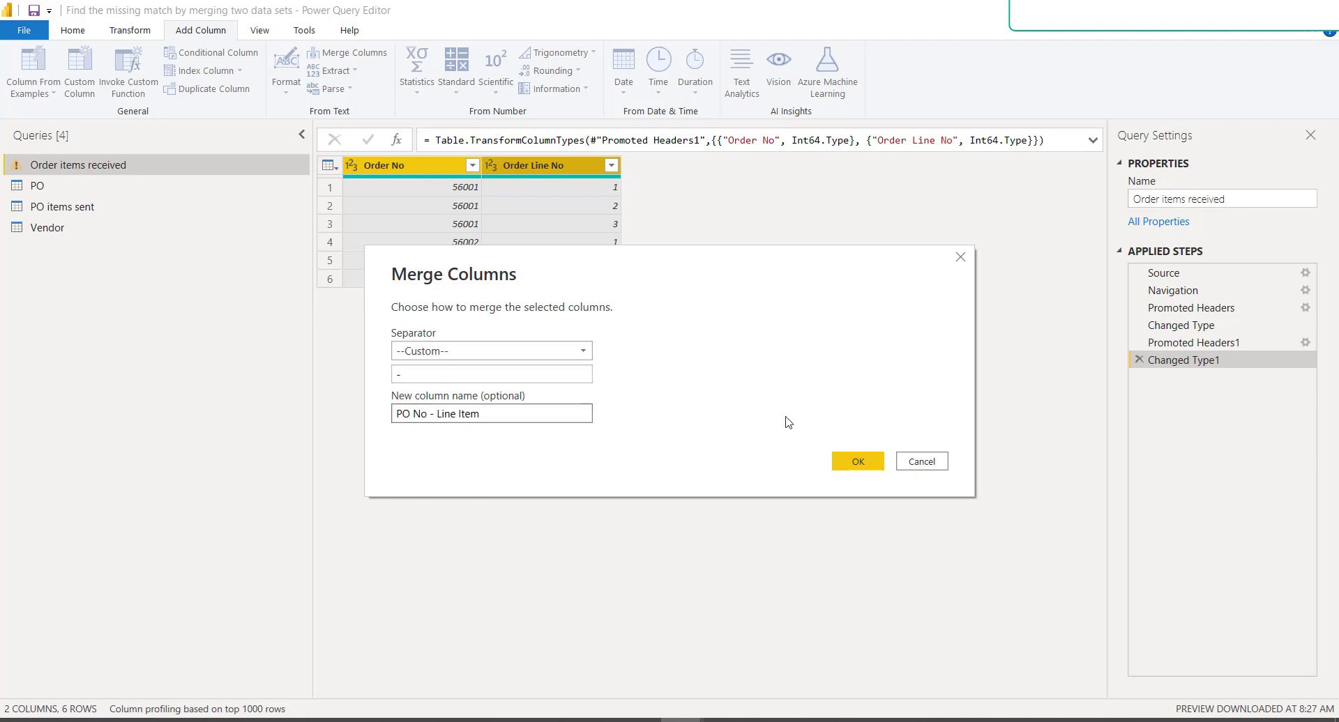
left_click(858, 462)
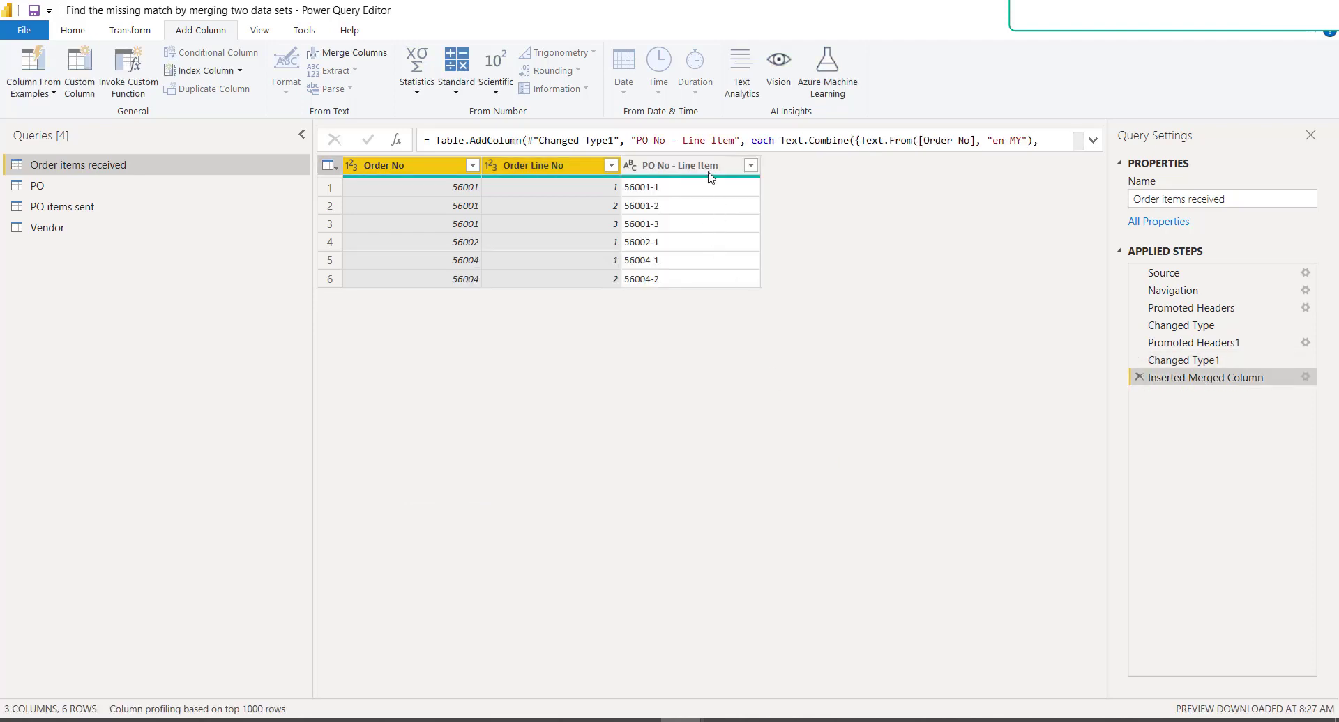
left_click_drag(711, 177, 415, 176)
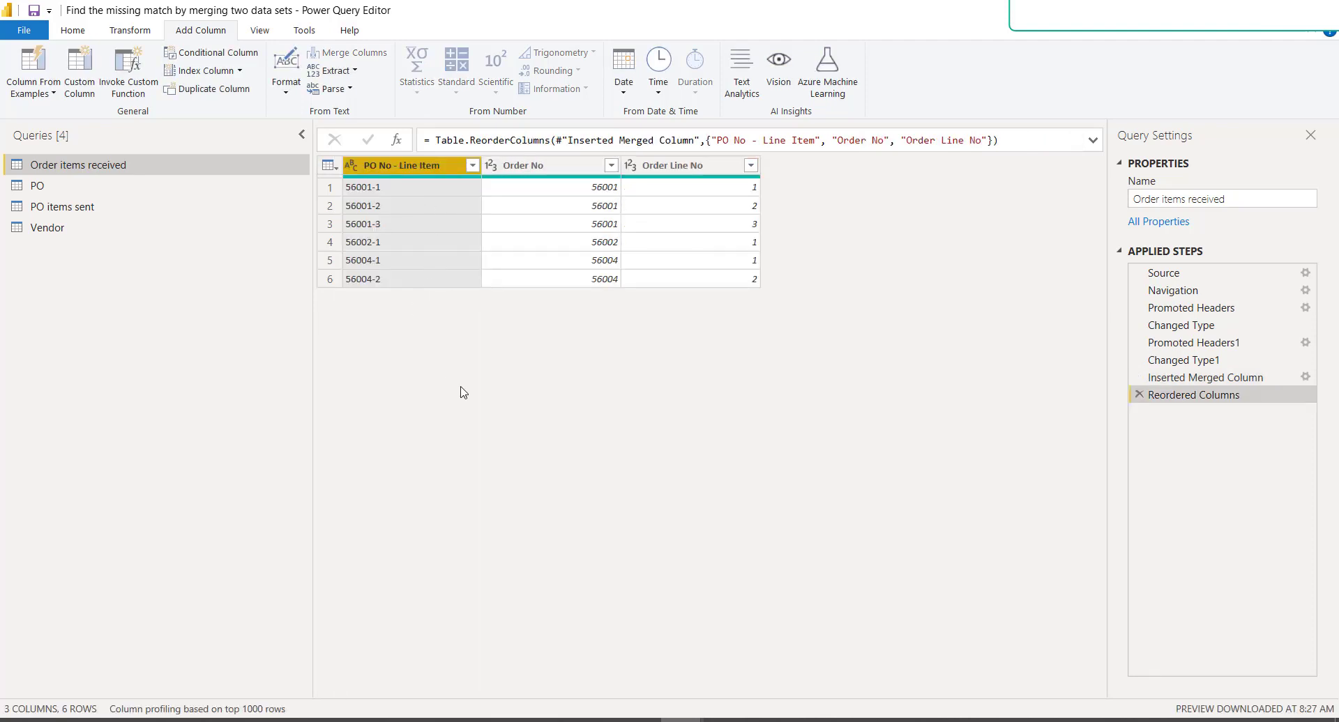
- Switch to Excel, apply strikethrough to "Create unique id" on the Guide sheet, and return to Power Query
key("alt+Tab")
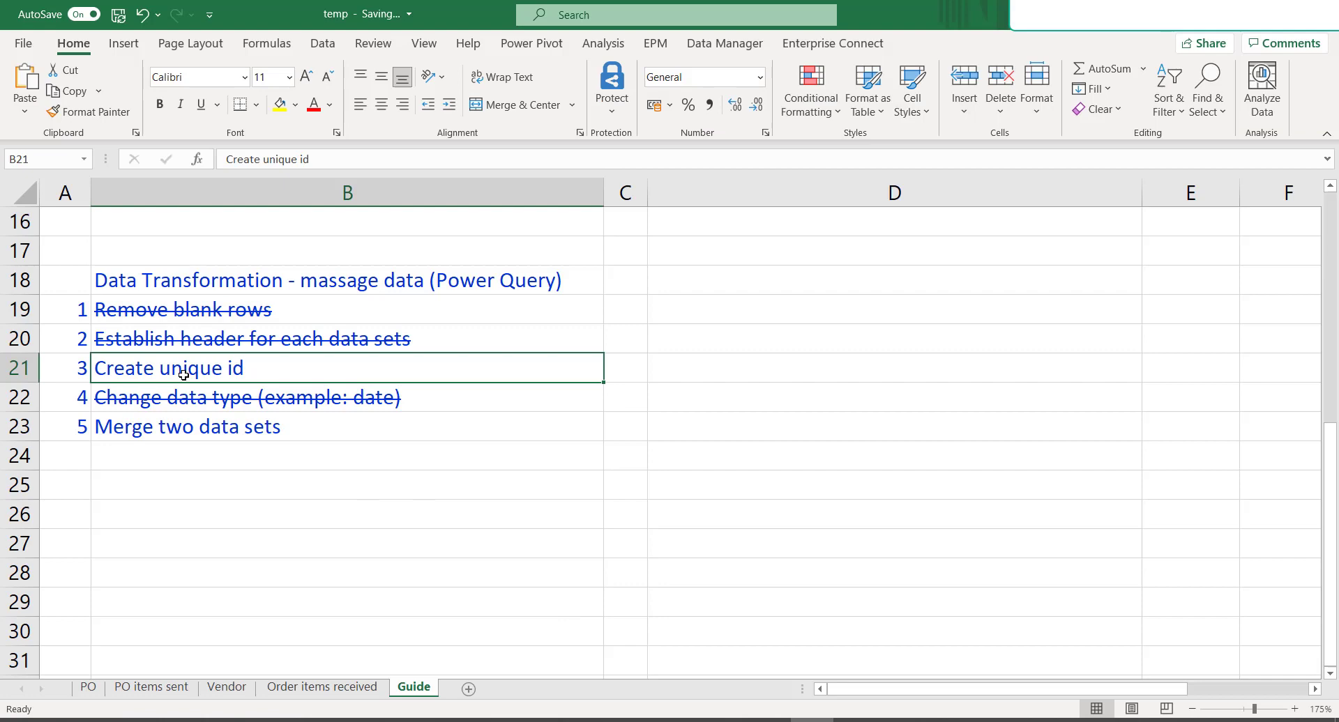
left_click(295, 330)
left_click(269, 370)
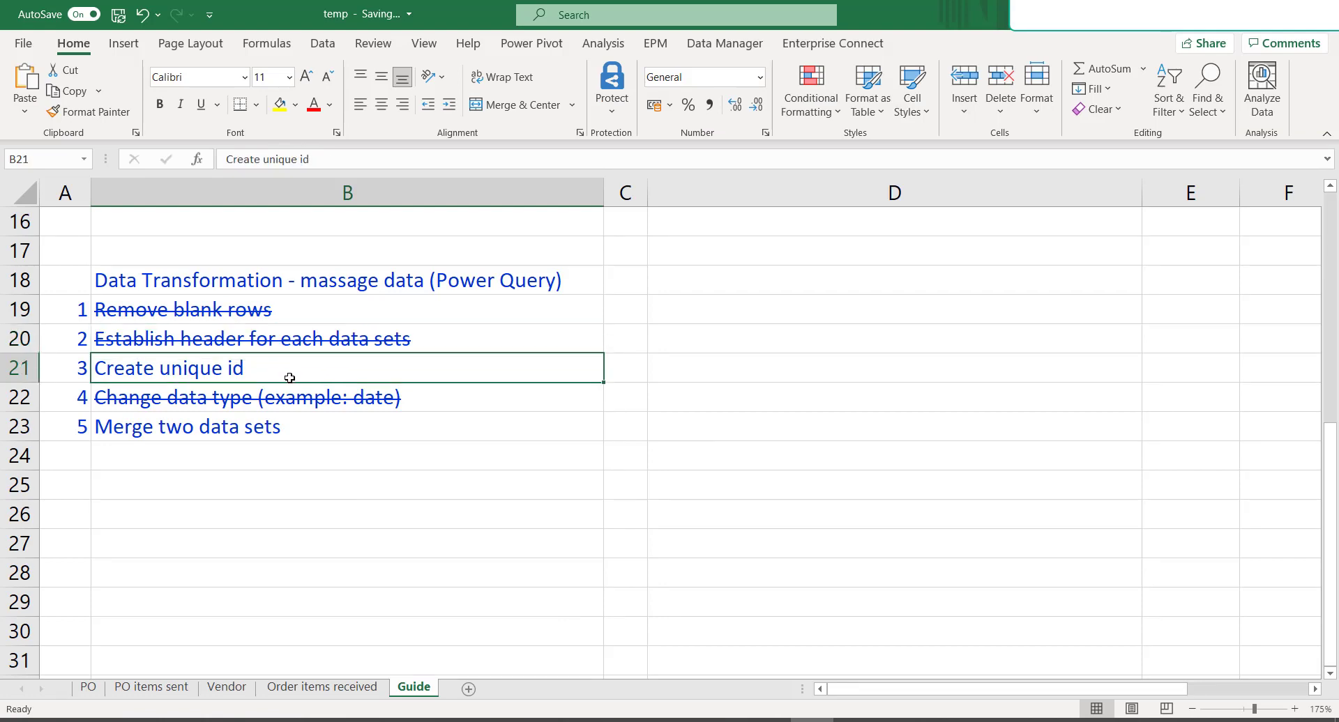
left_click(336, 133)
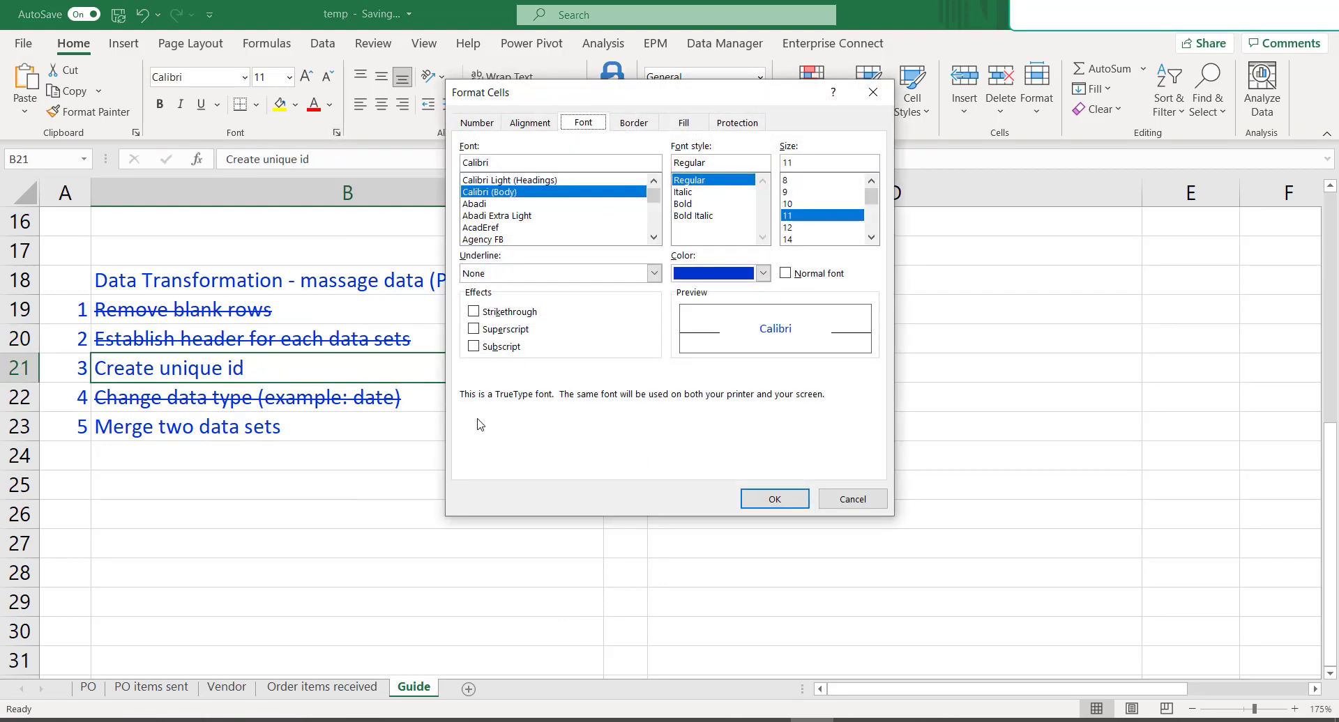
left_click(508, 313)
left_click(773, 498)
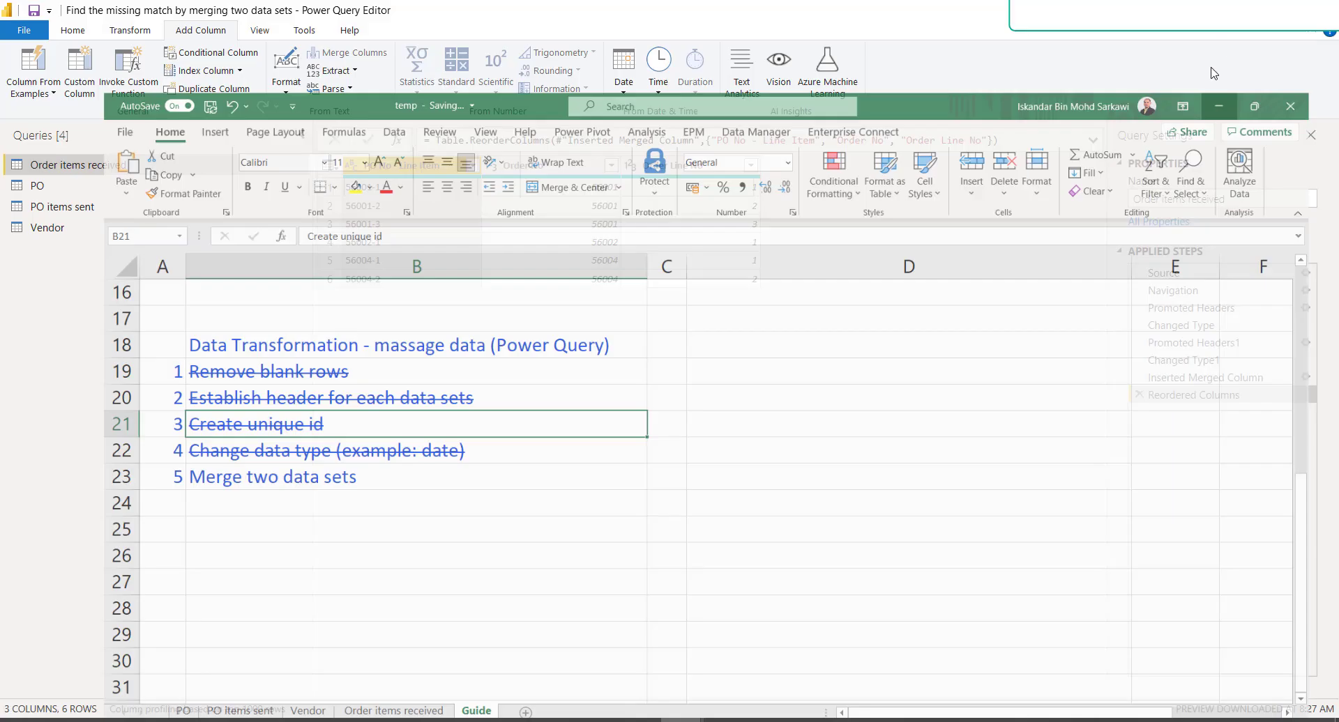
left_click(1241, 14)
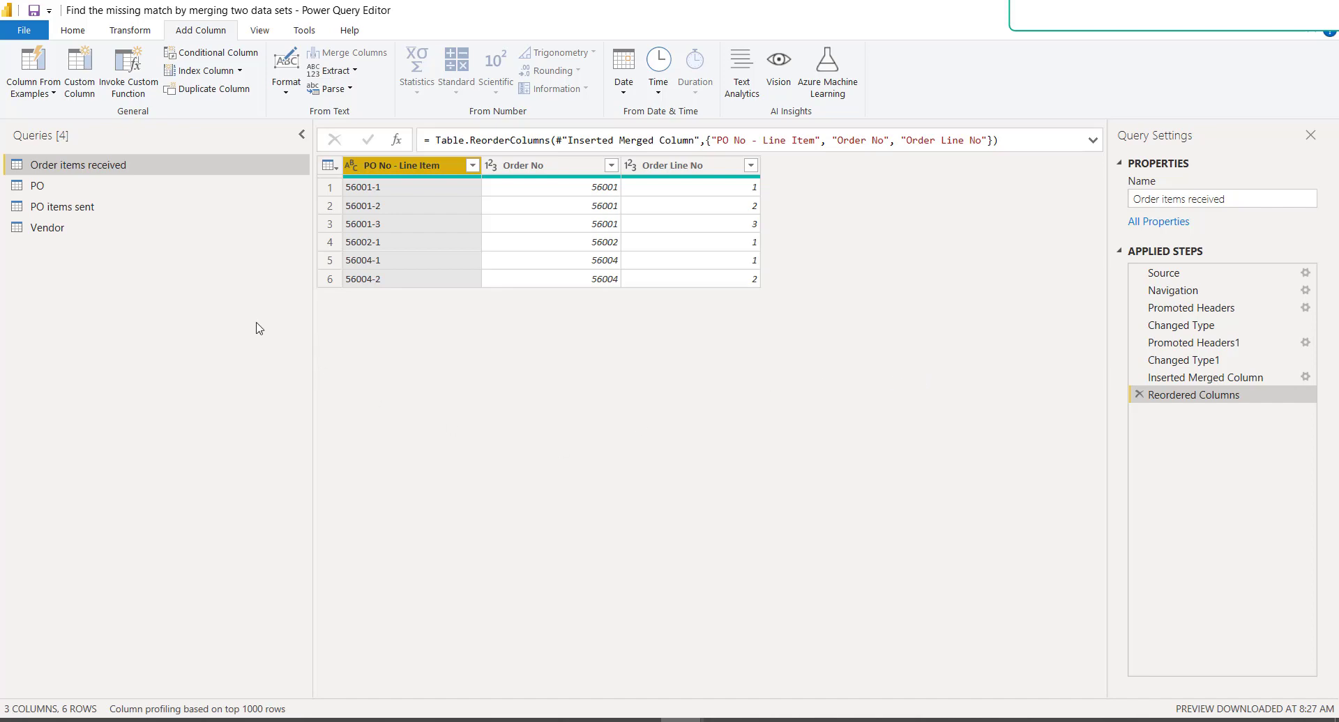
- Review the prepared queries, select Order items received and PO items sent together, and open Merge Queries as New
left_click(70, 209)
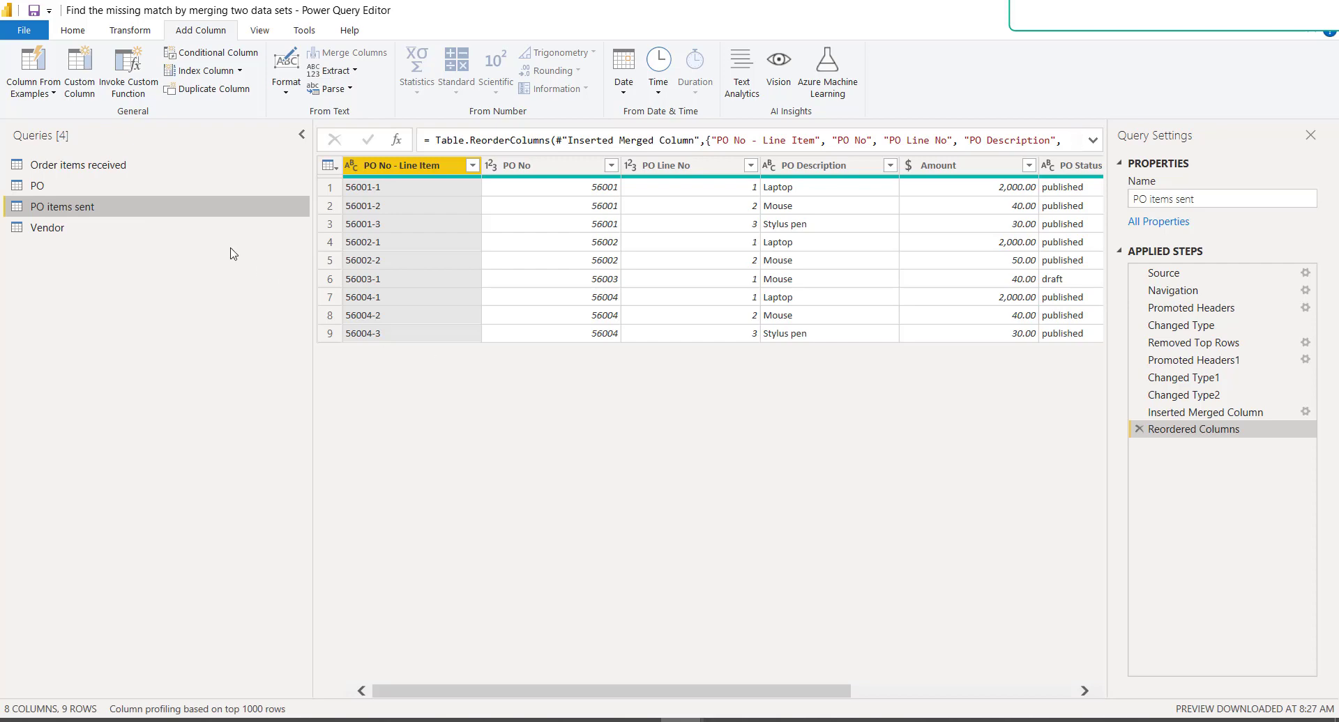
left_click(106, 172)
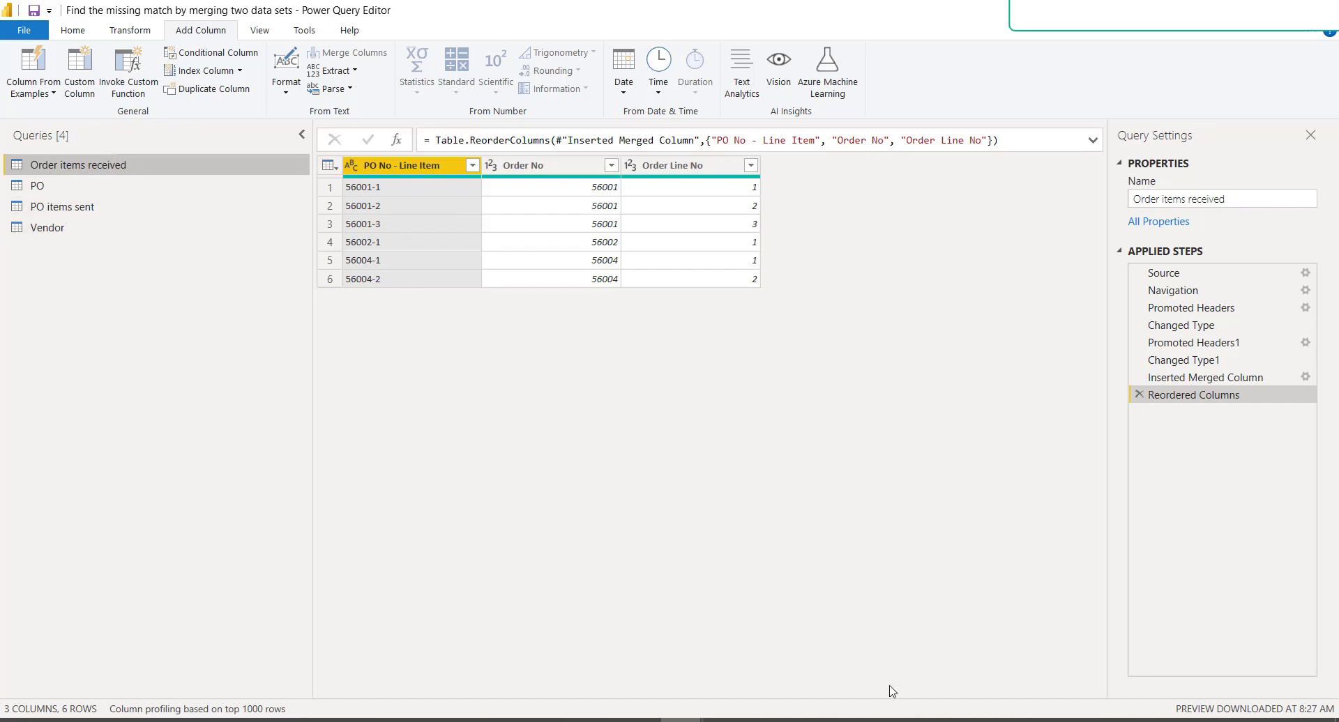
left_click(42, 228)
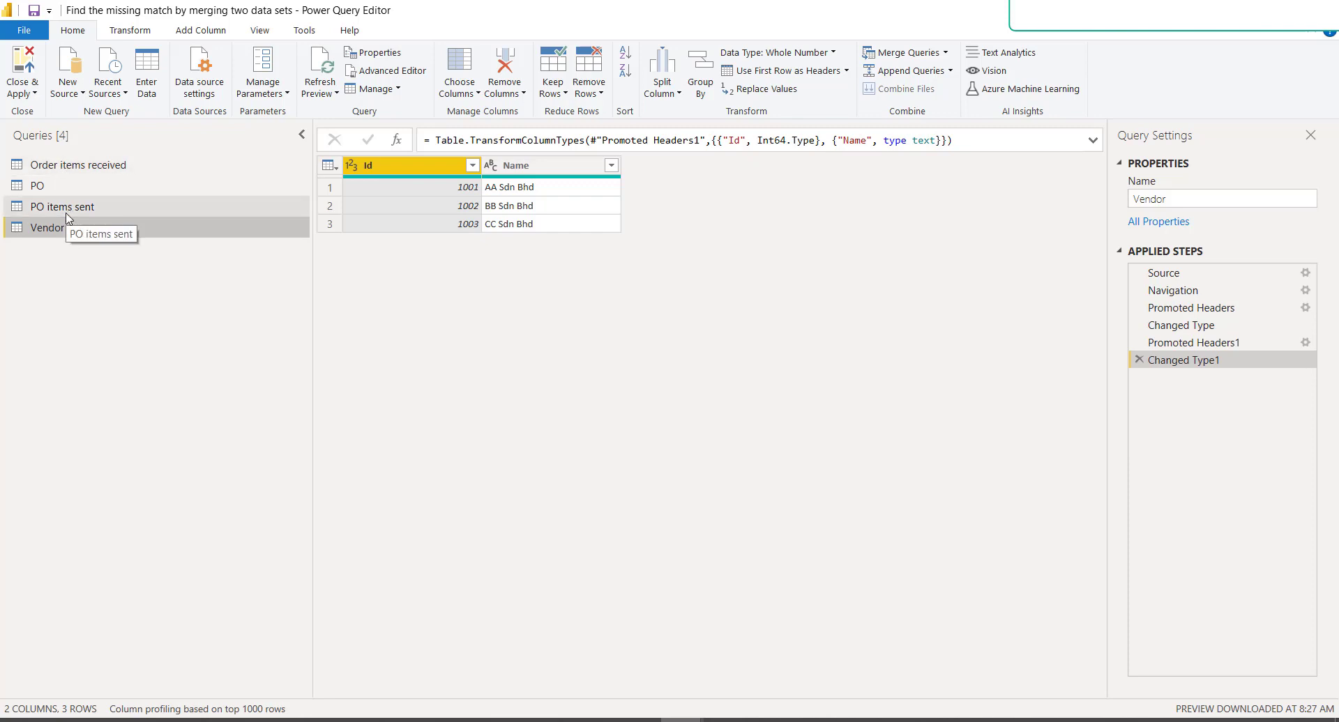
left_click(107, 172)
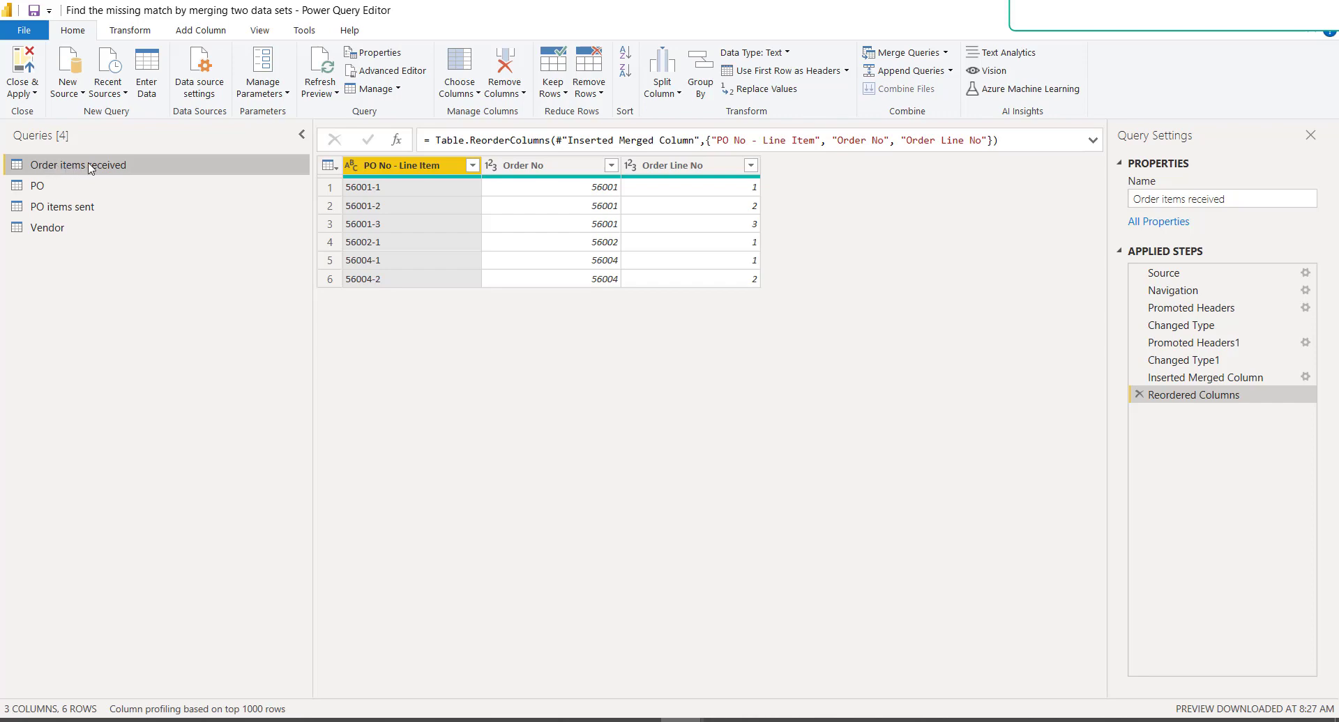
left_click(65, 209)
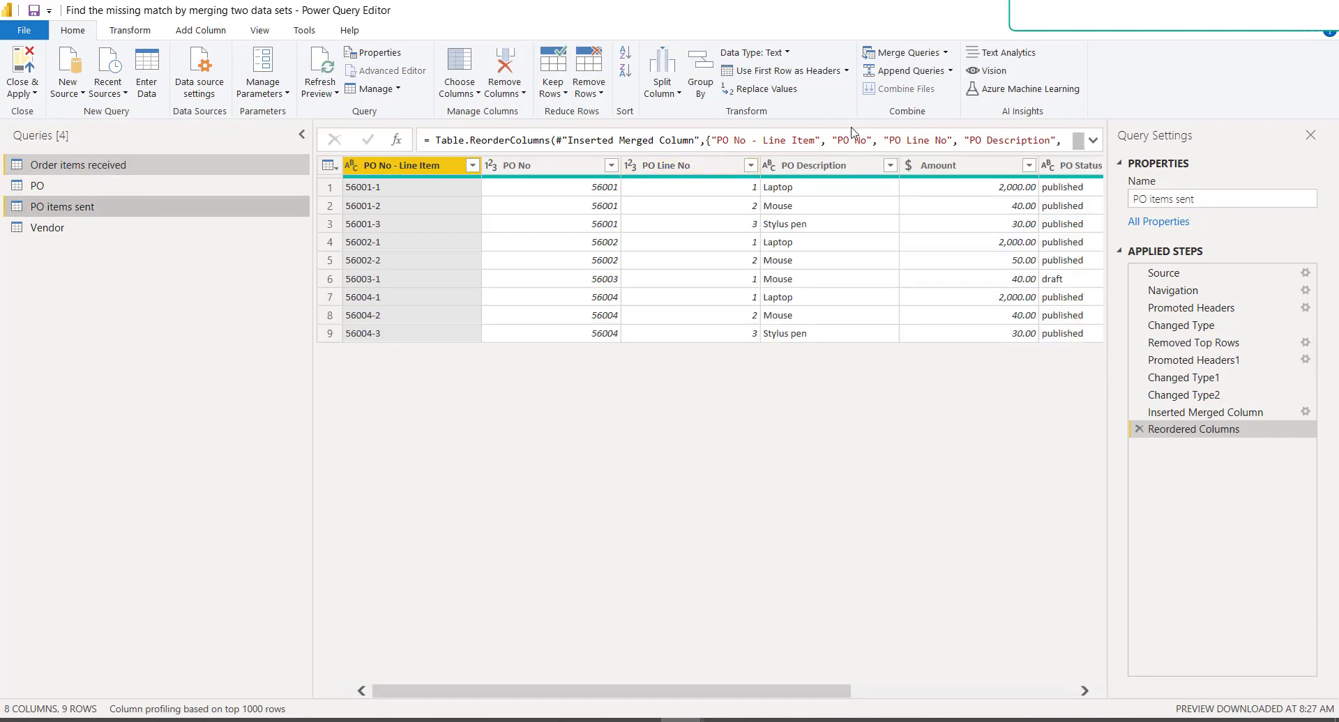
left_click(945, 52)
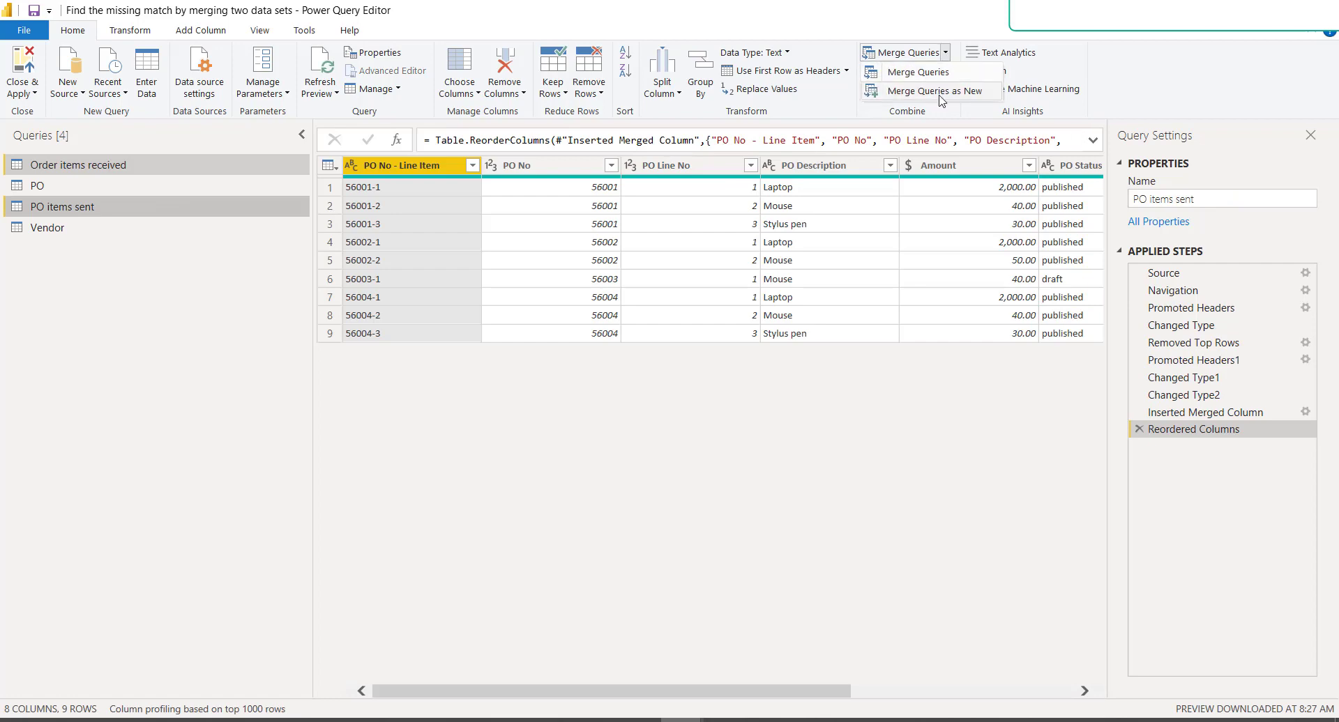
left_click(941, 72)
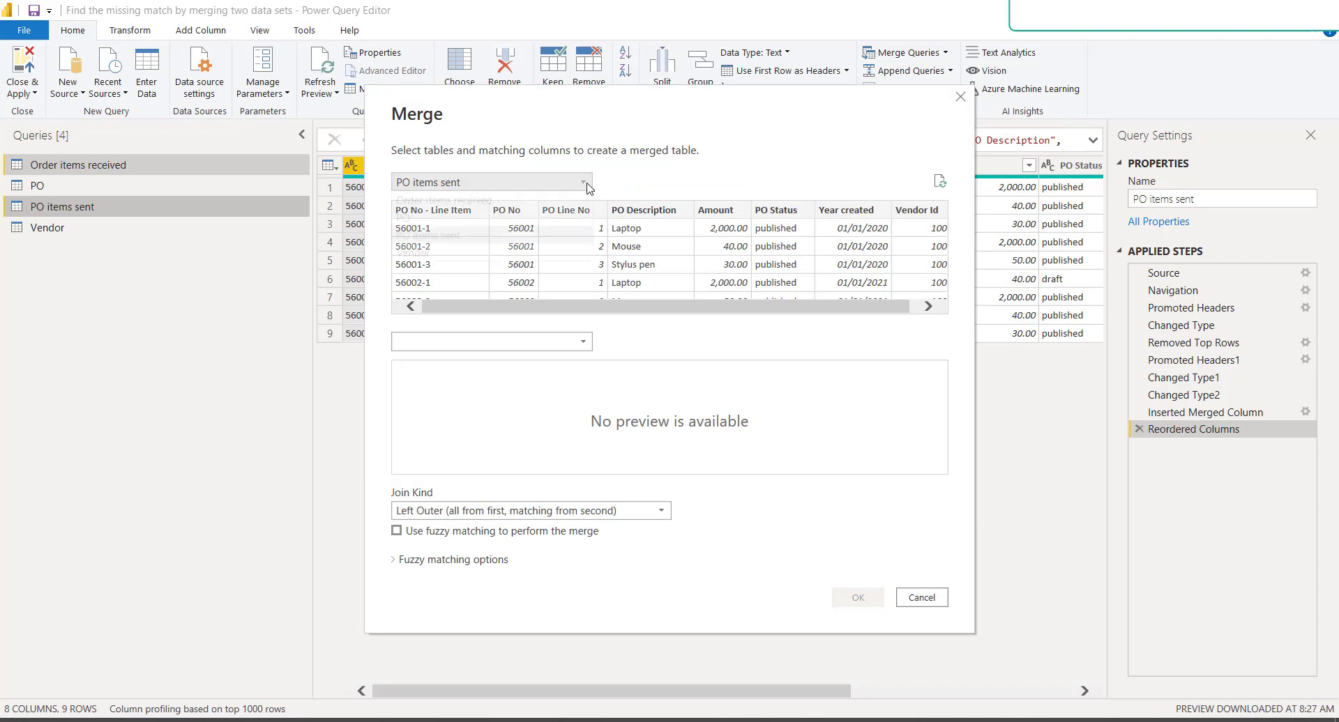
- Merge PO items sent with Order items received as a Left Outer join, matching on PO No - Line Item in both tables
left_click(583, 183)
left_click(542, 241)
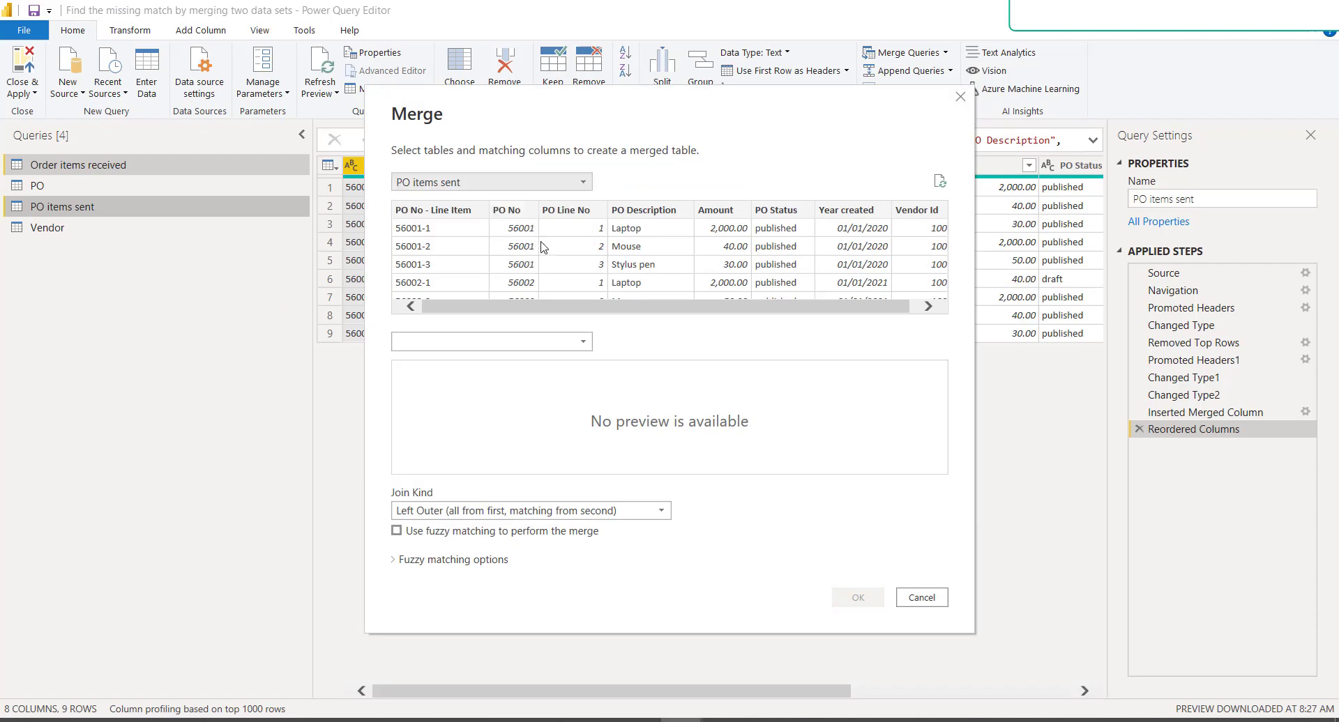
left_click(583, 341)
left_click(562, 361)
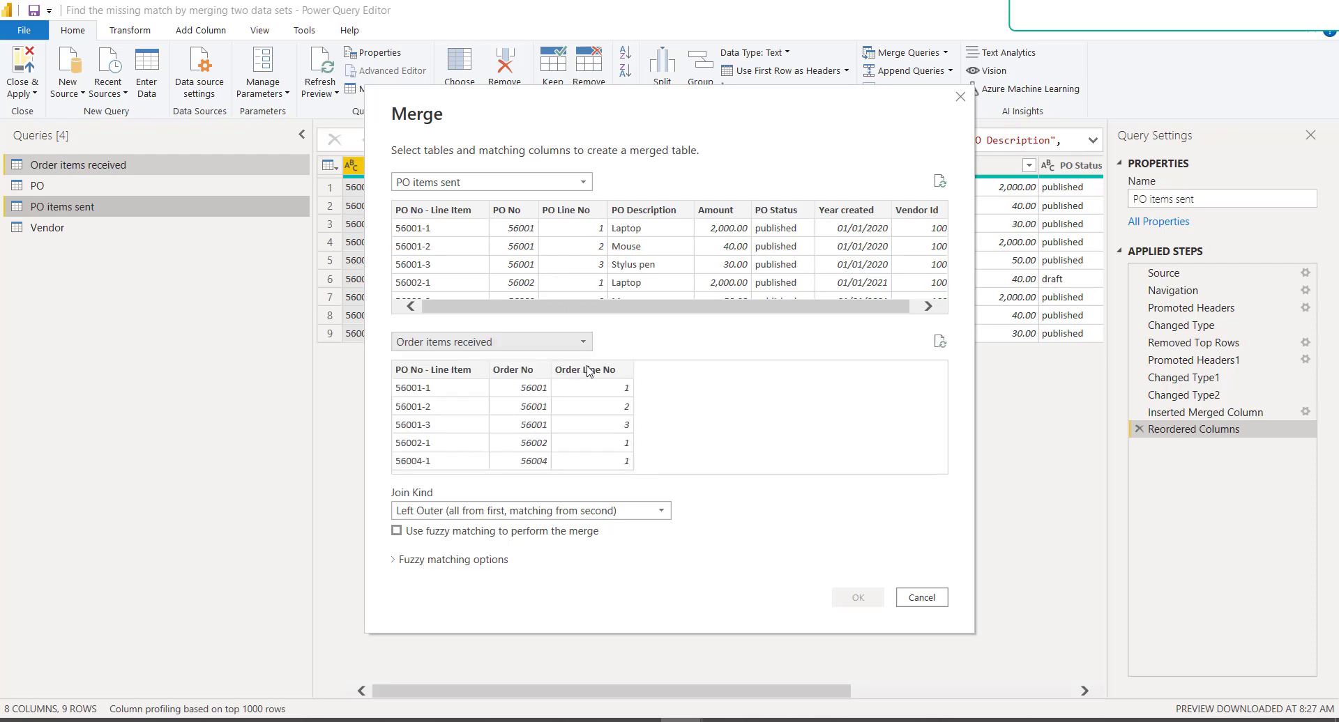
left_click(427, 211)
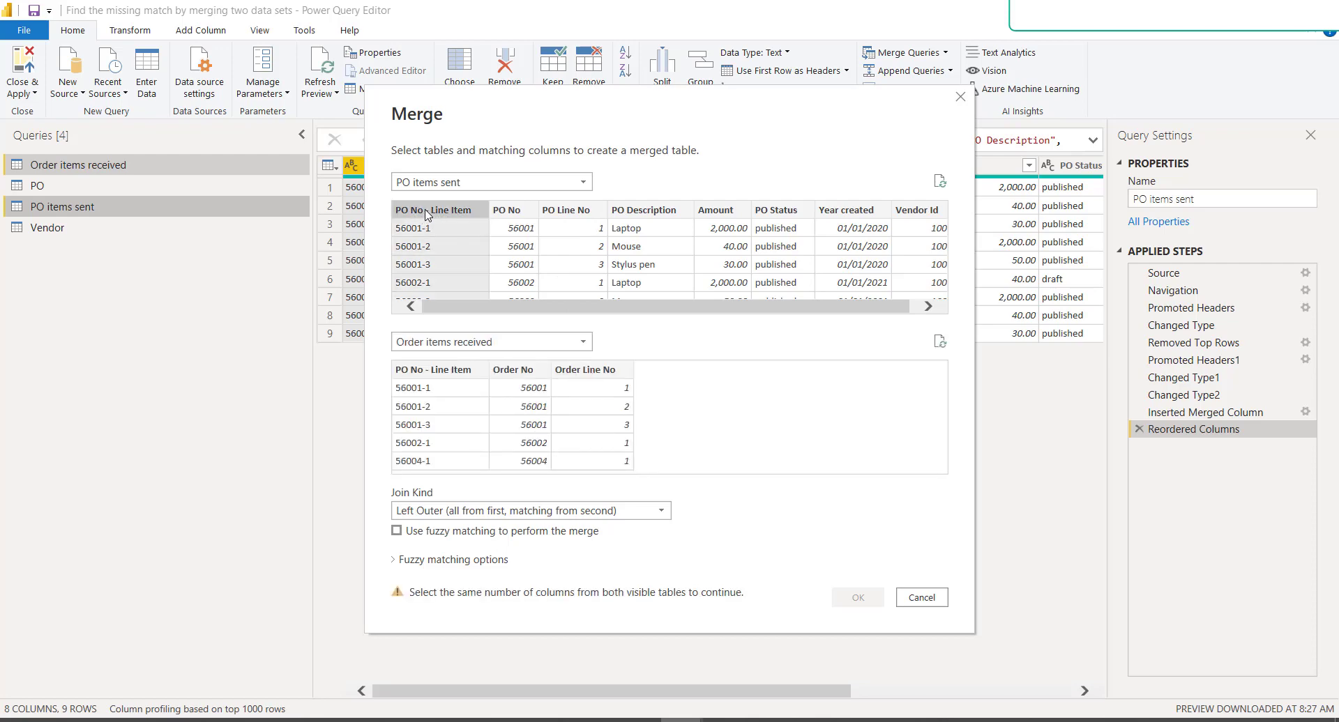
left_click(429, 371)
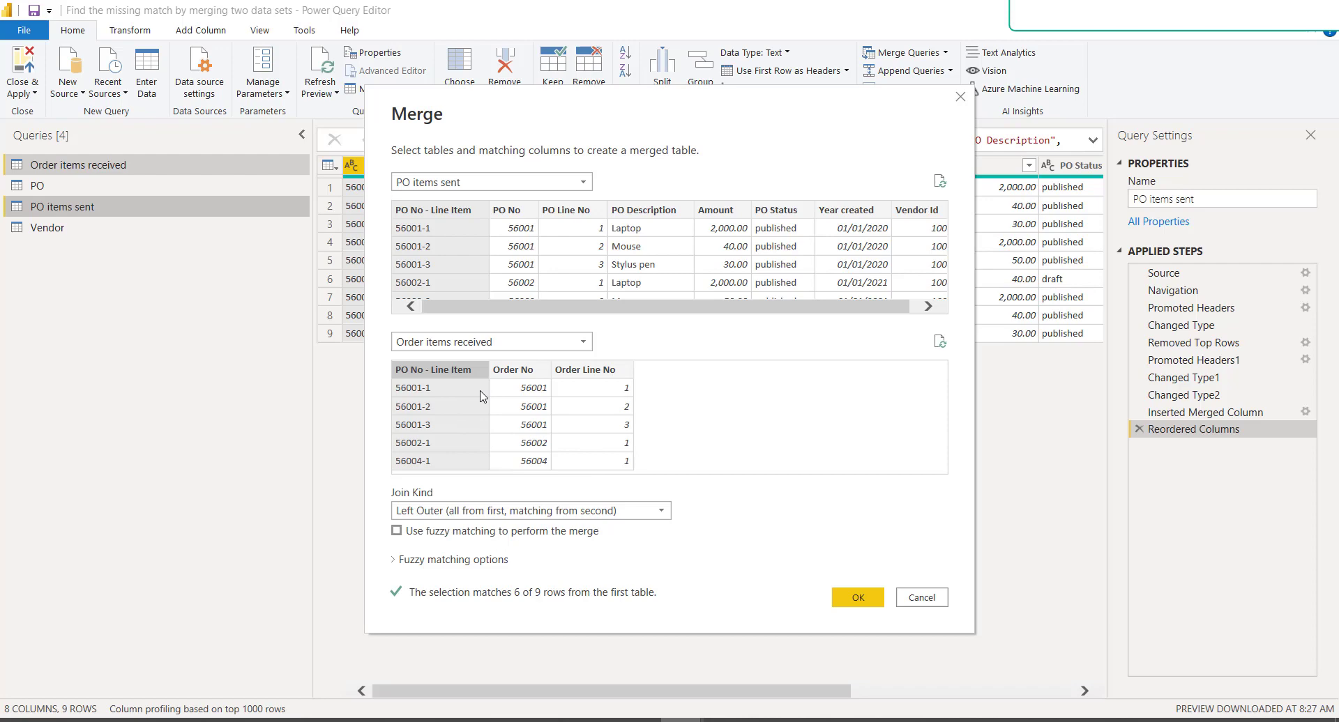
left_click(859, 600)
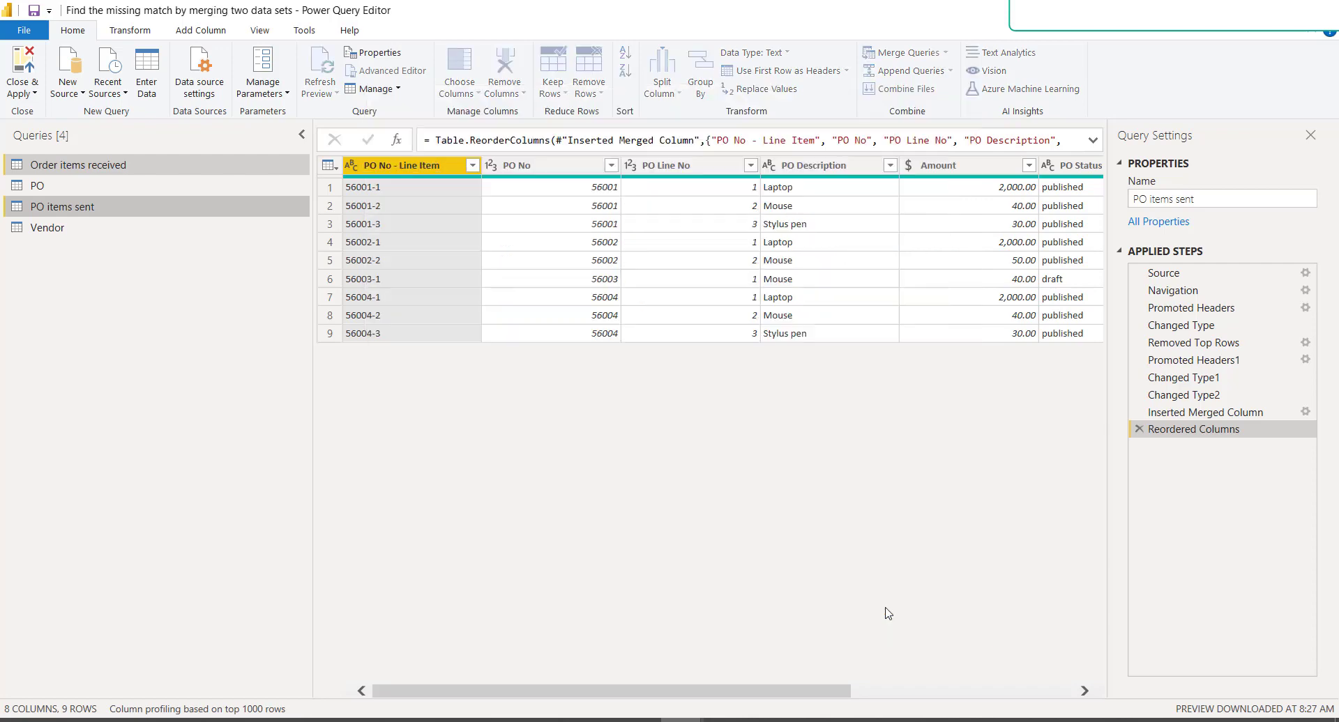
- In the Merge1 query, expand all columns of Order items received, using the original column name as prefix
left_click(53, 251)
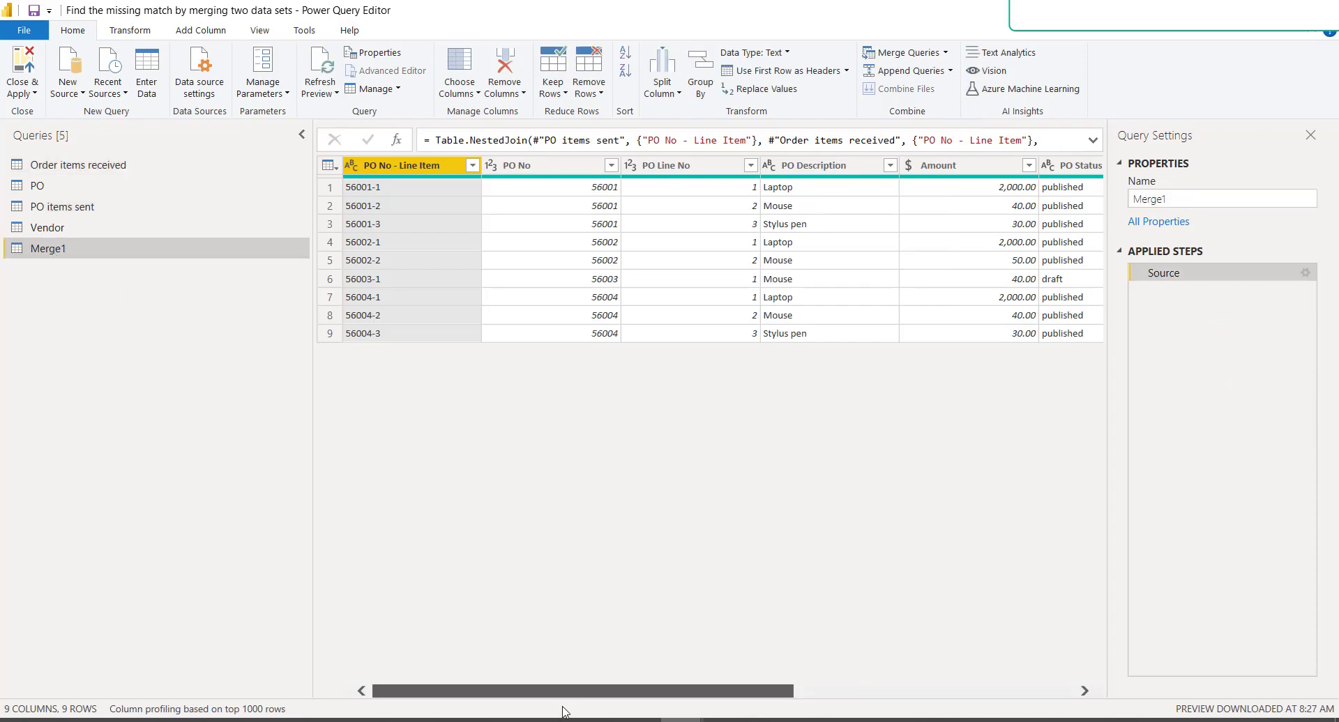
scroll(884, 245, "right", 5)
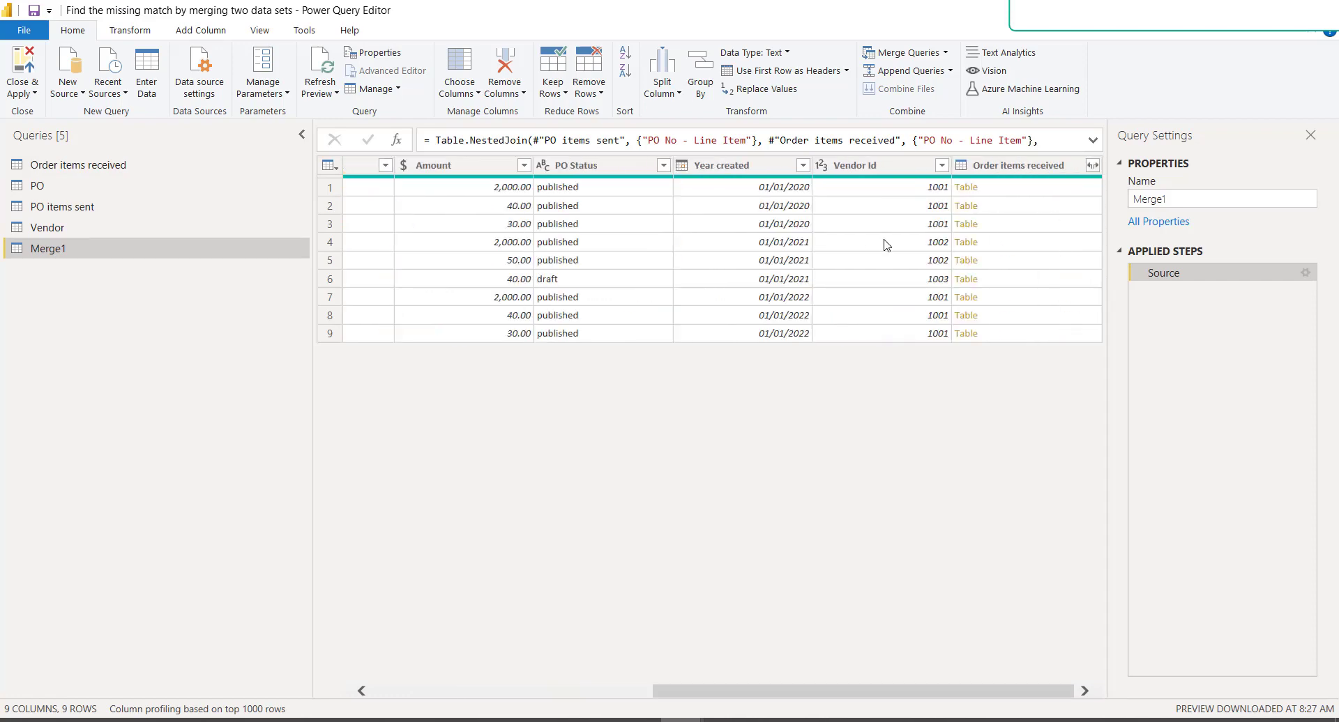
left_click(1092, 166)
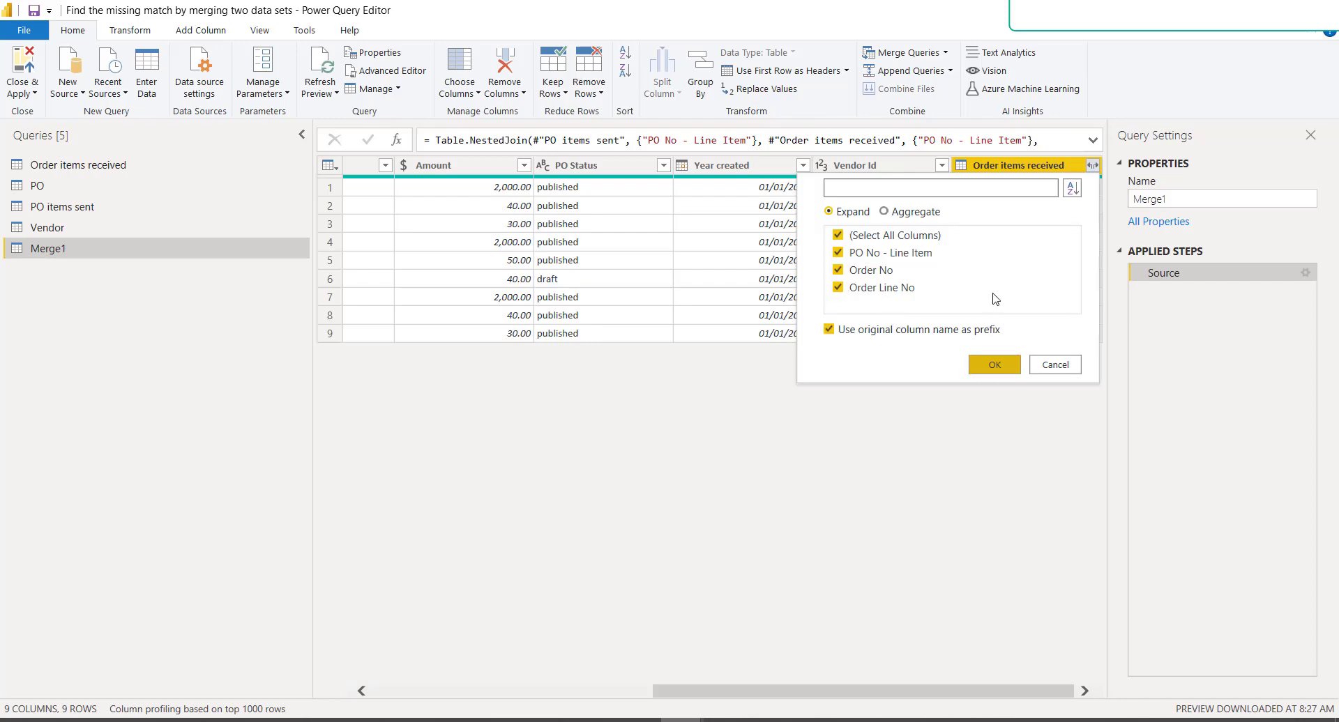
left_click(993, 365)
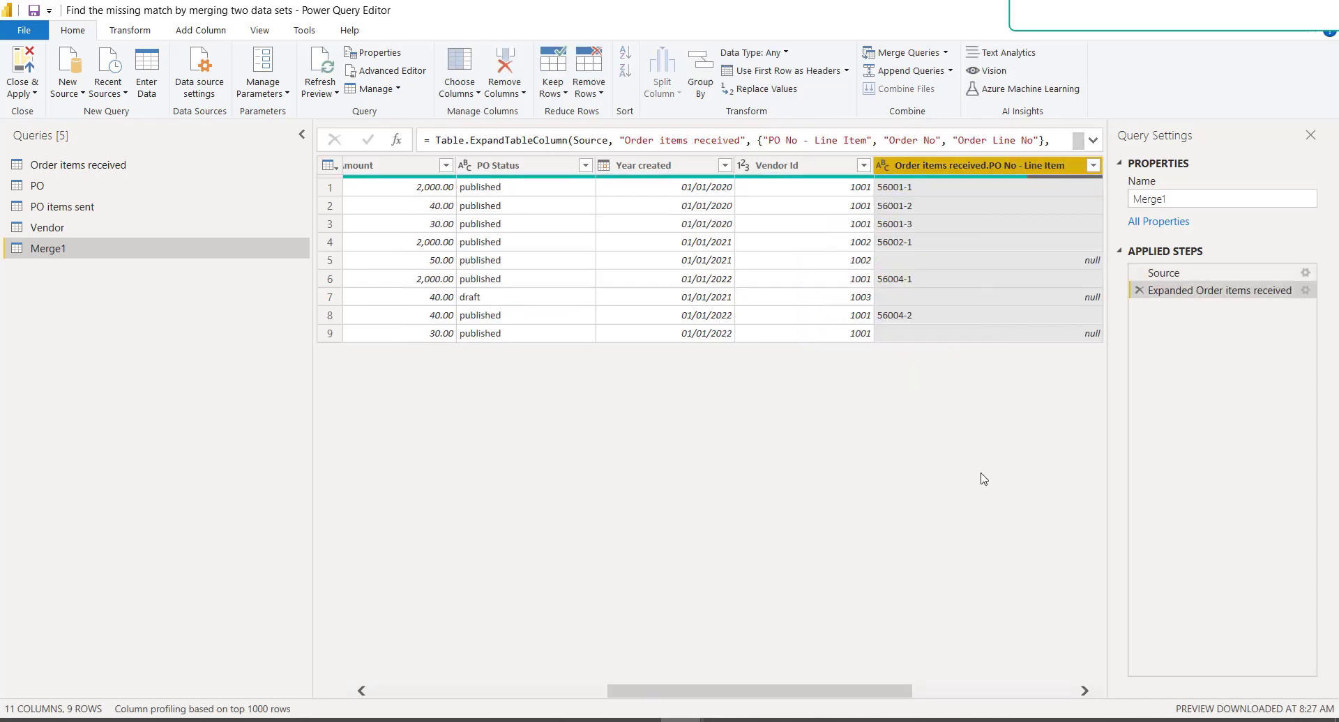
- Remove the Order items received.Order No and Order items received.Order Line No columns from Merge1
left_click_drag(799, 694, 959, 709)
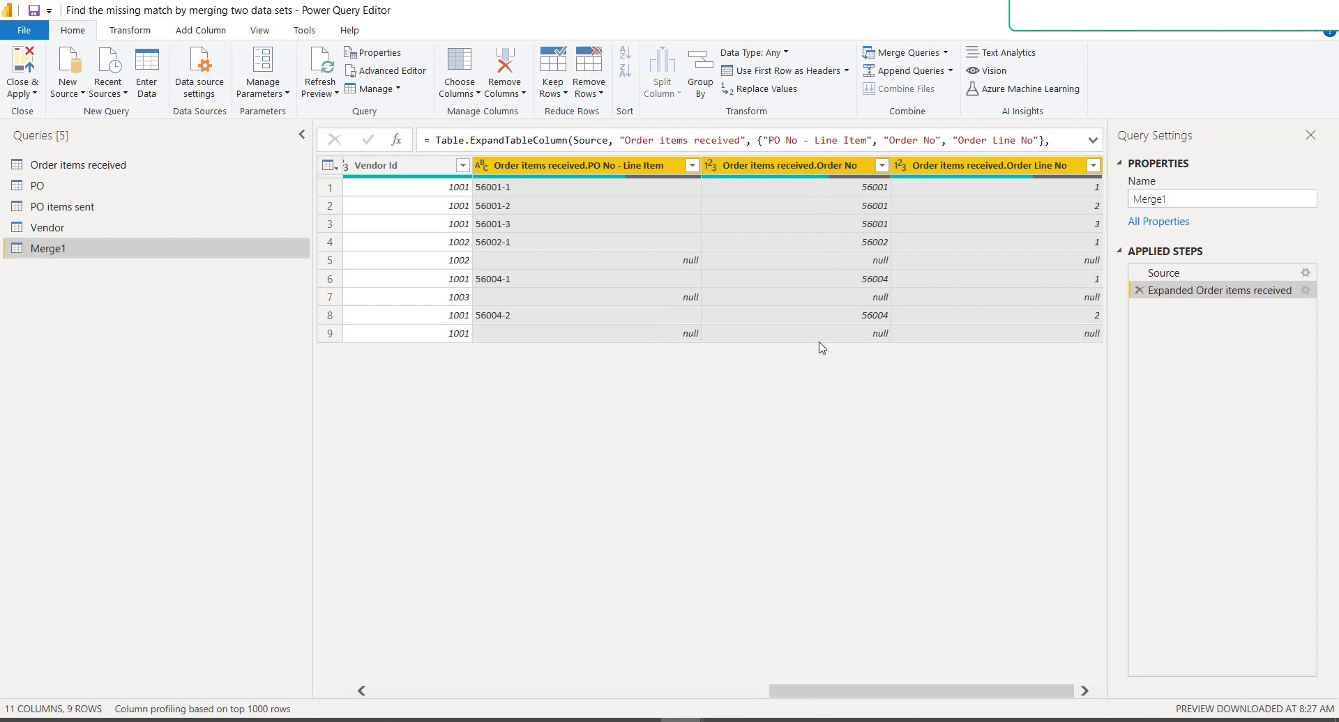
left_click(799, 170)
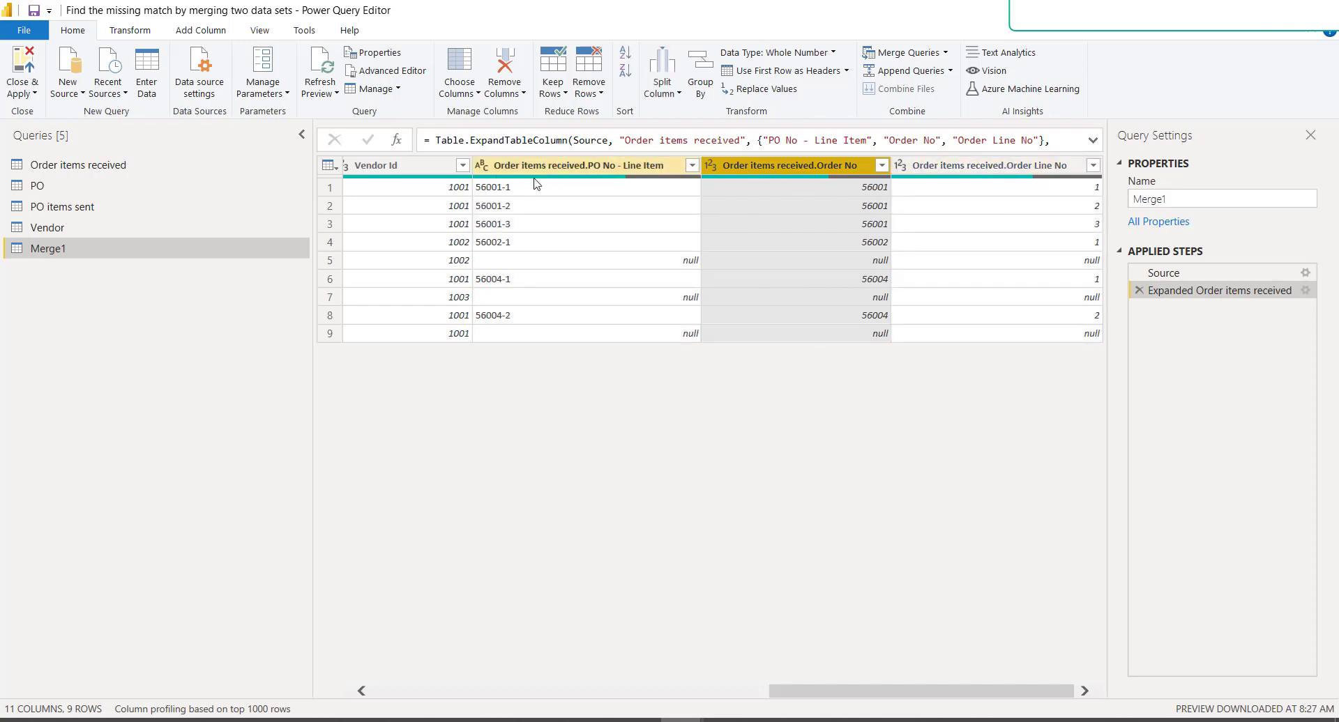
left_click(951, 167, "shift")
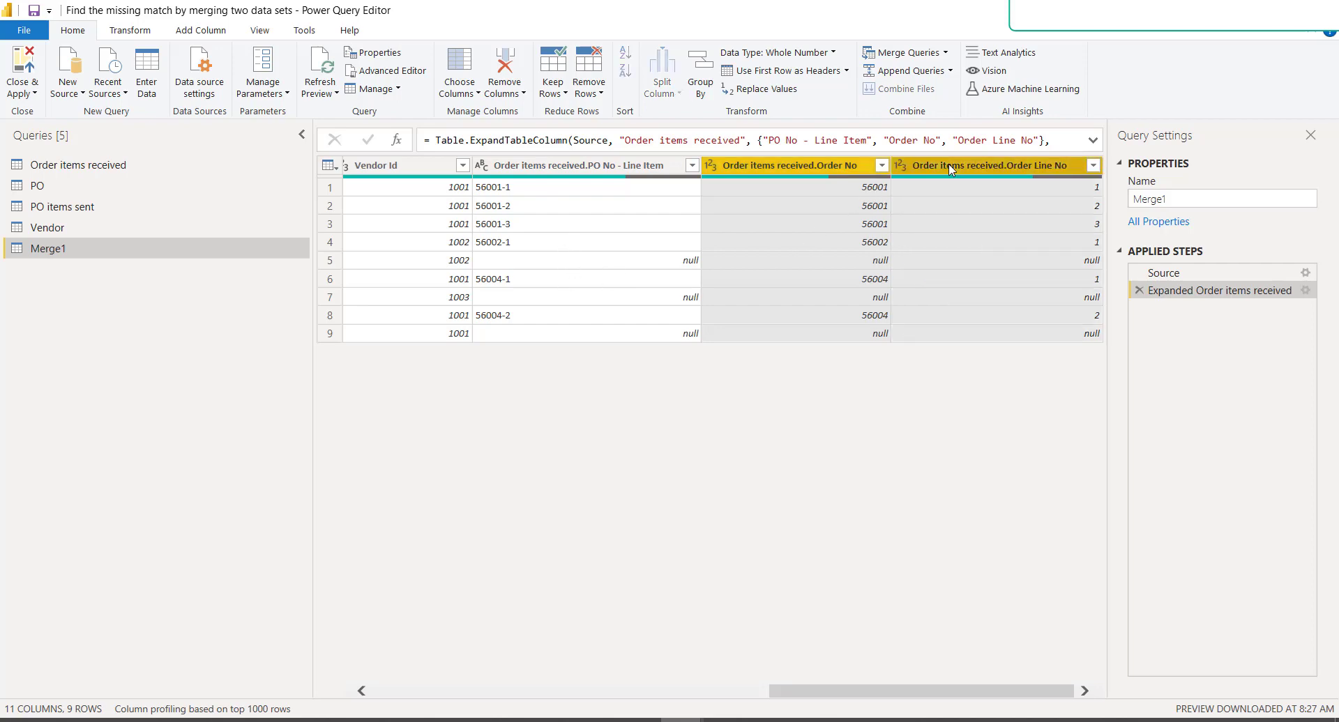
key("Delete")
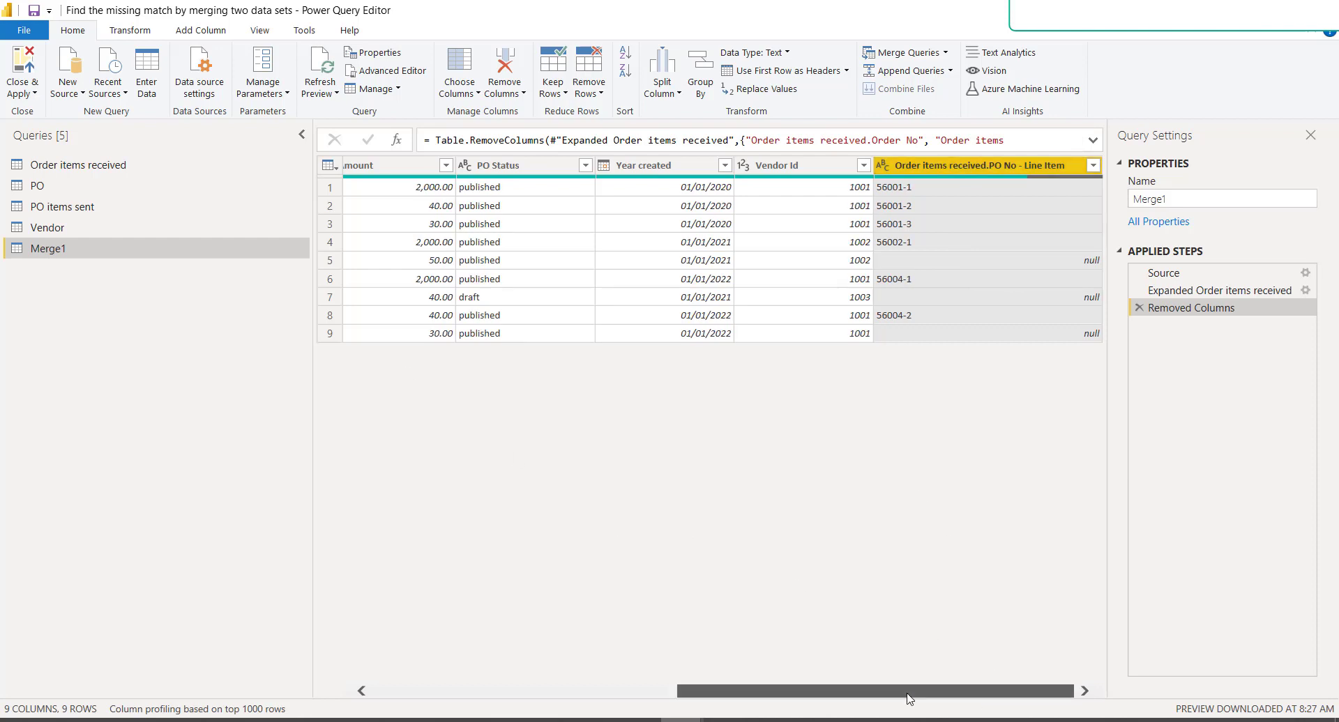
- Remove all Merge1 columns from PO No - Line Item through Vendor Id, keeping only Order items received.PO No - Line Item
left_click_drag(909, 699, 572, 689)
left_click(382, 169)
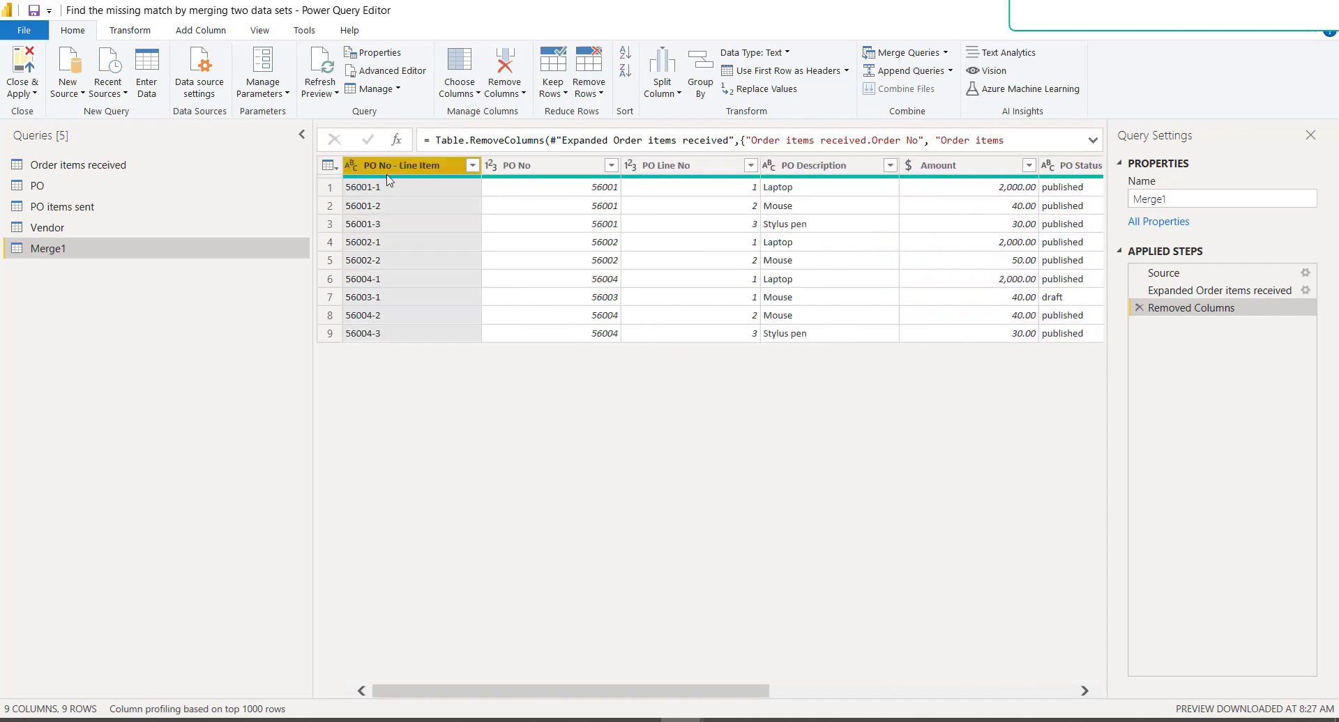
left_click_drag(599, 692, 904, 693)
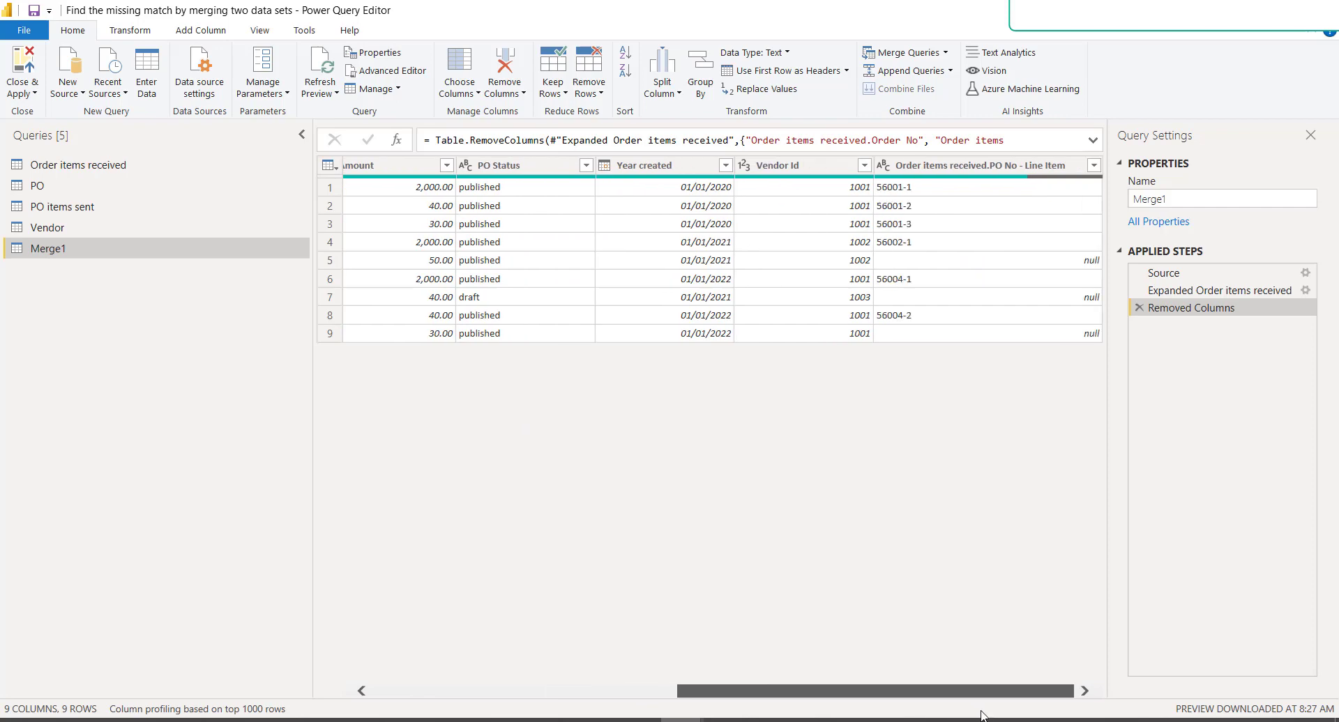
left_click(805, 167, "shift")
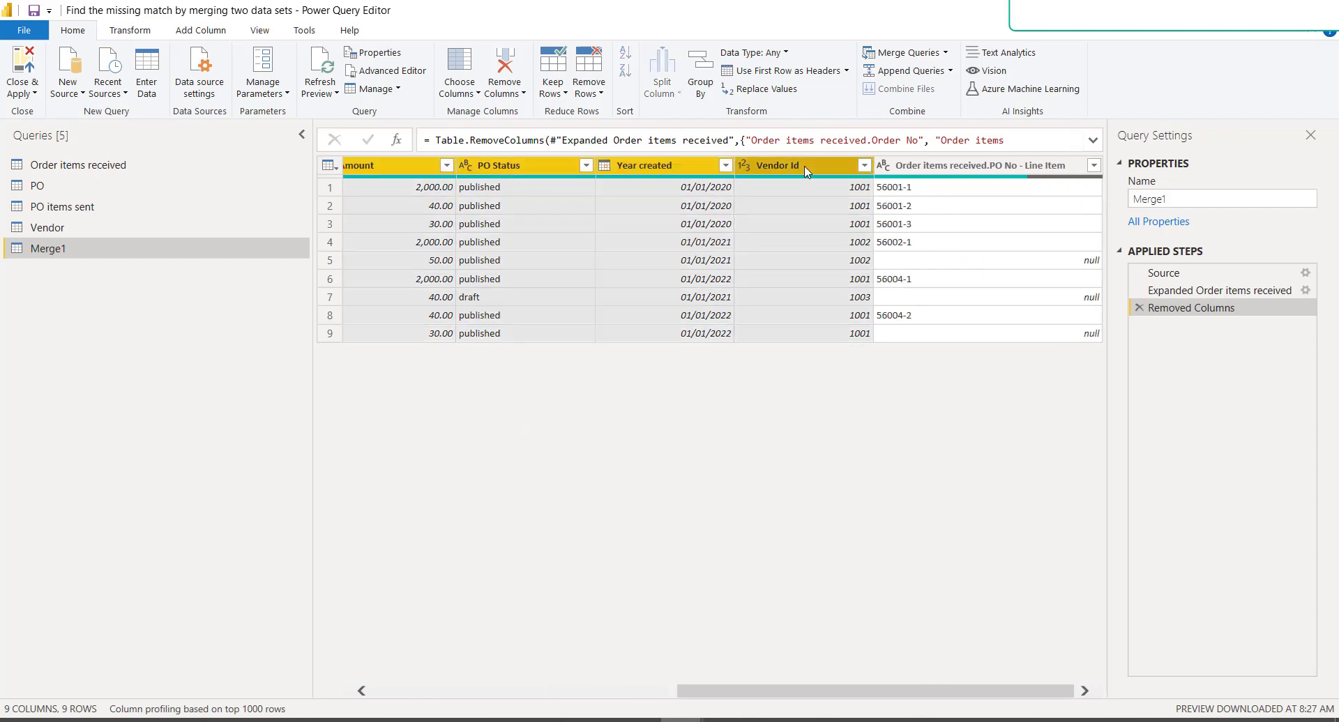
key("Delete")
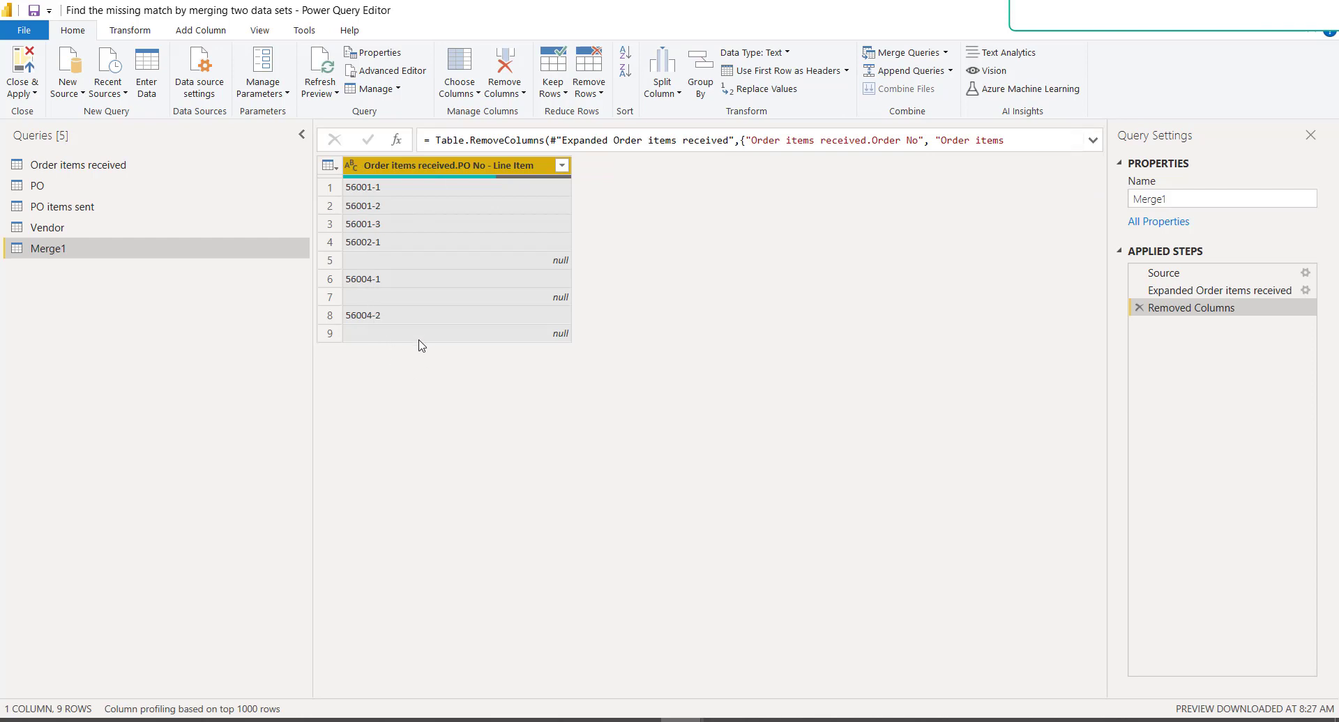
- Switch to Excel and apply strikethrough to "Merge two data sets" on the Guide sheet
key("alt+Tab")
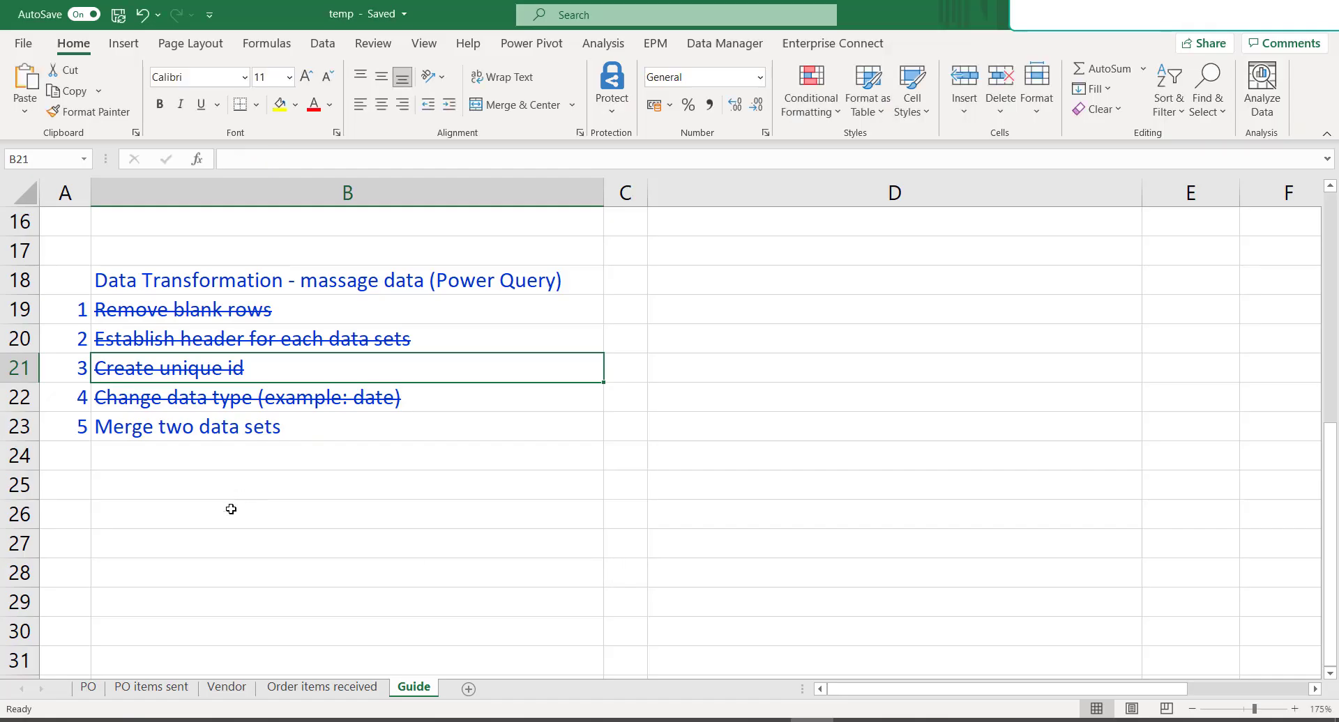
left_click(241, 429)
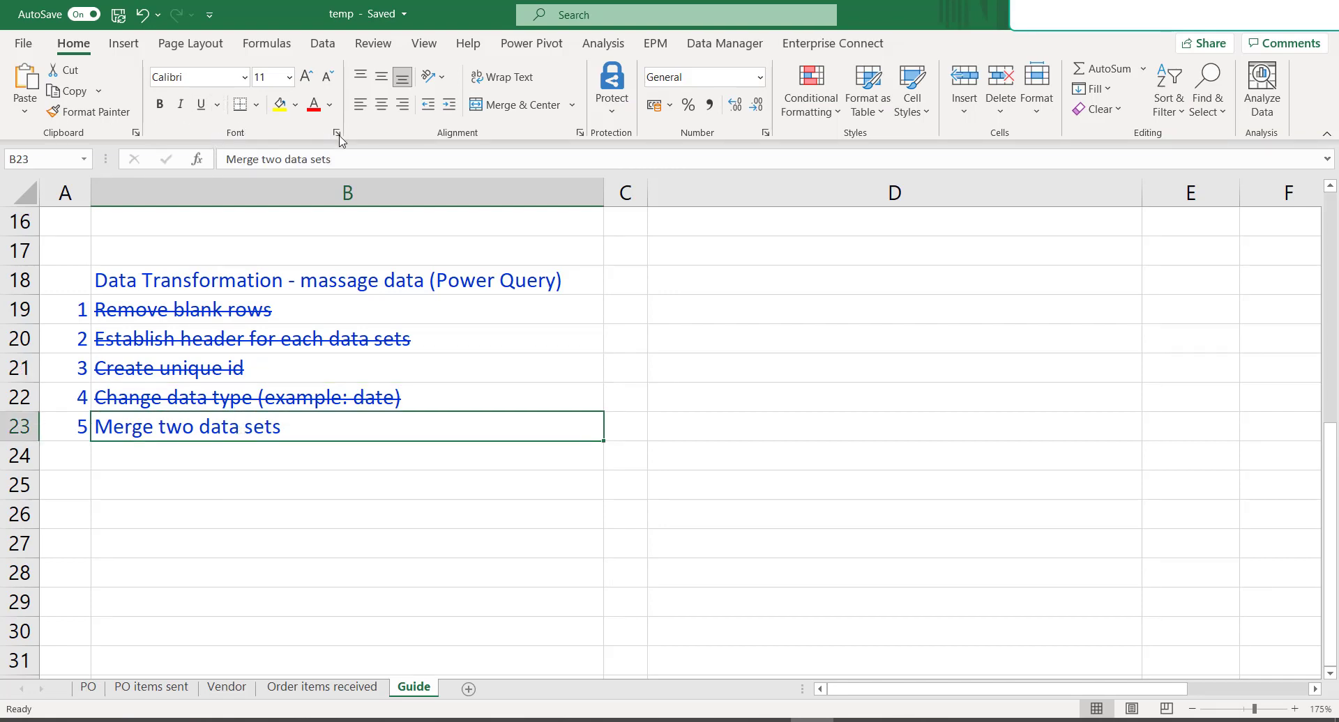
key("ctrl+5")
- Apply strikethrough to "Data Transformation - massage data (Power Query)" in the list of data analytics steps
scroll(261, 508, "up", 1)
scroll(265, 495, "up", 4)
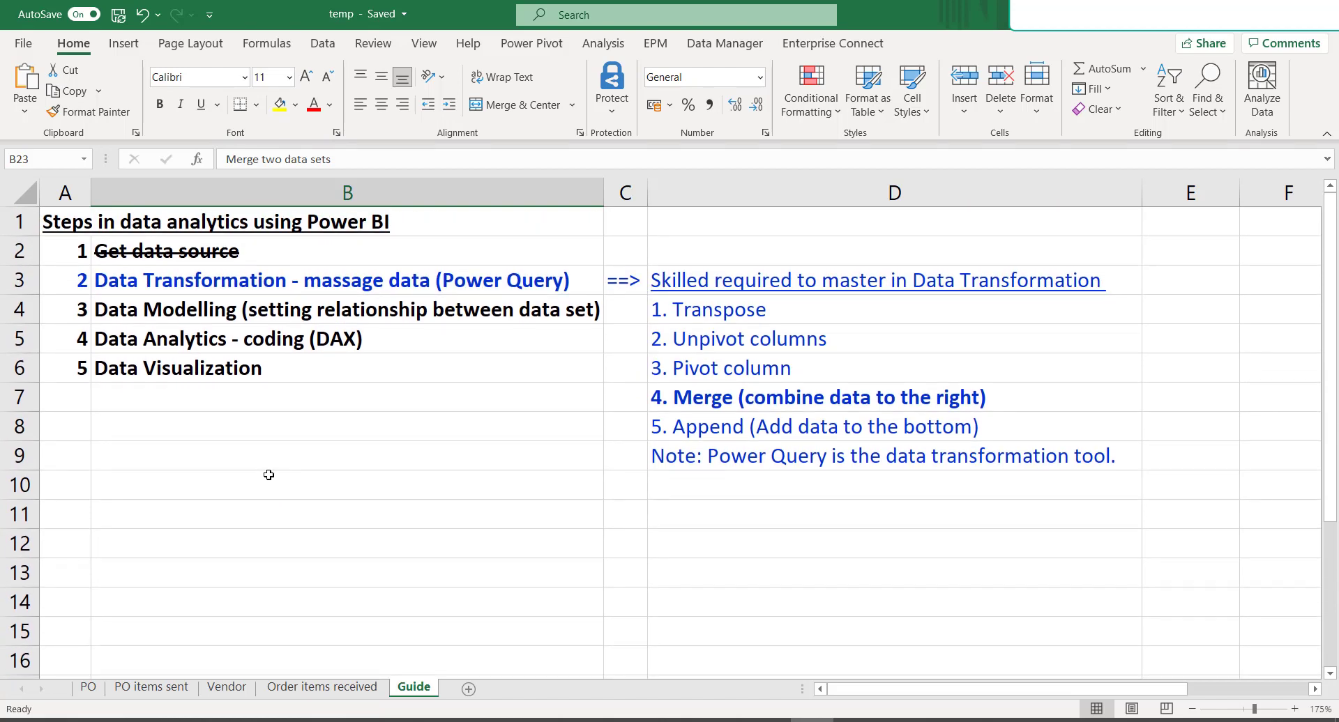
left_click(230, 286)
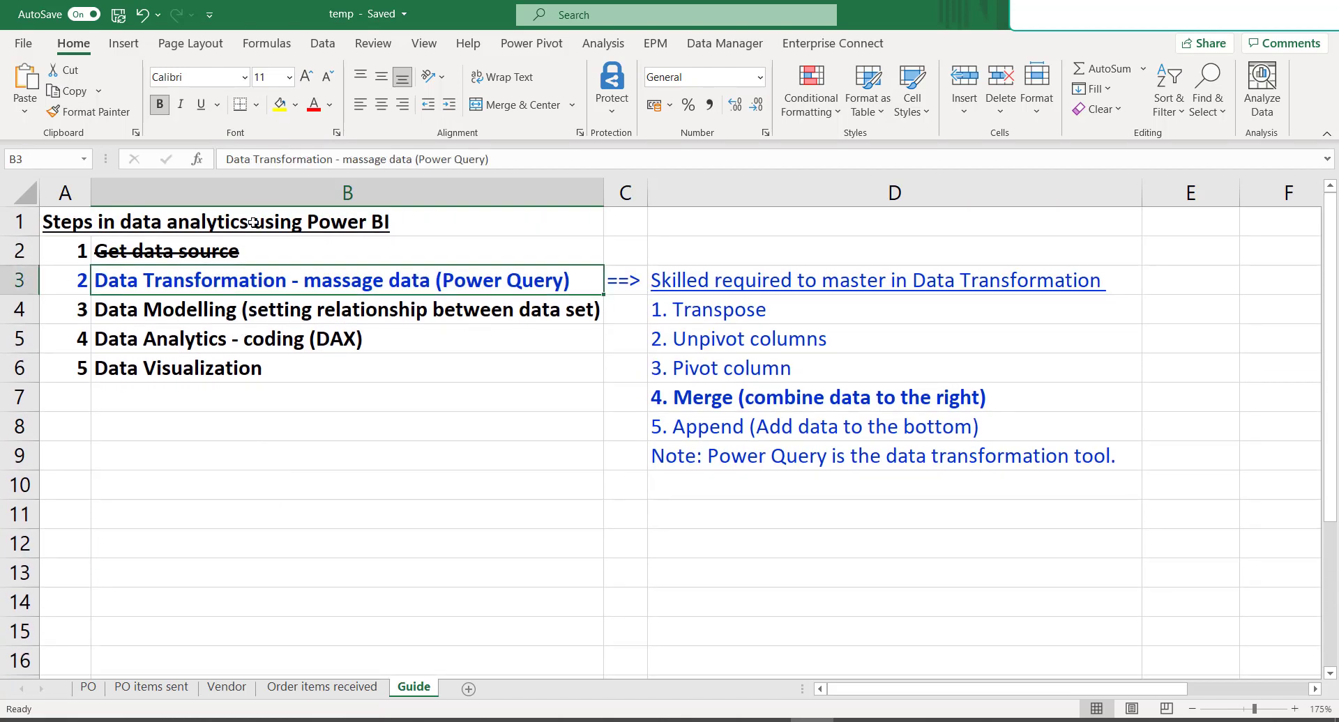
left_click(336, 133)
left_click(501, 330)
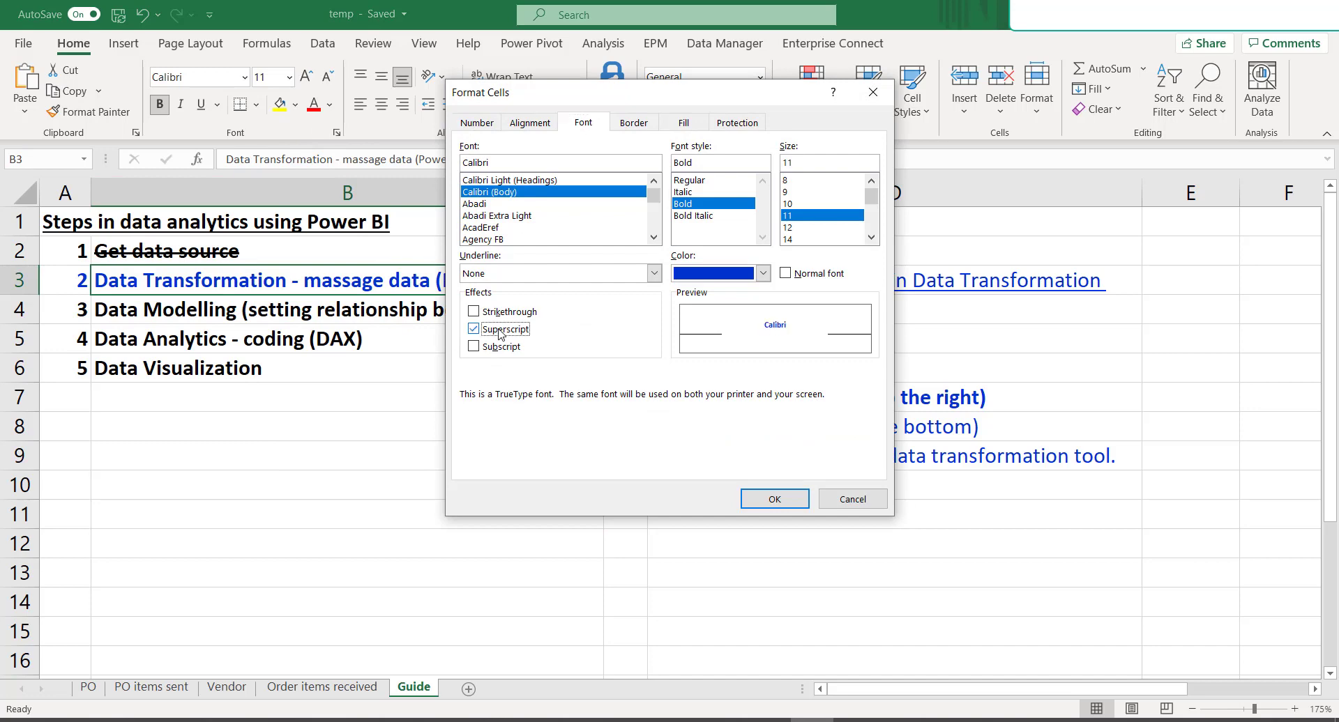
left_click(766, 498)
- Apply strikethrough to "4. Merge (combine data to the right)" in the list of required skills
left_click(725, 401)
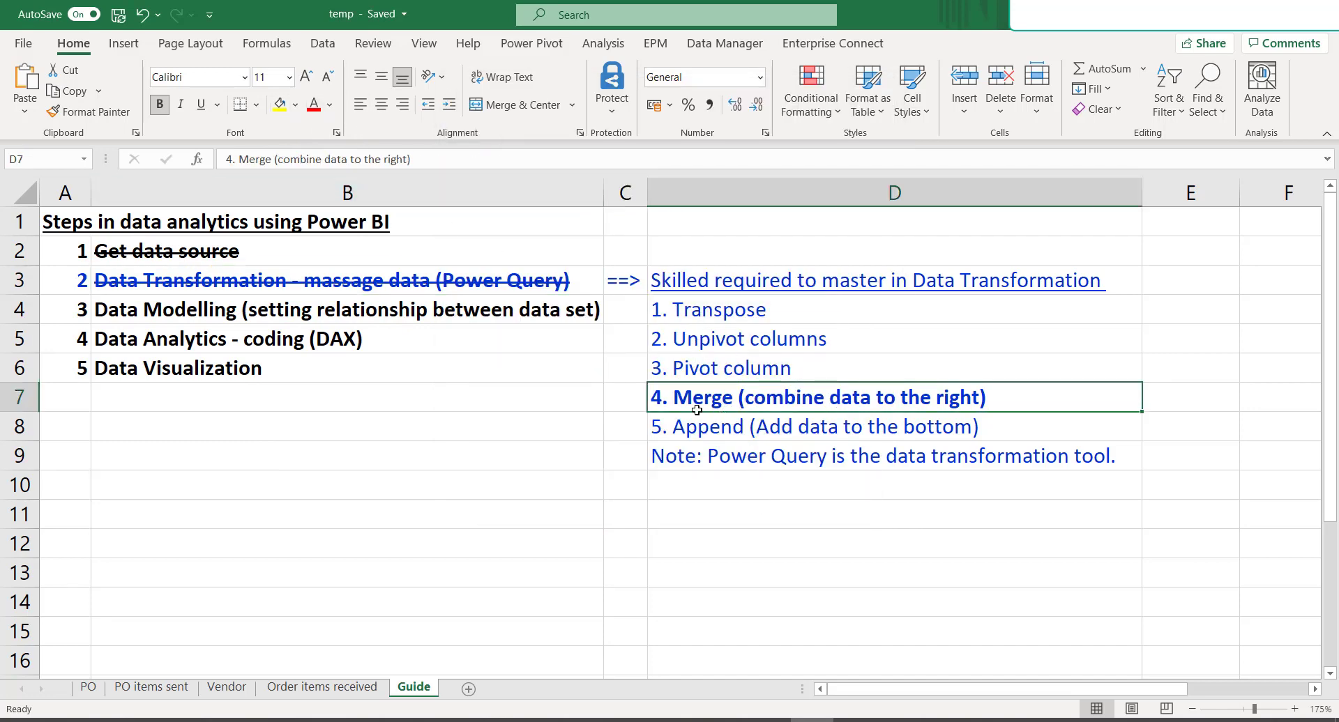
left_click(337, 136)
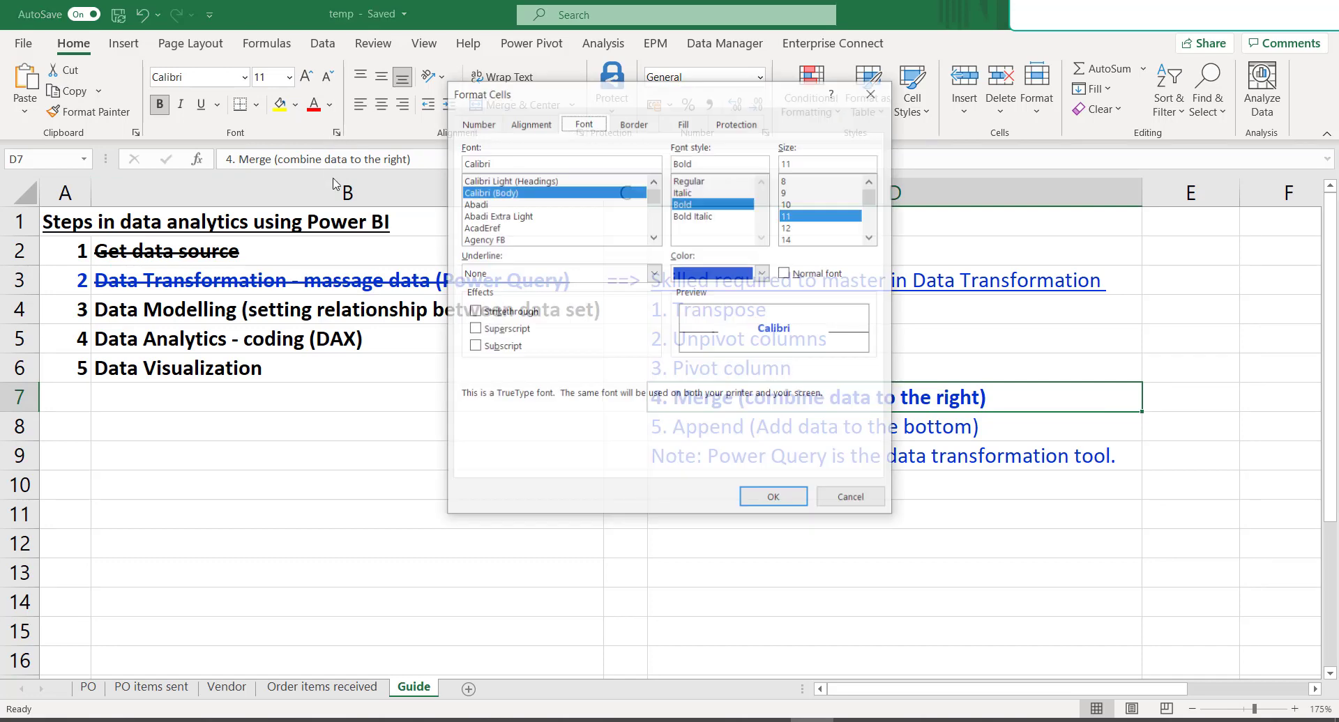
key("alt+k")
key("Return")
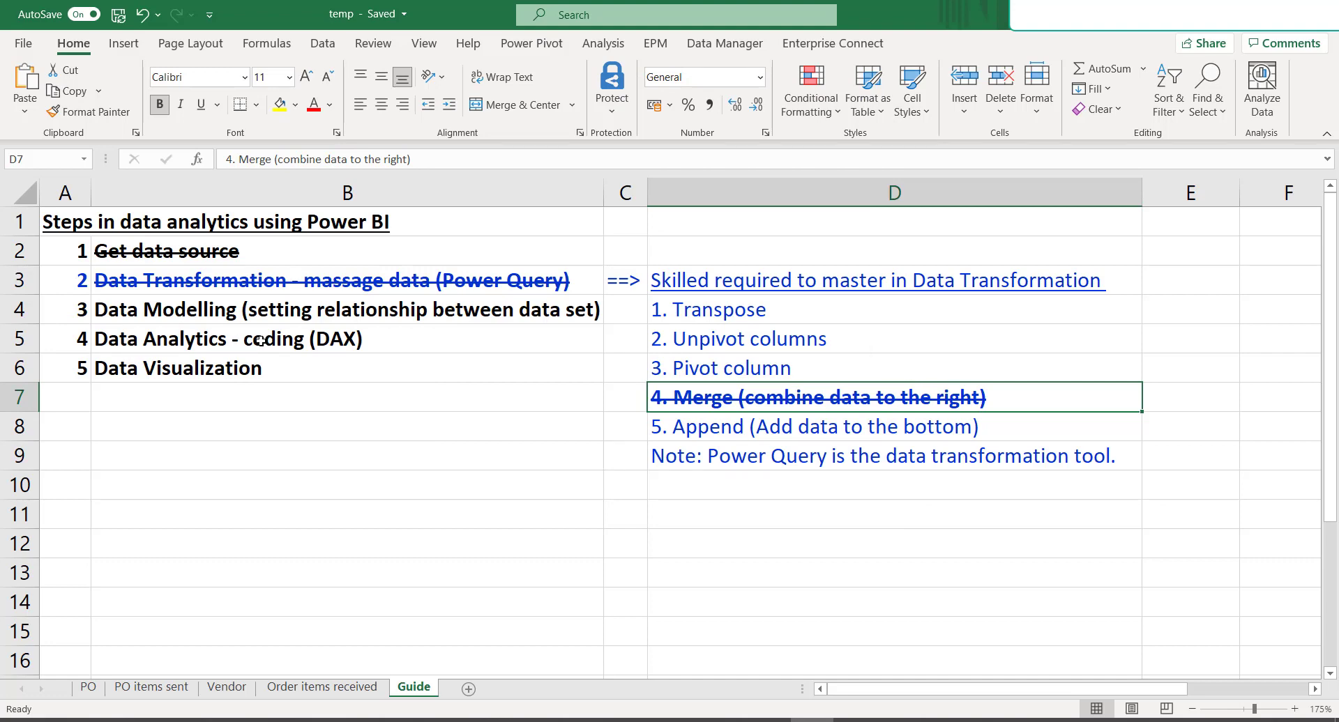
- Switch back to Power Query Editor, then close it and apply the query changes to Power BI Desktop
left_click(63, 340)
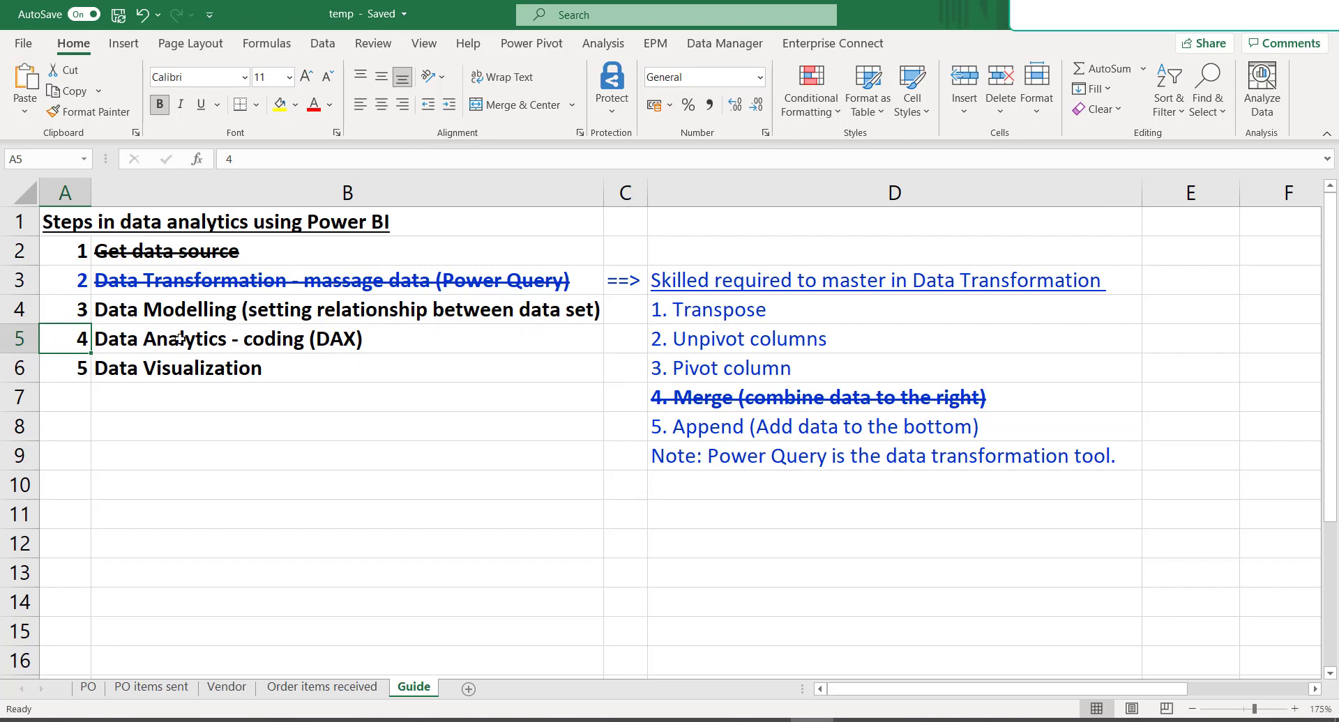
left_click(464, 343)
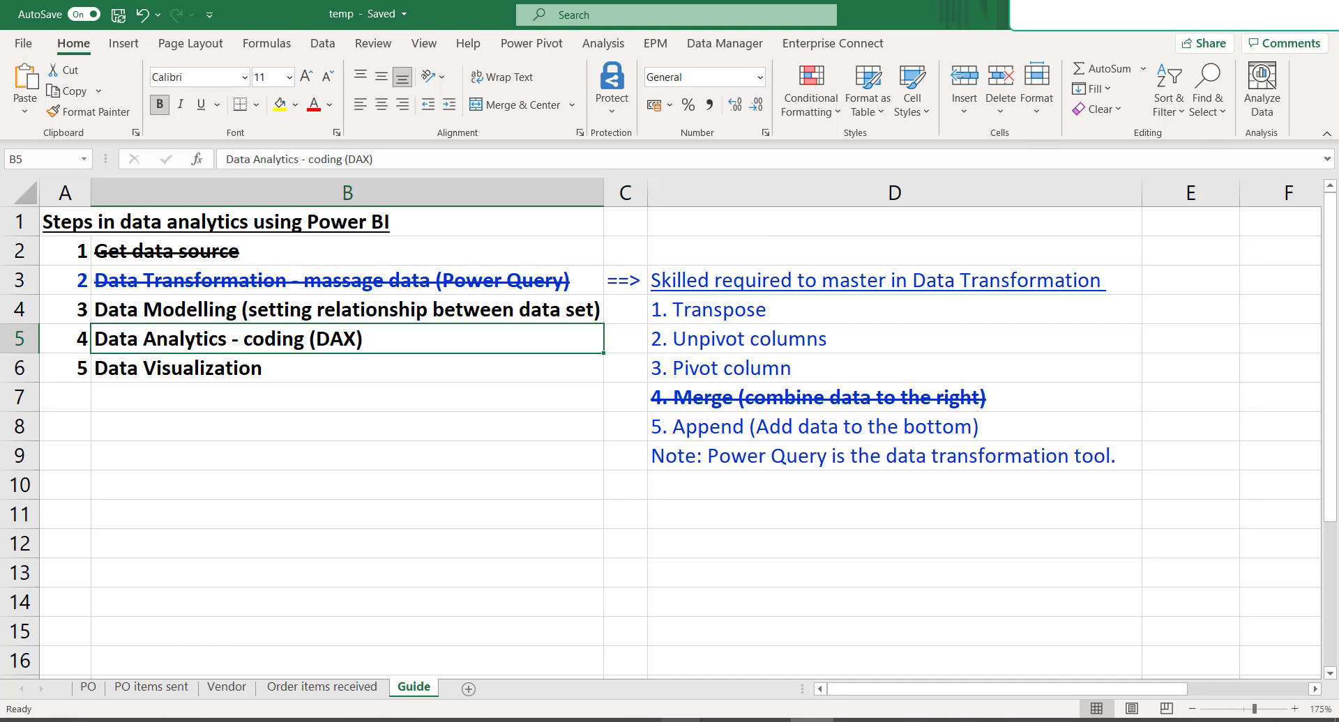
left_click(807, 720)
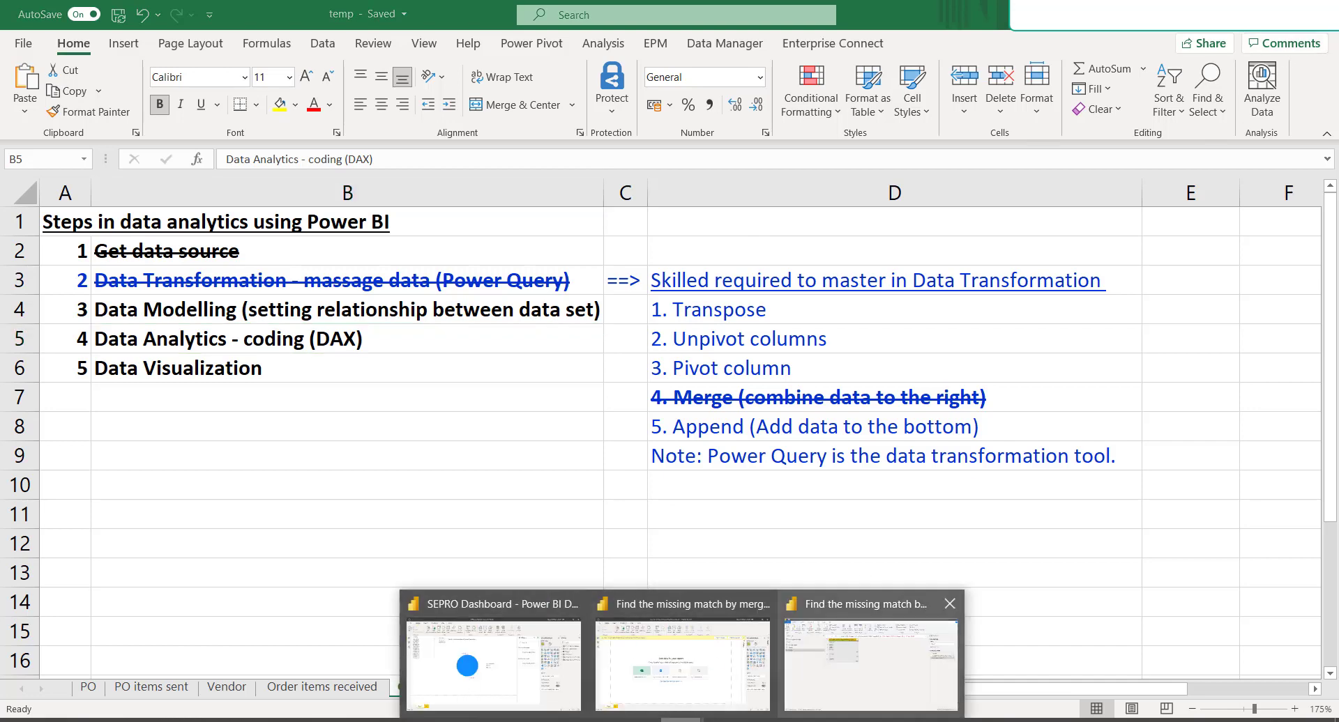
left_click(848, 693)
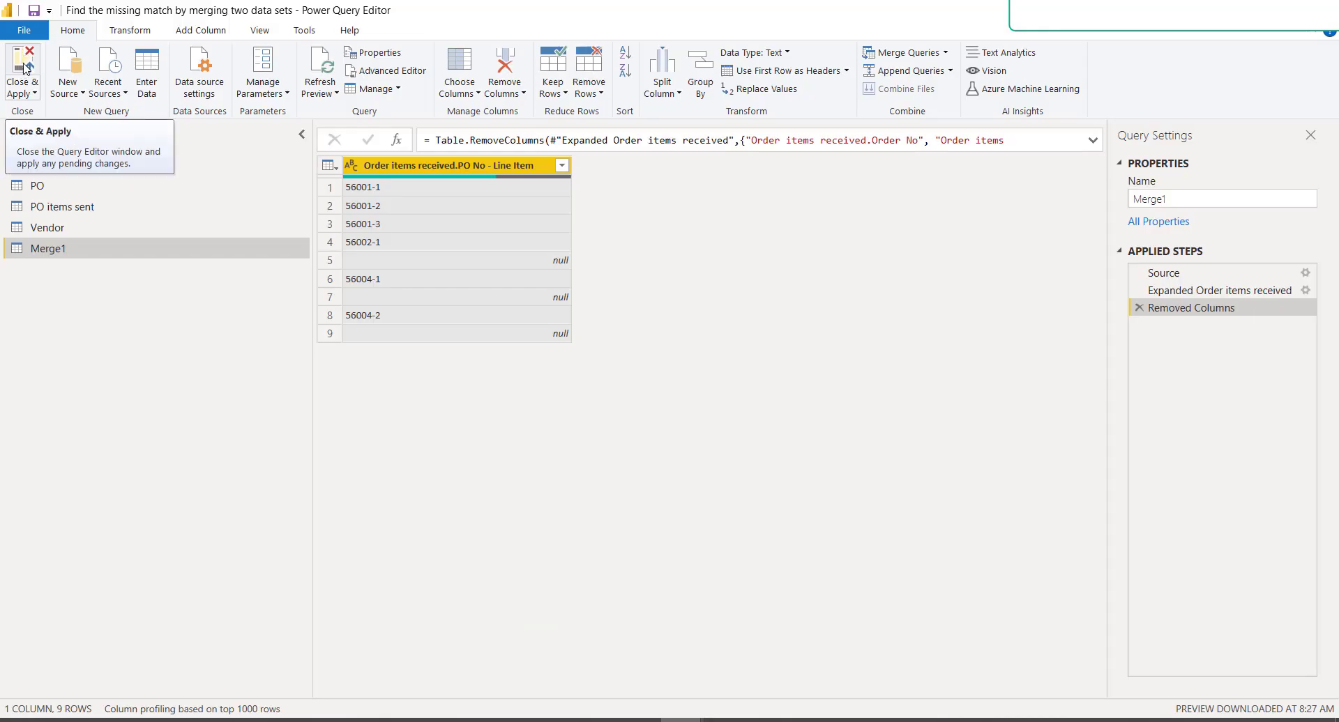
left_click(24, 70)
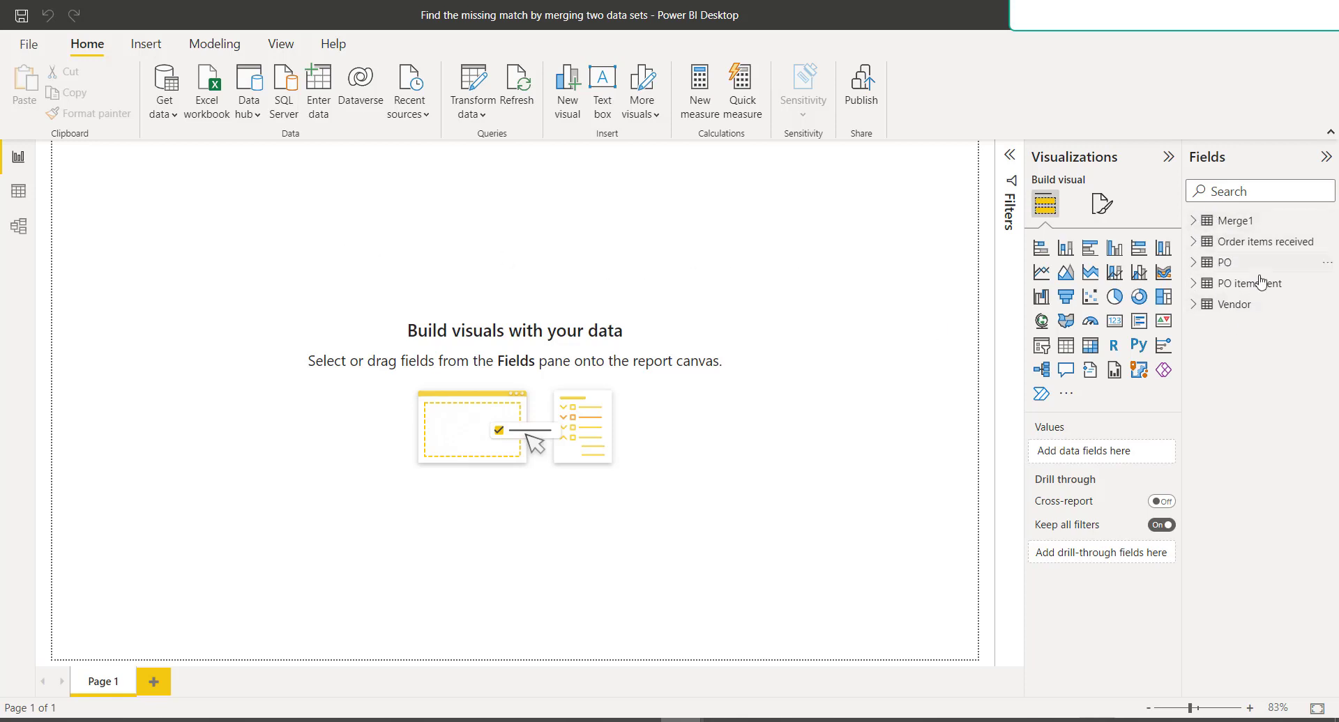
- Check the fields of the Merge1 table and display its rows in the Data view
left_click(1193, 222)
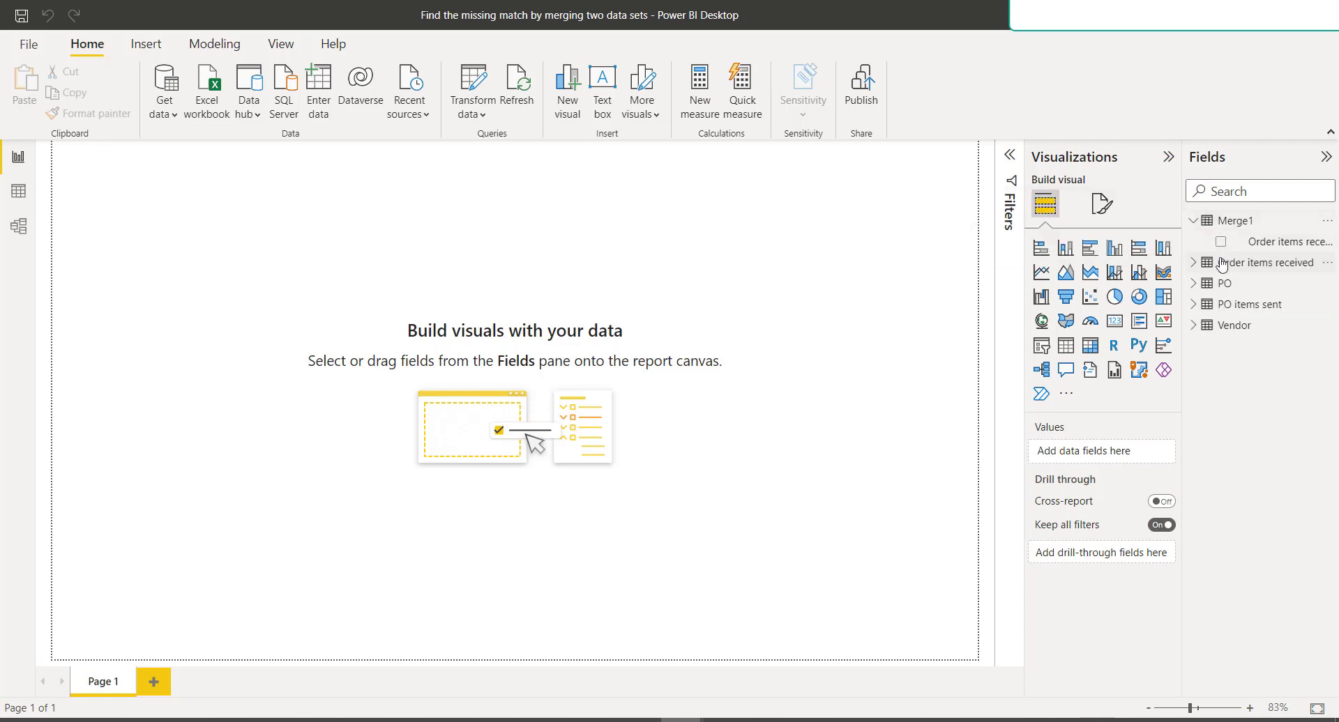
left_click(18, 191)
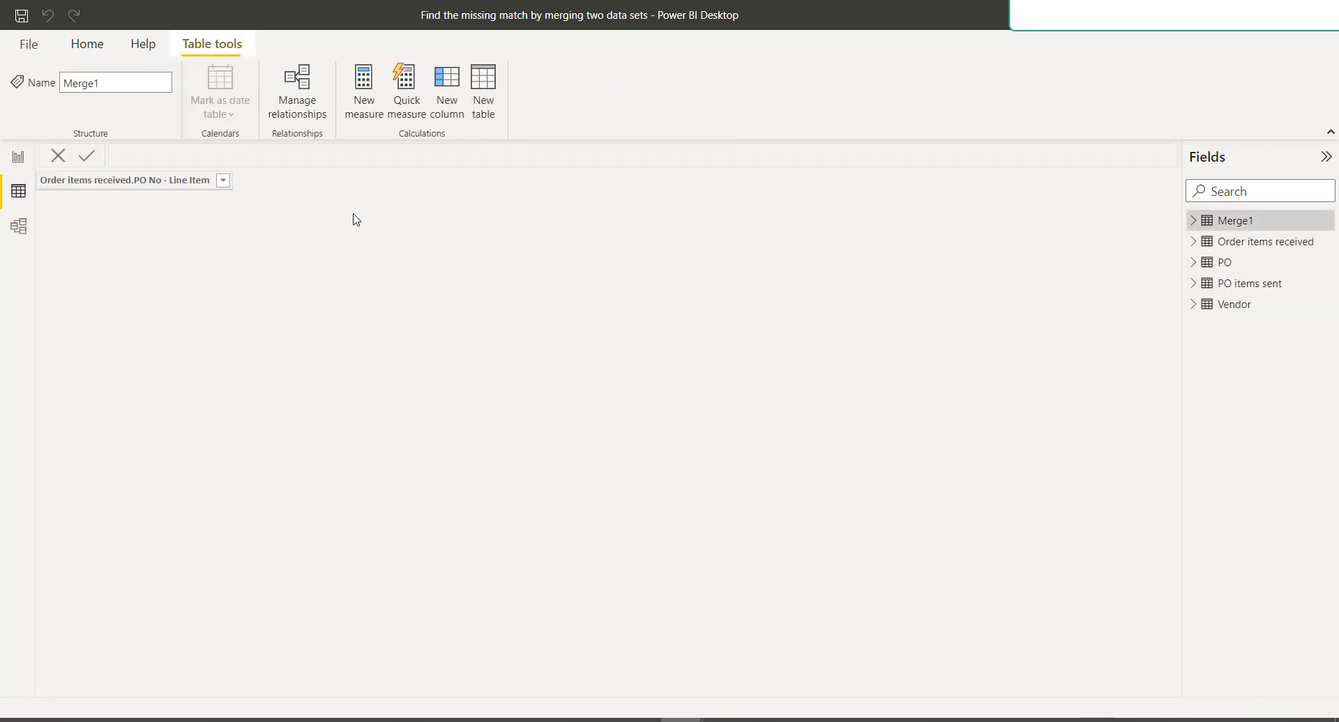
left_click(1202, 226)
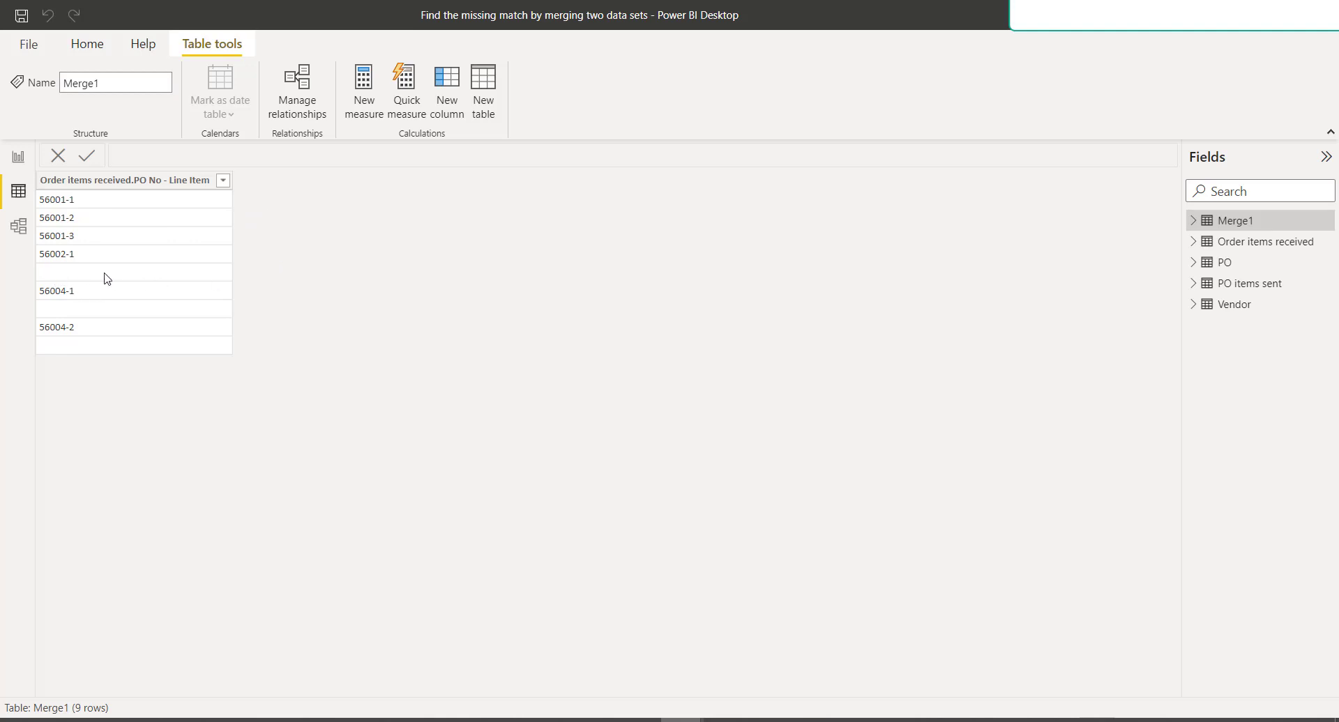
- Add a new calculated column named Order Status to the Merge1 table
left_click(174, 186)
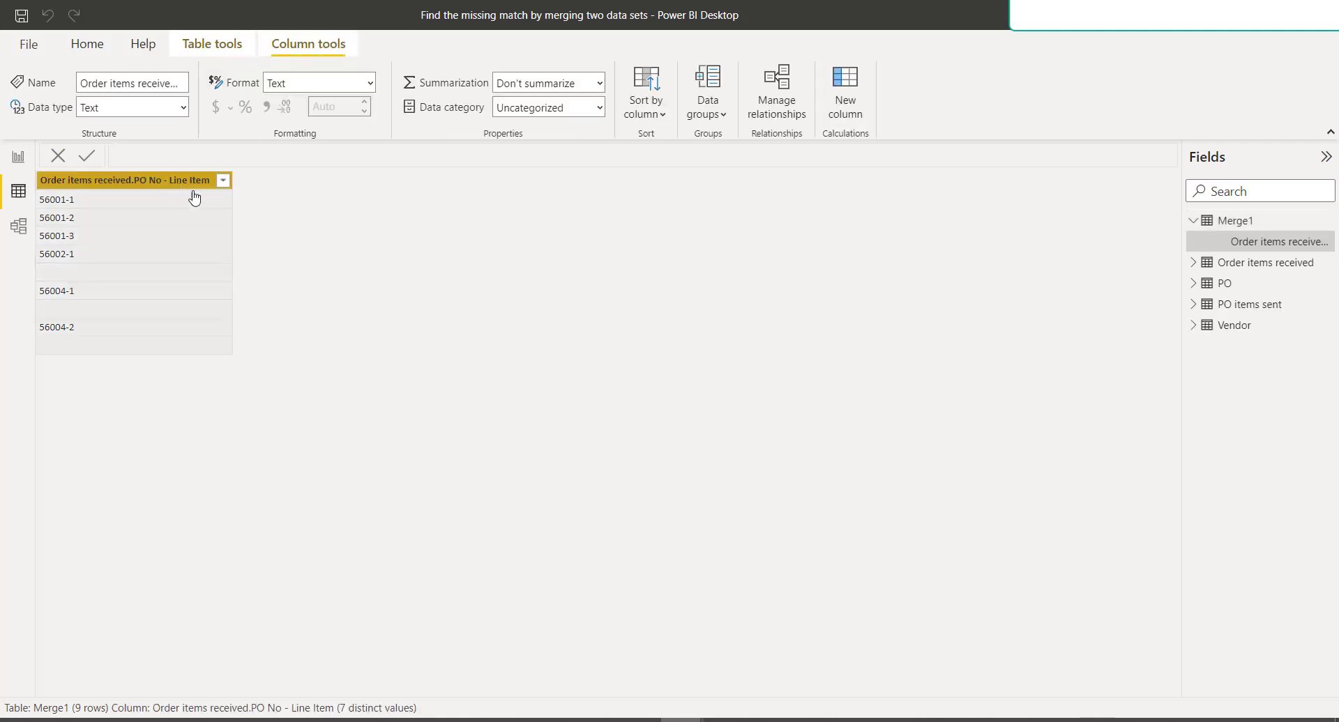
left_click(848, 86)
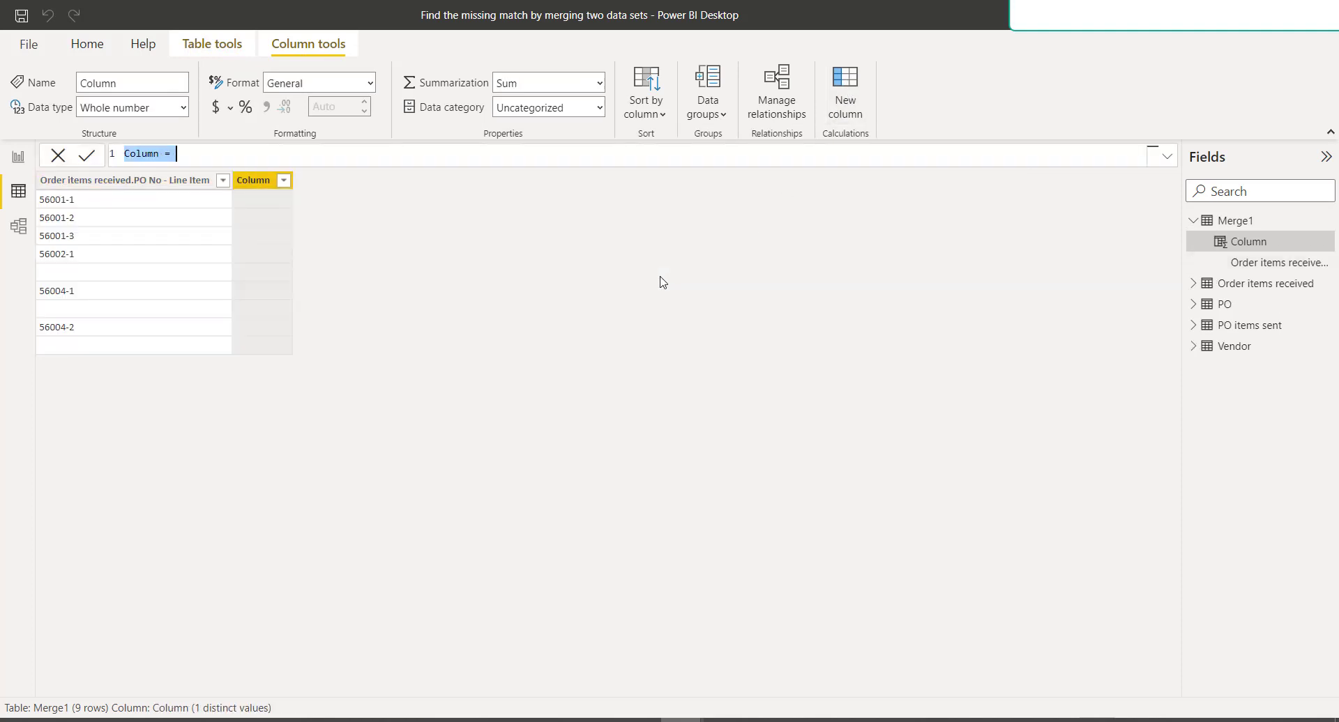
left_click(183, 154)
key("BackSpace")
key("BackSpace")
key("BackSpace")
key("BackSpace")
key("BackSpace")
key("BackSpace")
type("Order Status")
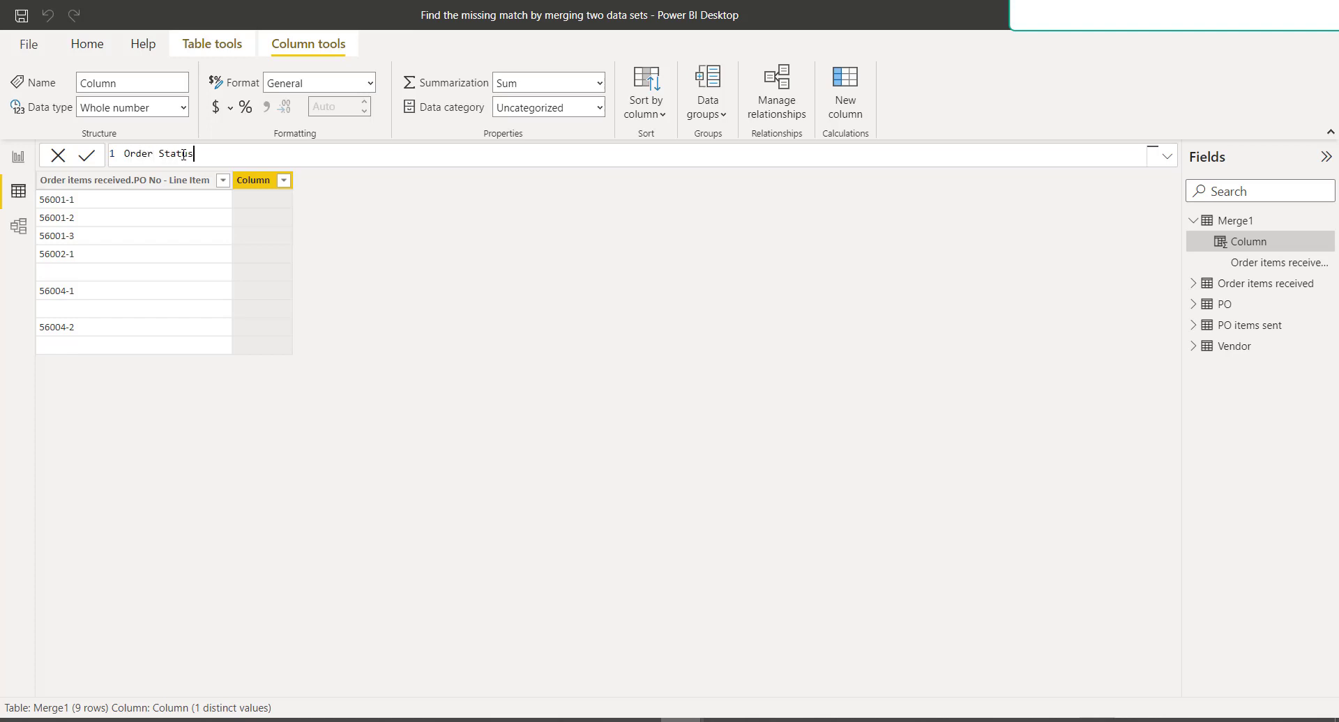
- Begin the Order Status formula with an IF test of Merge1[Order items received.PO No - Line Item]=BLANK()
type(" = if")
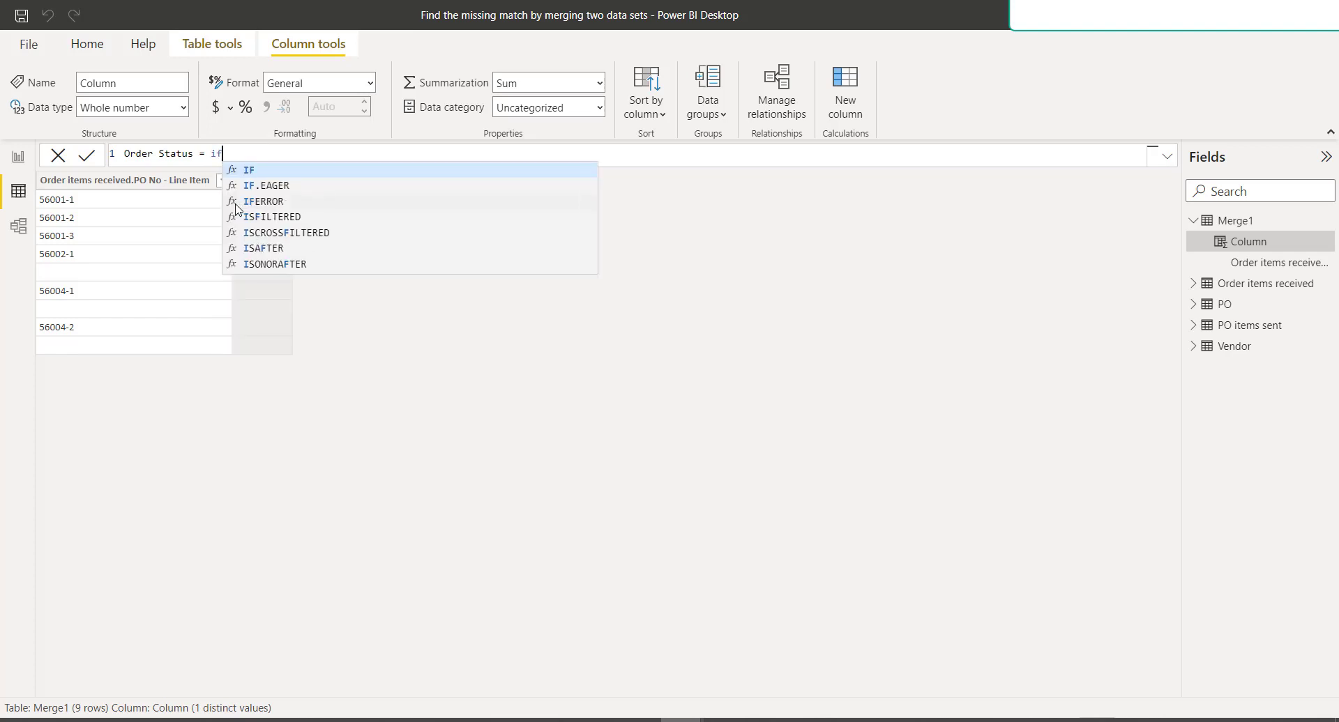
type("(")
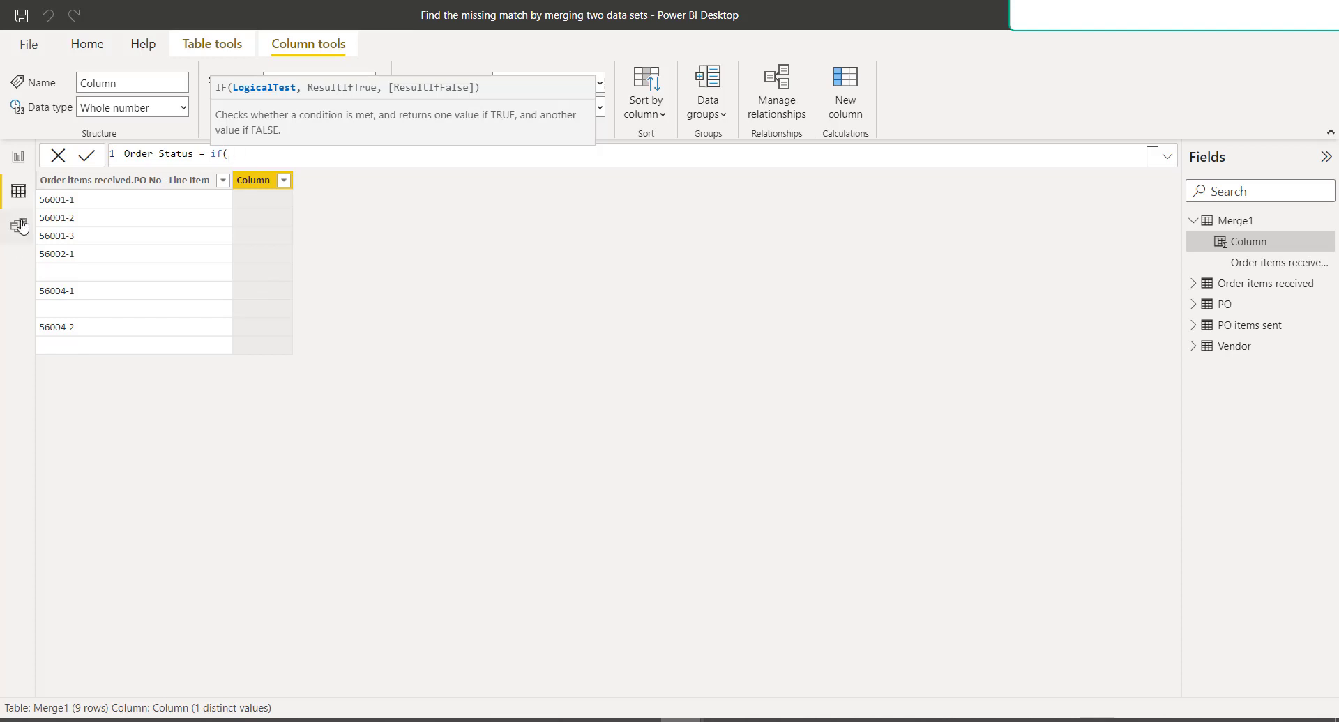
type("order")
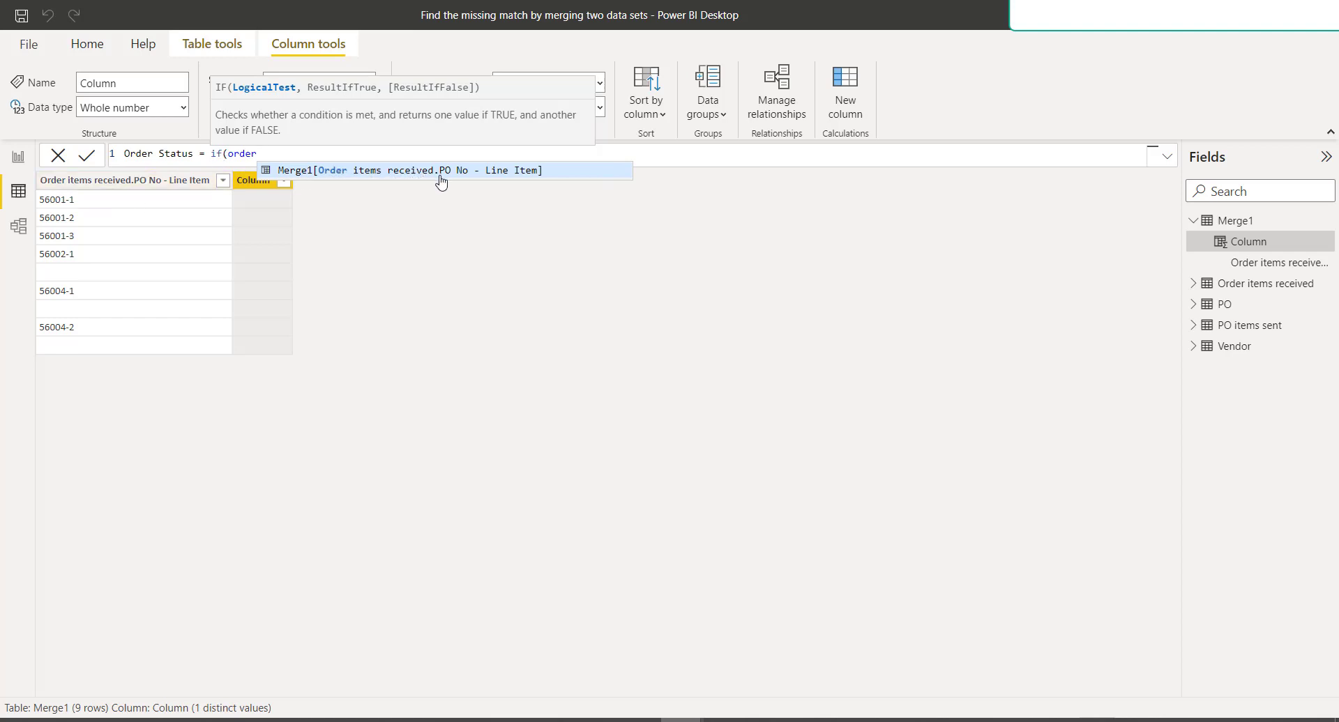
left_click(483, 179)
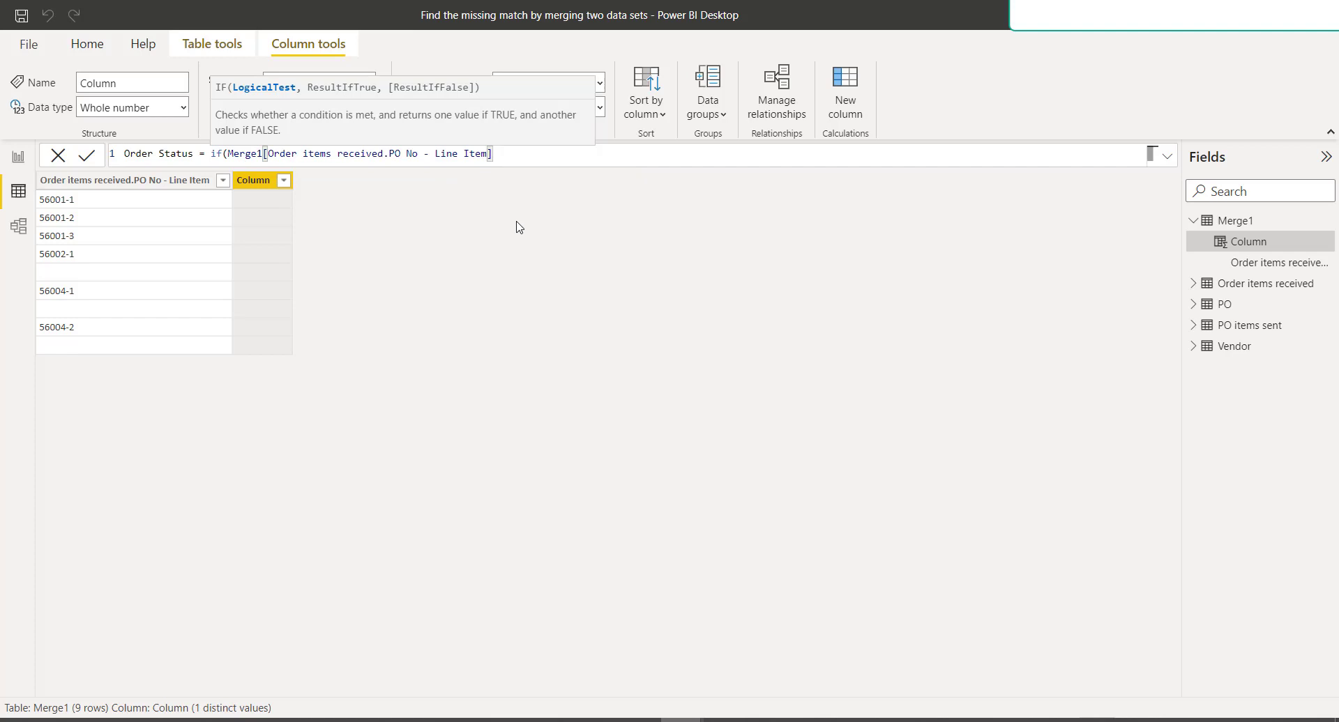
type("=bla")
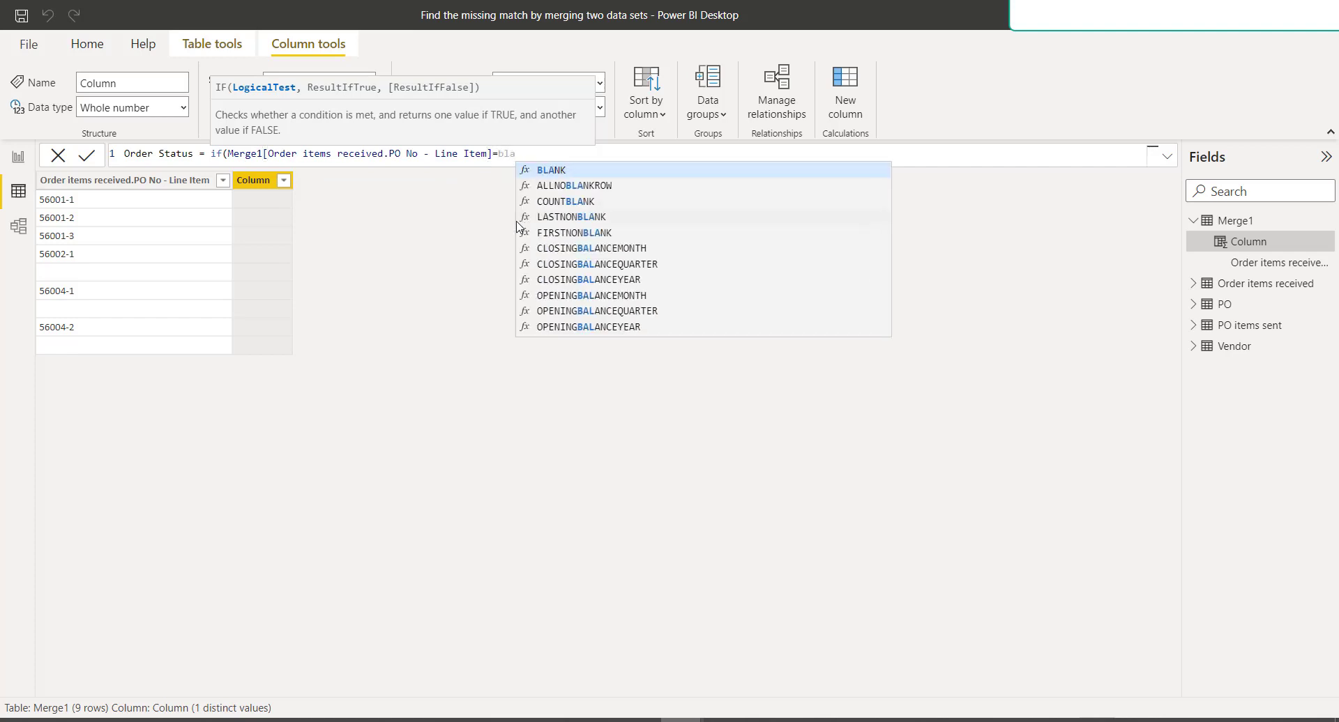
left_click(587, 173)
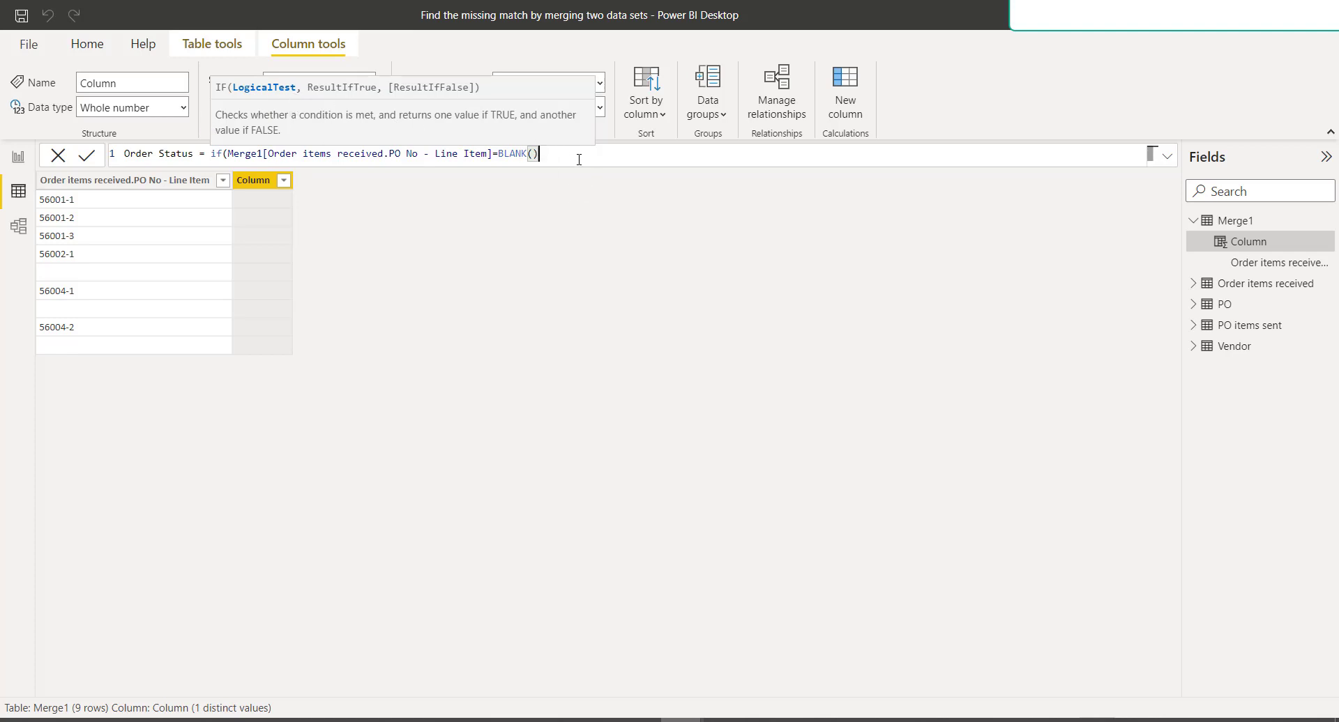
- Add "PO Received" as the IF function's true result and "PO Not Received" as its false result
type(",")
type("\"")
type("Order")
type(" Rec")
key("BackSpace")
key("BackSpace")
key("BackSpace")
key("BackSpace")
key("BackSpace")
key("BackSpace")
key("BackSpace")
key("BackSpace")
key("BackSpace")
key("BackSpace")
key("BackSpace")
type("PO Received")
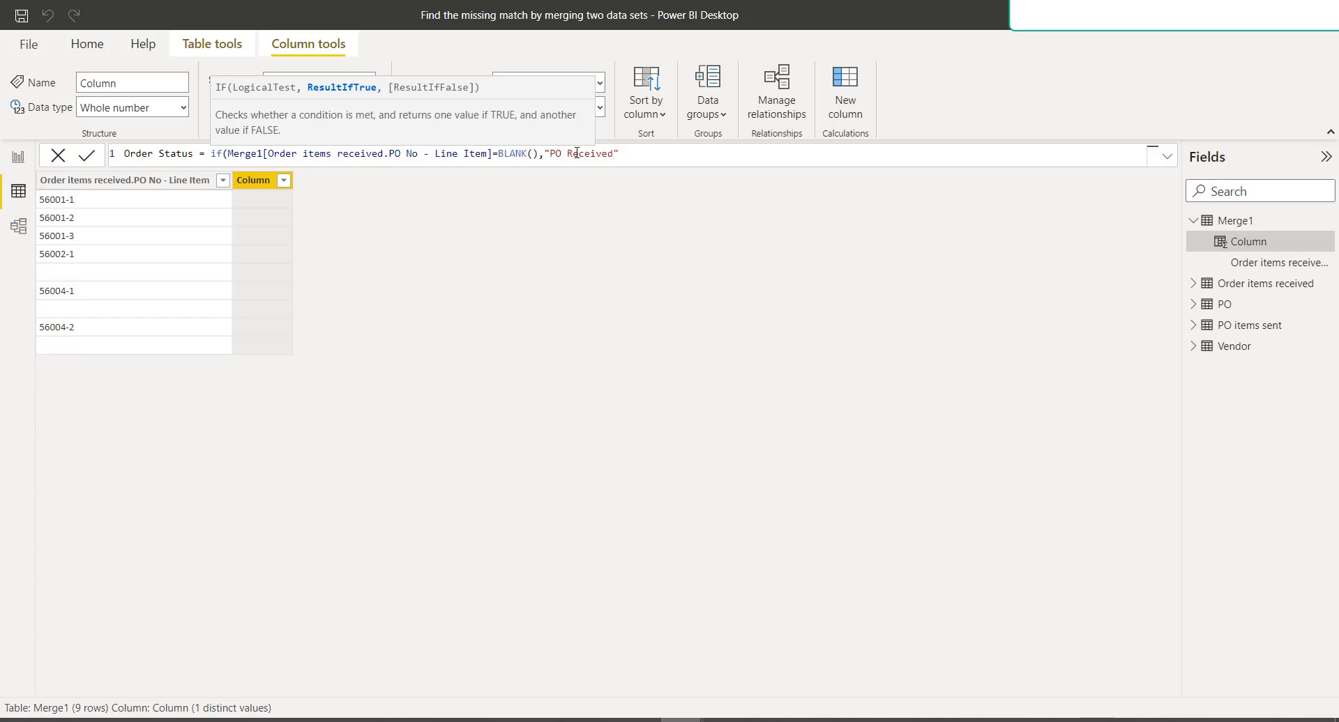
type(",\"PO Not Received")
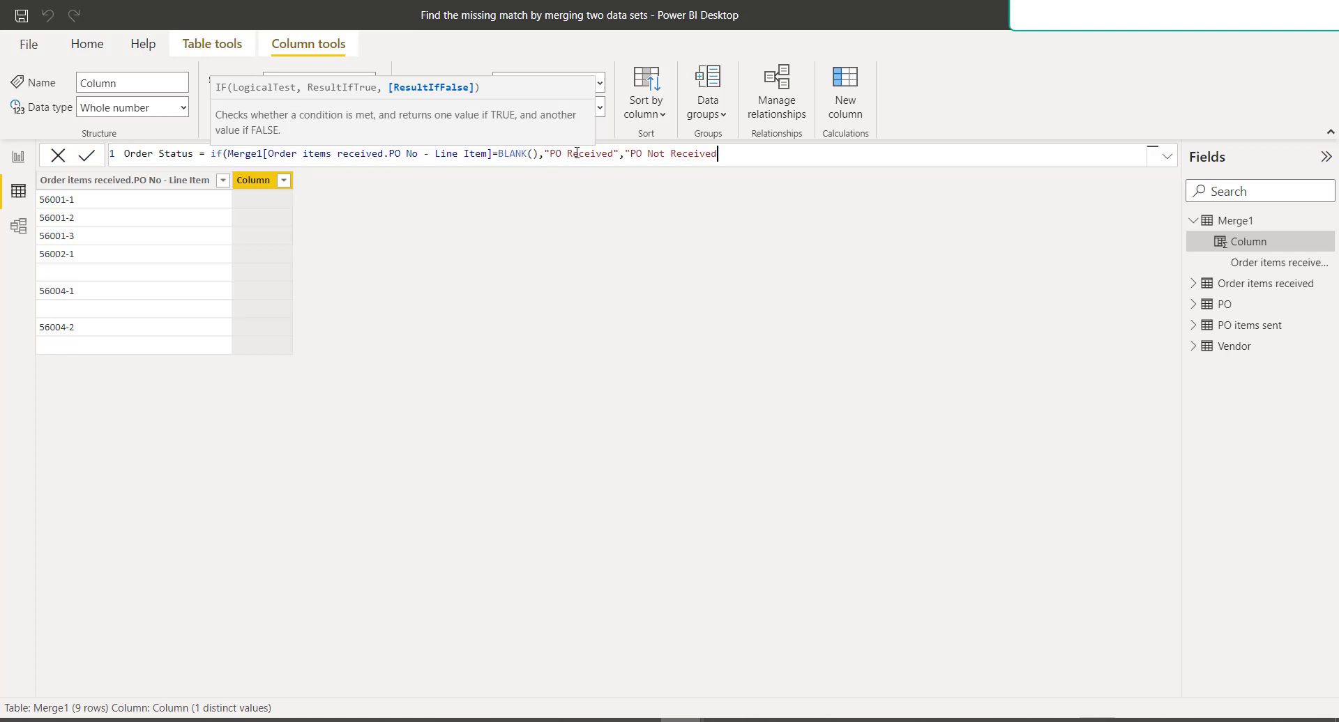
type("\"")
- Change the true result to "PO Not Received" and the false result to "PO Received", then close and commit the Order Status formula
left_click(571, 154)
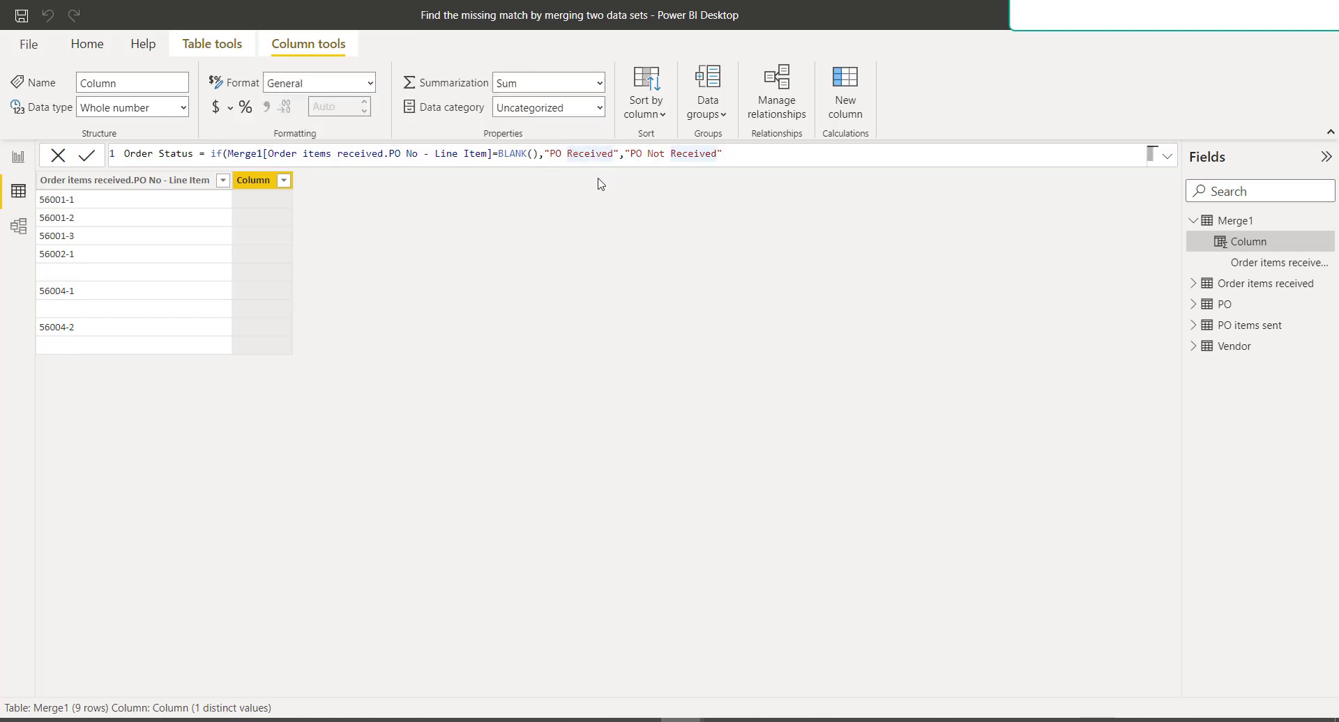
type("Not")
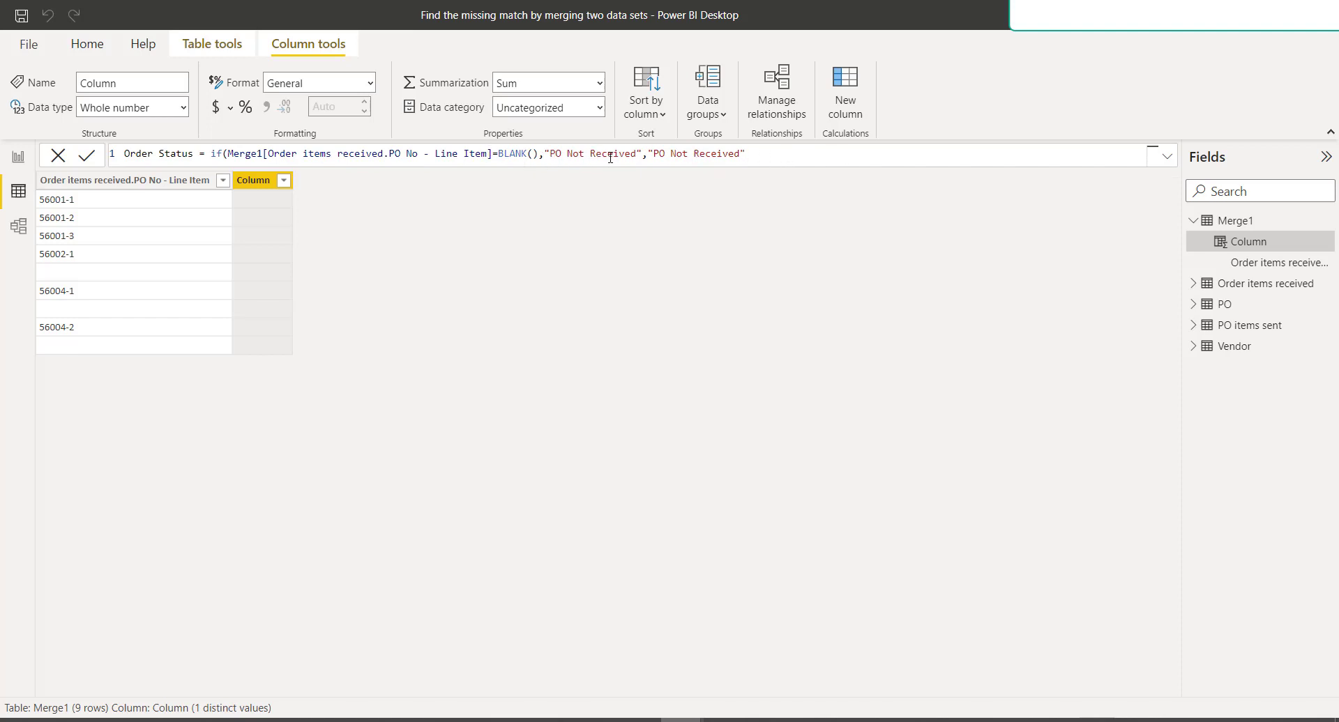
left_click(694, 152)
key("BackSpace")
key("BackSpace")
key("BackSpace")
key("BackSpace")
left_click(753, 156)
type(")")
key("Return")
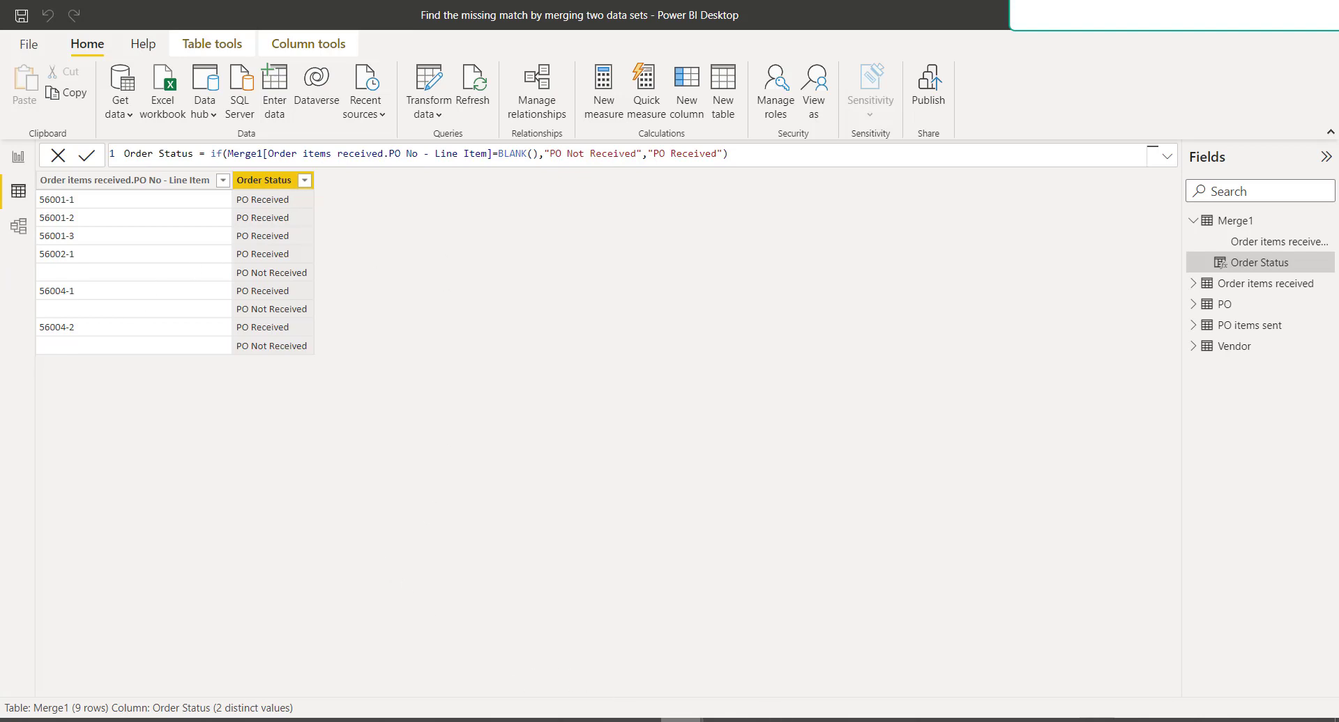
- Reopen Power Query Editor and delete the Removed Columns step from the Merge1 query
left_click(812, 720)
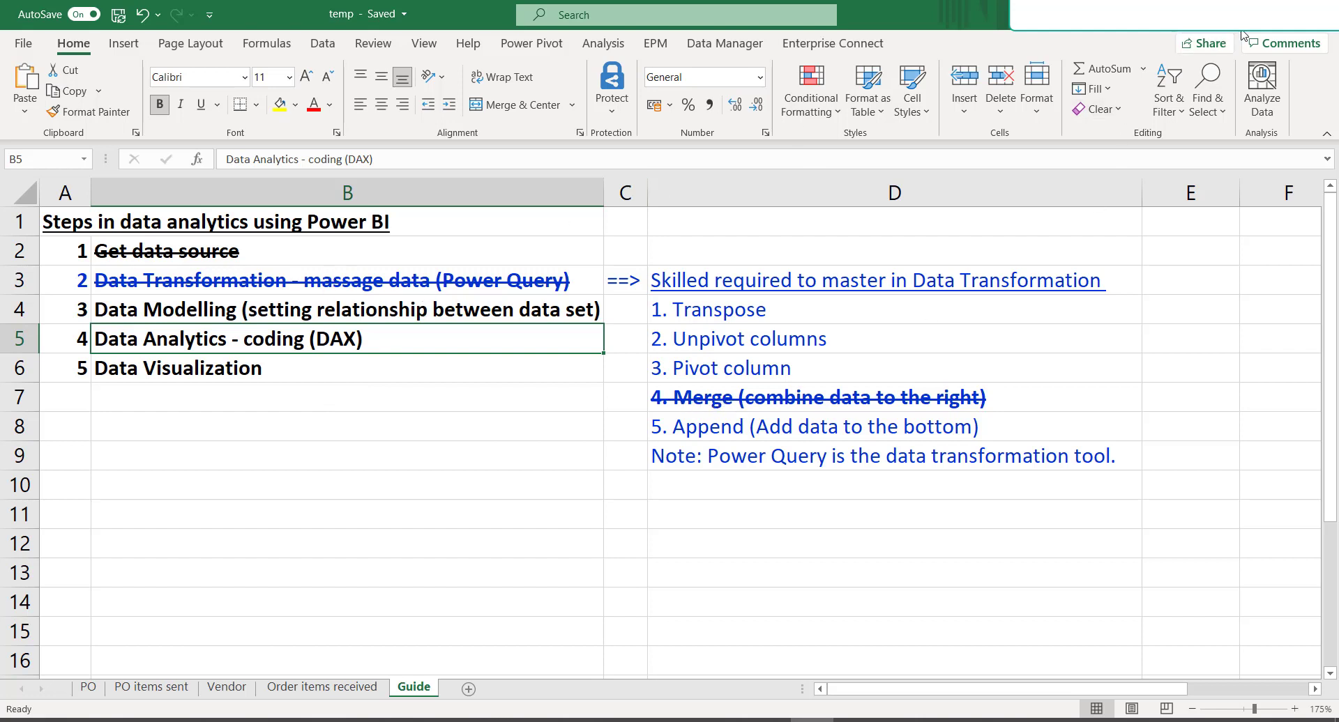
key("alt+Tab")
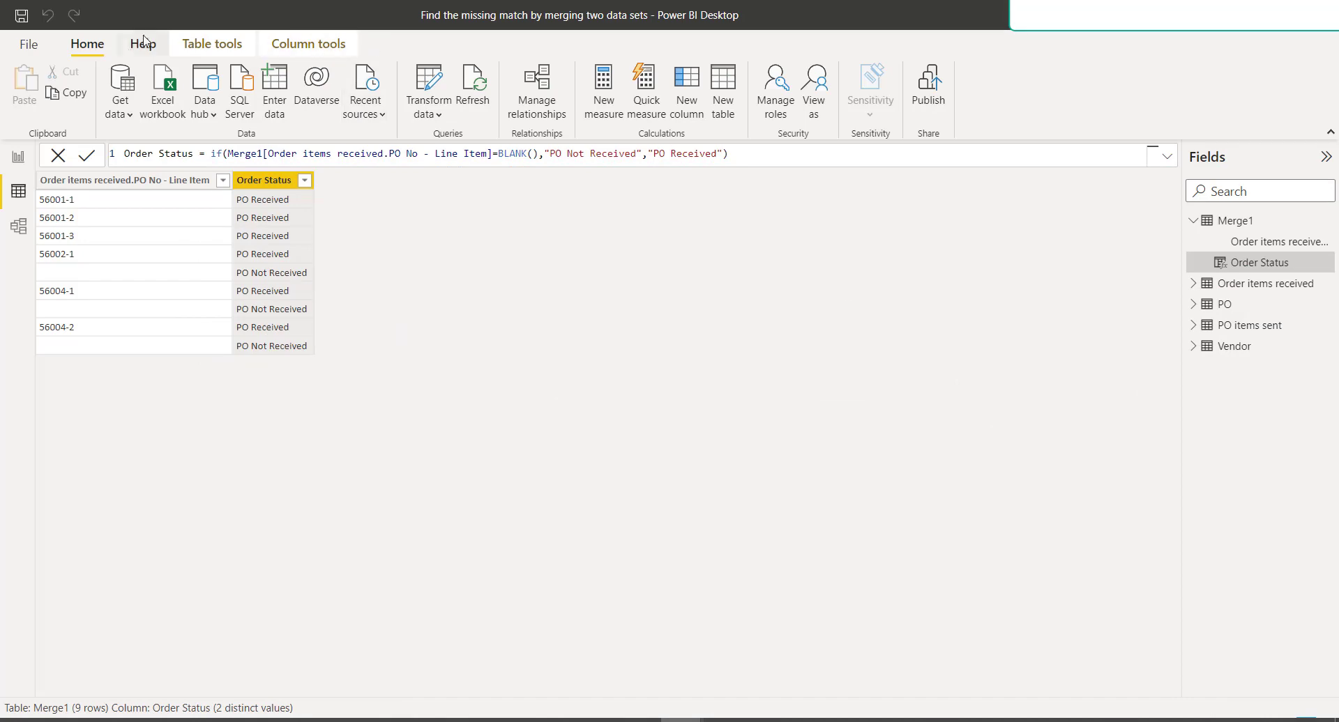
left_click(430, 82)
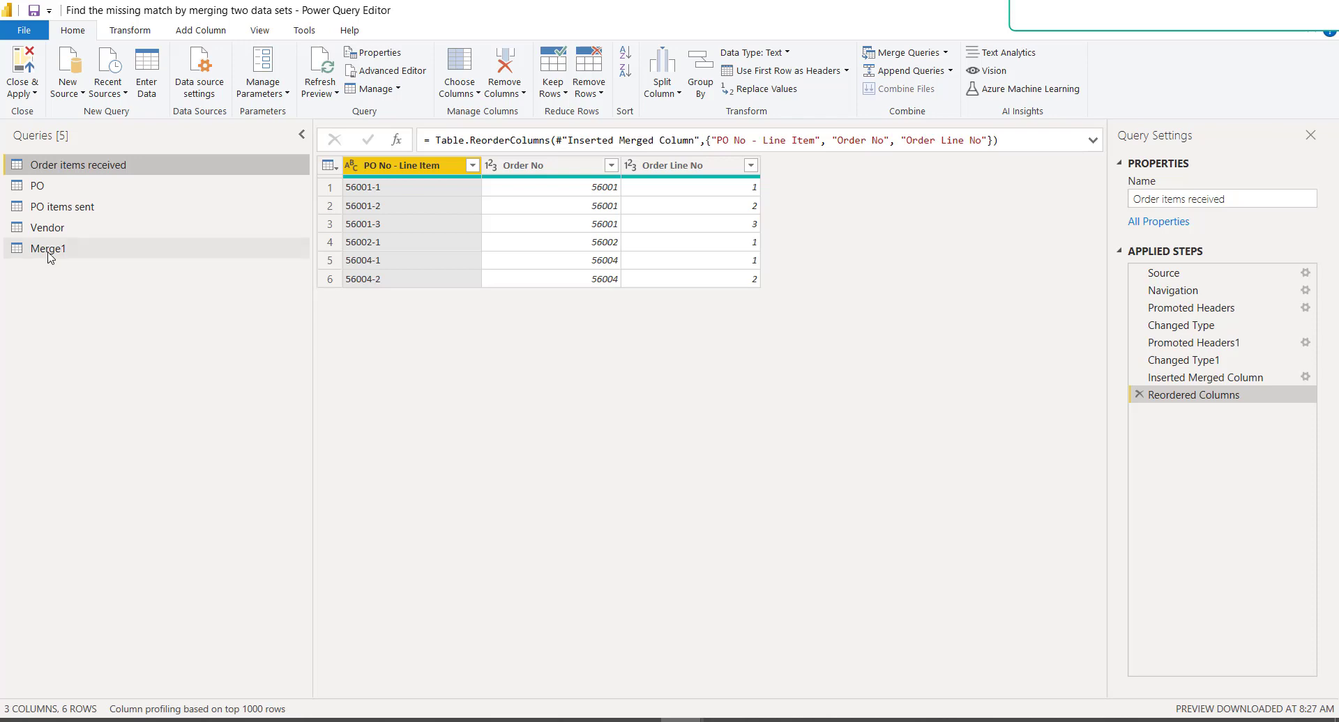
left_click(47, 249)
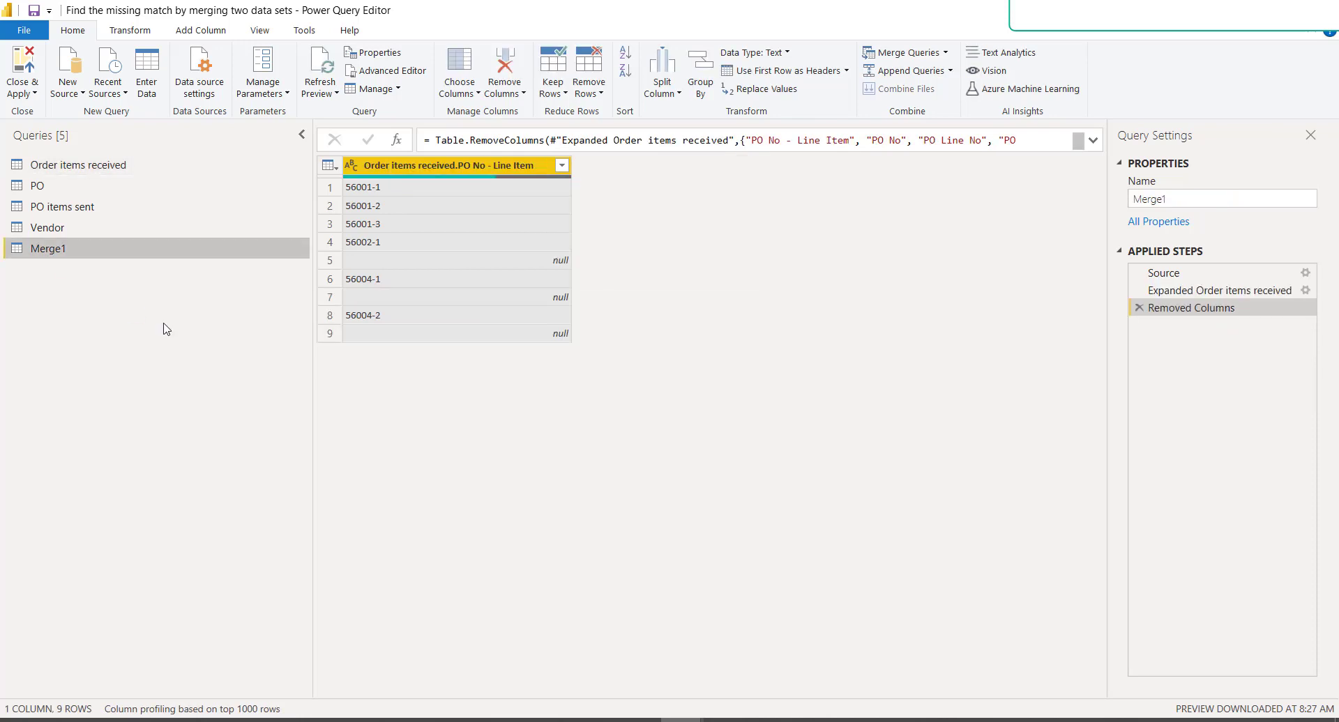
left_click(1139, 308)
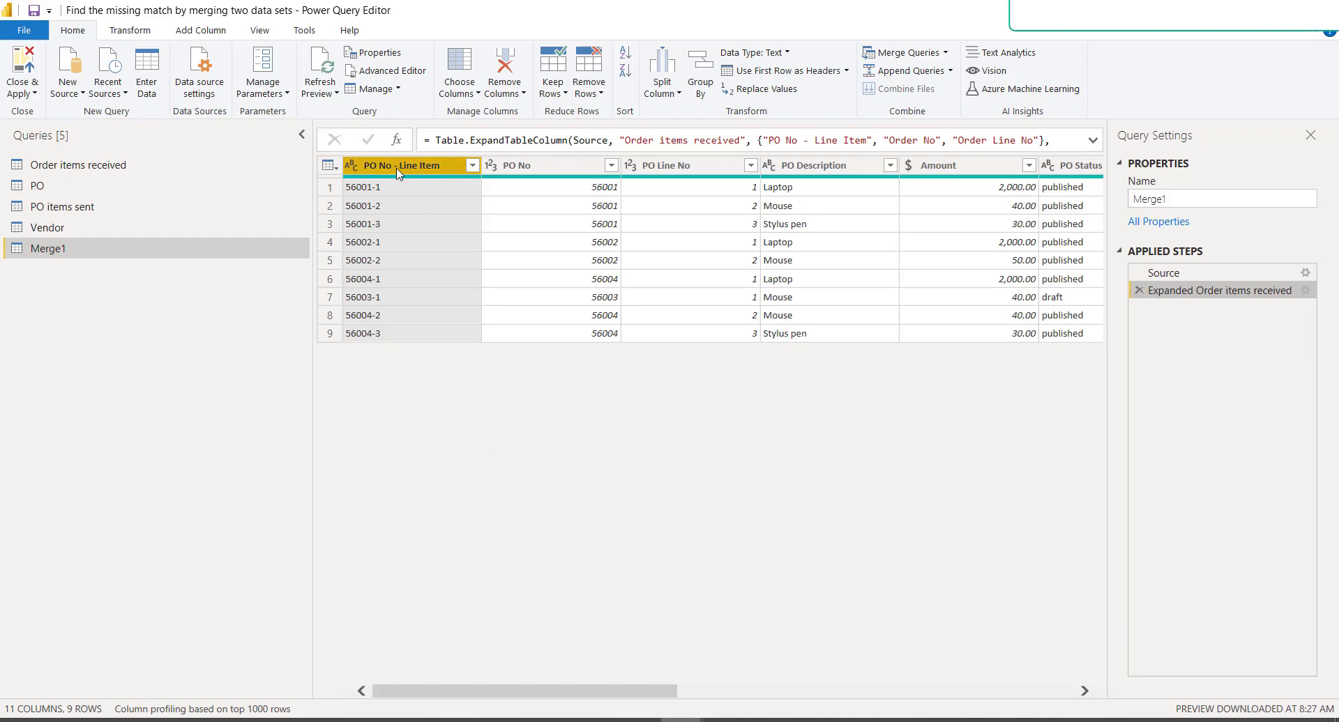
- Remove the columns from PO No through Vendor Id in Merge1, keeping PO No - Line Item
left_click(545, 171)
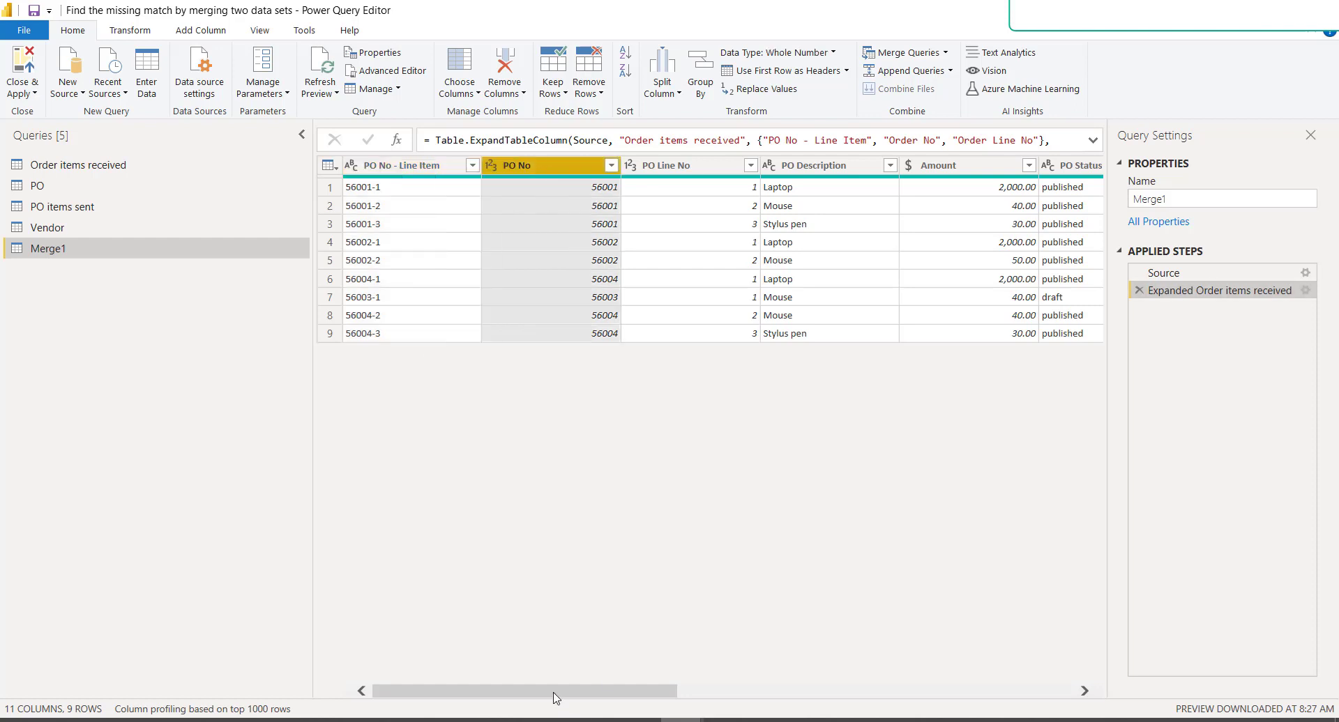
left_click_drag(577, 697, 872, 709)
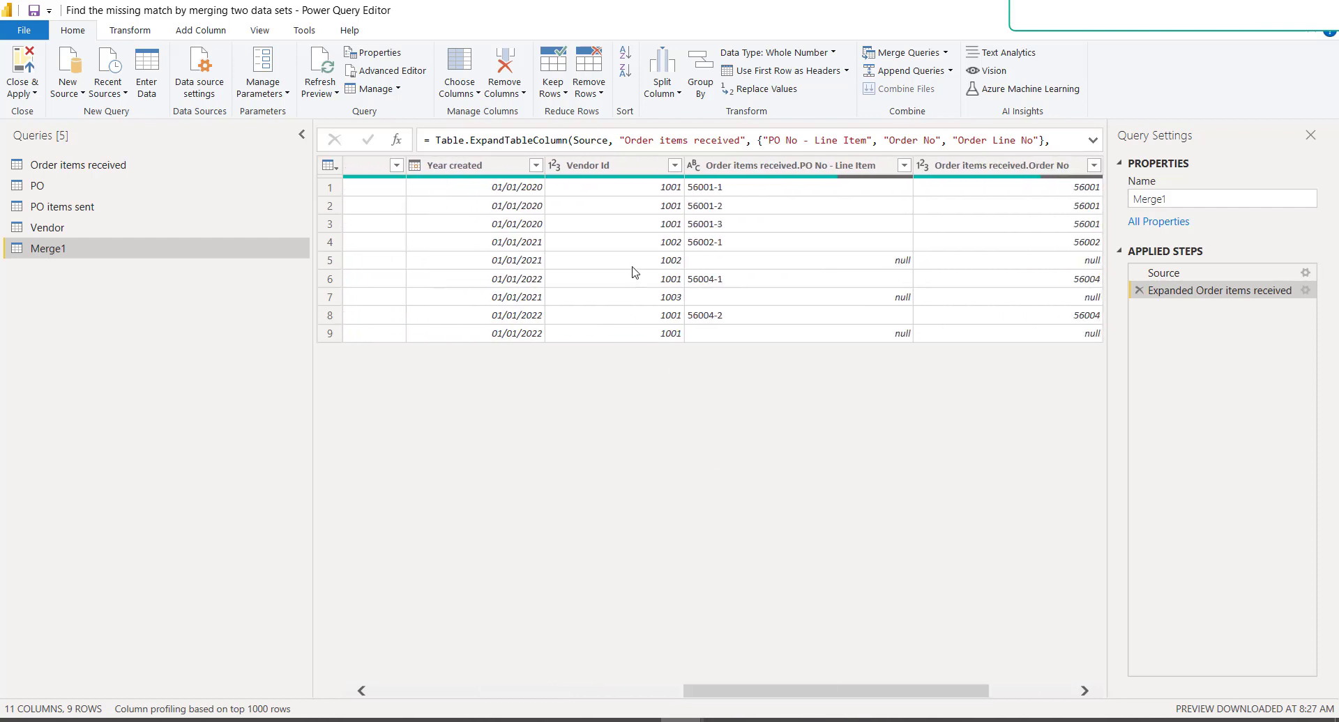
left_click(617, 165, "shift")
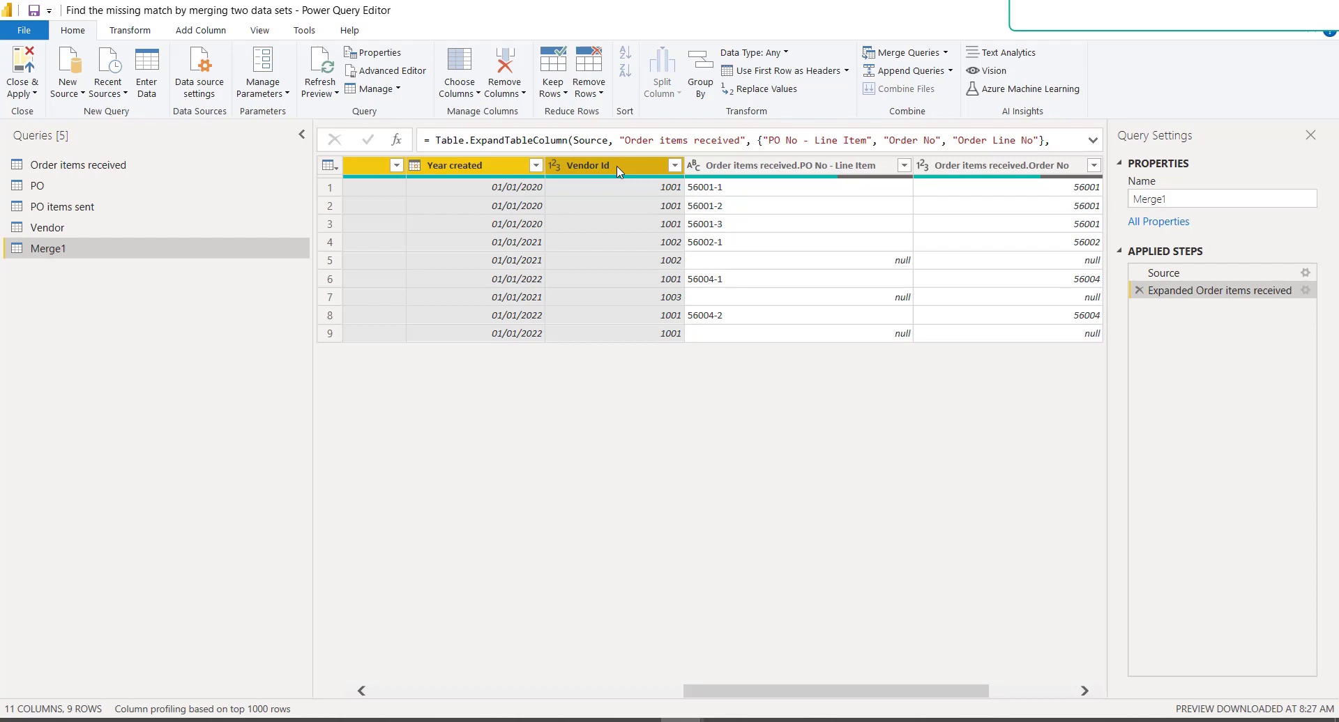
key("Delete")
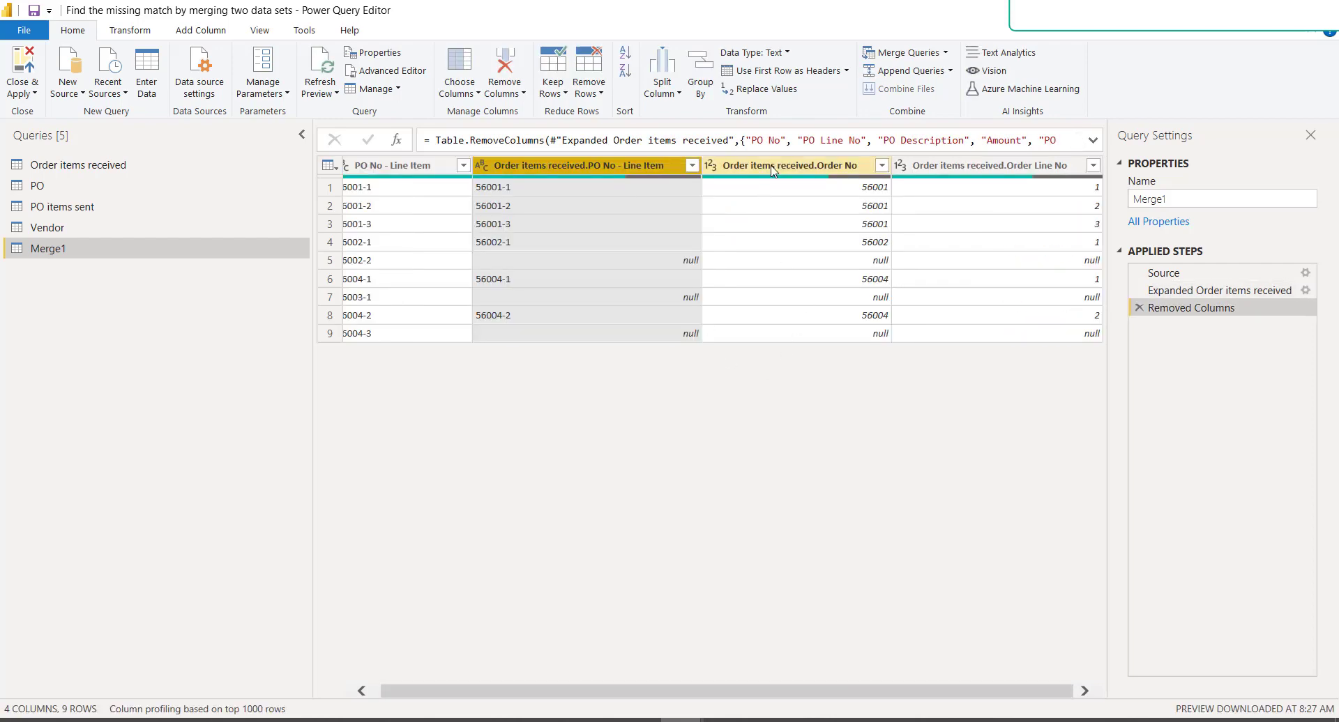
- Remove Order items received.Order No and Order items received.Order Line No from Merge1, then close the editor and apply the changes
left_click(772, 168)
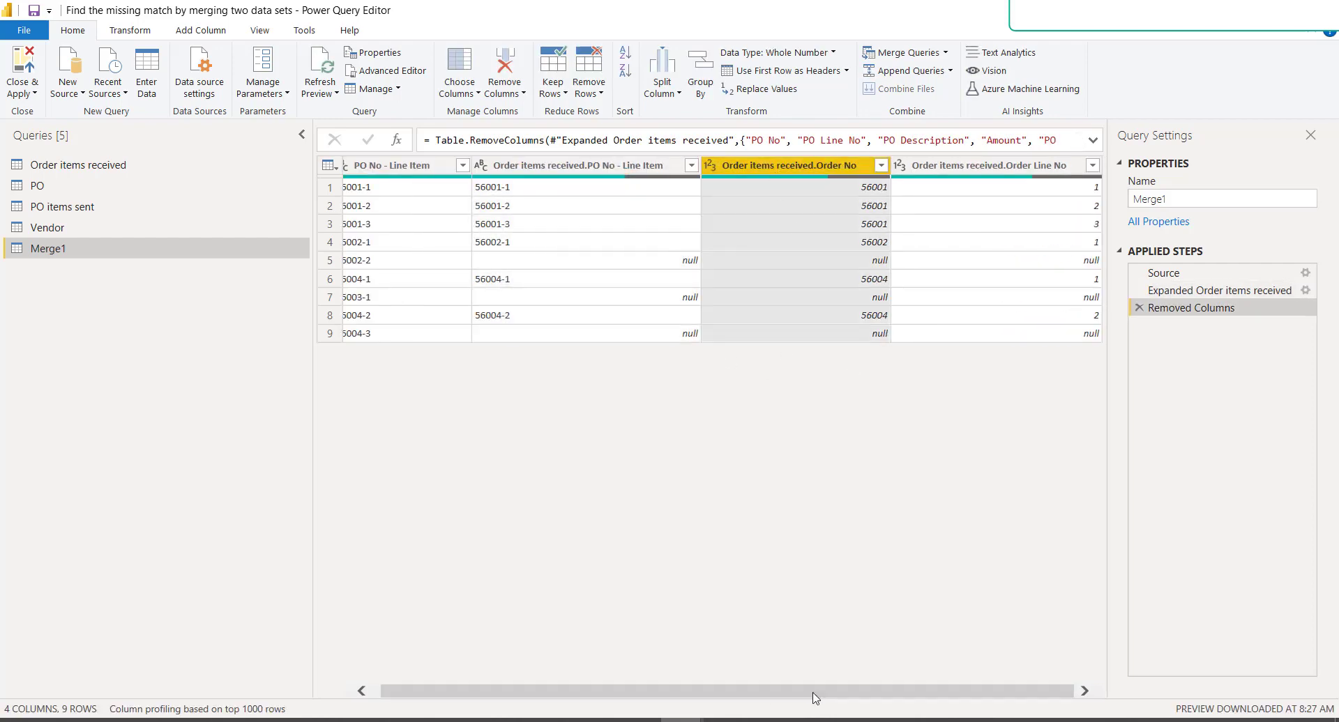
left_click(968, 168, "ctrl")
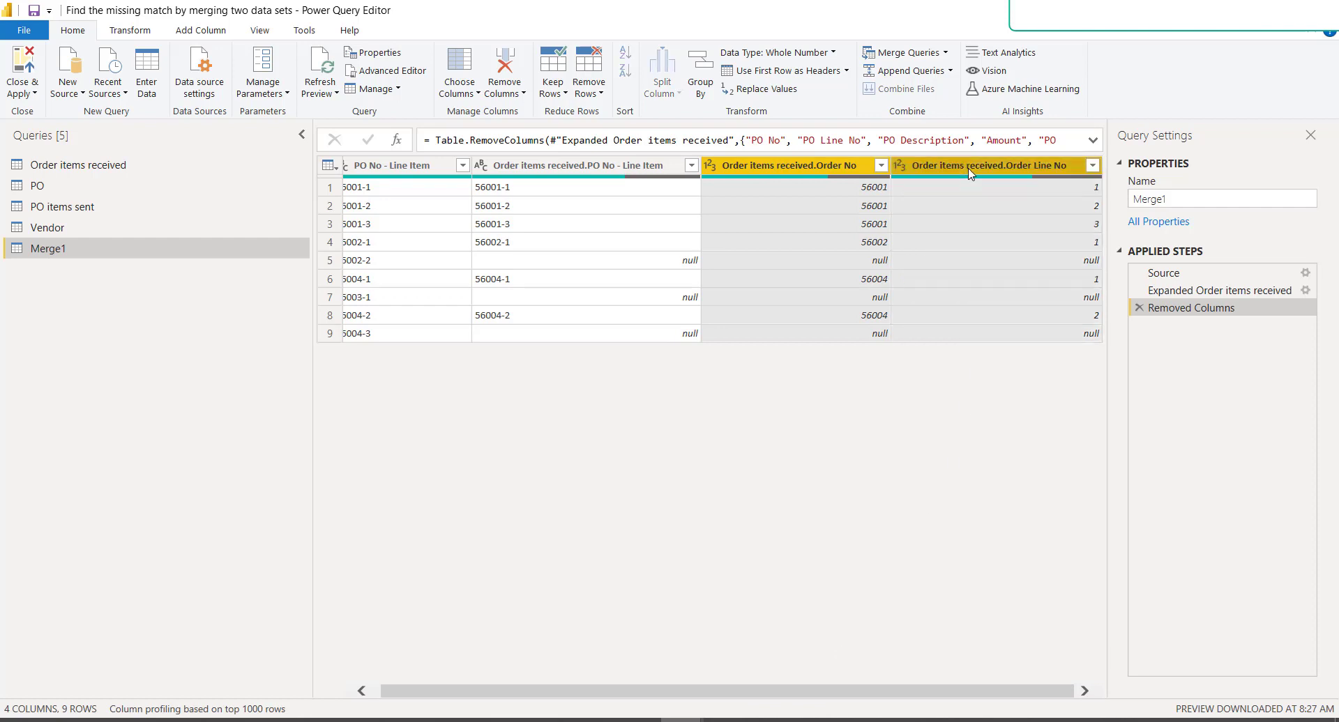
key("Delete")
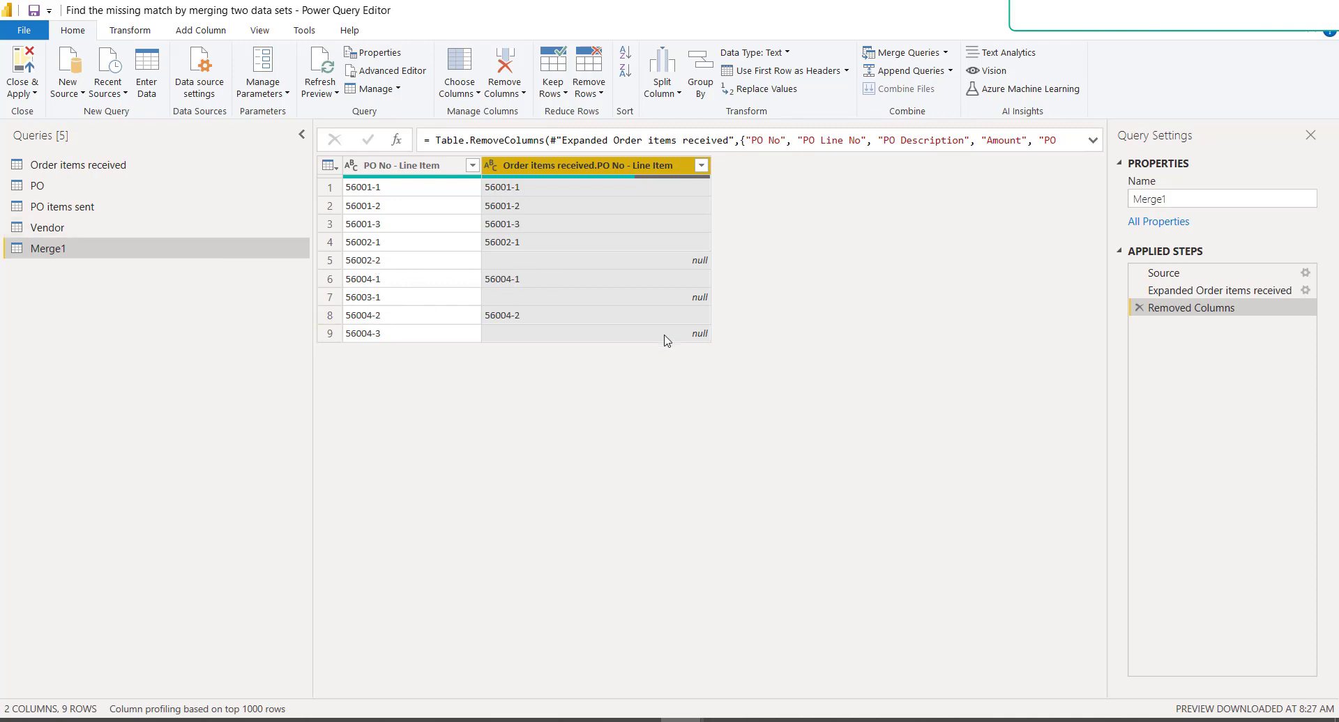
left_click(24, 62)
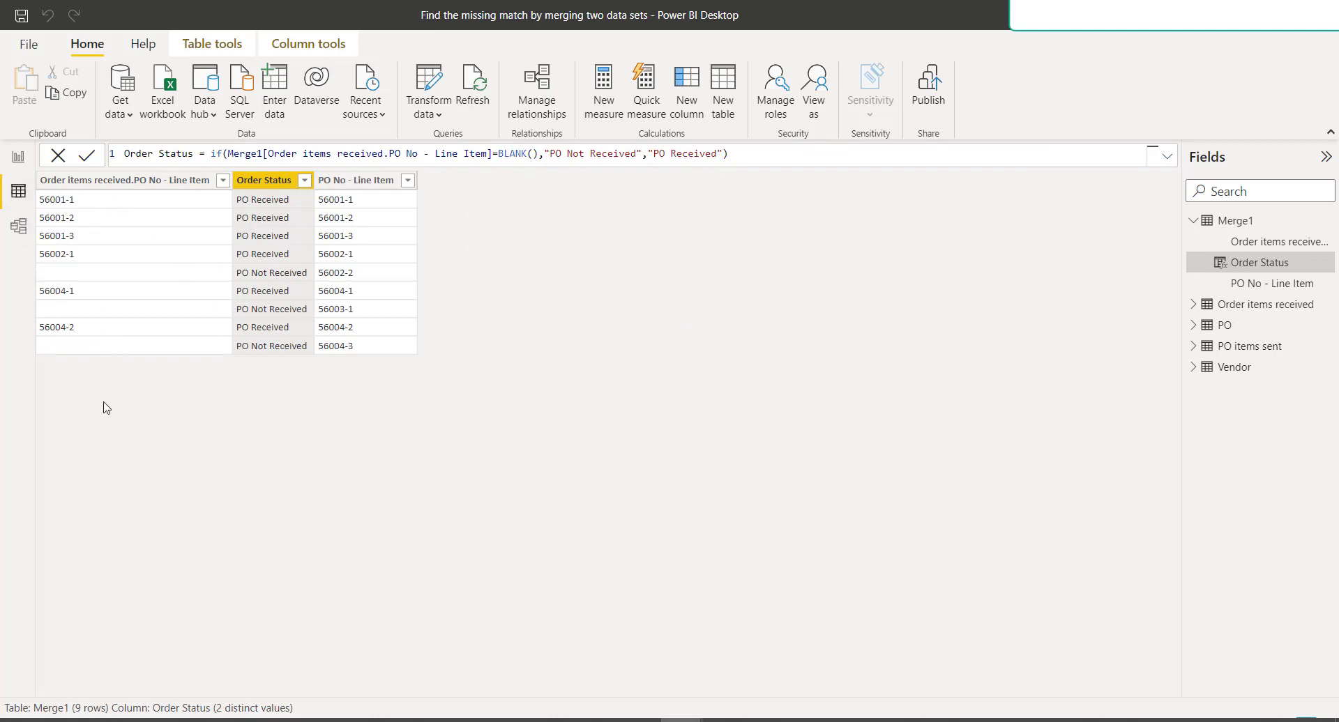
- Switch to the Excel guide, apply strikethrough to "Data Analytics - coding (DAX)", and select the Data Modelling cell
left_click(812, 719)
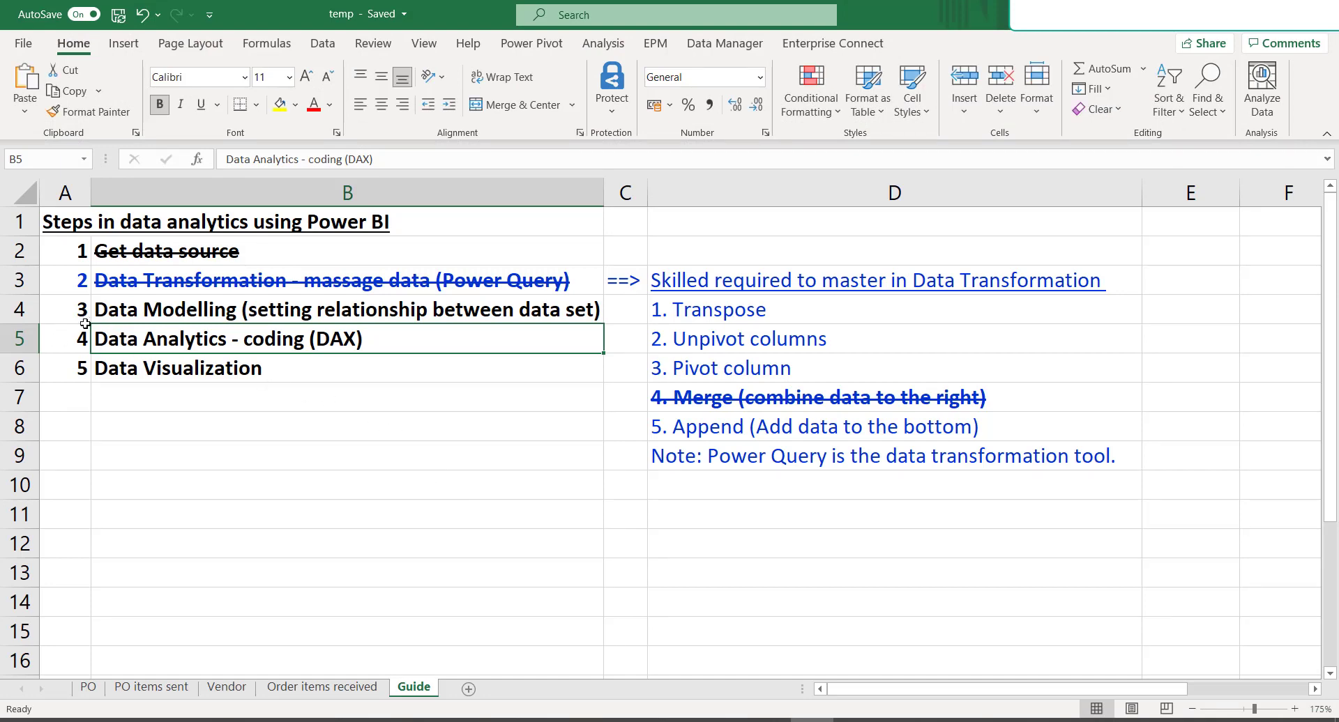
left_click(337, 132)
left_click(513, 313)
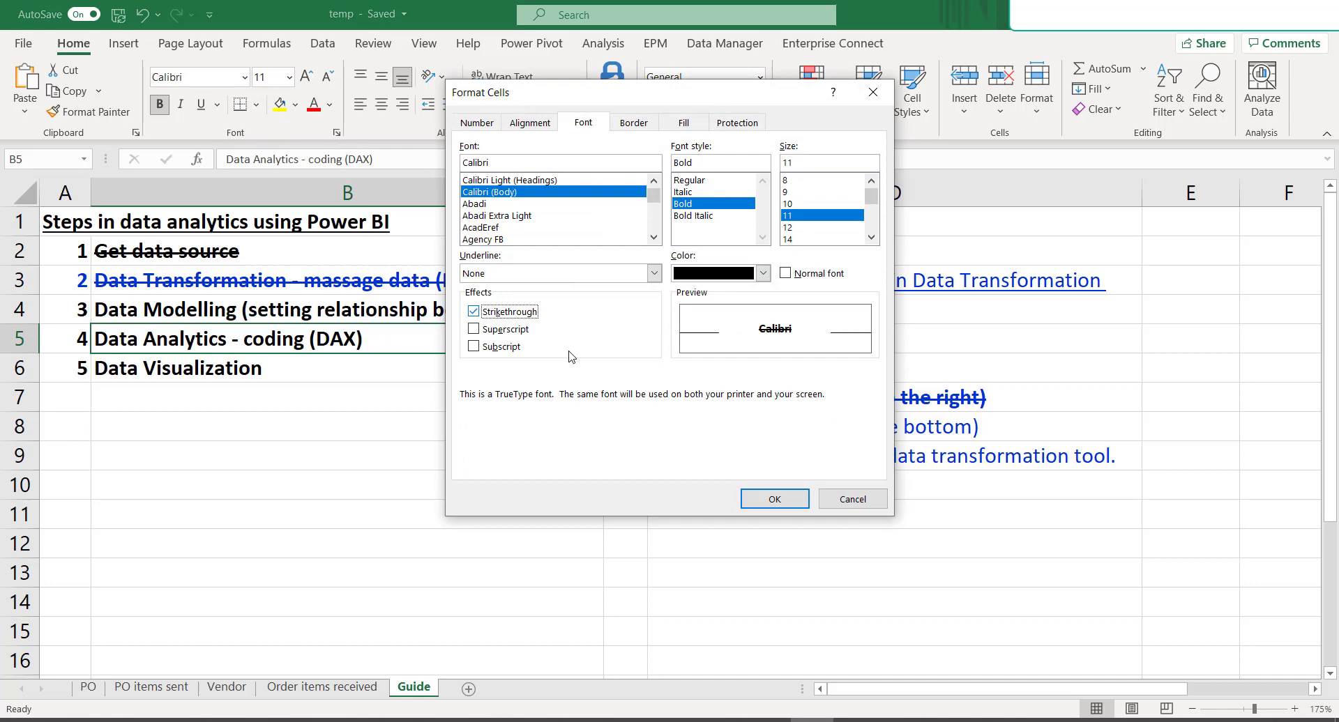
left_click(777, 499)
left_click(136, 308)
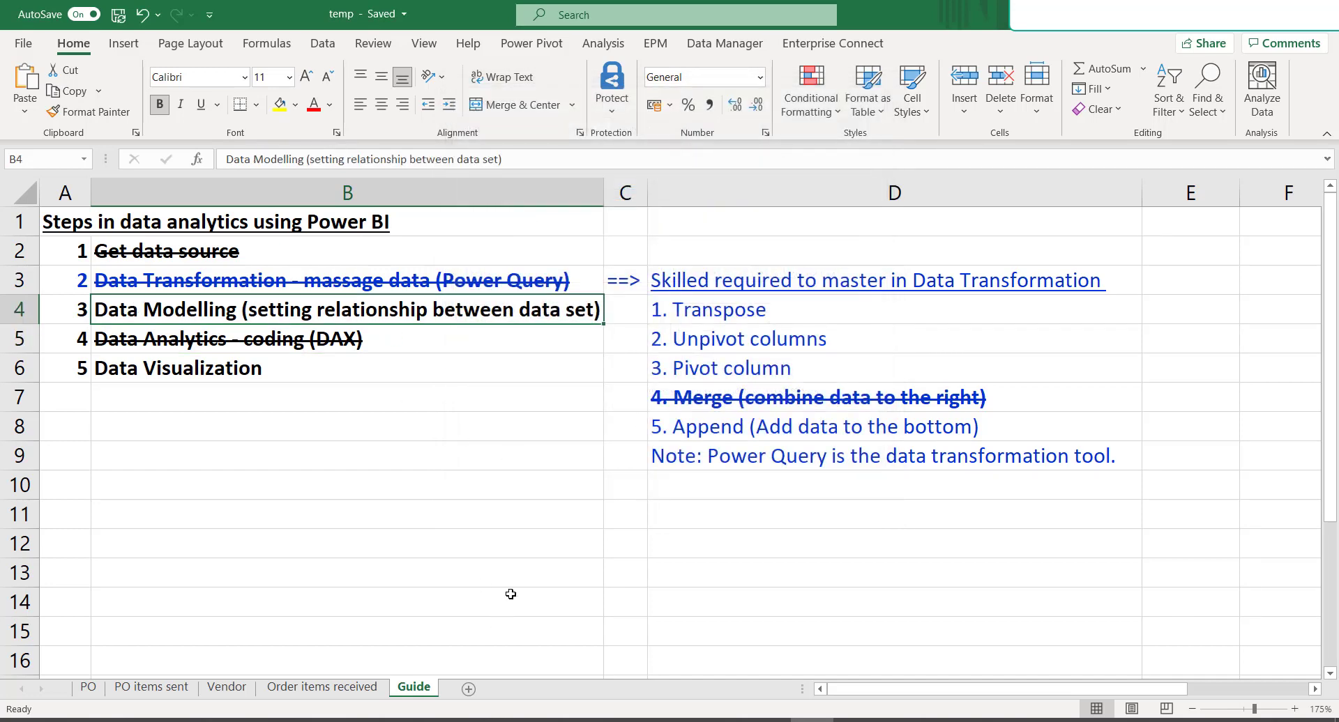
- Return to Power BI Desktop and arrange the Model view, with Order items received beside PO items sent, Merge1 below it, and a taller Vendor card
key("alt+Tab")
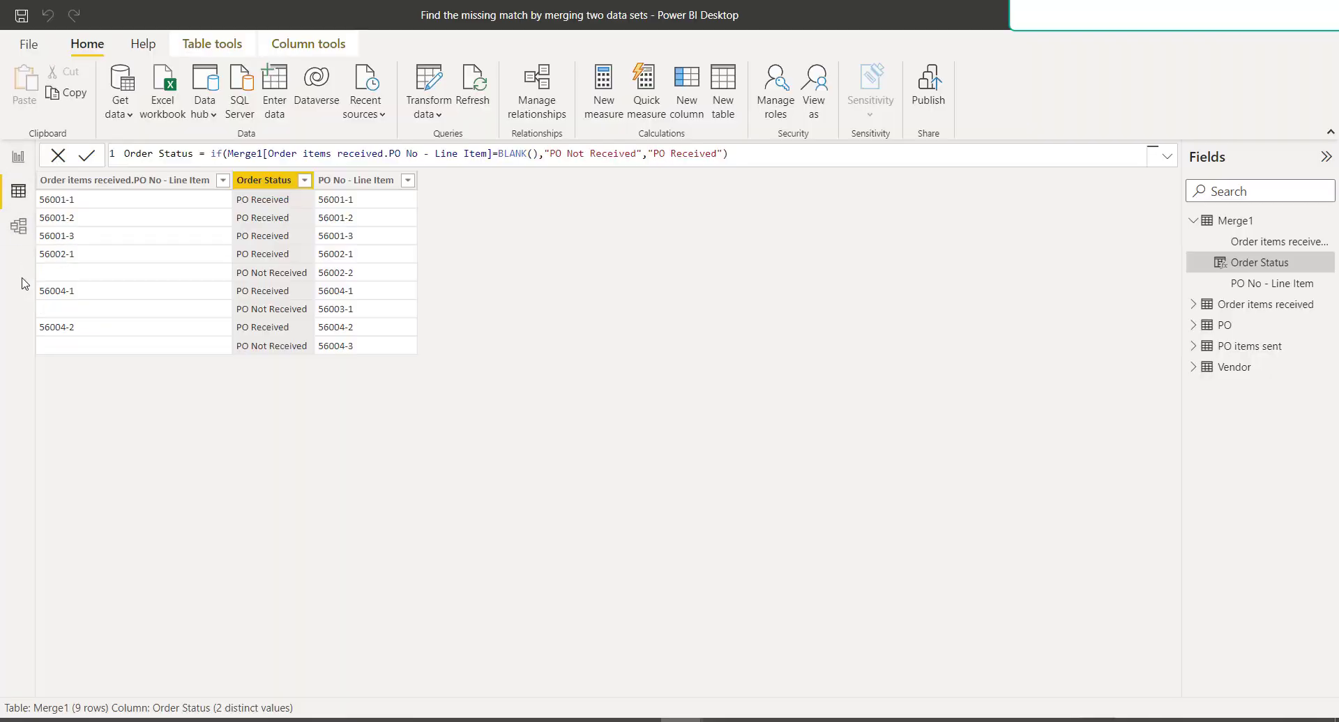
left_click(18, 233)
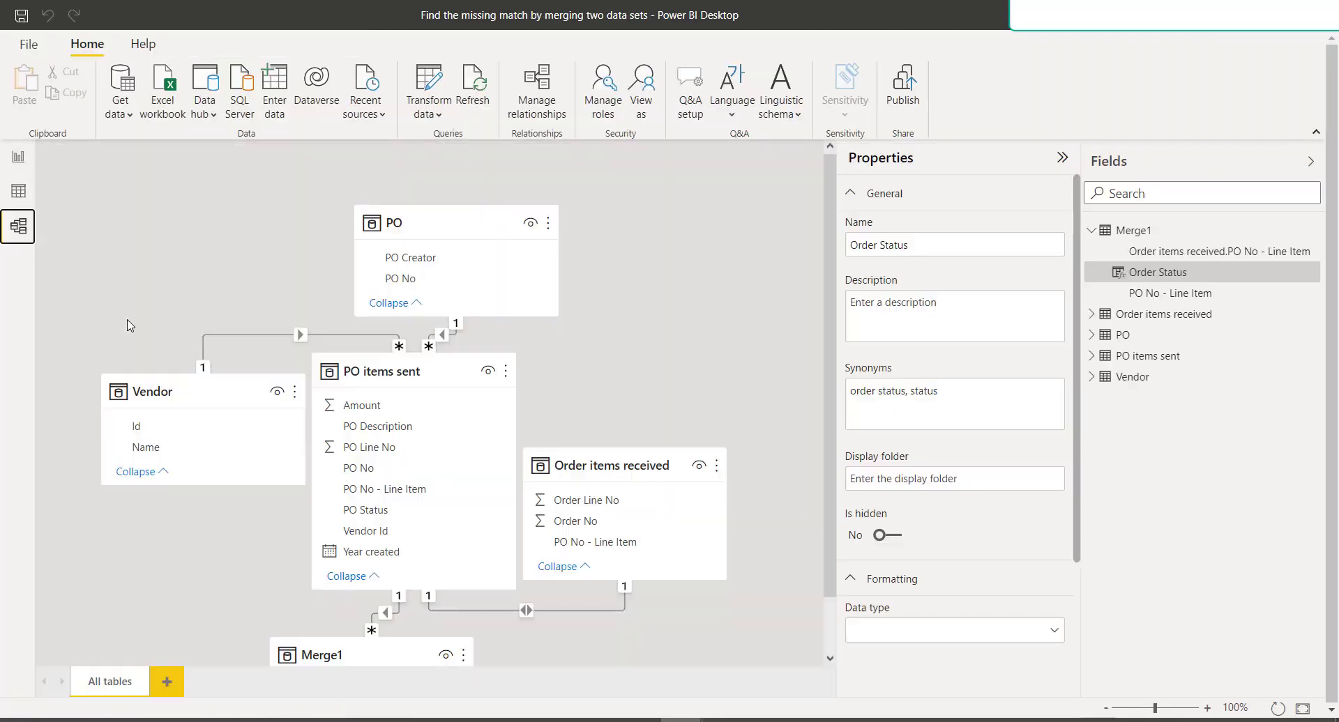
left_click_drag(623, 375, 676, 343)
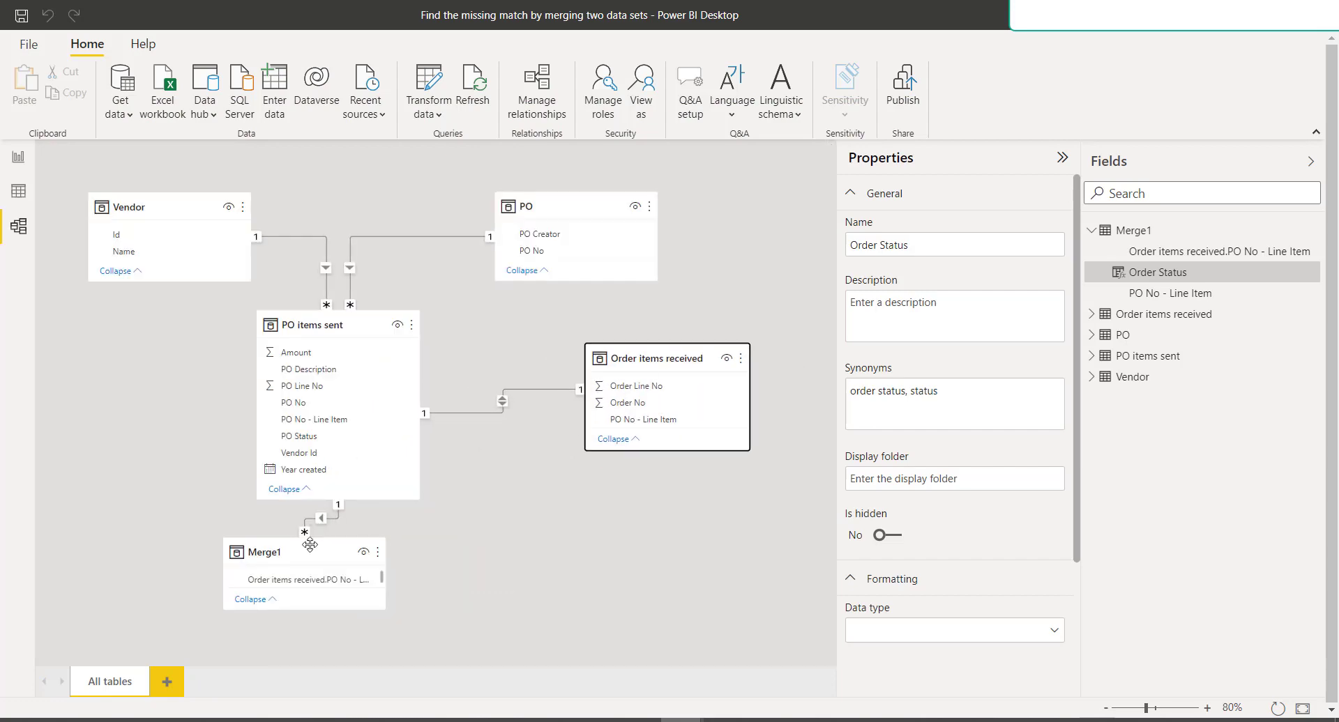
left_click_drag(309, 545, 523, 571)
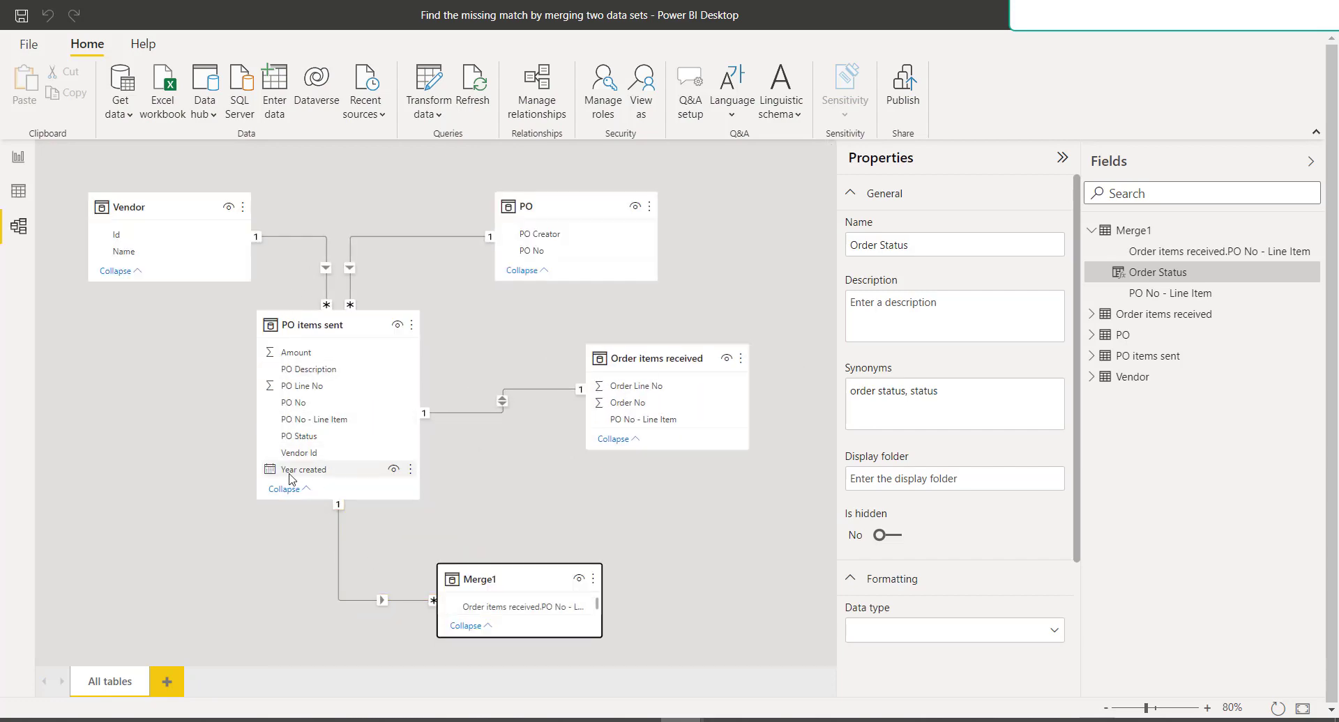
left_click_drag(206, 281, 207, 296)
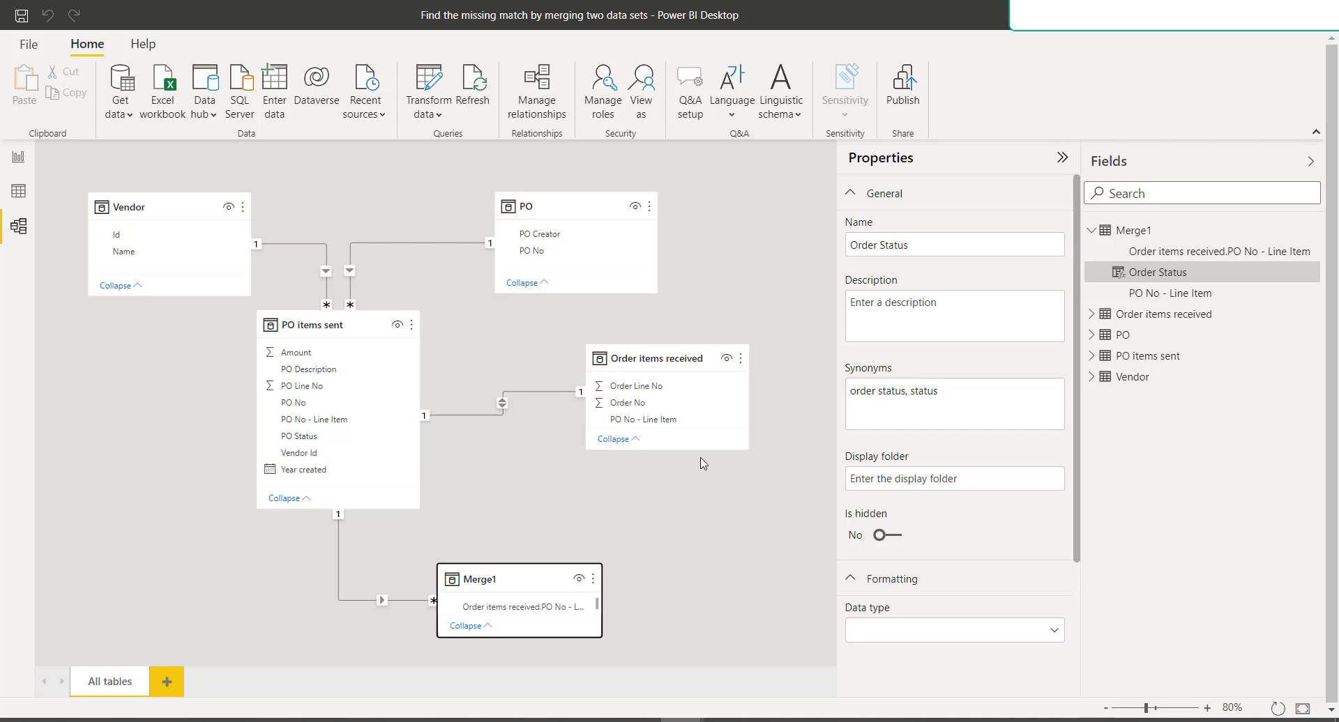
- Make the Order items received card taller in the Model view, and strike through the Data Modelling cell in the Excel guide
left_click_drag(701, 449, 700, 481)
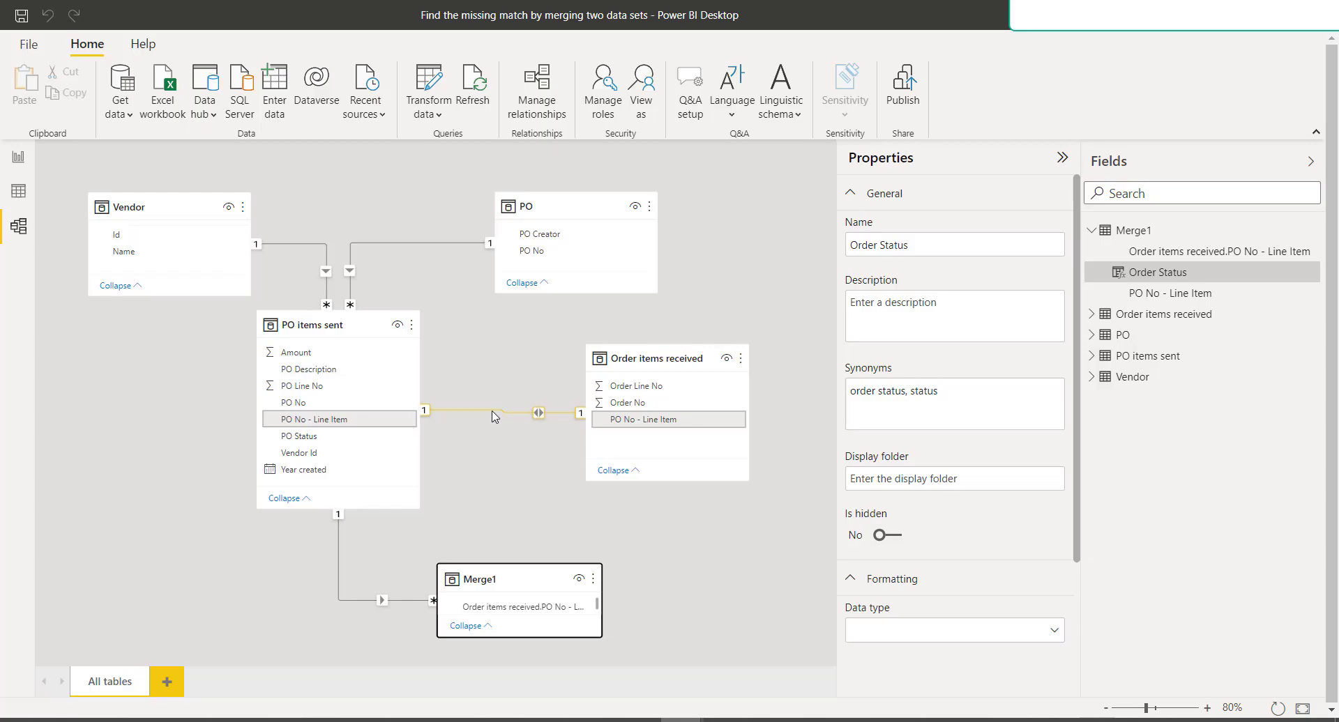
key("alt+Tab")
left_click(333, 416)
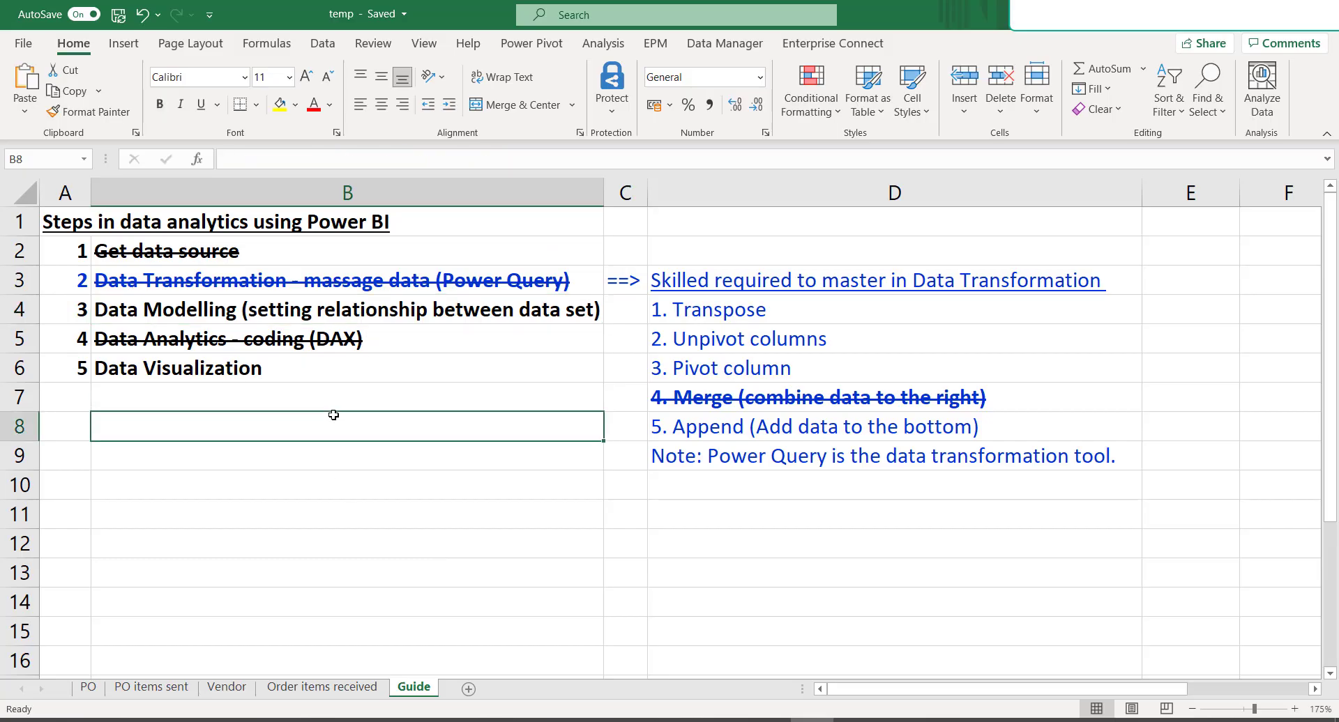
left_click(331, 310)
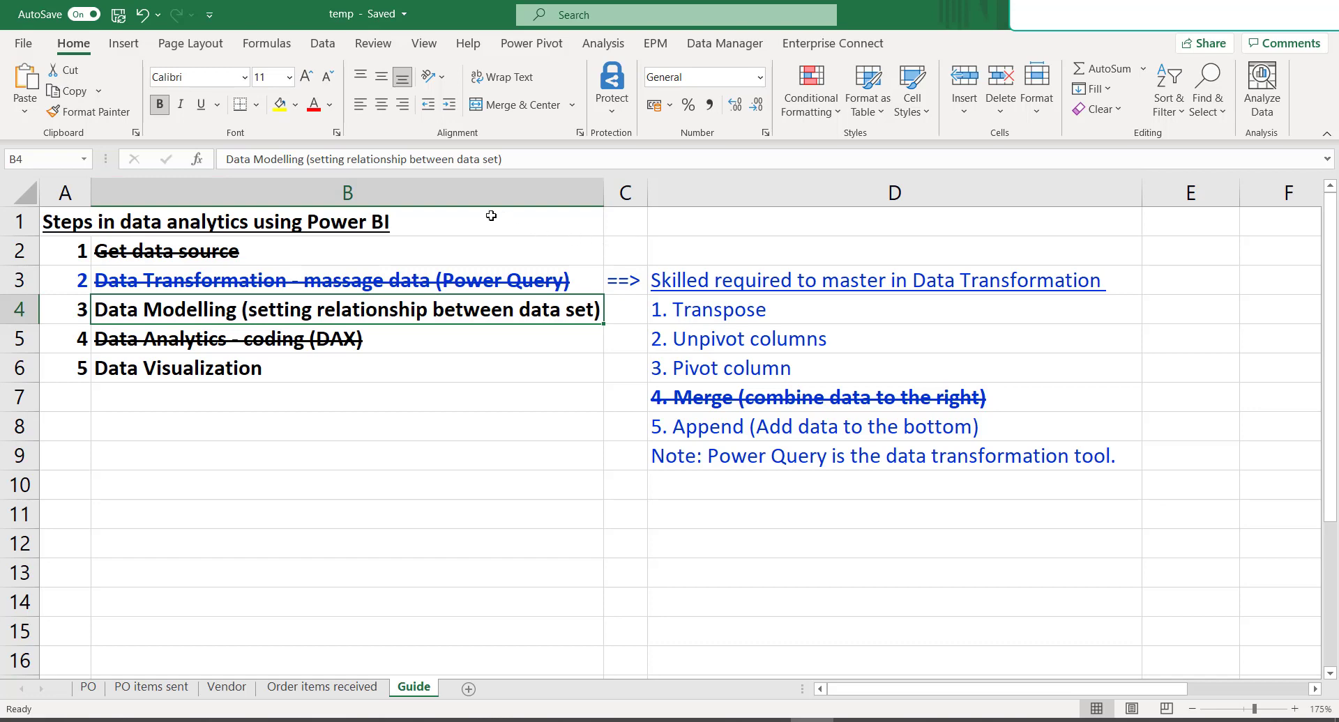
left_click(336, 133)
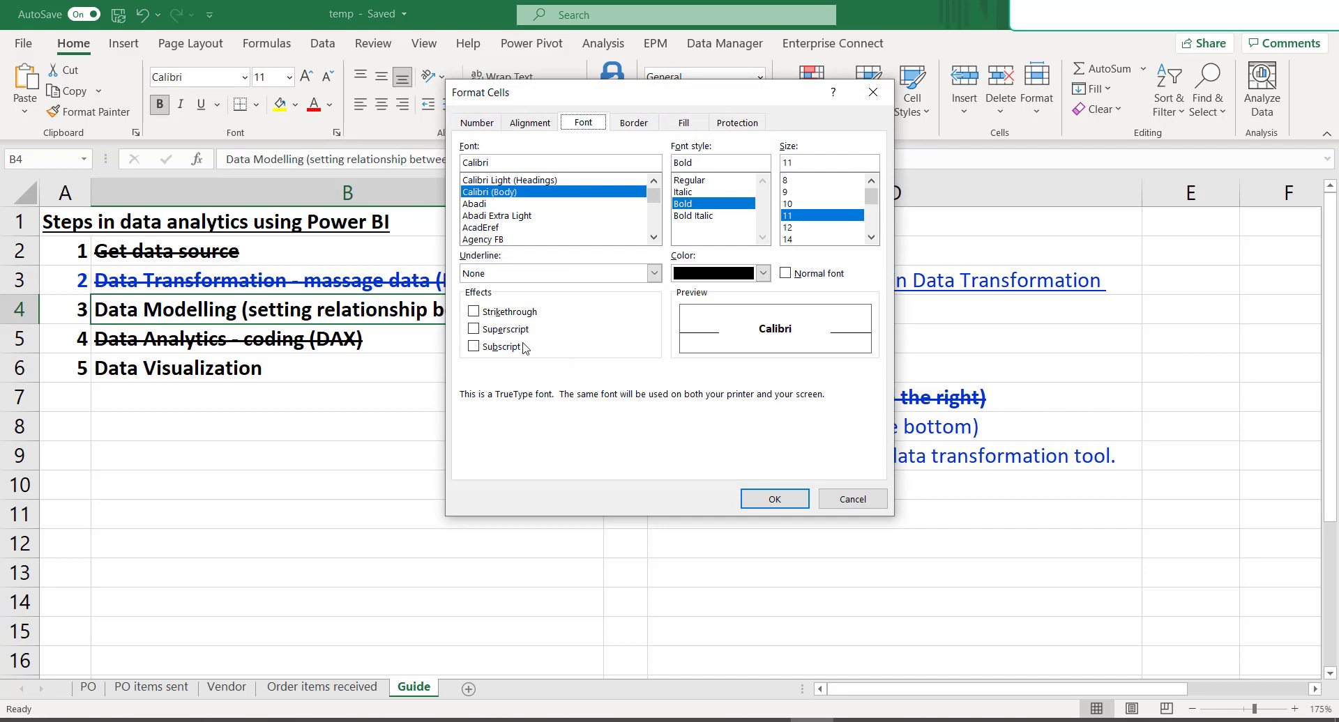
left_click(515, 314)
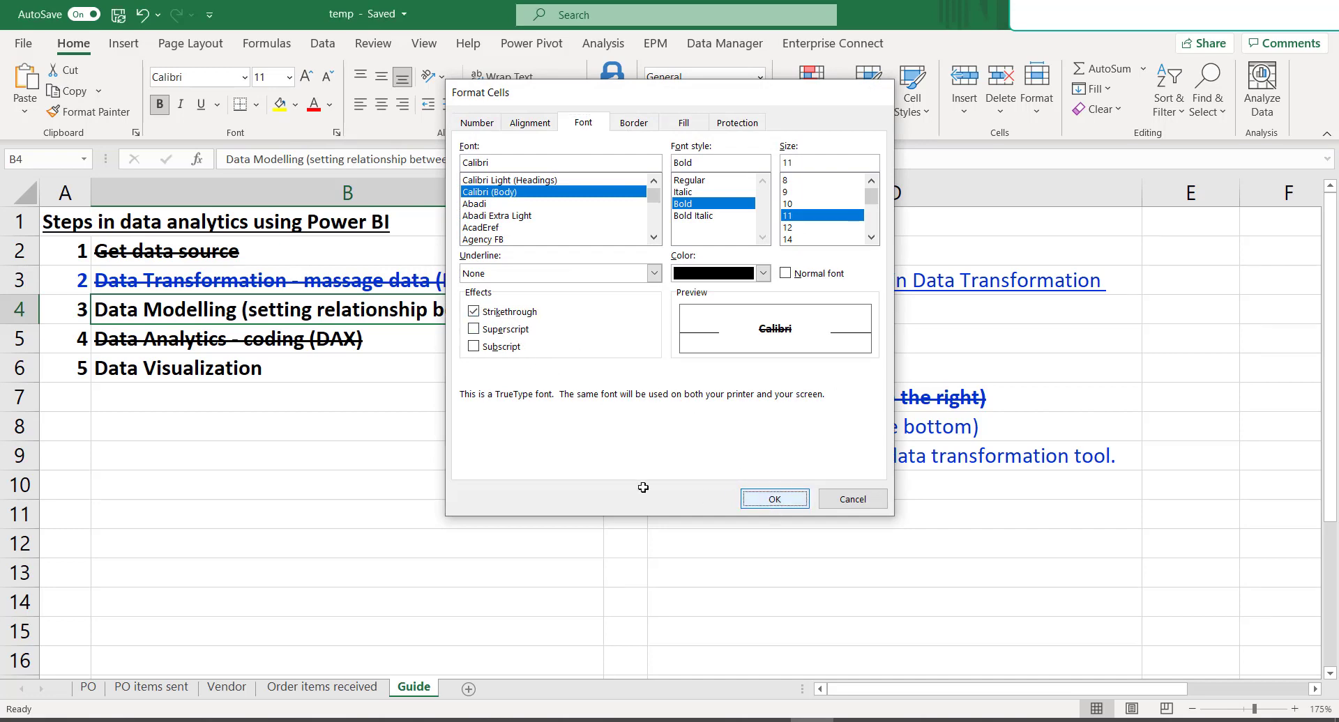
key("Return")
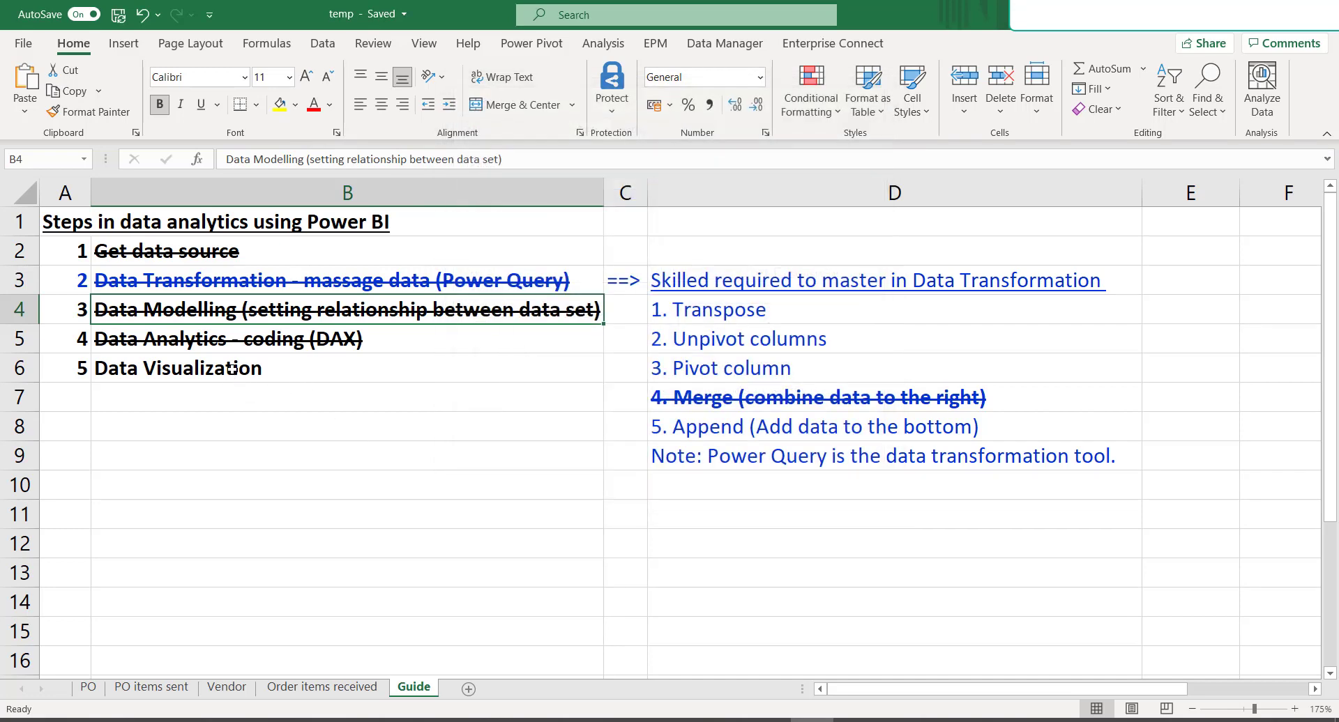
- Return to Power BI Desktop and insert a blank table visual on Page 1 of the report
key("alt+Tab")
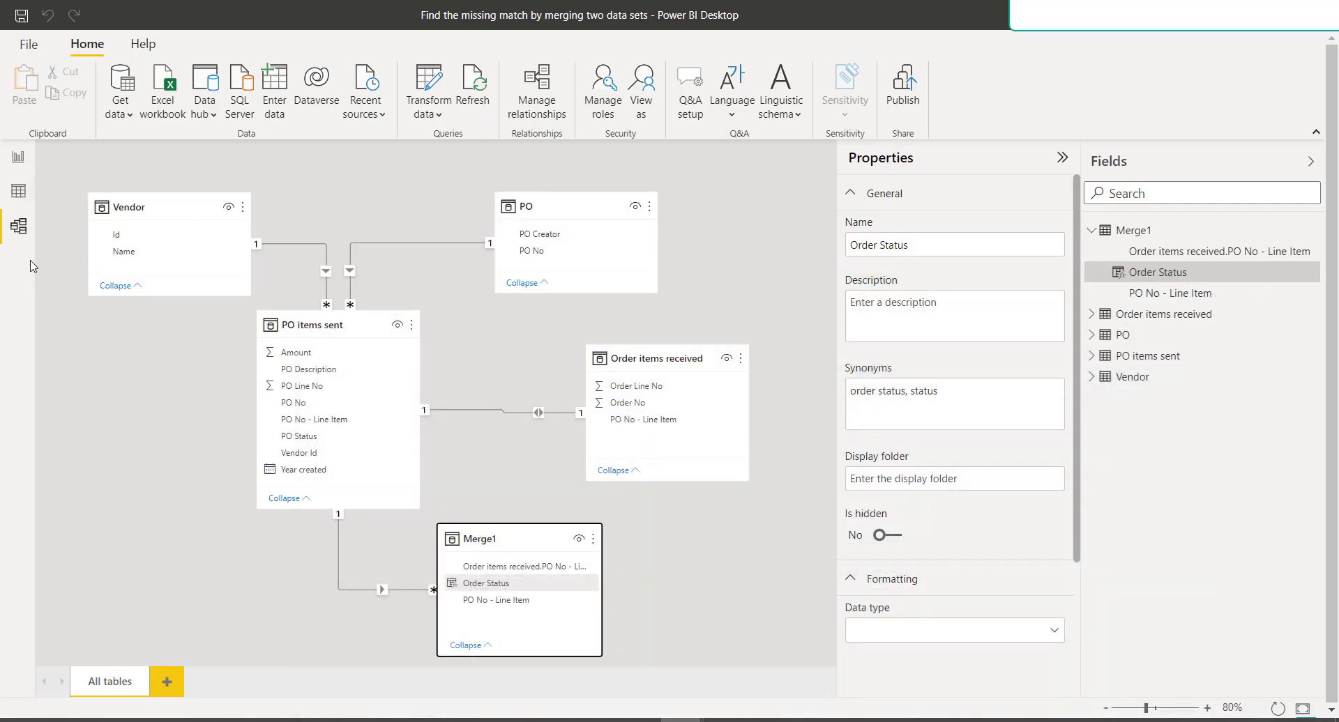
left_click(20, 159)
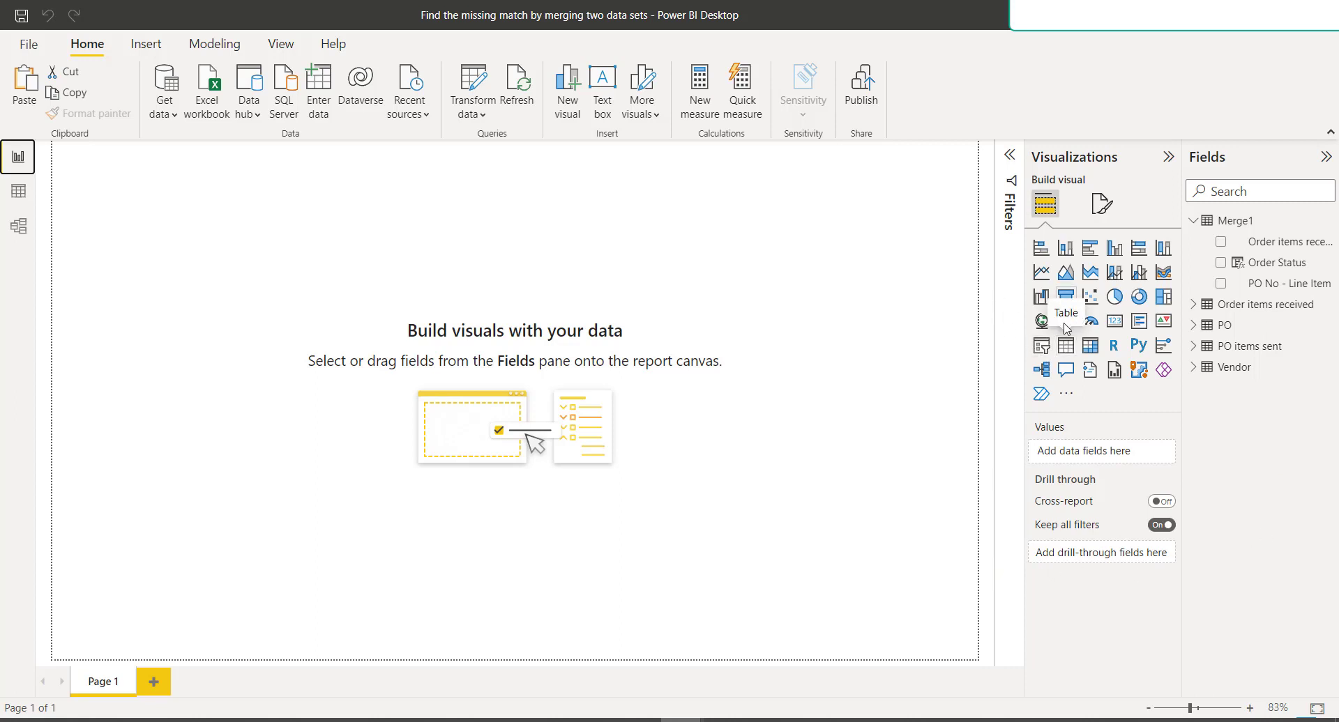
left_click(1065, 344)
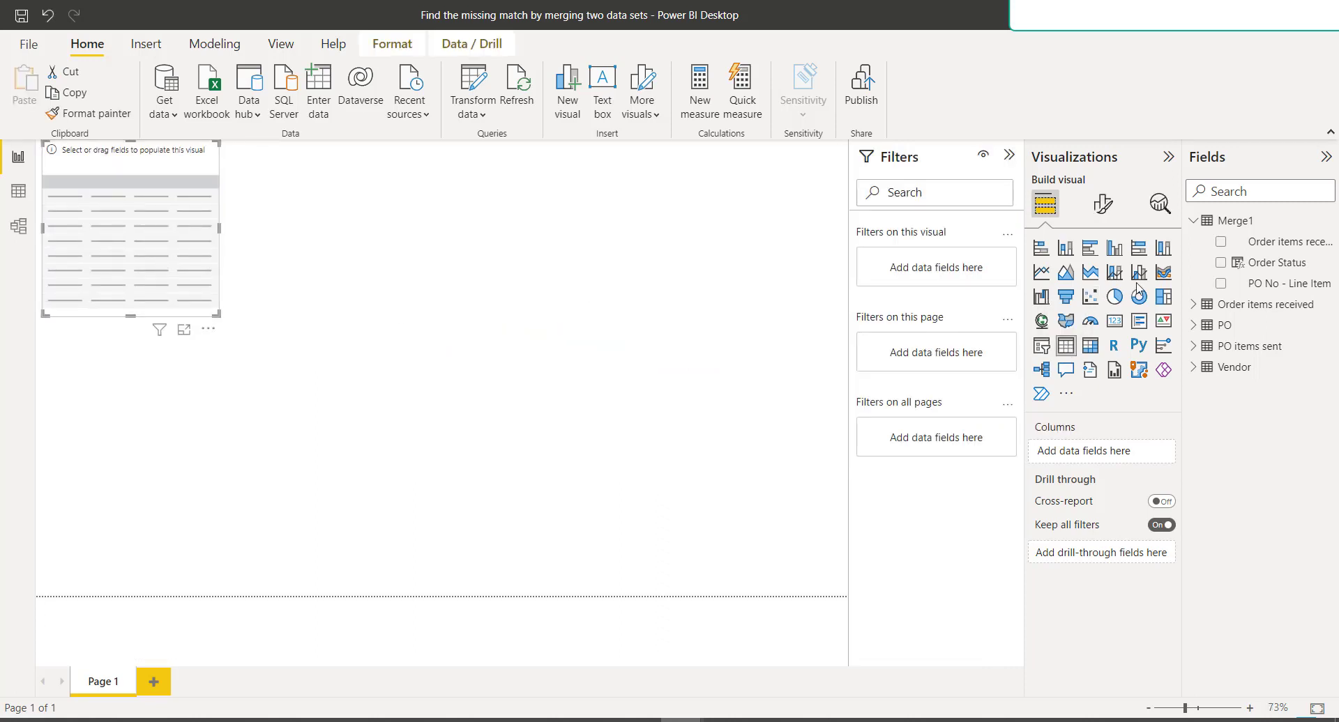
- Add Order Status from Merge1 to the table visual twice, summarizing the second one by Count
left_click(1193, 306)
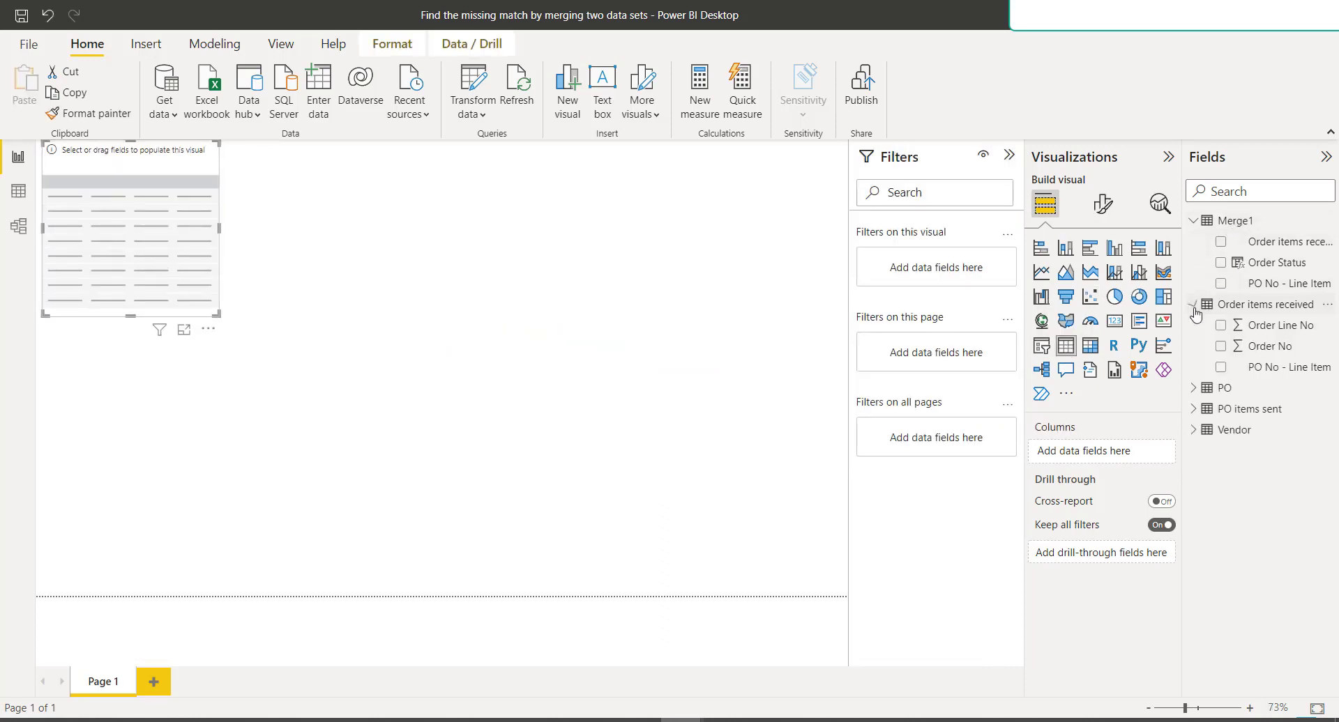
left_click(1195, 390)
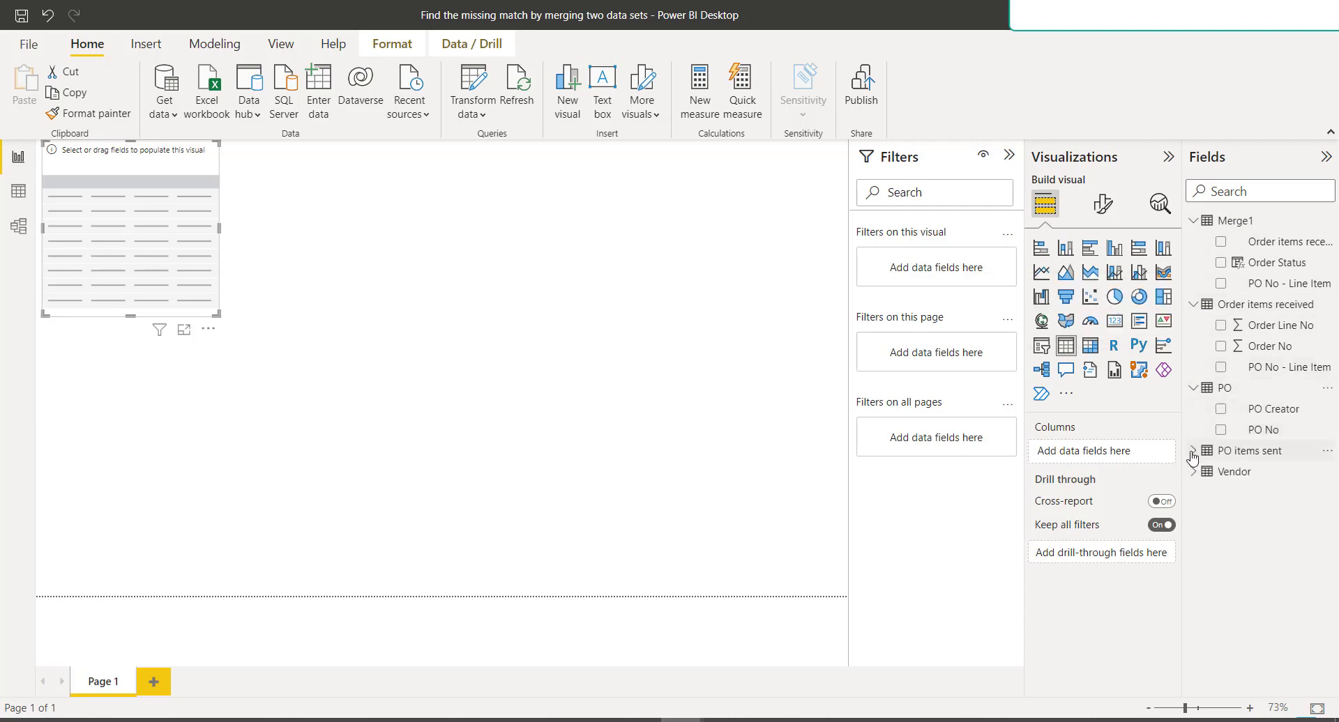
left_click(1193, 450)
left_click(1210, 636)
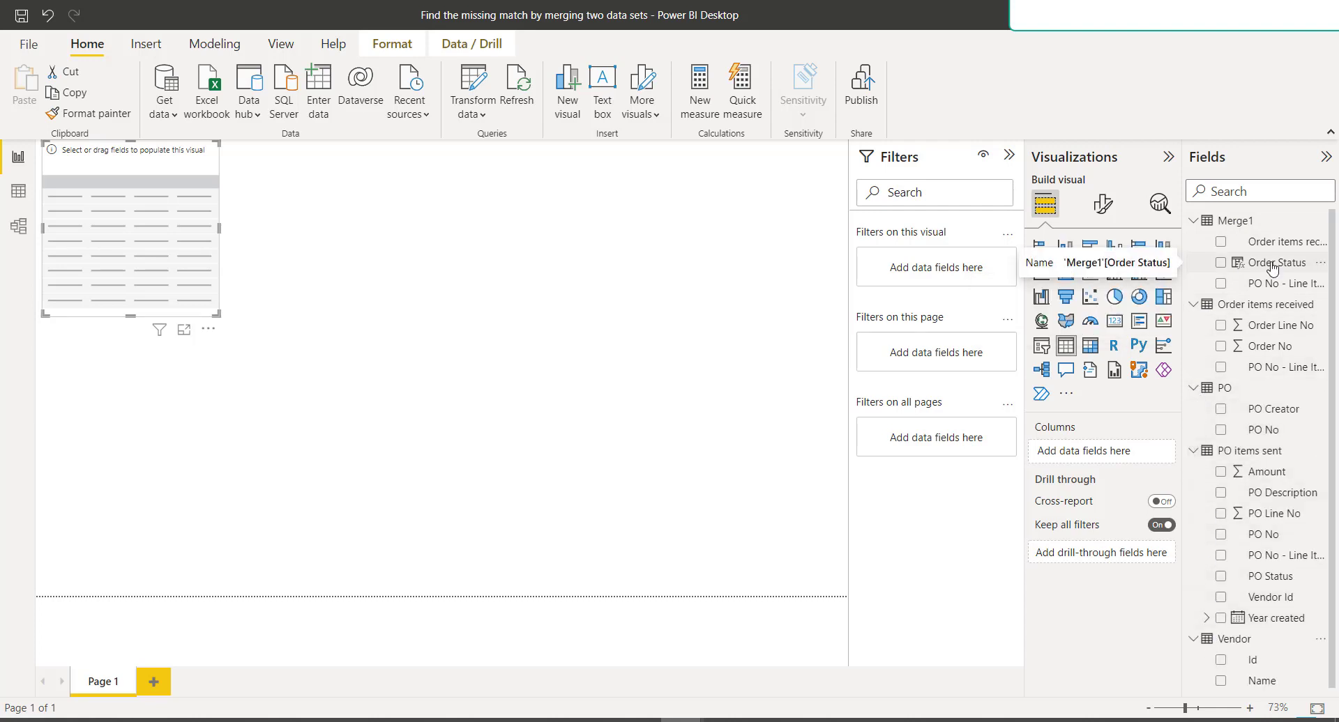
left_click_drag(1273, 267, 1134, 458)
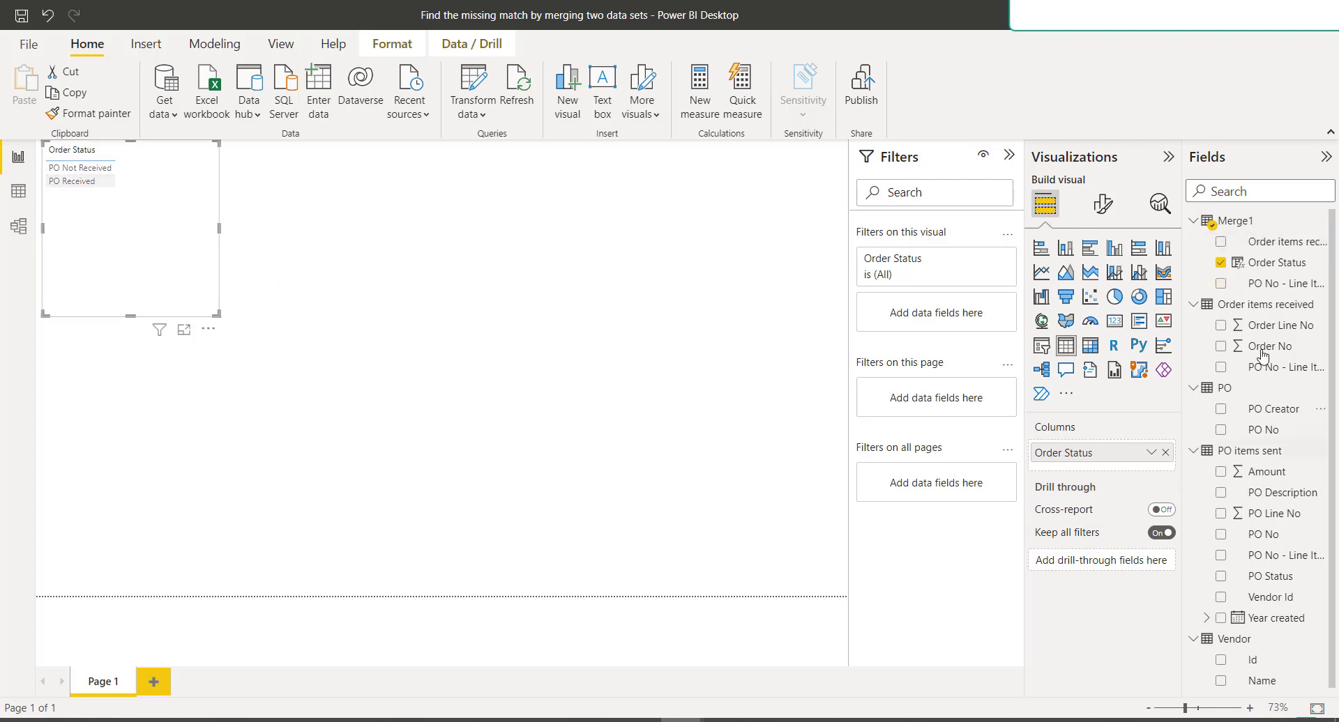
left_click_drag(1283, 268, 1126, 483)
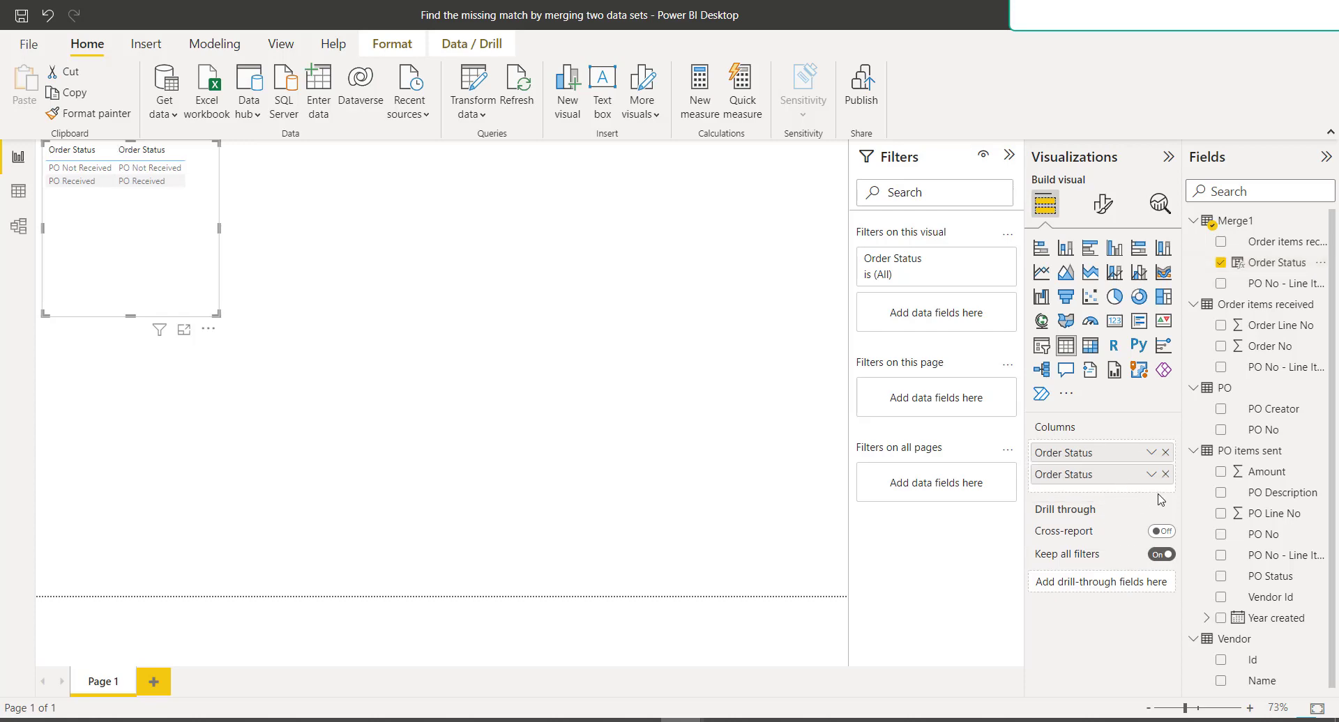
left_click(1151, 475)
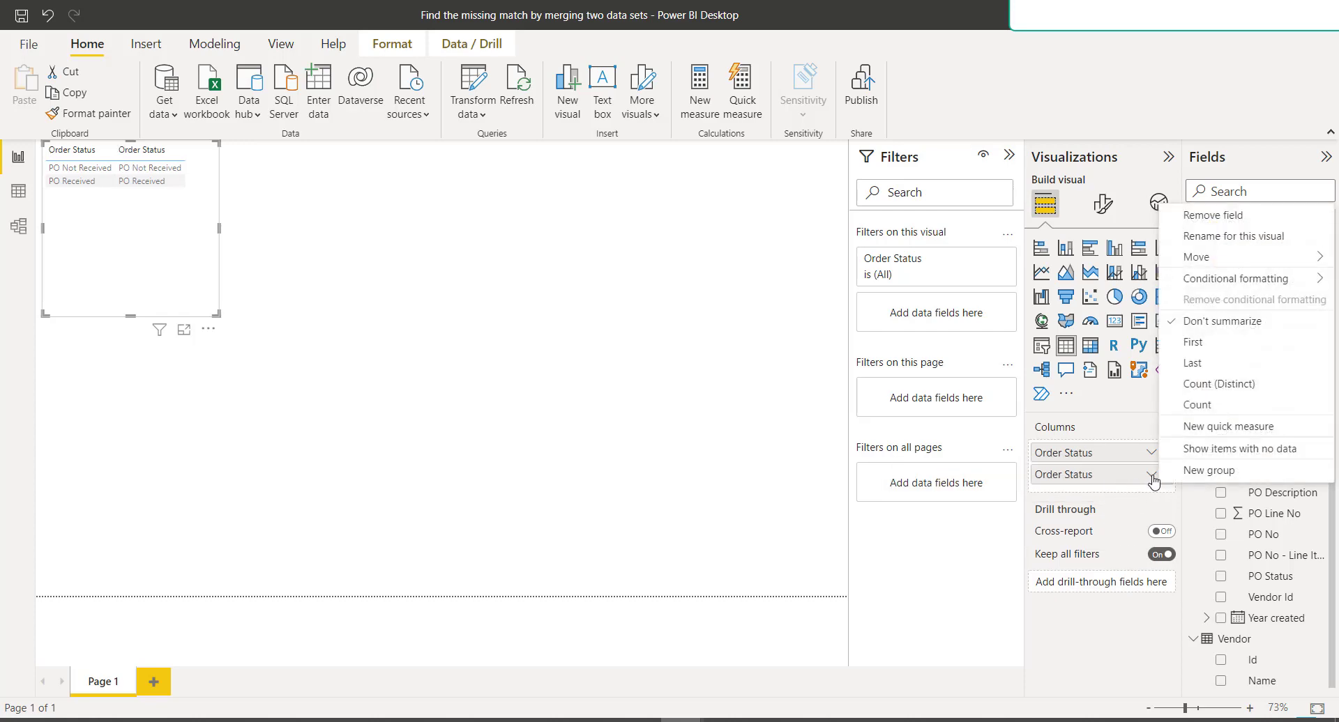
left_click(1197, 407)
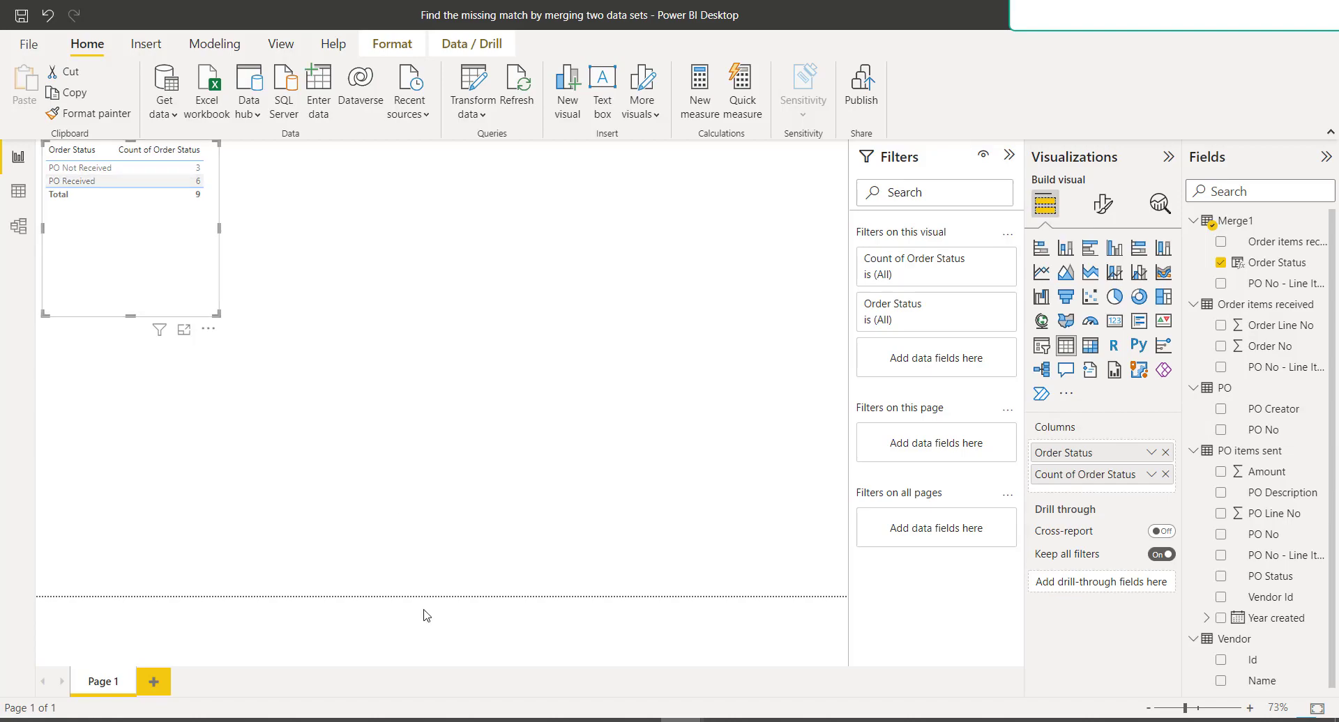
- Add Amount from PO items sent to the table visual, and make the visual wider and shorter
key("alt+Tab")
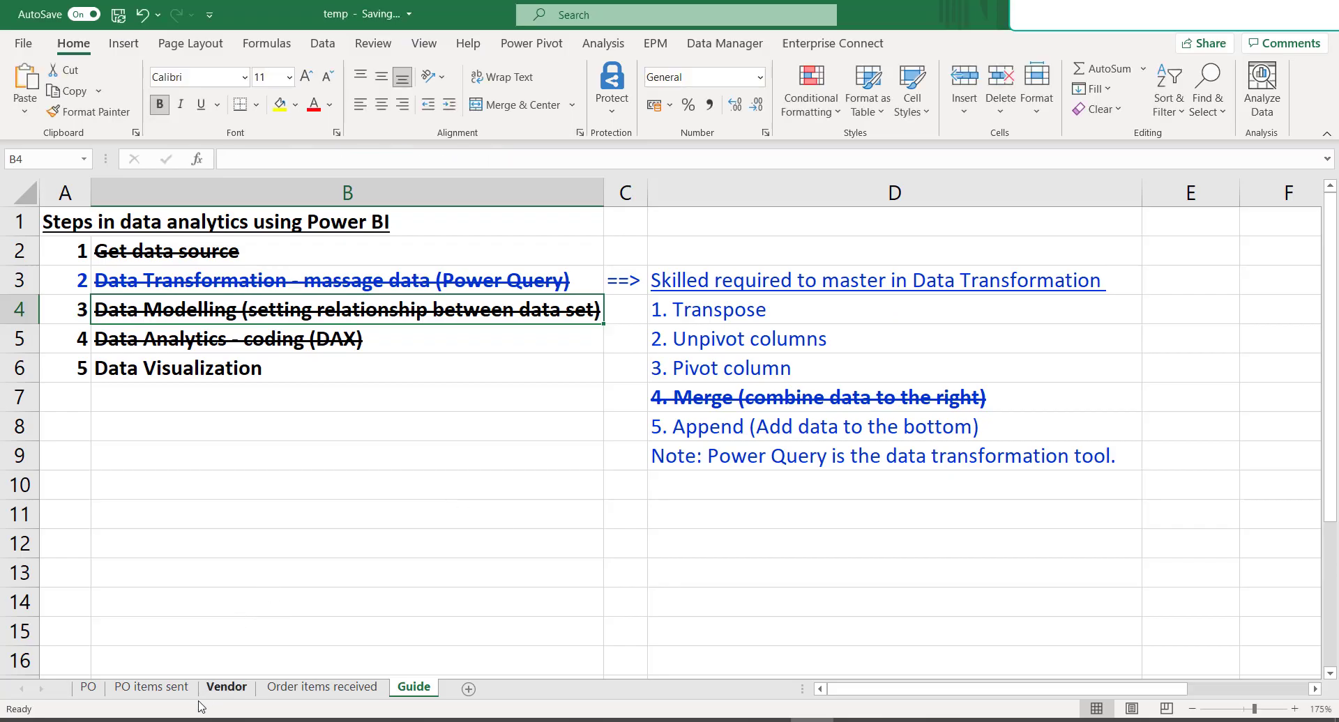
key("alt+Tab")
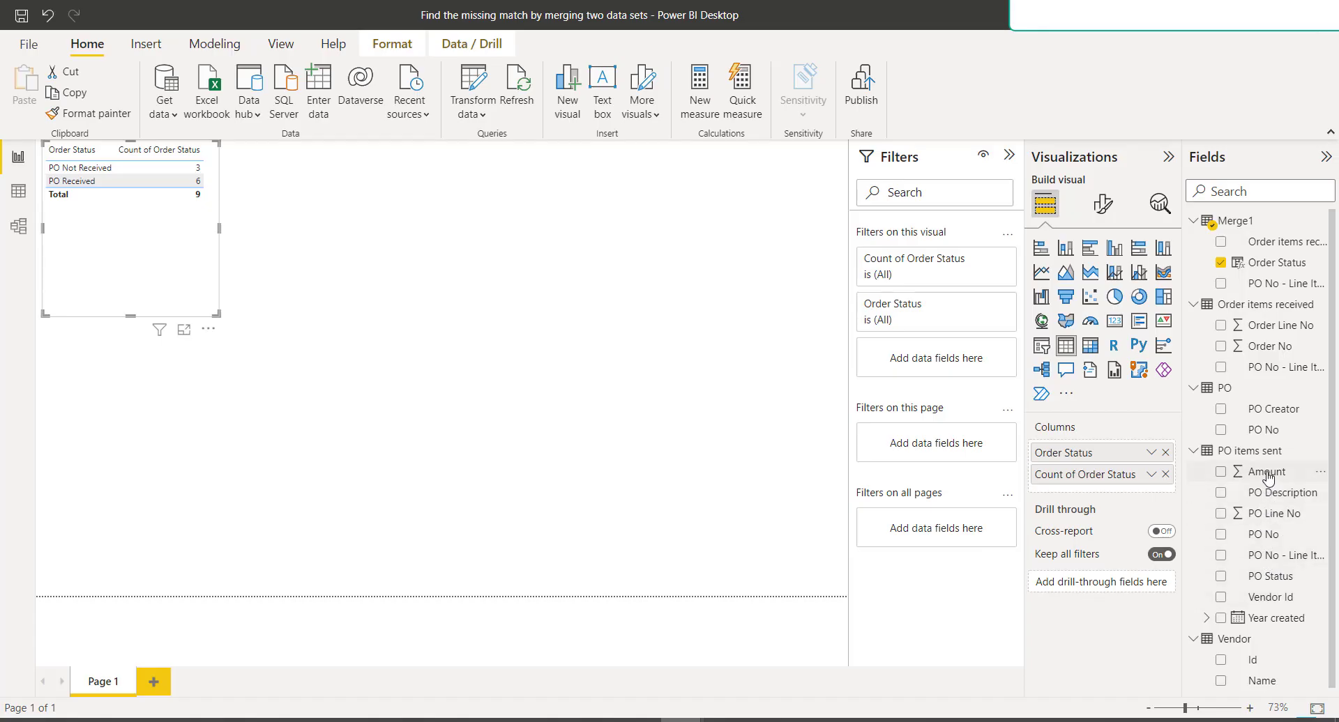
left_click_drag(1267, 477, 124, 236)
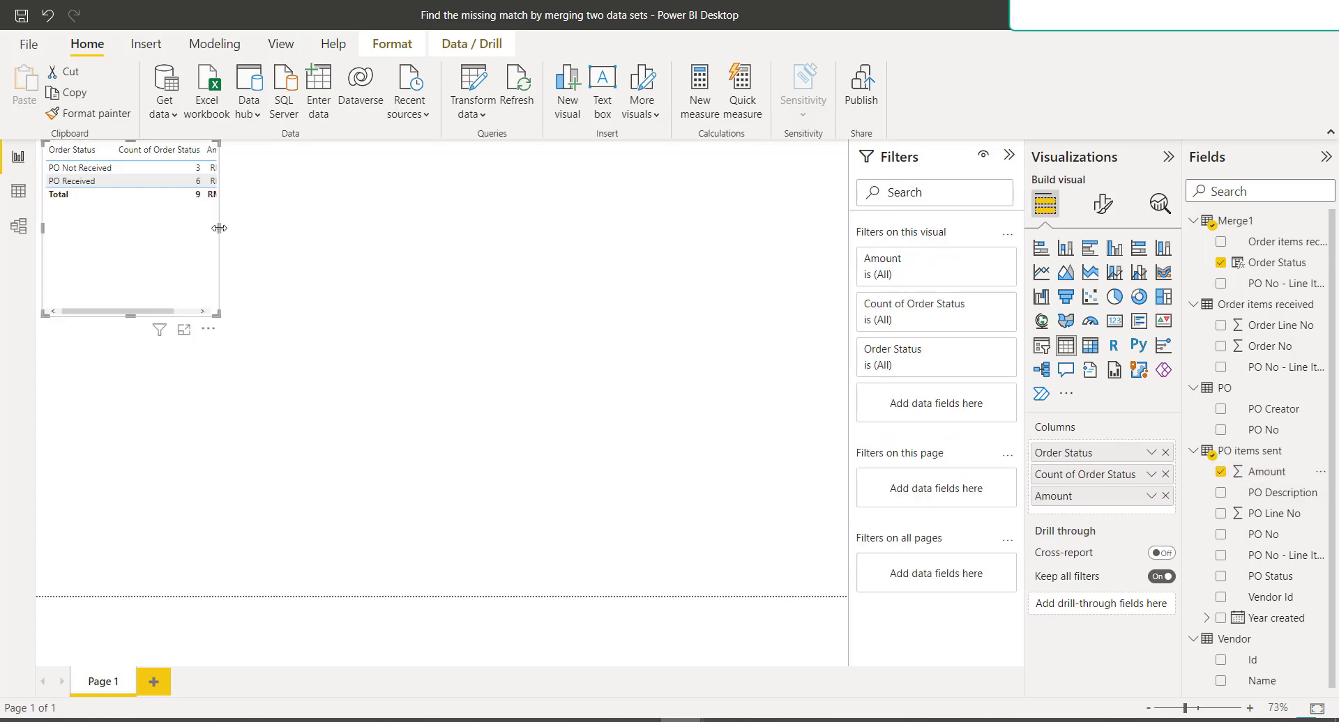
left_click_drag(219, 228, 269, 243)
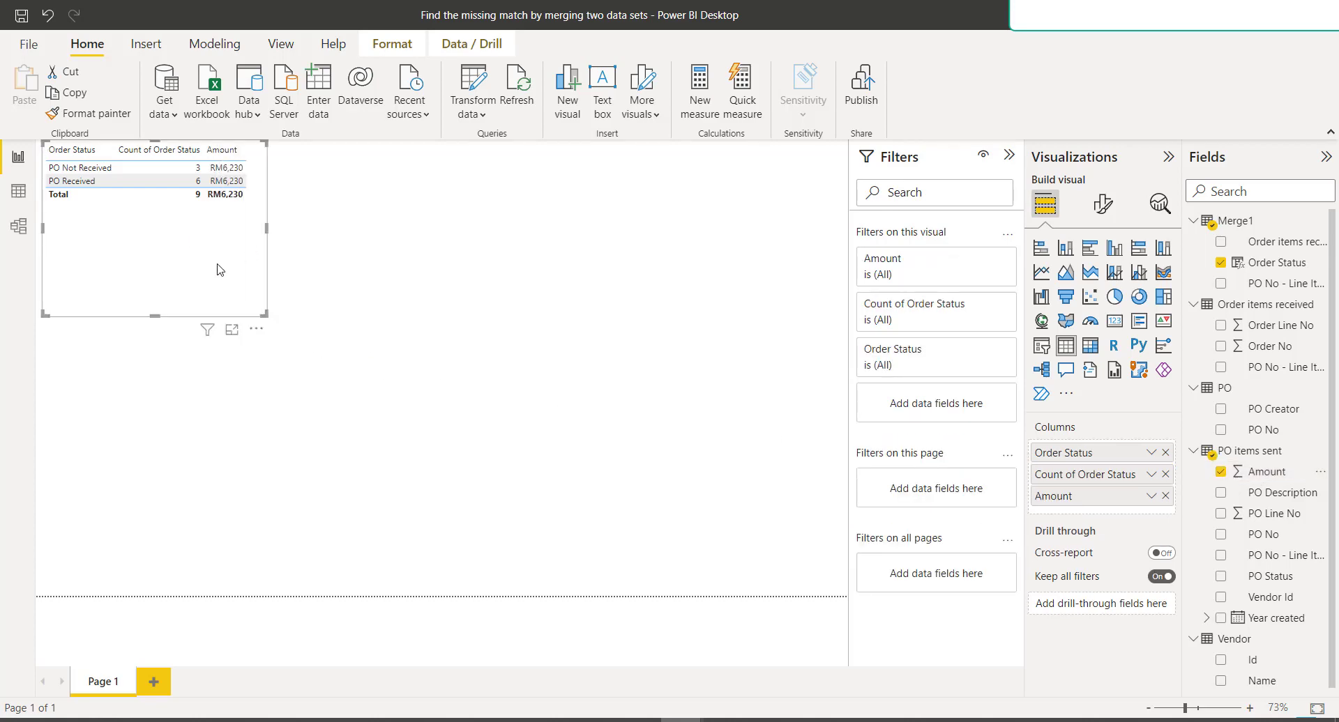
left_click(269, 234)
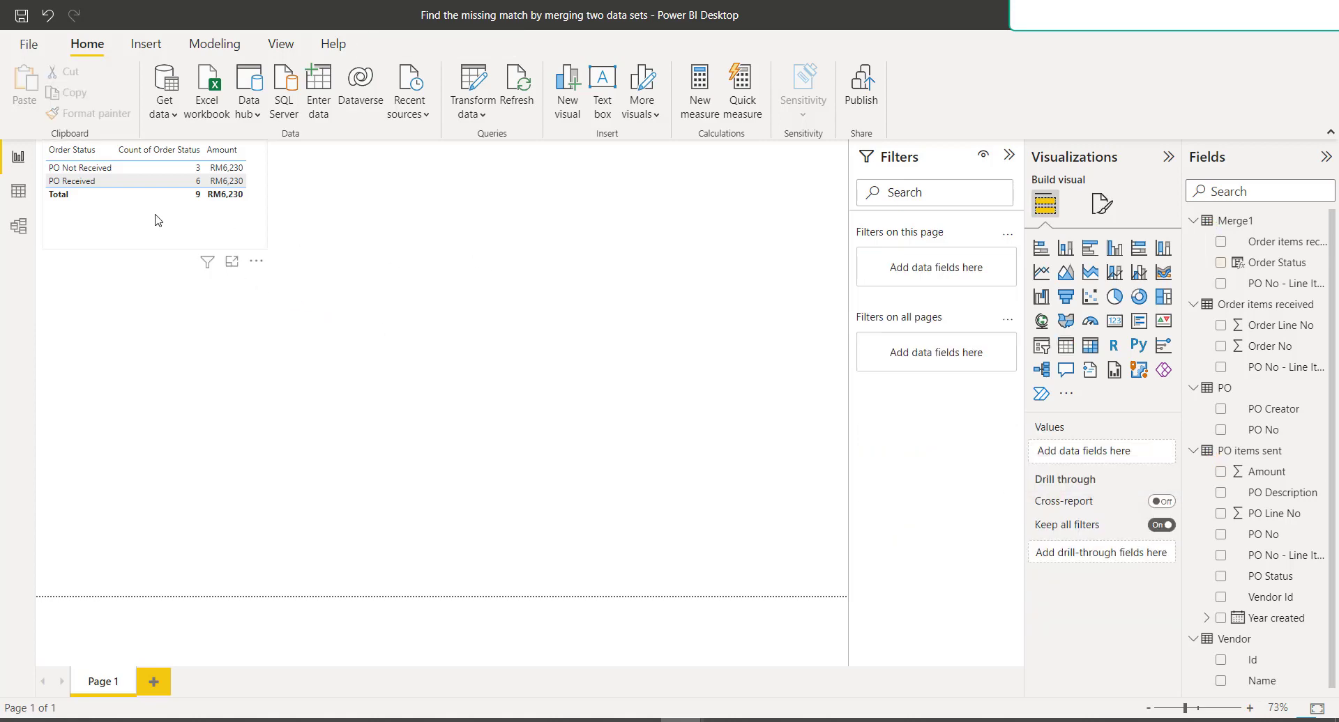
- Duplicate the order status table visual and convert the copy to a pie chart
left_click(200, 261)
key("ctrl+c")
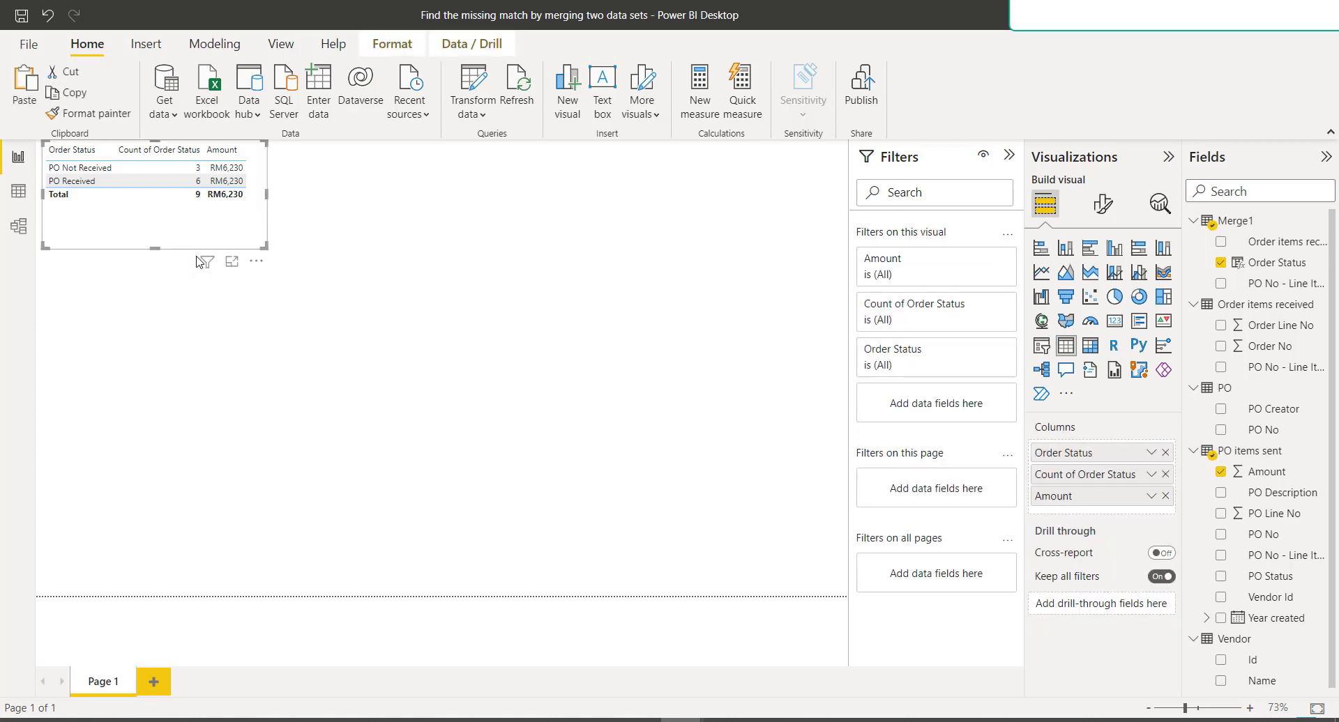
key("ctrl+v")
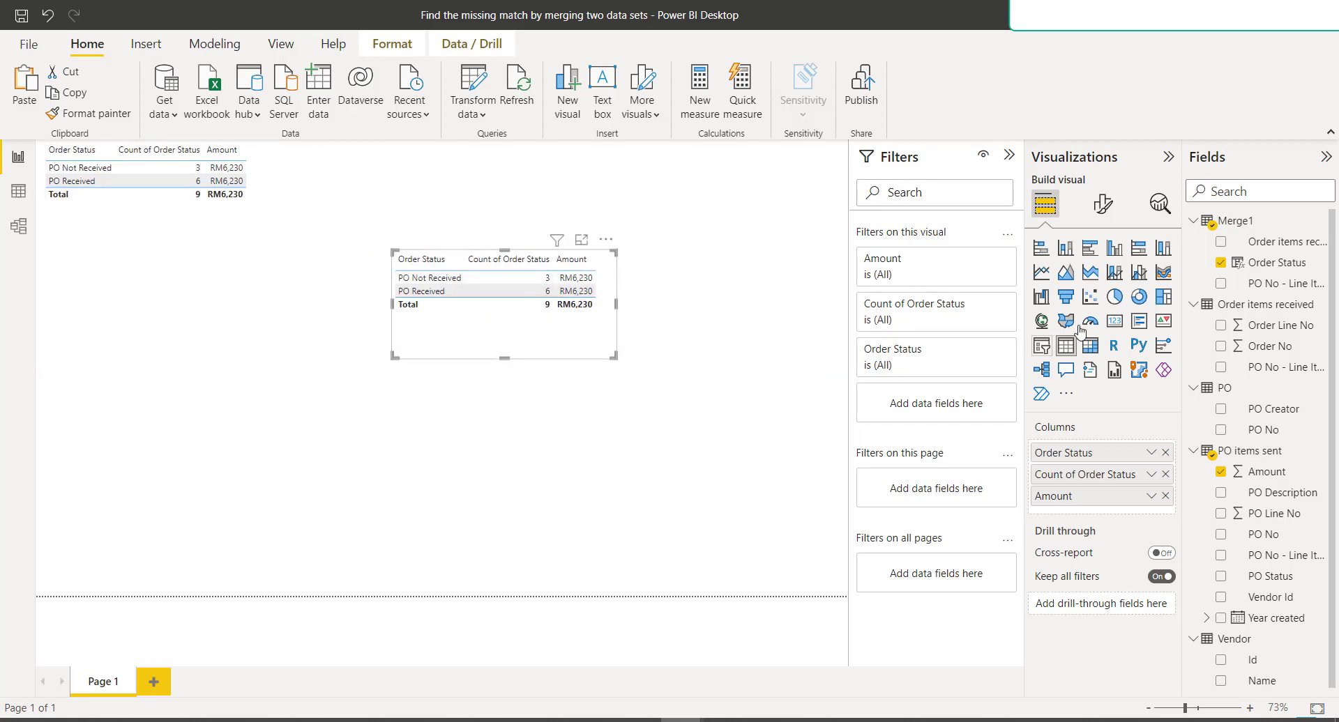
left_click(1114, 296)
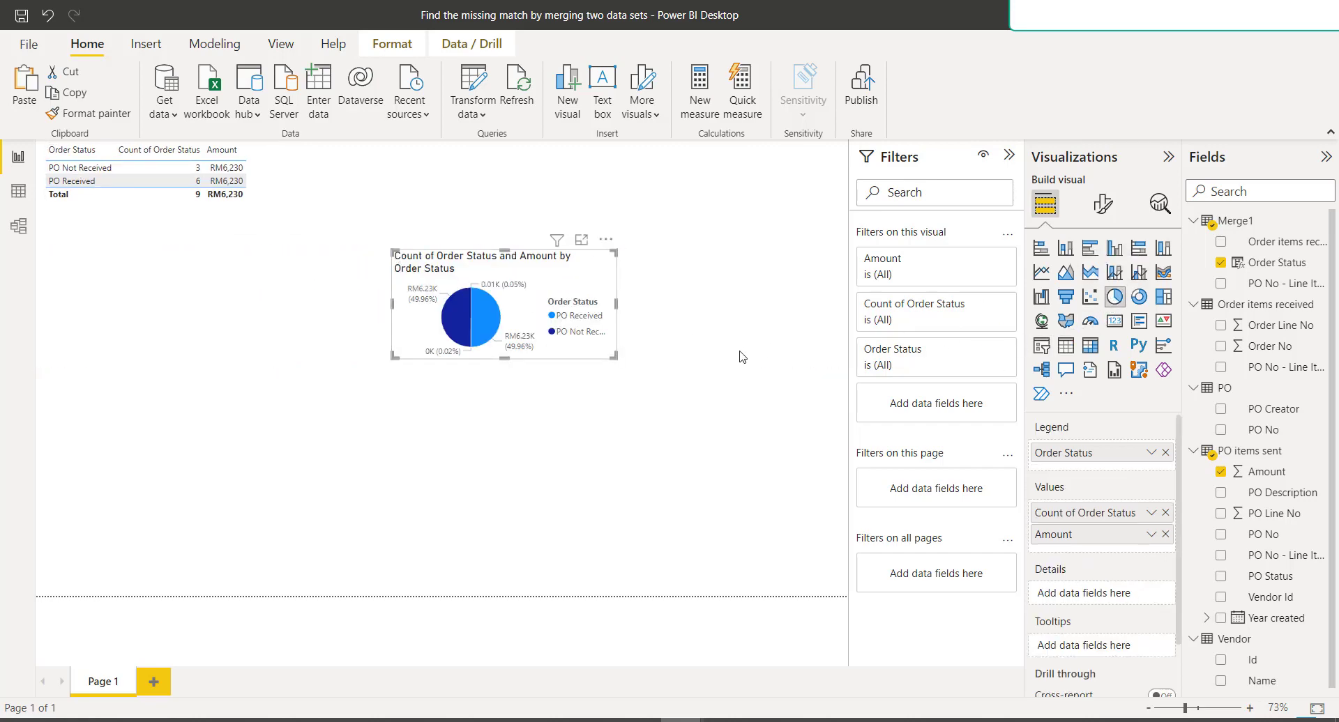
- Remove Amount from the pie chart's values, and enlarge the chart and move it further up the page
left_click_drag(612, 356, 746, 463)
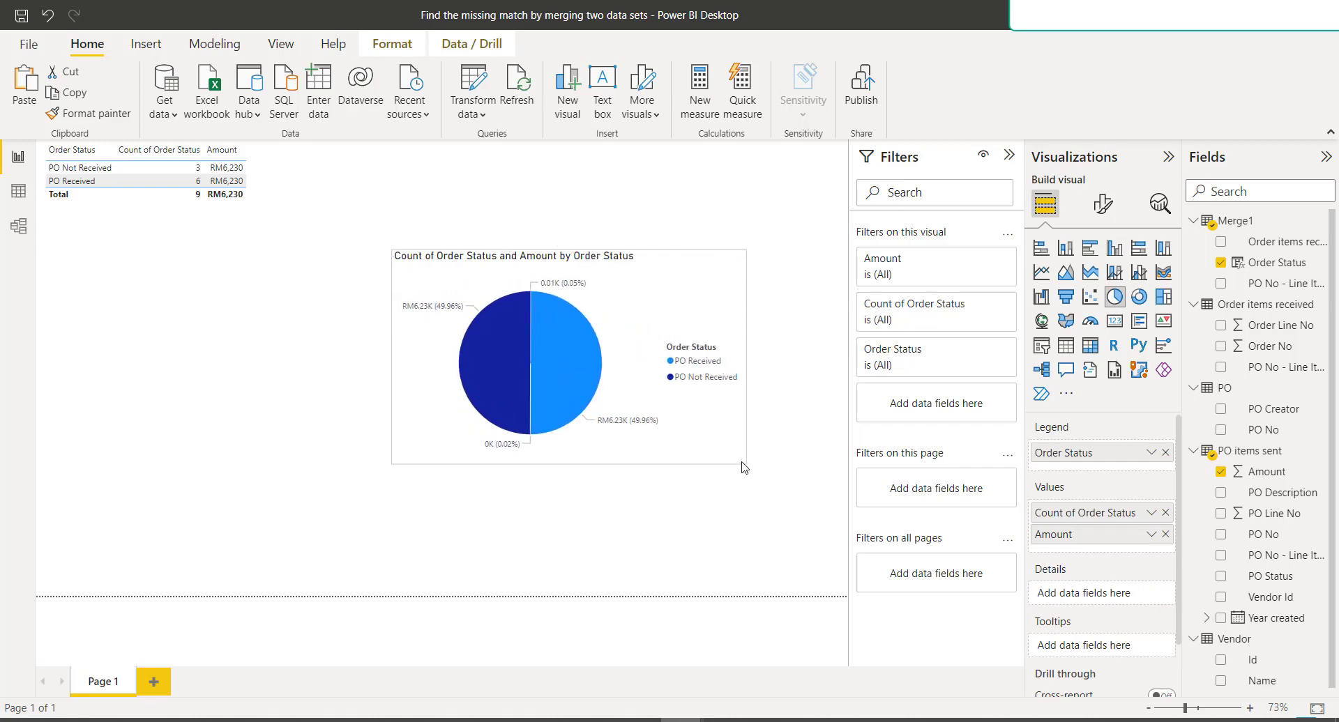
left_click(1165, 534)
mouse_move(491, 344)
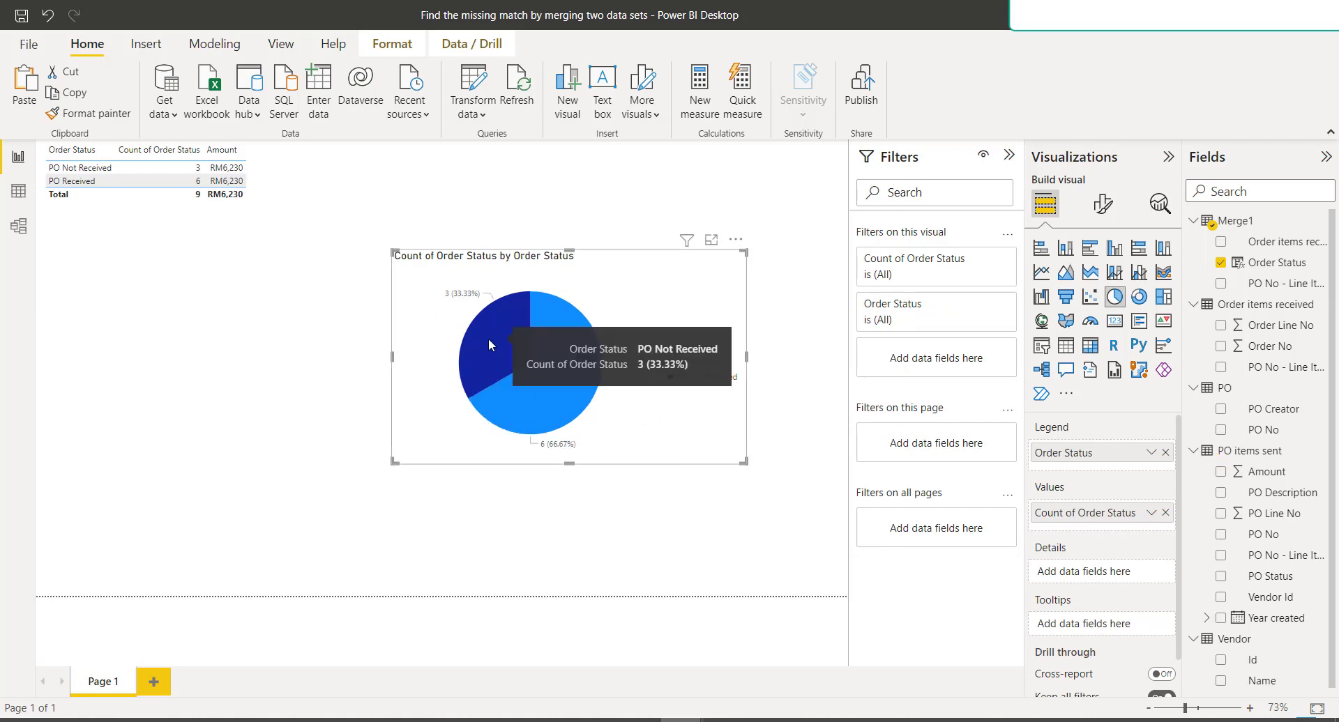
mouse_move(558, 371)
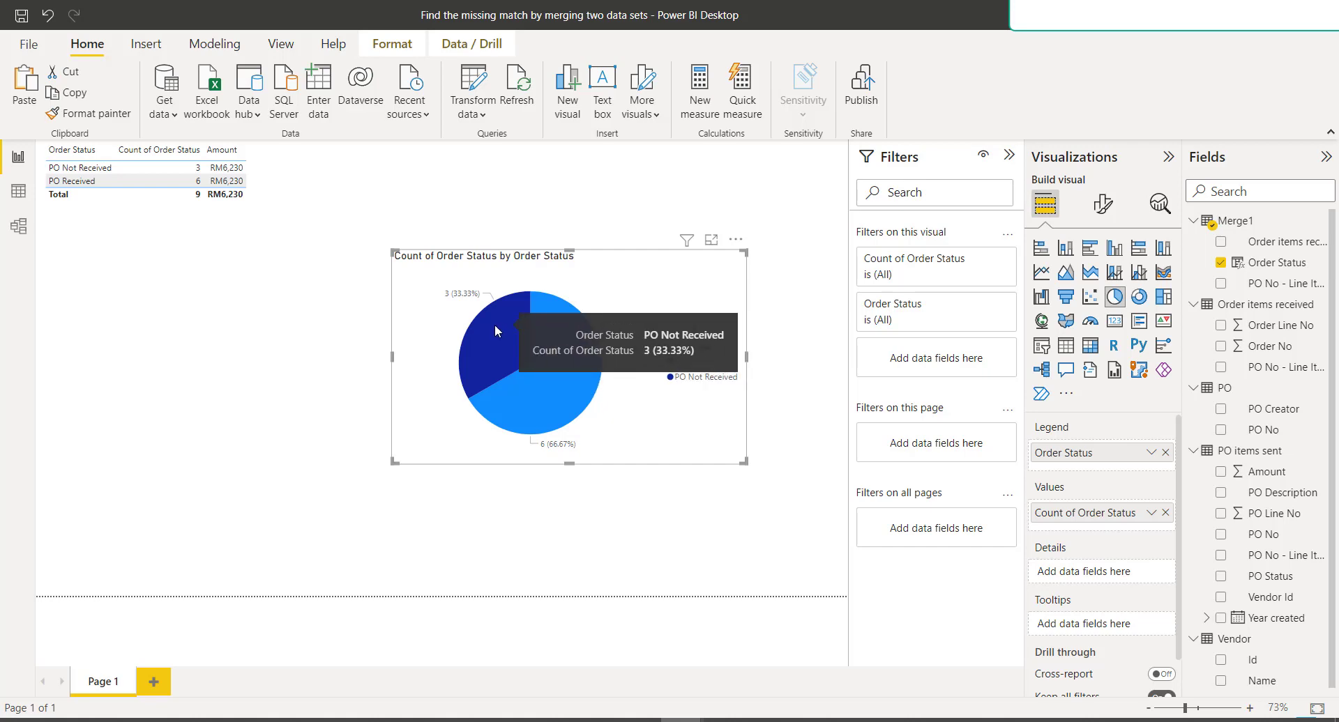
left_click(249, 326)
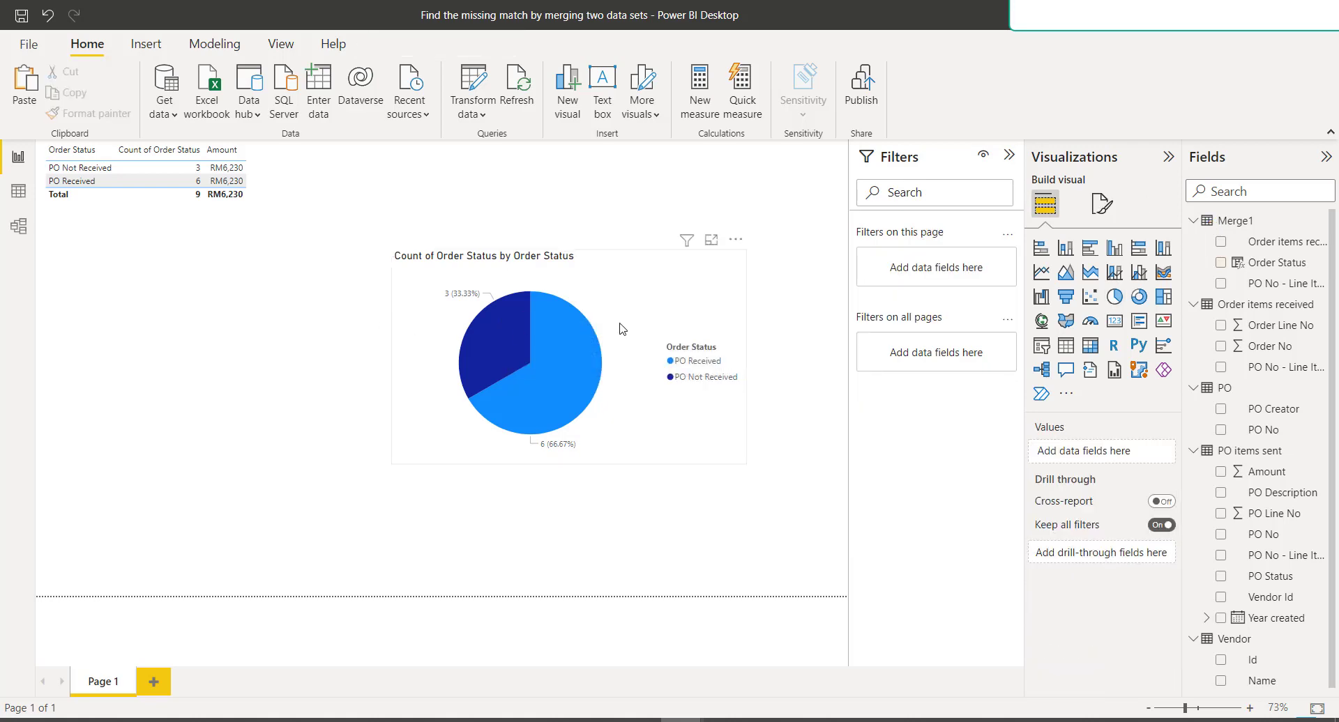
left_click_drag(623, 329, 655, 259)
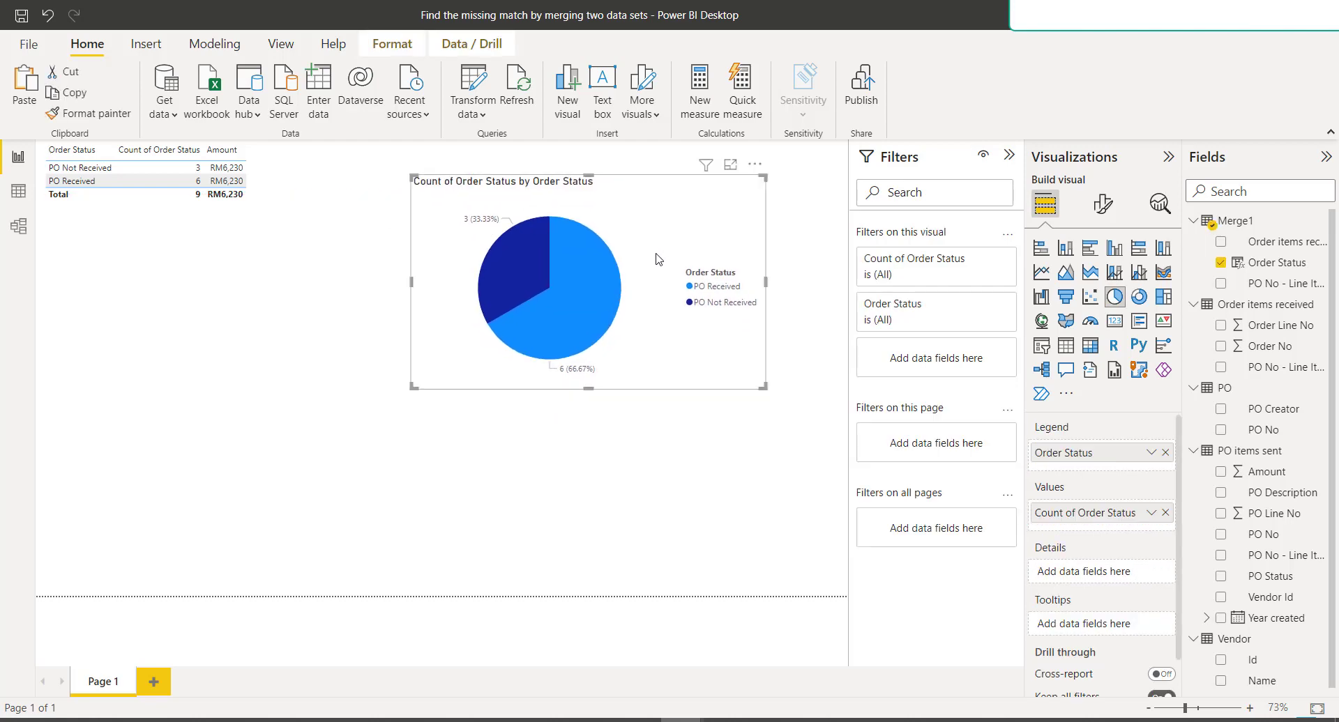
- Place a copy of the pie chart below the table as a stacked column chart, slightly widened and lowered on the page
left_click_drag(656, 259, 300, 385)
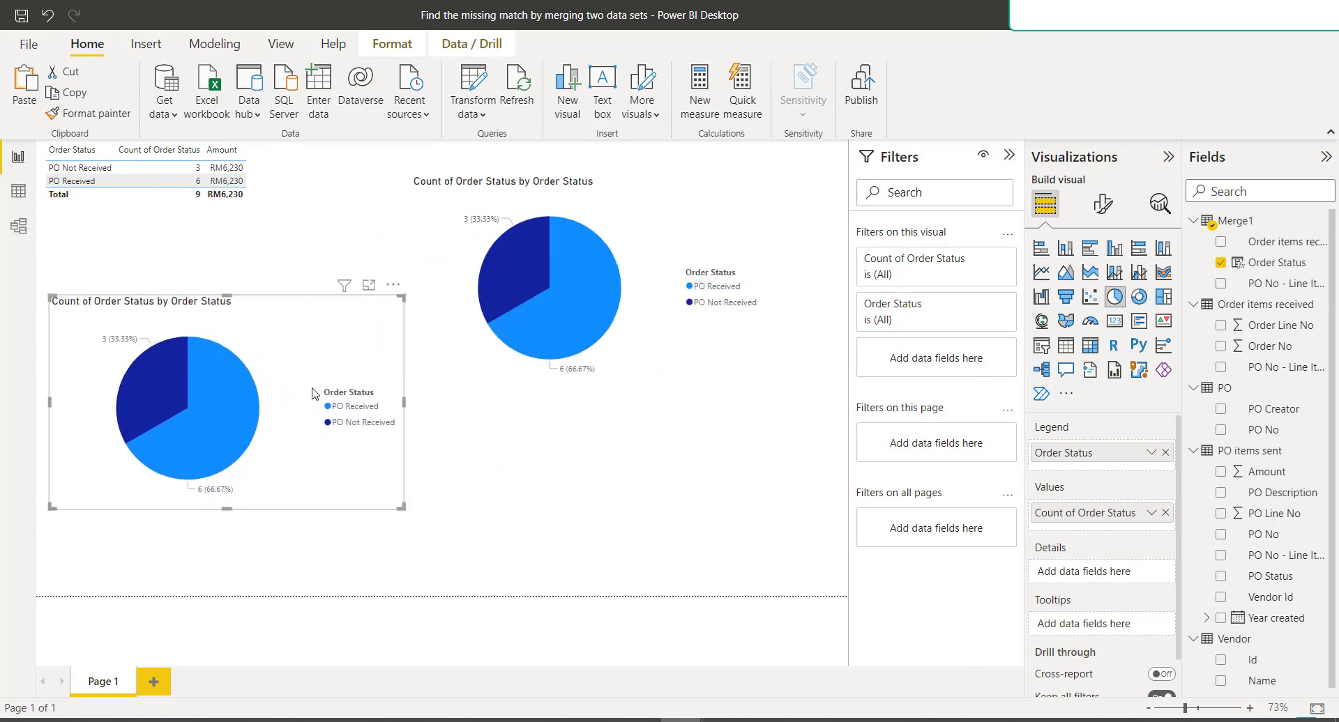
left_click(1066, 249)
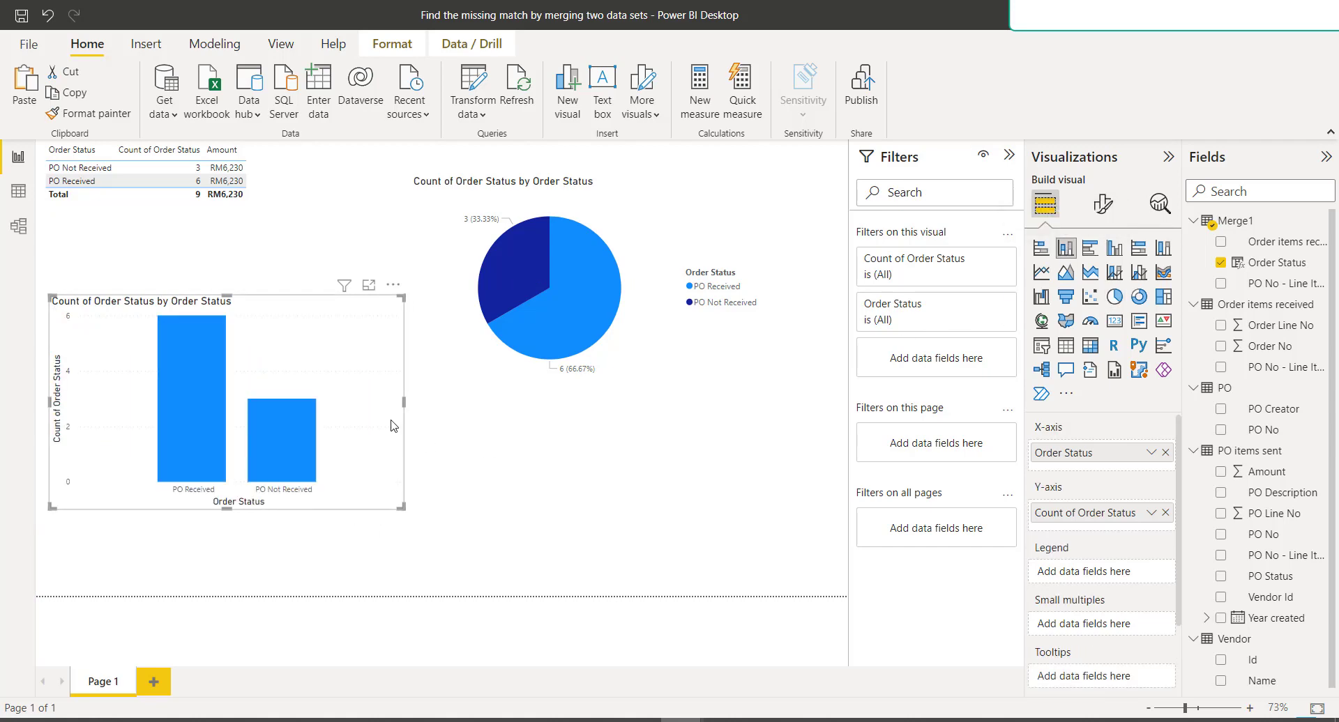
left_click_drag(406, 402, 419, 403)
left_click_drag(354, 341, 375, 415)
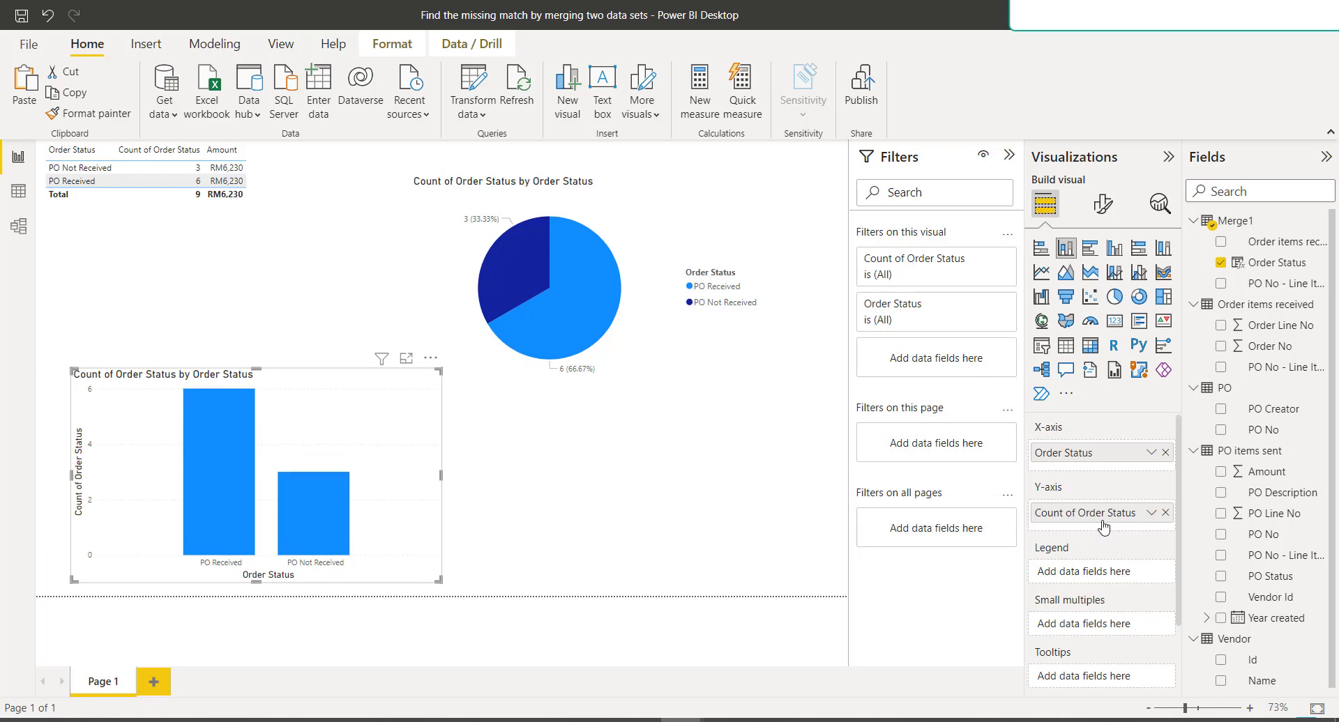
- Replace Count of Order Status on the column chart's Y-axis with Amount from PO items sent
left_click(1165, 514)
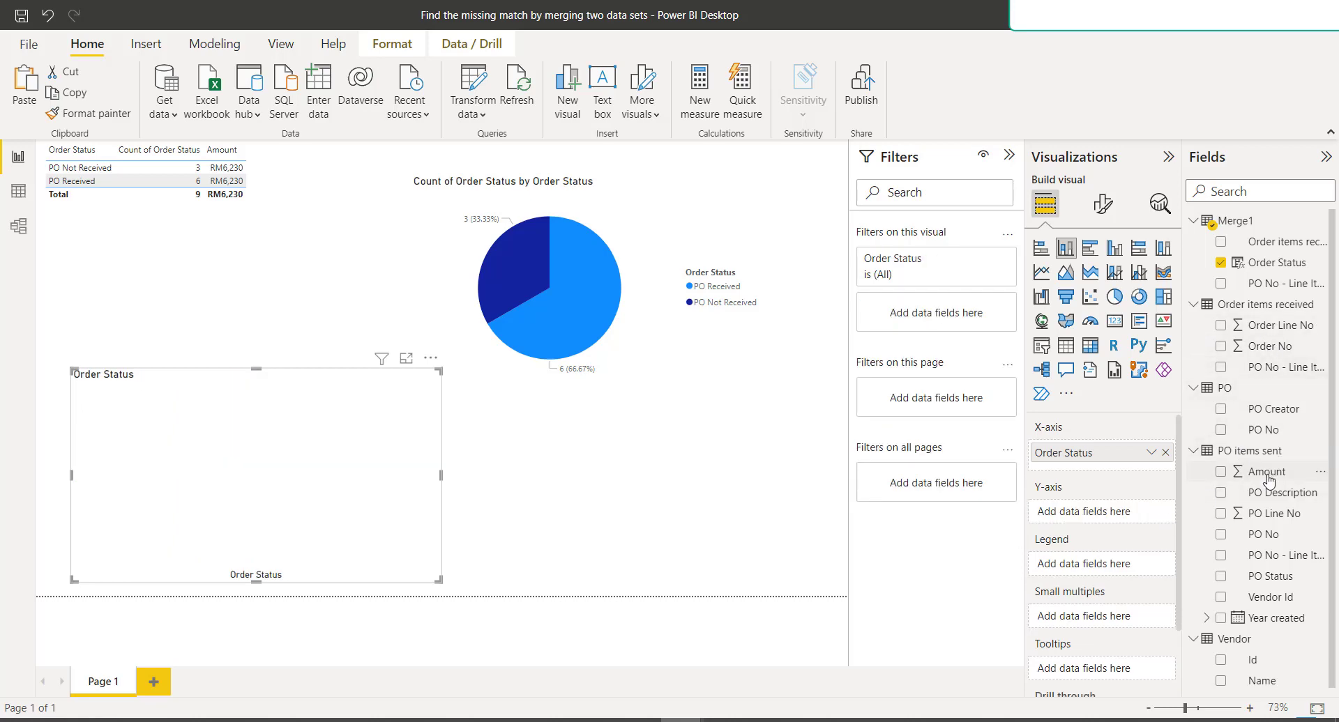
left_click_drag(1267, 472, 1127, 515)
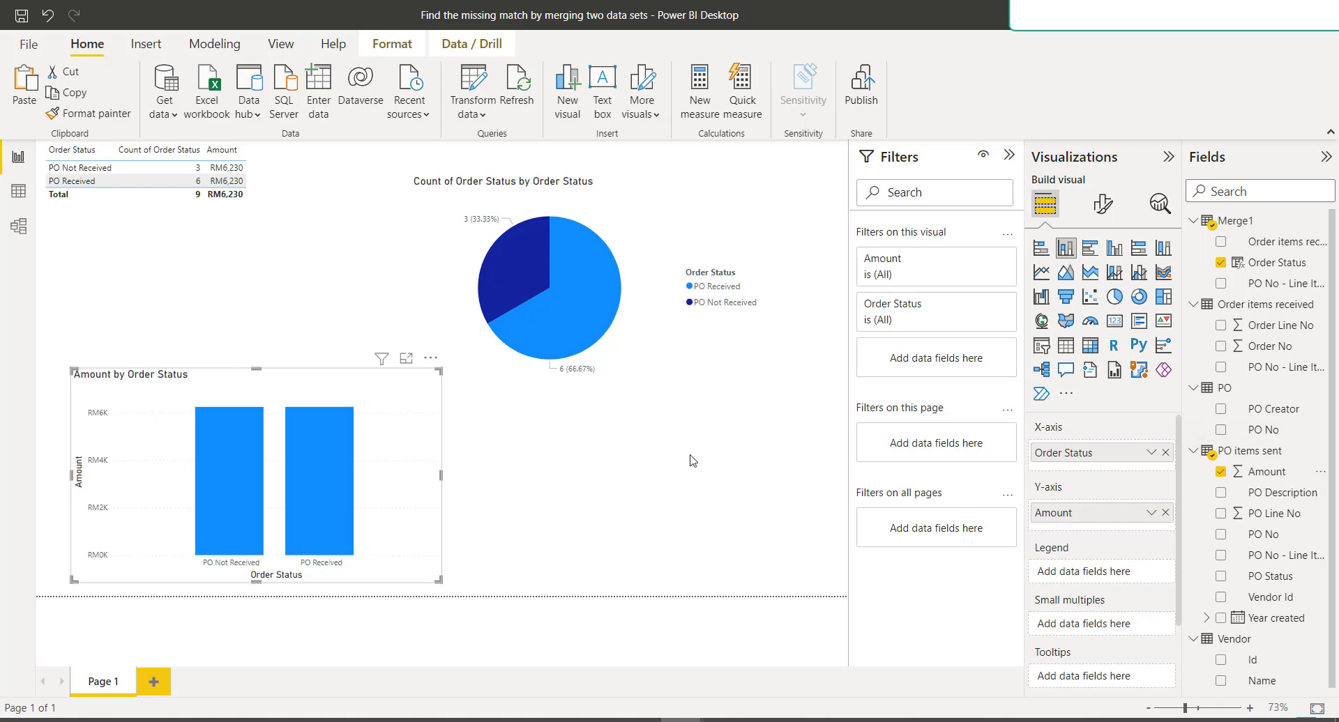
left_click(665, 488)
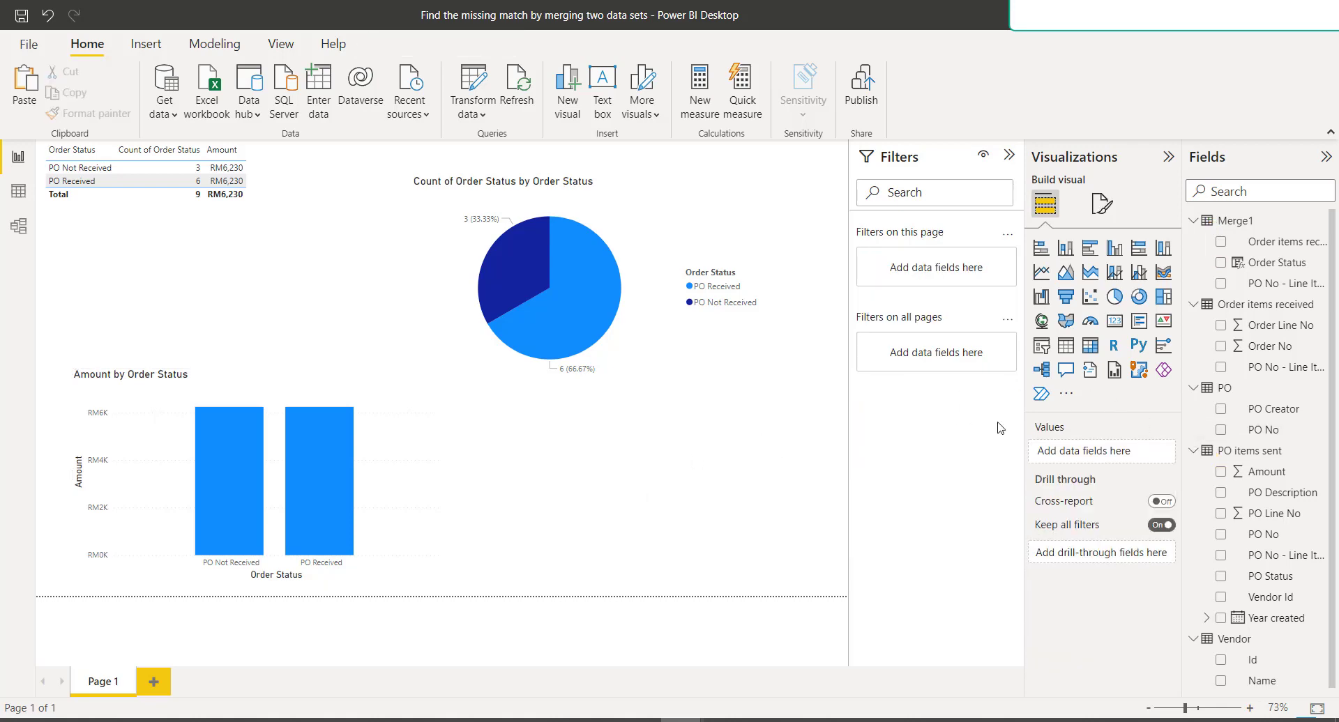
- Add a compact table below the pie chart showing vendor Name, Order Line No from Order items received, and Amount from PO items sent
left_click(1065, 345)
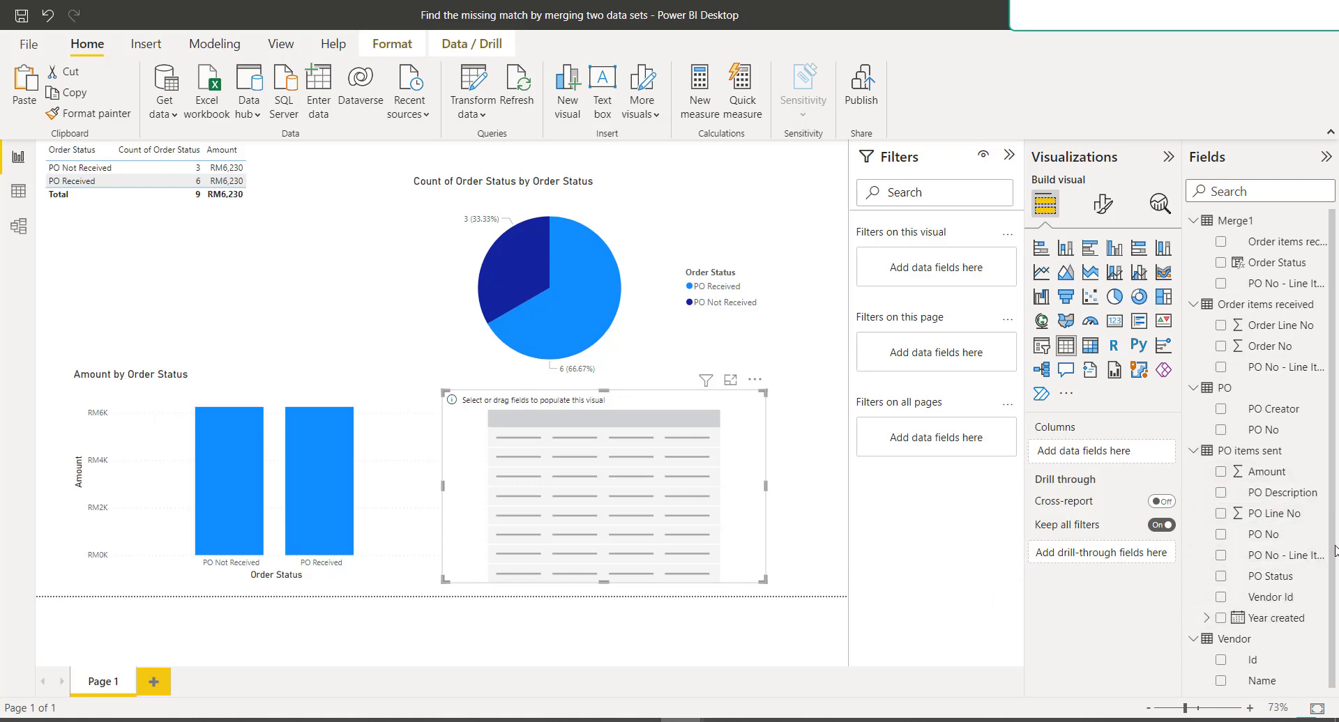
scroll(1307, 611, "down", 1)
left_click_drag(1261, 679, 592, 463)
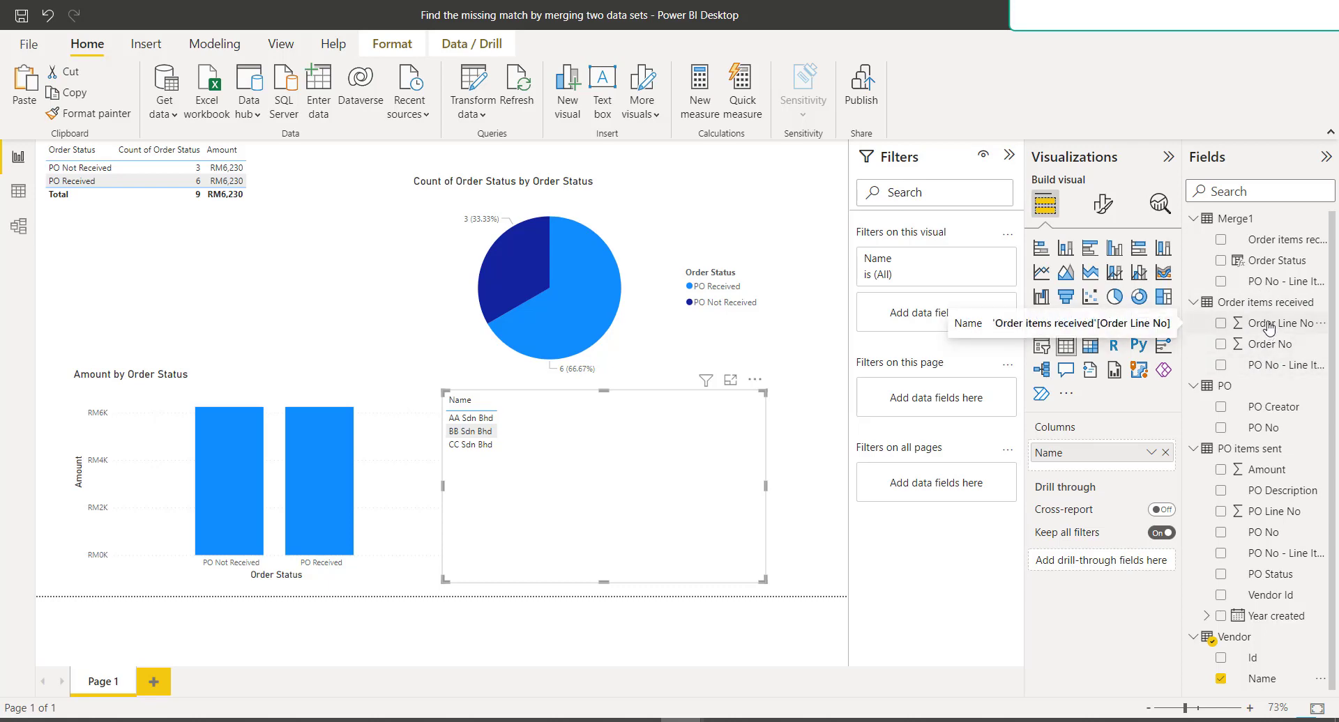
left_click_drag(1269, 328, 664, 470)
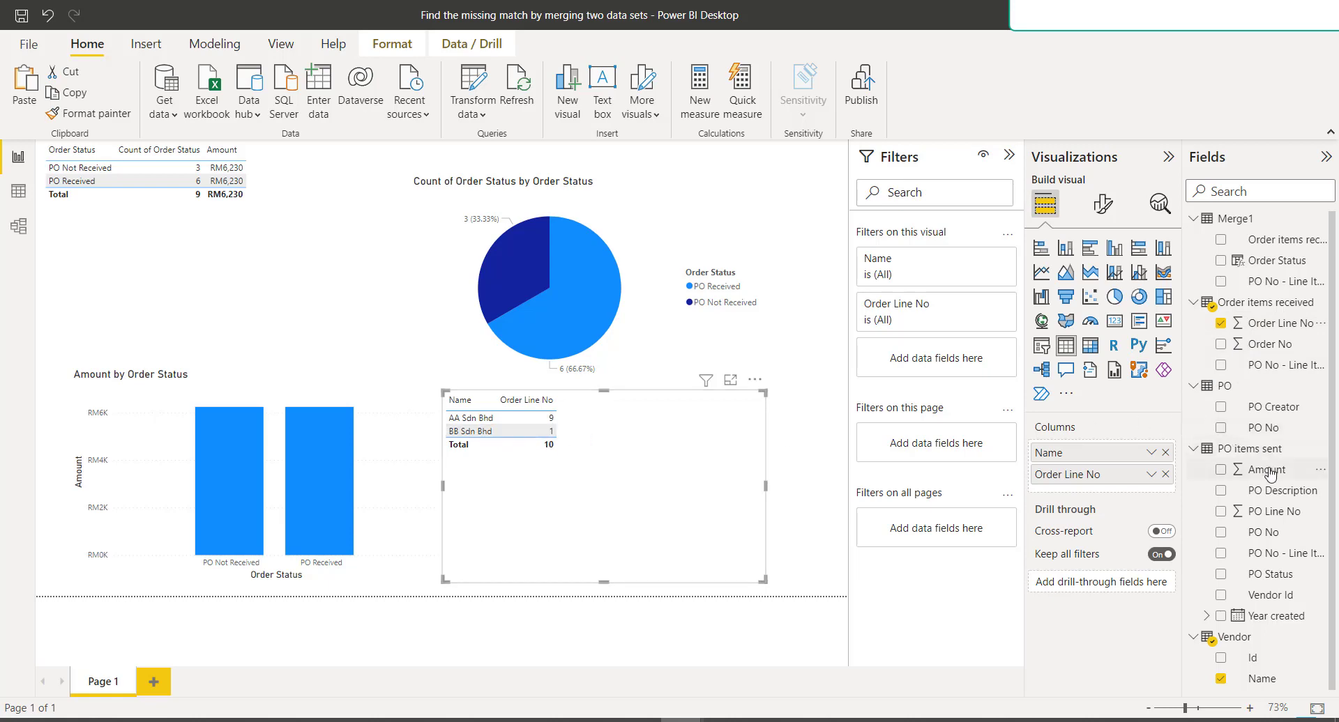
left_click_drag(1265, 468, 678, 471)
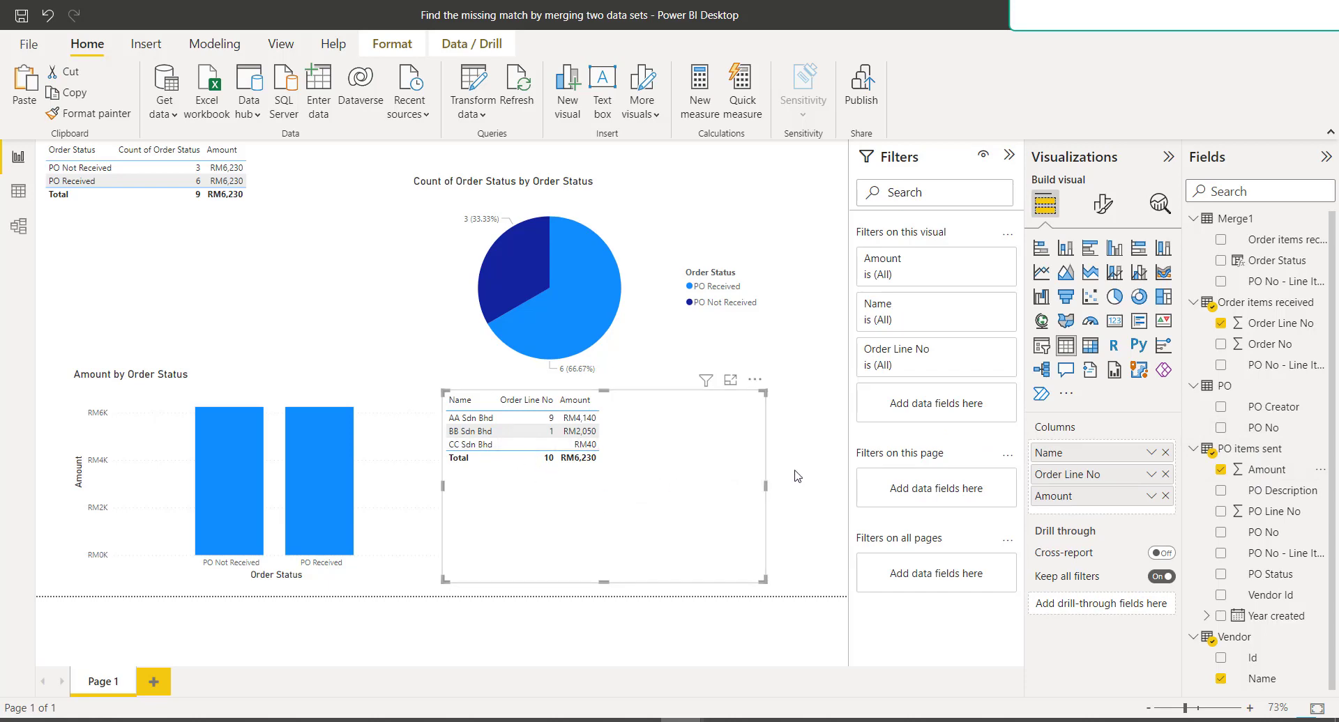
left_click_drag(764, 579, 554, 493)
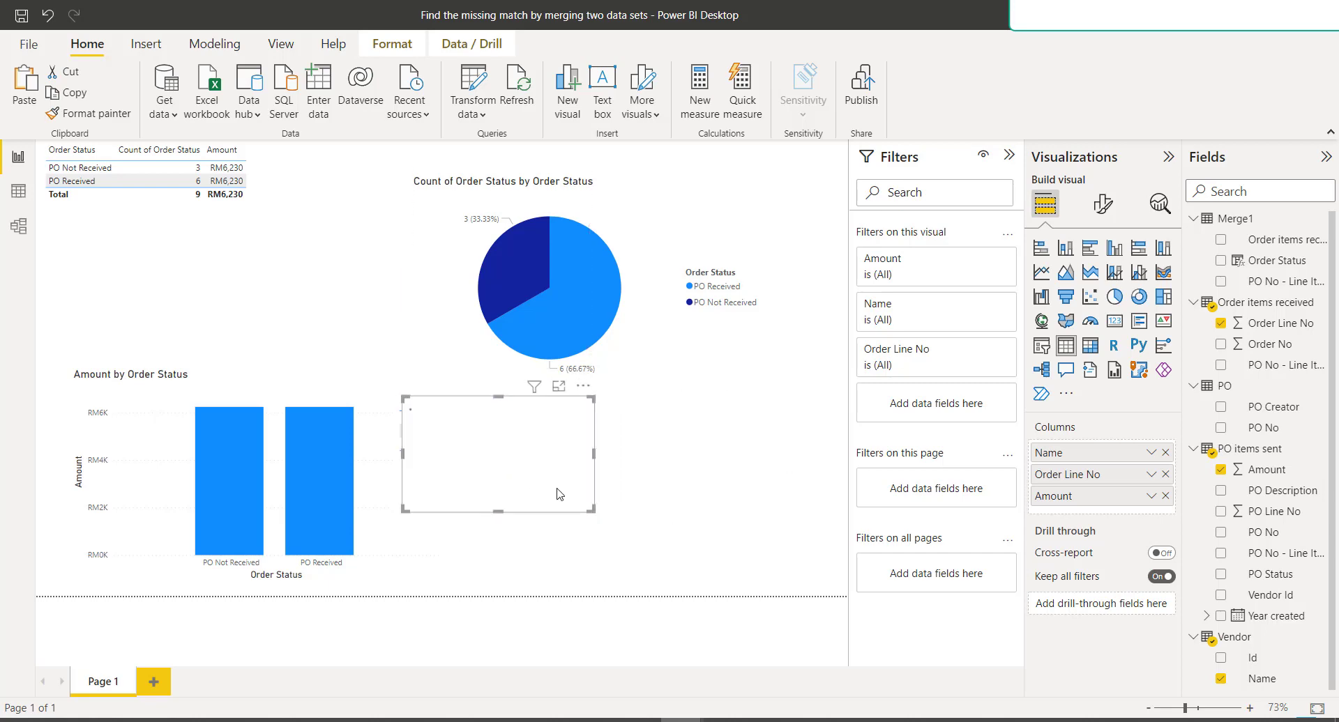
- Place a copy of the vendor table to its right as a stacked column chart and make the chart taller
key("ctrl+v")
left_click_drag(690, 483, 741, 472)
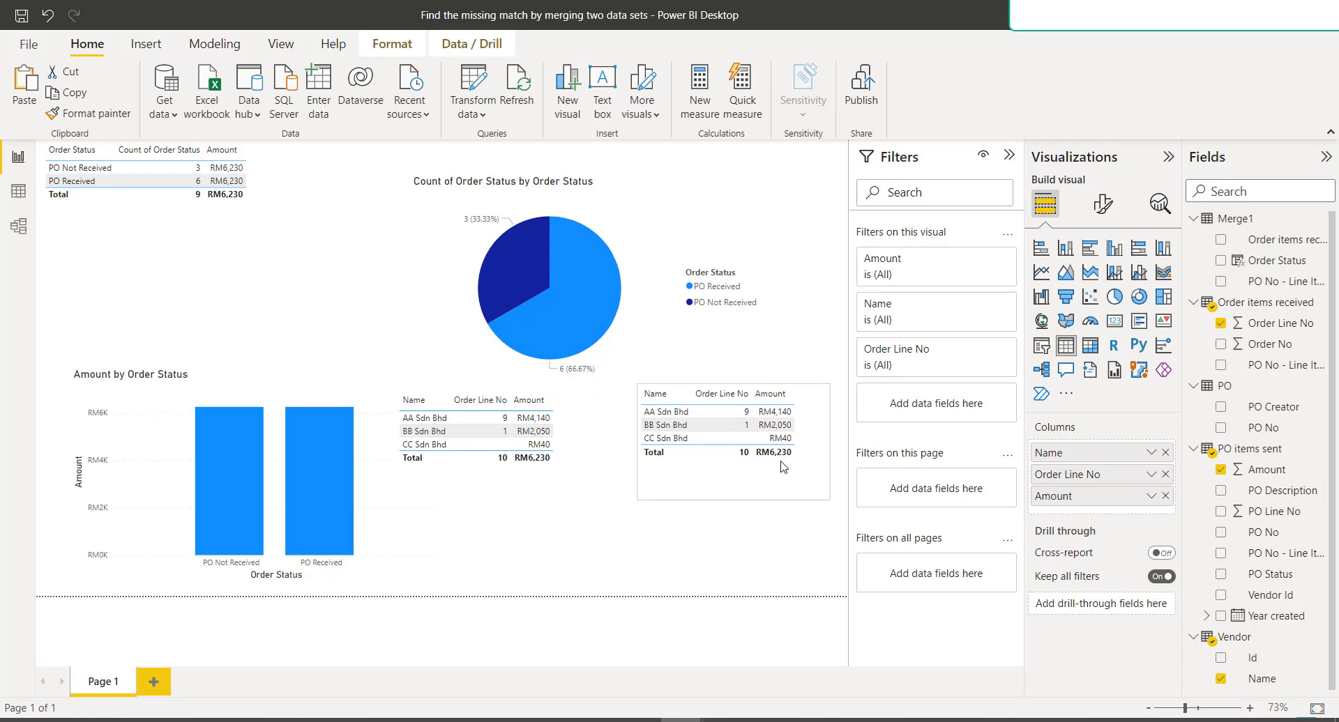
left_click(1066, 248)
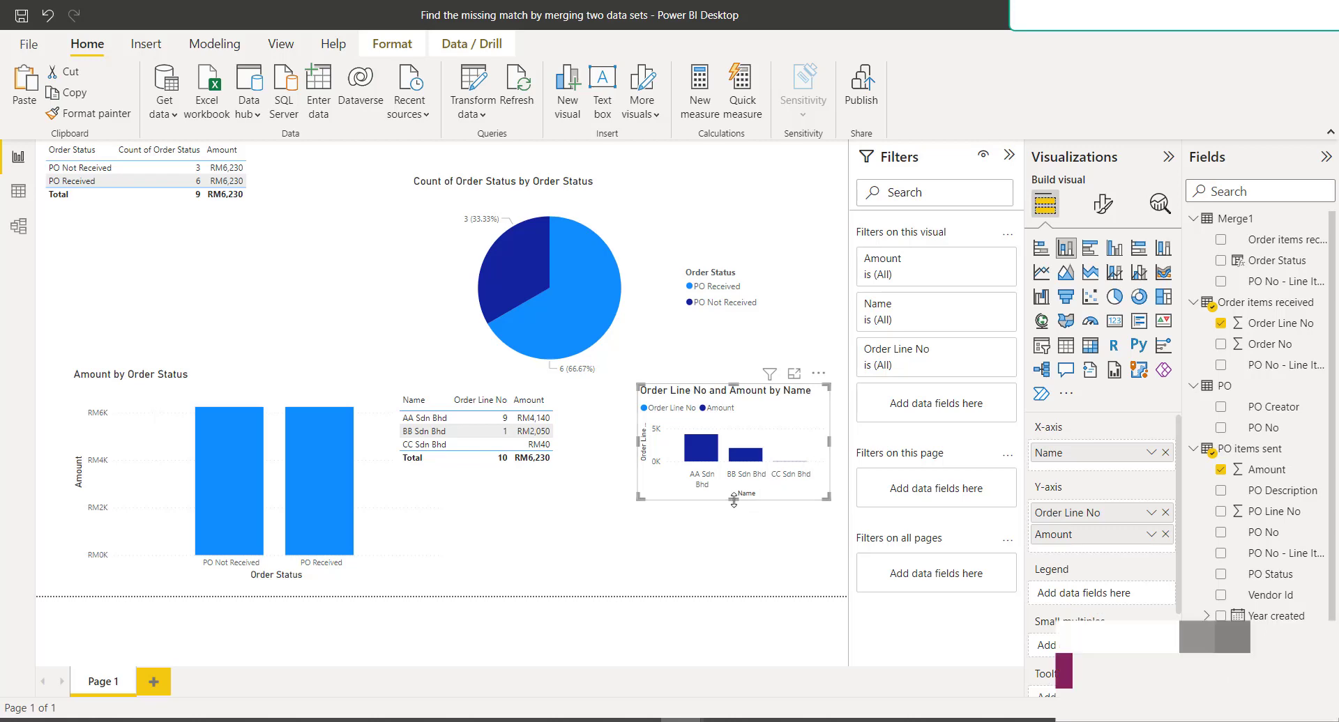
left_click_drag(733, 500, 729, 535)
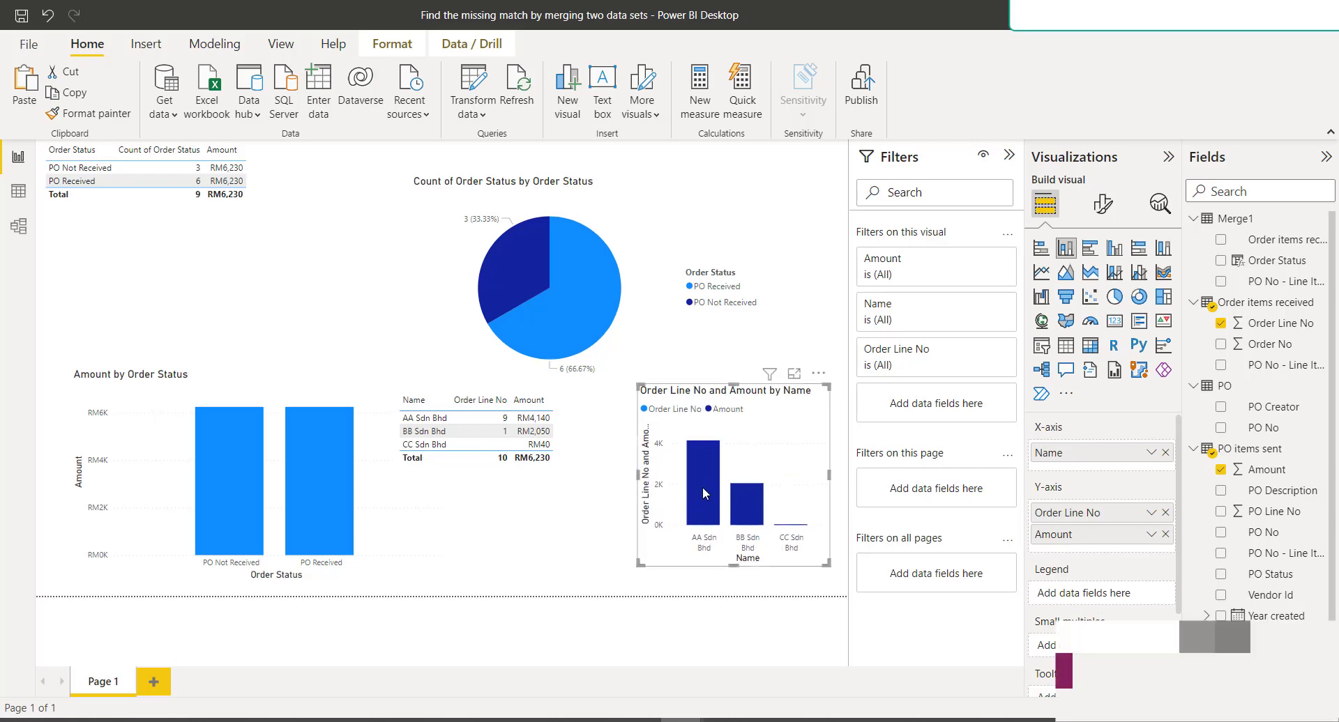
mouse_move(702, 487)
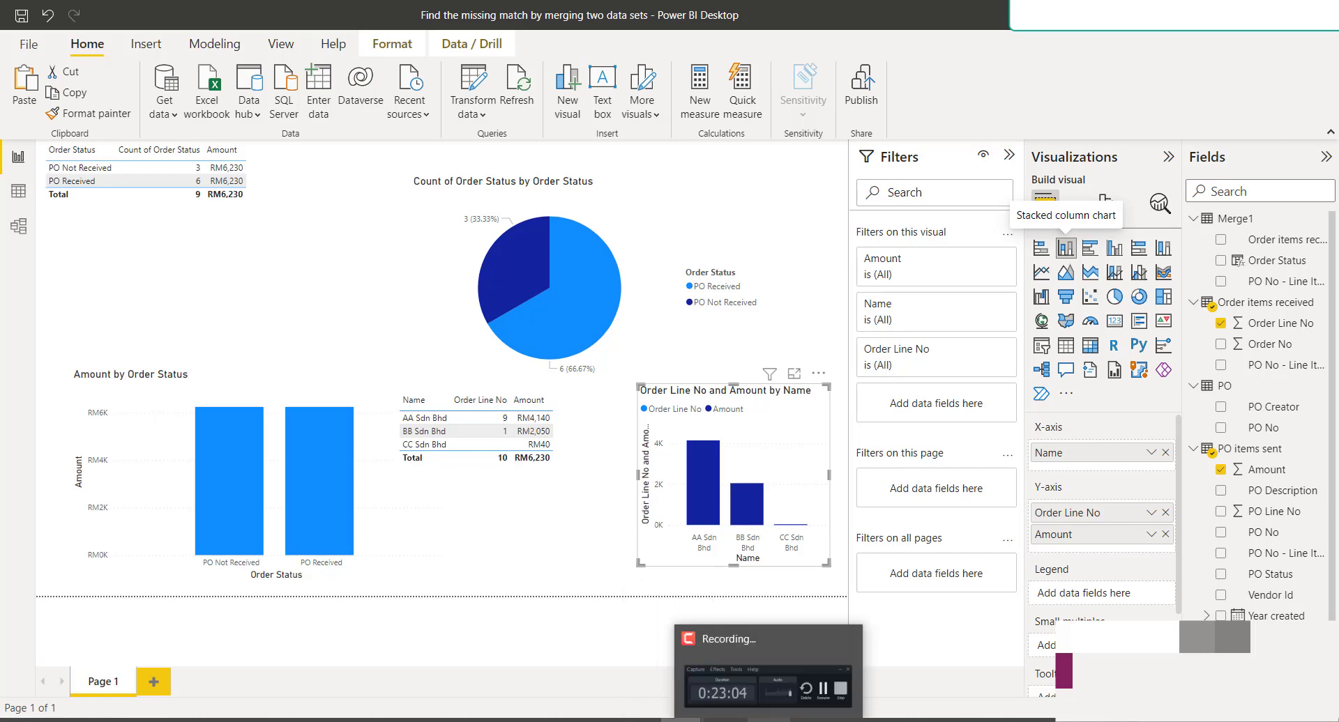
left_click(767, 690)
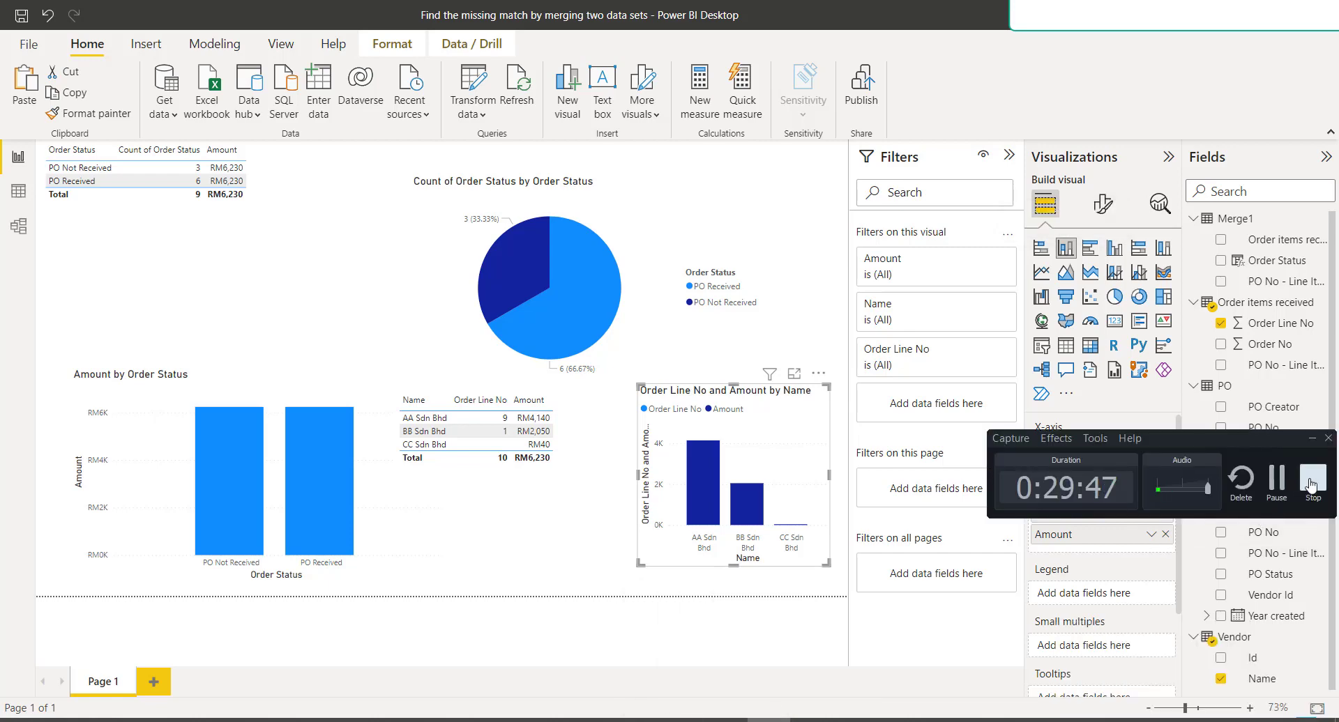